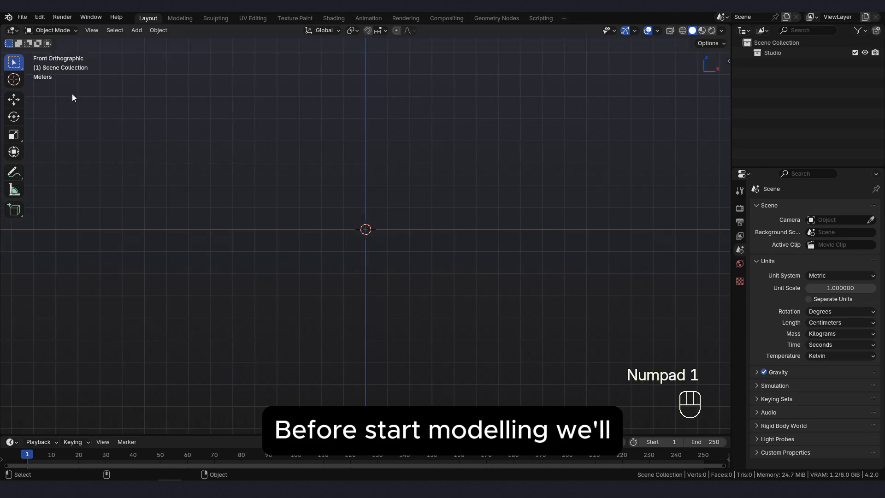
# - Open the add-on preferences and search the add-ons for "node" to check that Node Wrangler is enabled
pyautogui.click(36, 20)
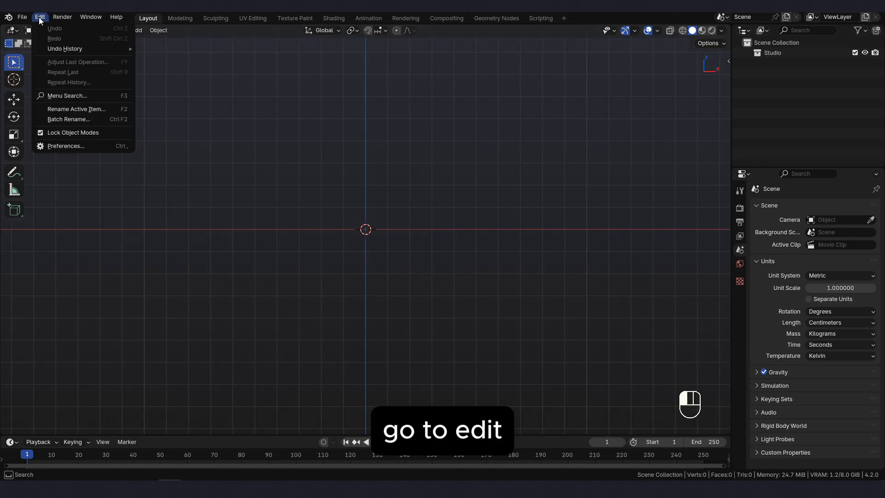
pyautogui.click(66, 144)
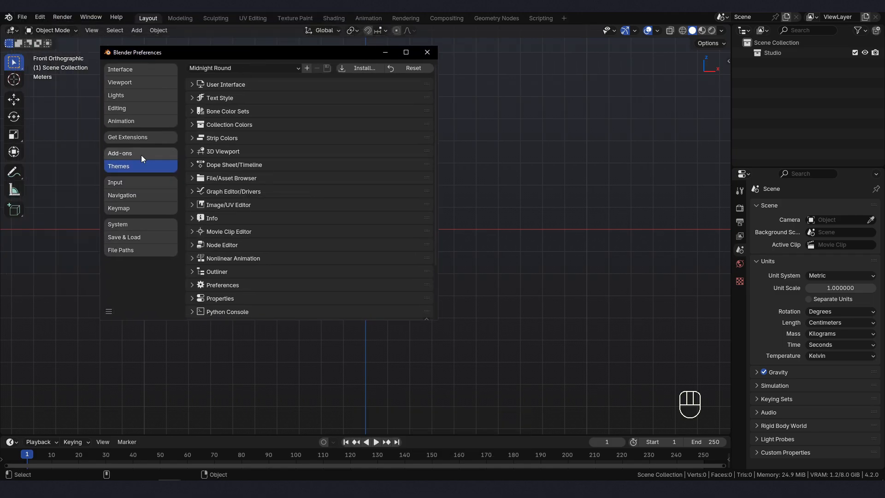
pyautogui.click(143, 156)
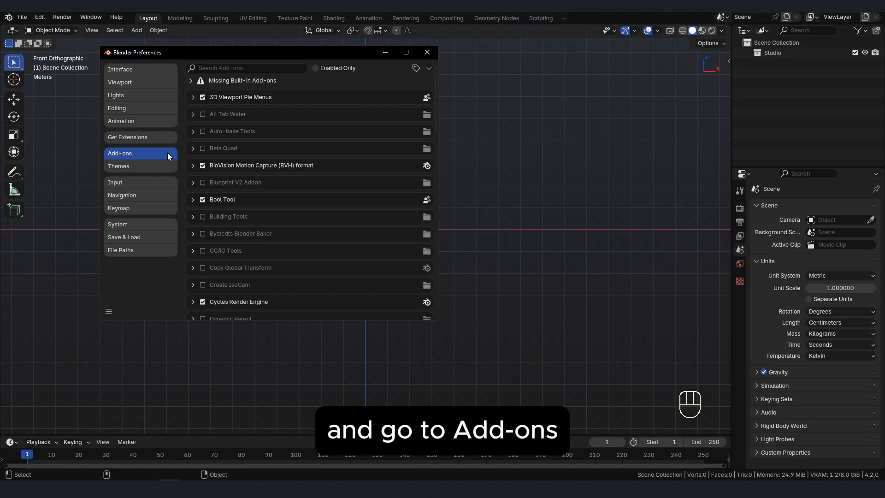
pyautogui.click(229, 69)
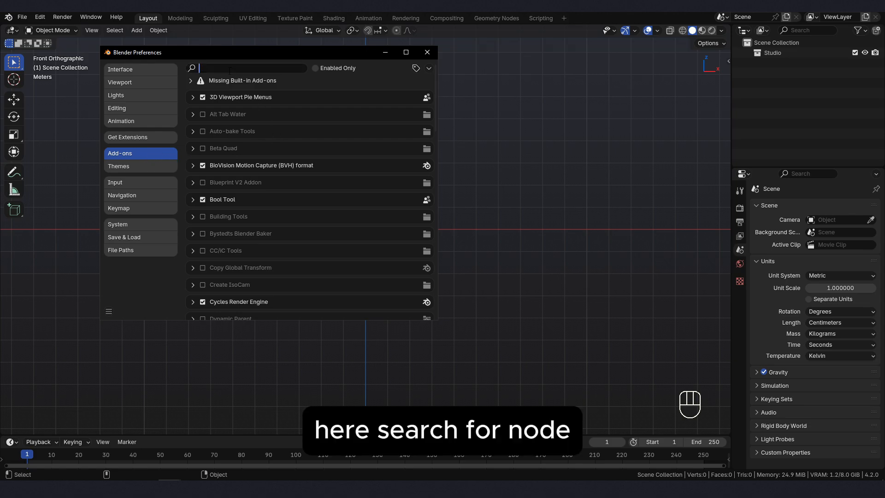
pyautogui.write('nide')
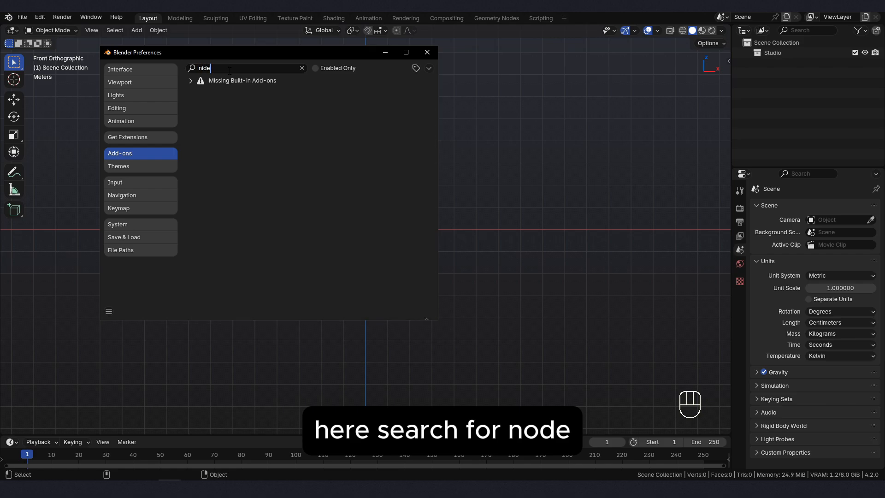
pyautogui.press('BackSpace')
pyautogui.press('BackSpace')
pyautogui.press('BackSpace')
pyautogui.write('ode')
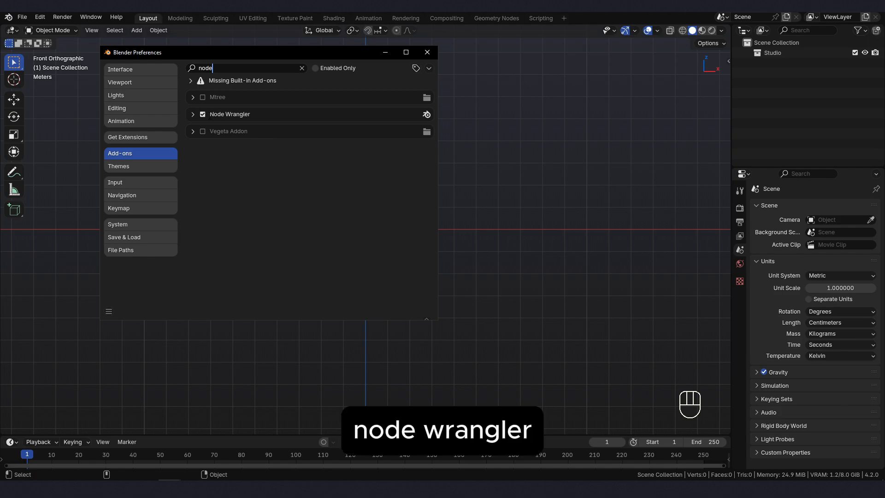
# - Replace the add-on search with "loop" to check that LoopTools is enabled
pyautogui.moveTo(230, 67); pyautogui.dragTo(166, 65)
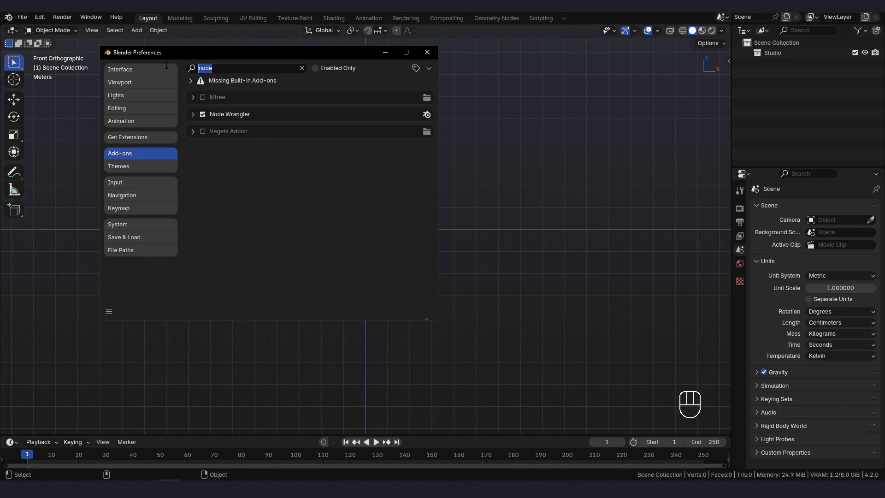
pyautogui.press('BackSpace')
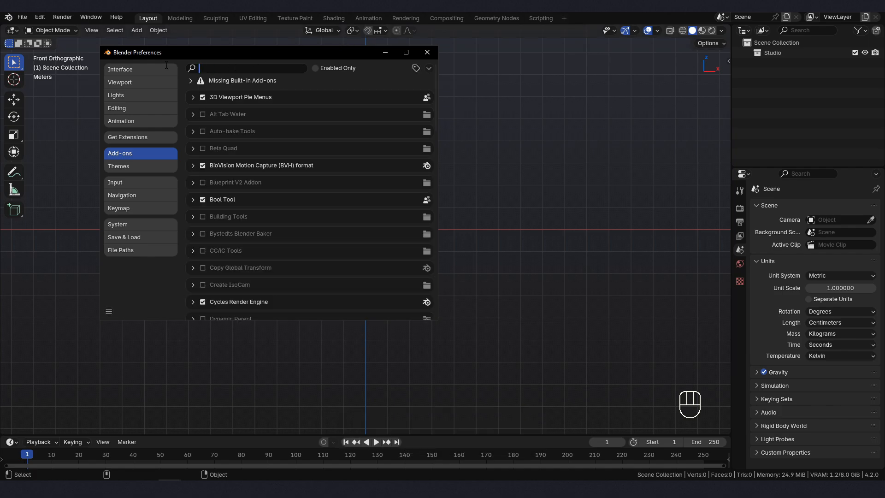
pyautogui.write('loop')
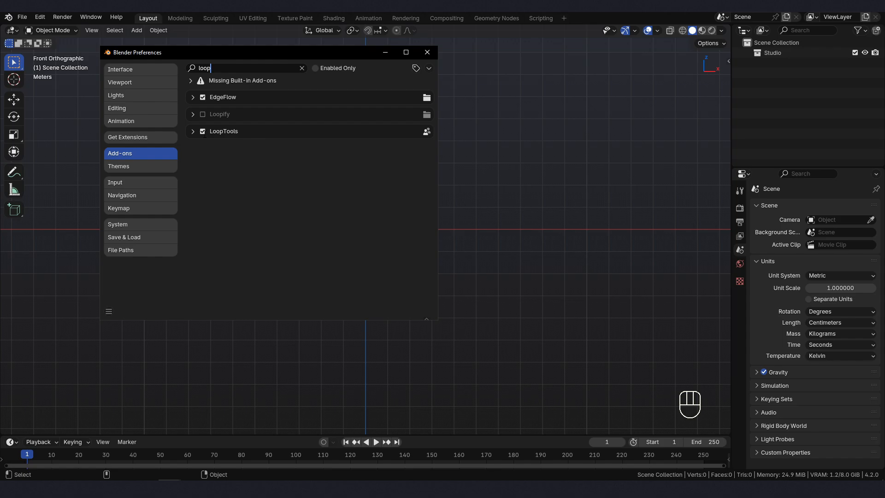
# - Search the add-ons for "extra" to check that Extra Curve Objects and Extra Mesh Objects are enabled
pyautogui.press('BackSpace')
pyautogui.press('BackSpace')
pyautogui.press('BackSpace')
pyautogui.press('BackSpace')
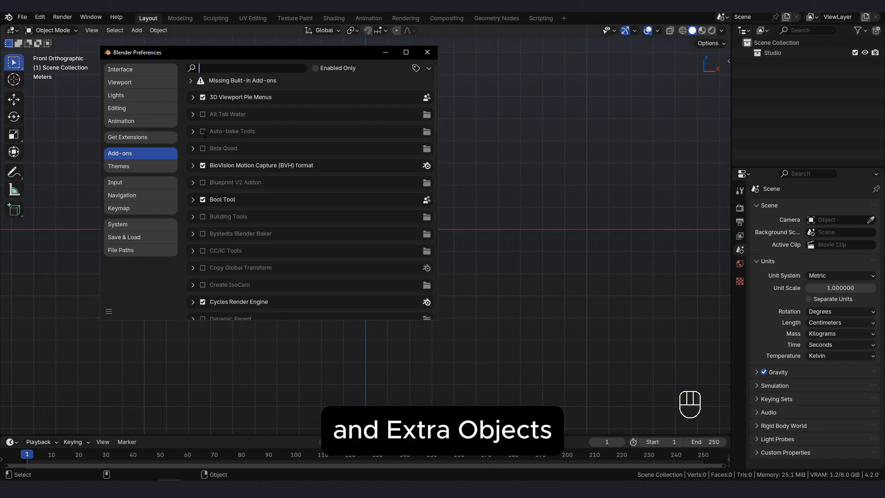
pyautogui.write('extra ob')
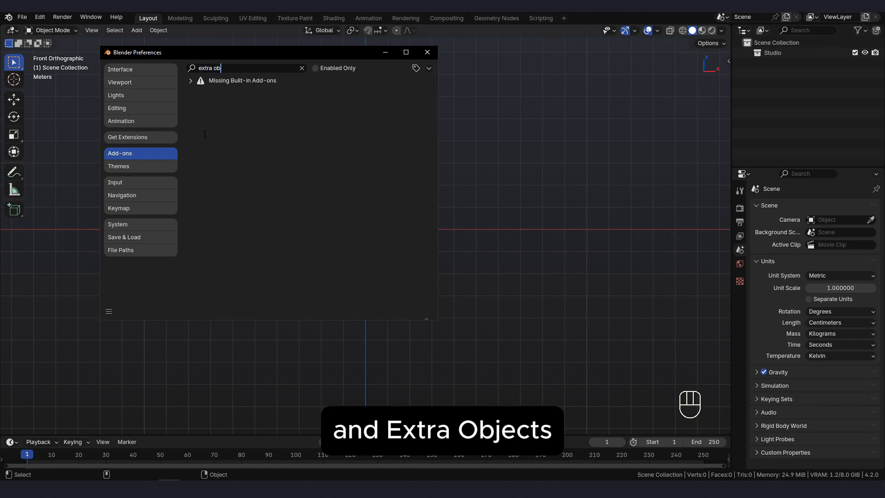
pyautogui.press('BackSpace')
pyautogui.press('BackSpace')
pyautogui.press('BackSpace')
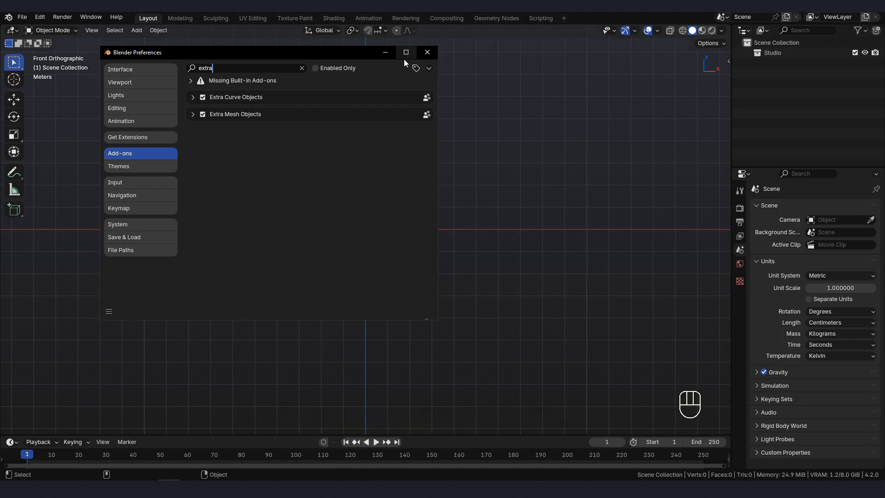
# - Check the Auto-Save Preferences option and close the preferences window
pyautogui.click(108, 312)
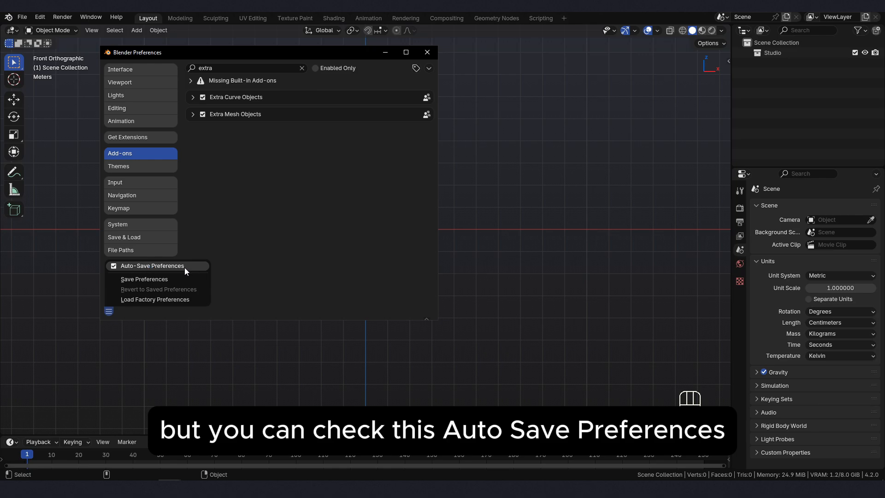
pyautogui.click(427, 52)
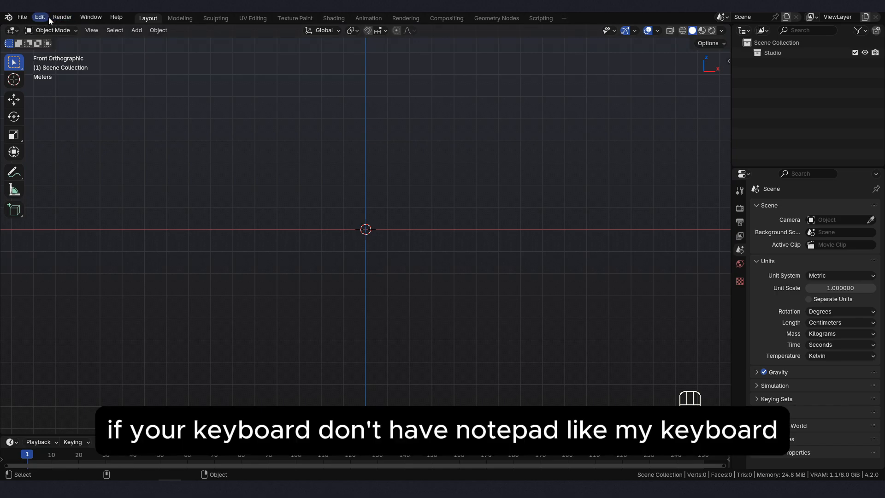
# - Reopen the preferences, check the Emulate Numpad option in the Input settings, and close the window
pyautogui.click(36, 16)
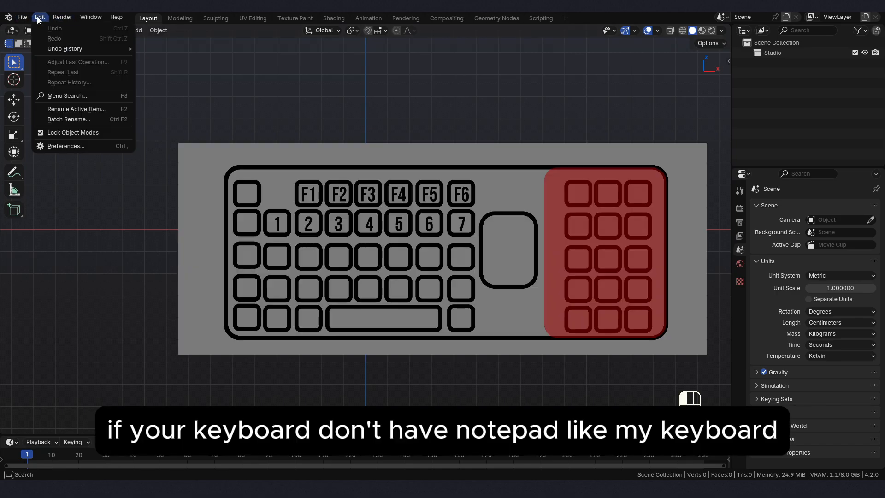
pyautogui.click(69, 145)
pyautogui.moveTo(211, 6); pyautogui.dragTo(406, 93)
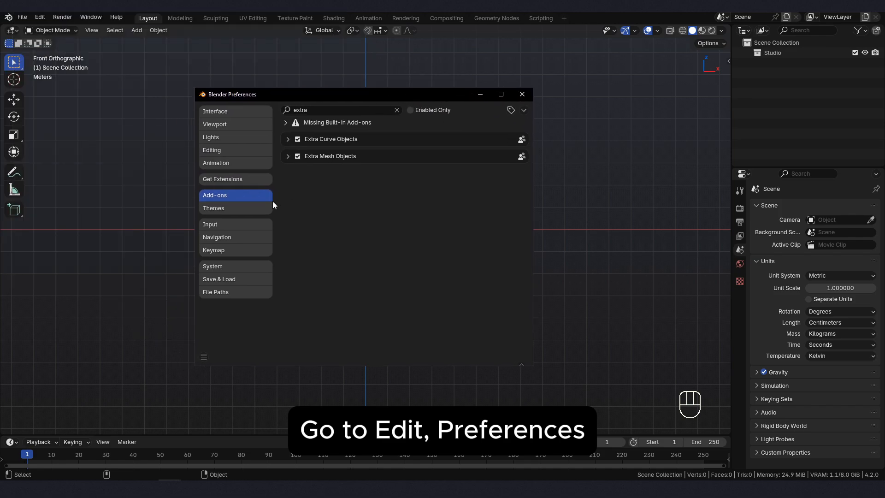
pyautogui.click(241, 225)
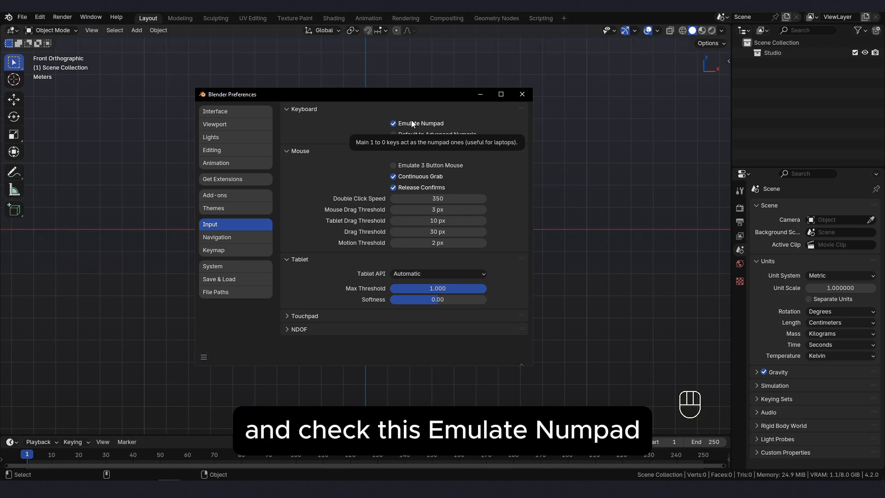
pyautogui.click(515, 96)
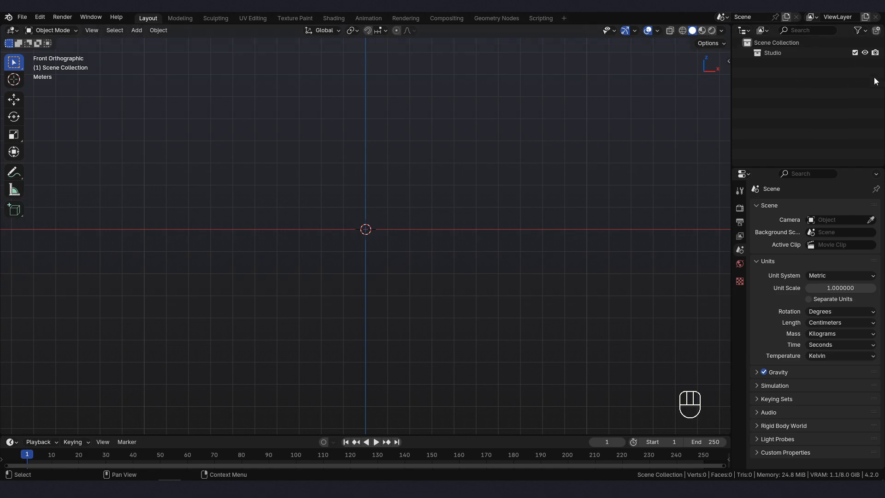
# - Turn on the Selectable and Disable in Viewports restriction toggles for the Outliner
pyautogui.click(866, 33)
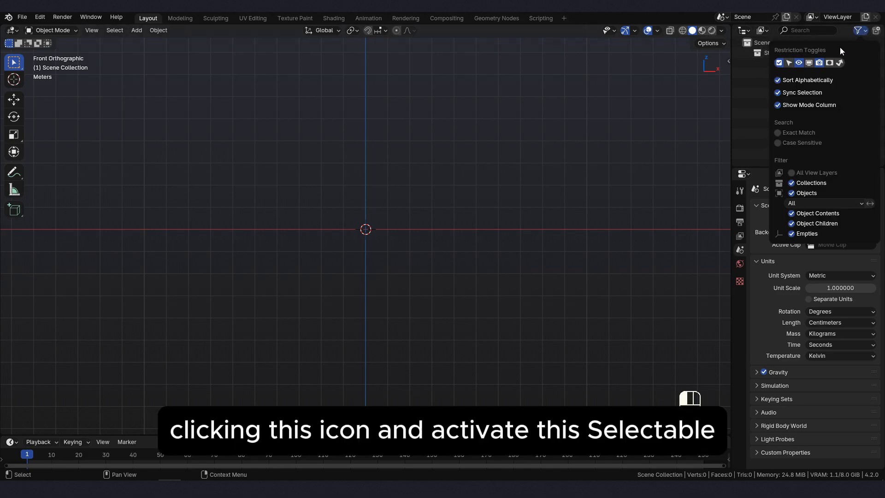
pyautogui.click(789, 63)
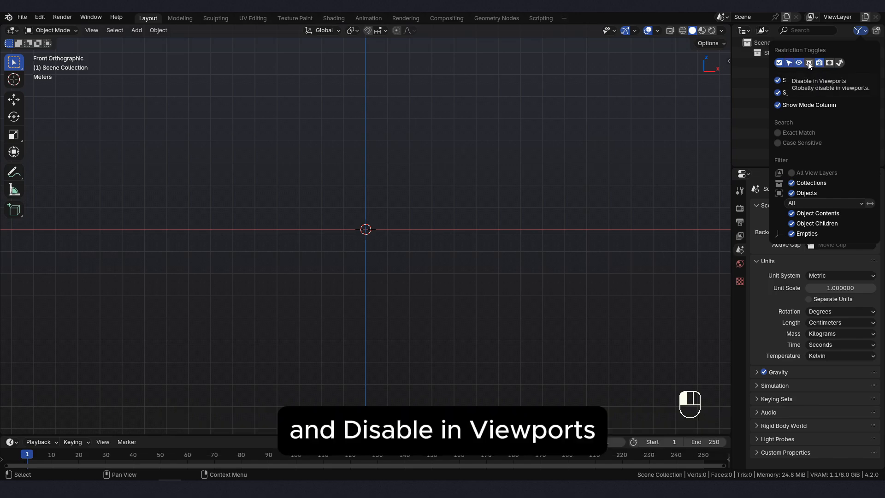
pyautogui.click(809, 63)
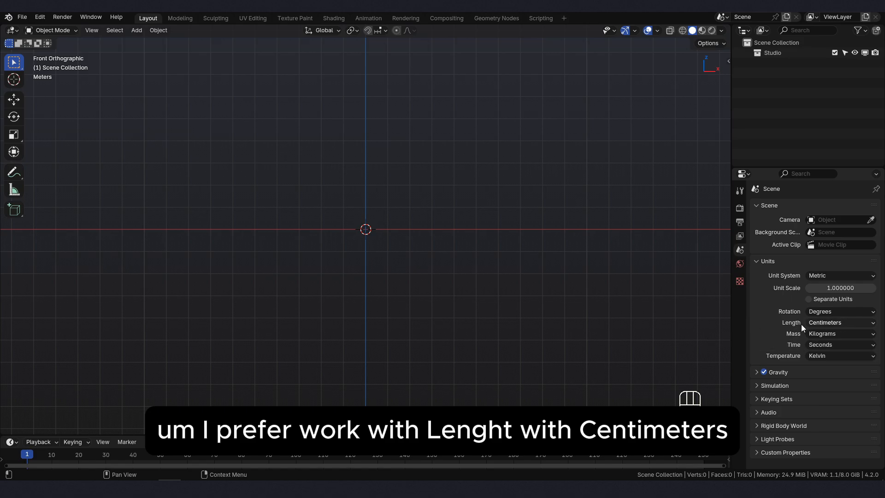
# - Set the scene's length unit to Centimeters
pyautogui.click(863, 323)
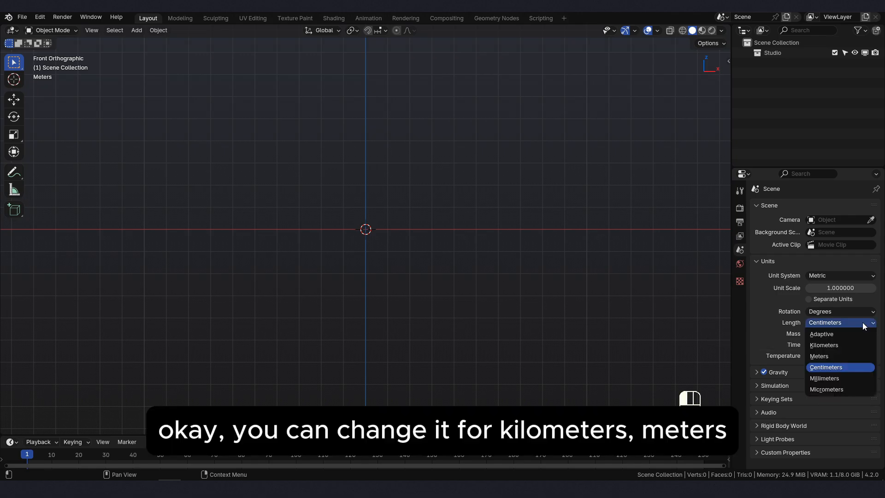
pyautogui.click(835, 367)
pyautogui.click(836, 323)
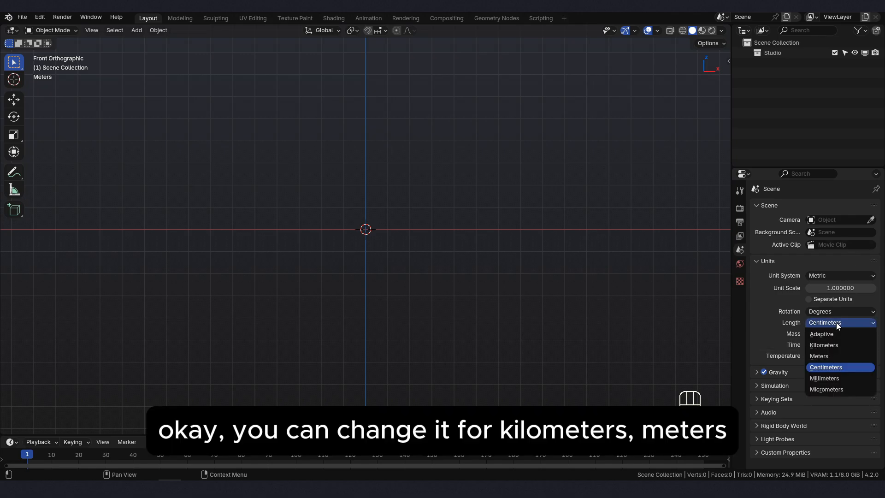
pyautogui.click(839, 367)
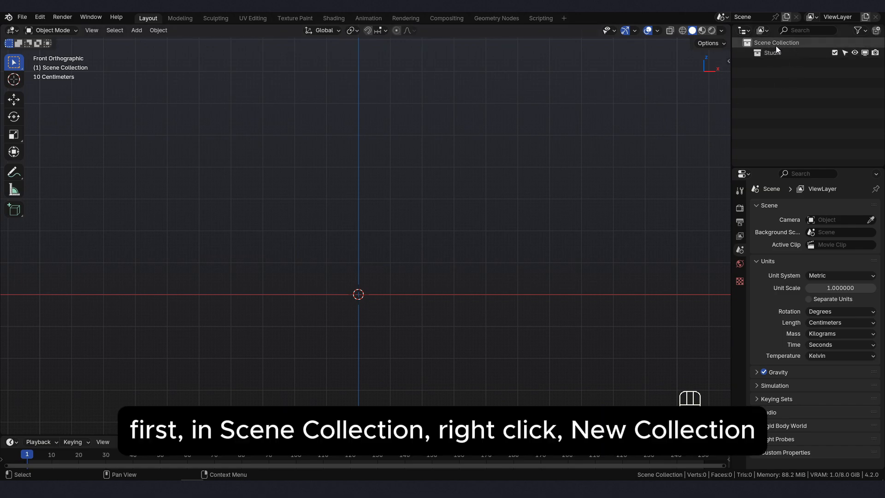
# - Create a new collection in the Scene Collection and rename it Reference
pyautogui.rightClick(764, 72)
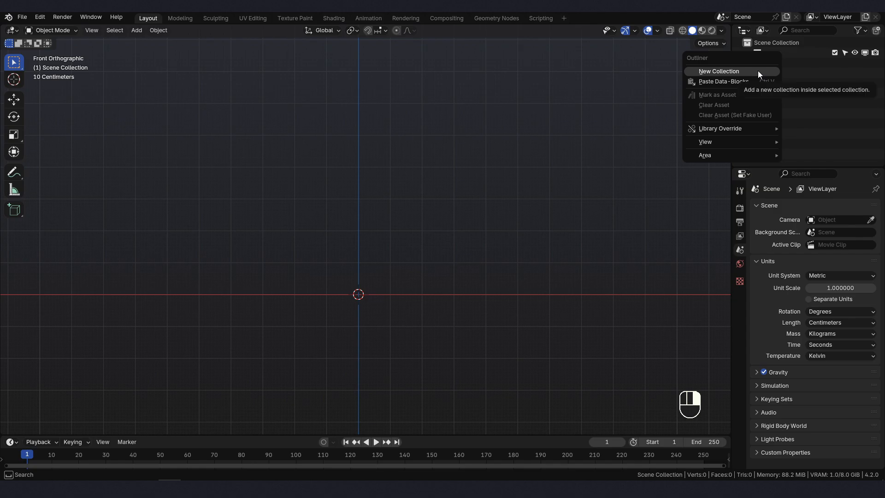
pyautogui.click(758, 71)
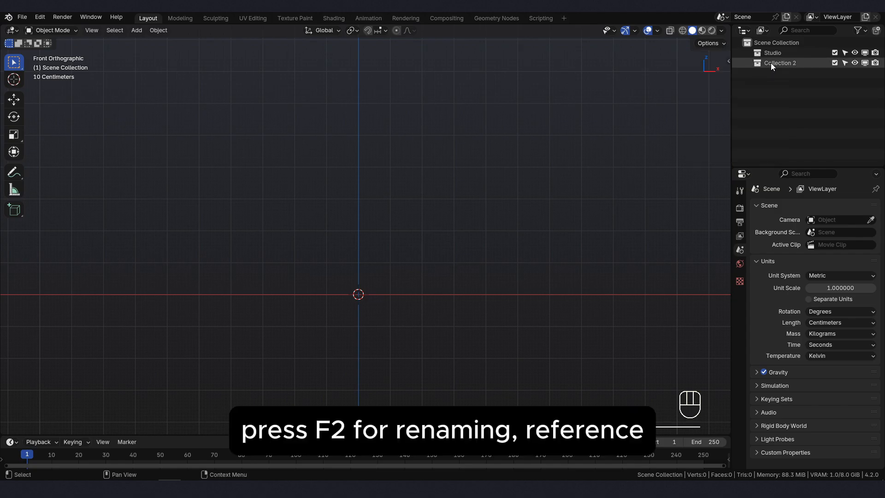
pyautogui.click(771, 63)
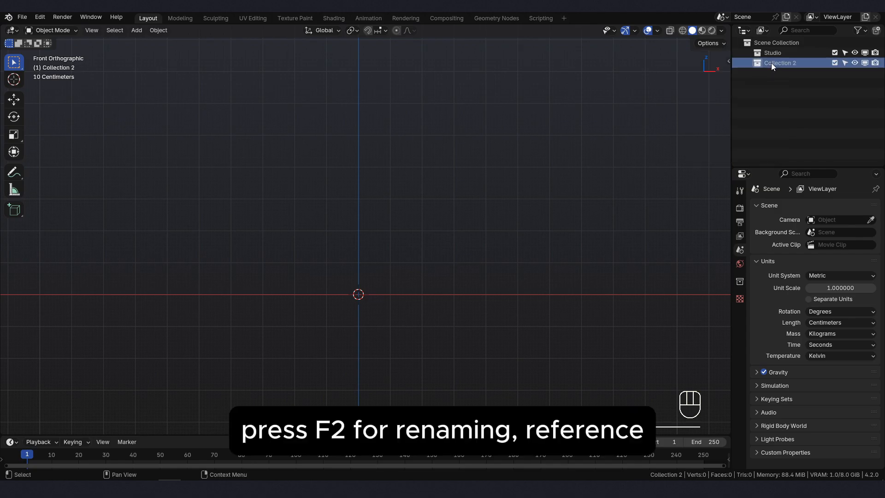
pyautogui.press('F2')
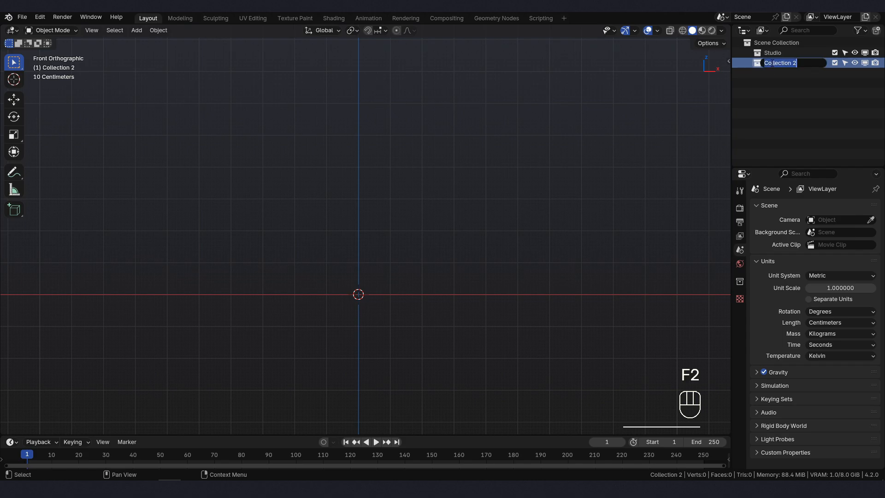
pyautogui.write('Refere')
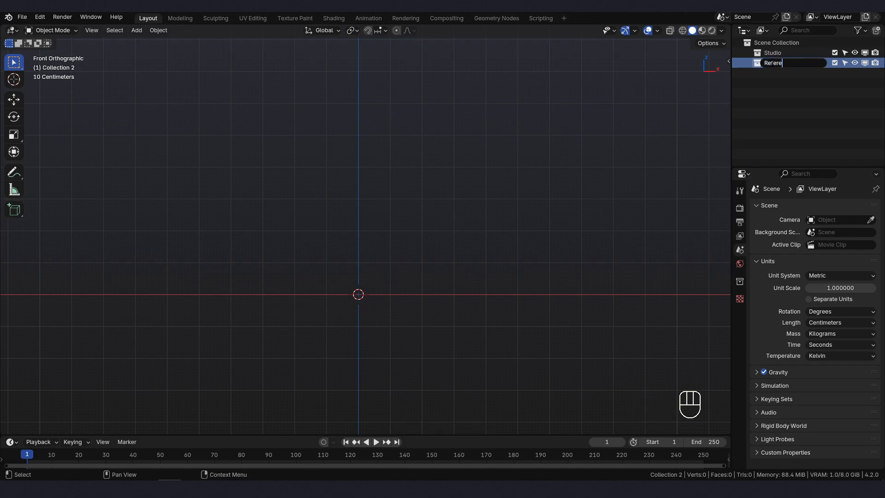
pyautogui.write('nce')
pyautogui.press('Return')
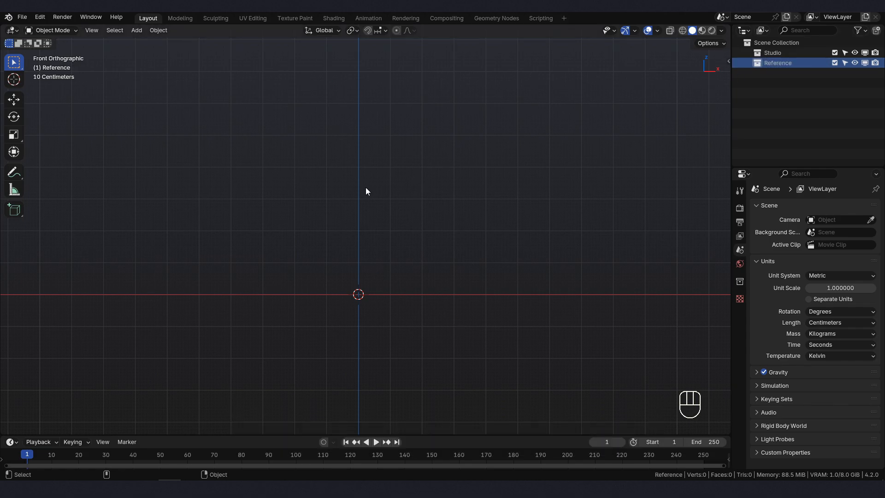
# - Add the file Low Poly Sword Reference.png as a reference image in the Reference collection
pyautogui.hotkey('shift', 'a')
pyautogui.moveTo(358, 191)
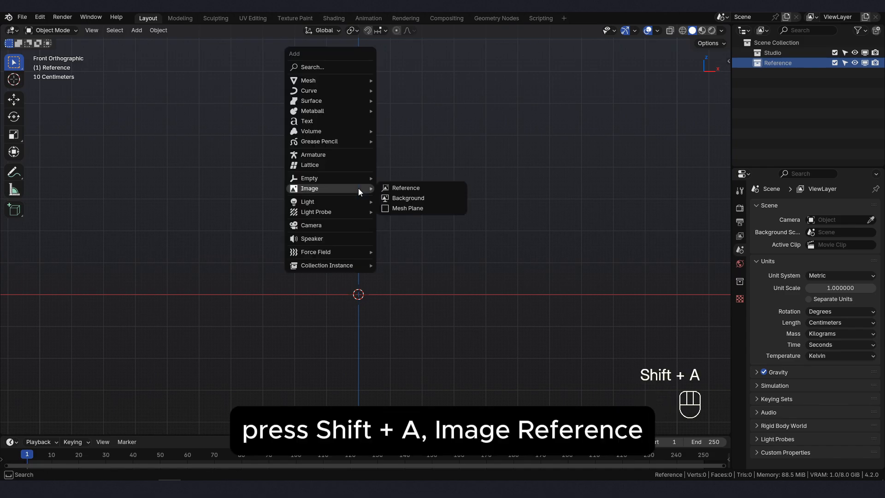
pyautogui.click(402, 187)
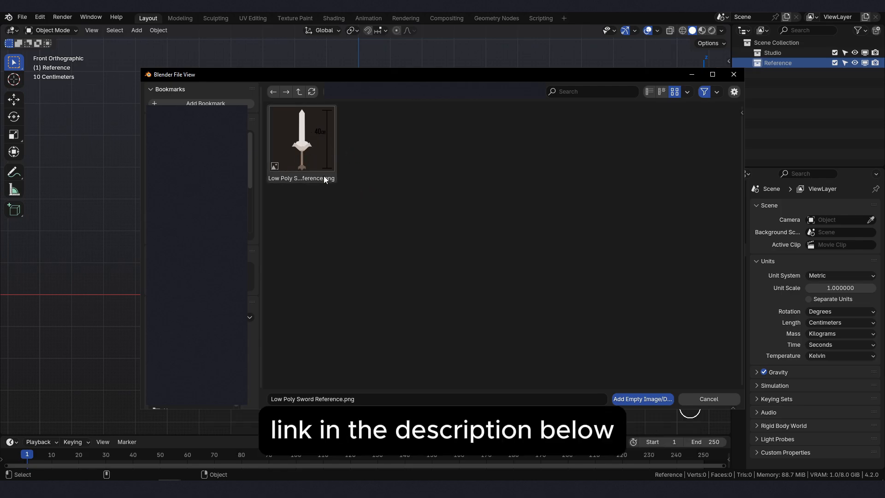
pyautogui.doubleClick(307, 146)
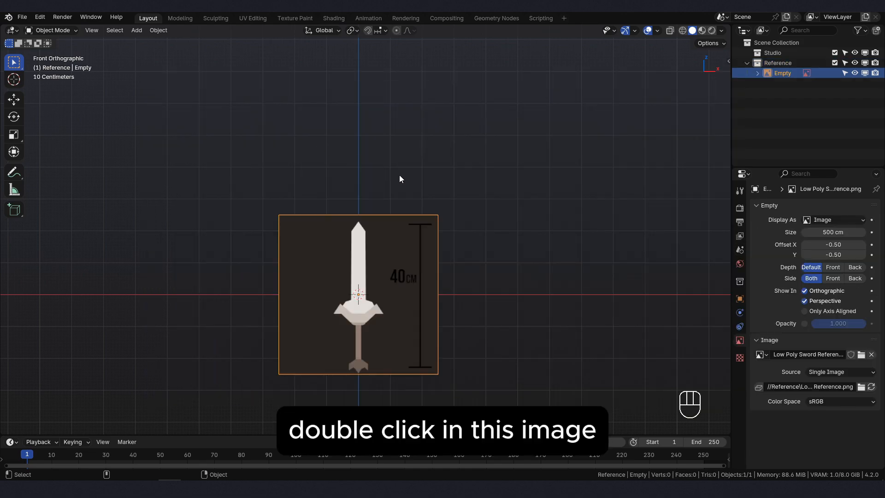
# - Move the sword reference image up along the Z axis so its lower edge sits just above the X axis line
pyautogui.press('g')
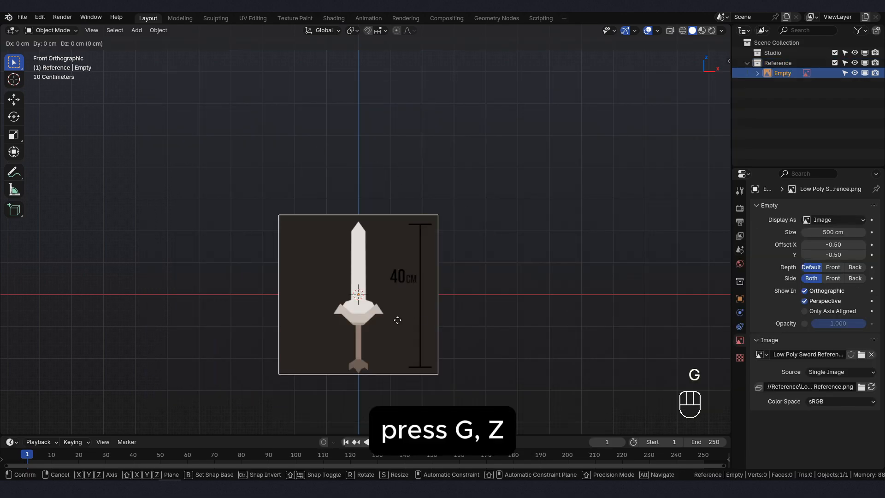
pyautogui.press('z')
pyautogui.click(417, 232)
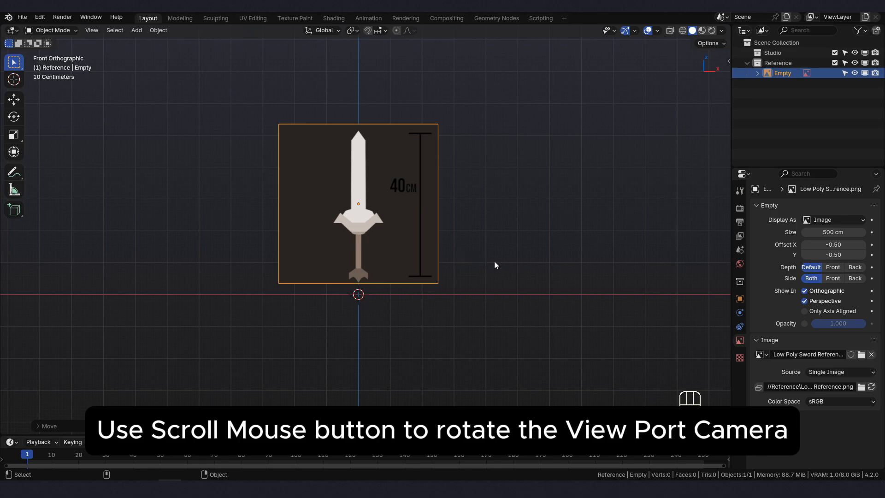
# - Move the sword reference image back about 310 cm along the Y axis and return to the front view
pyautogui.moveTo(484, 262); pyautogui.dragTo(406, 291, button='middle')
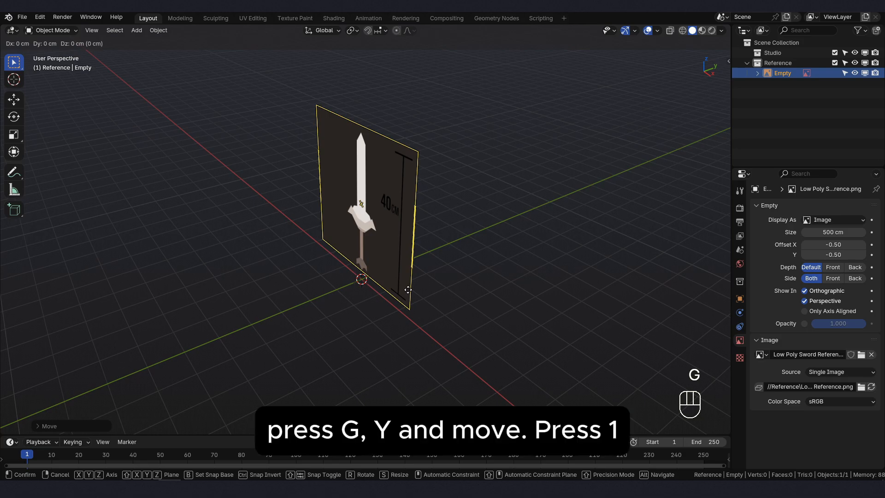
pyautogui.press('y')
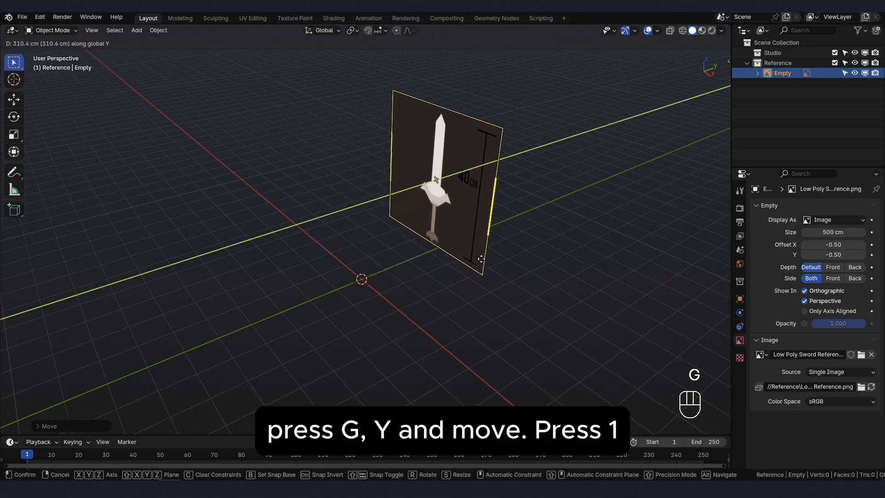
pyautogui.click(485, 255)
pyautogui.press('KP_1')
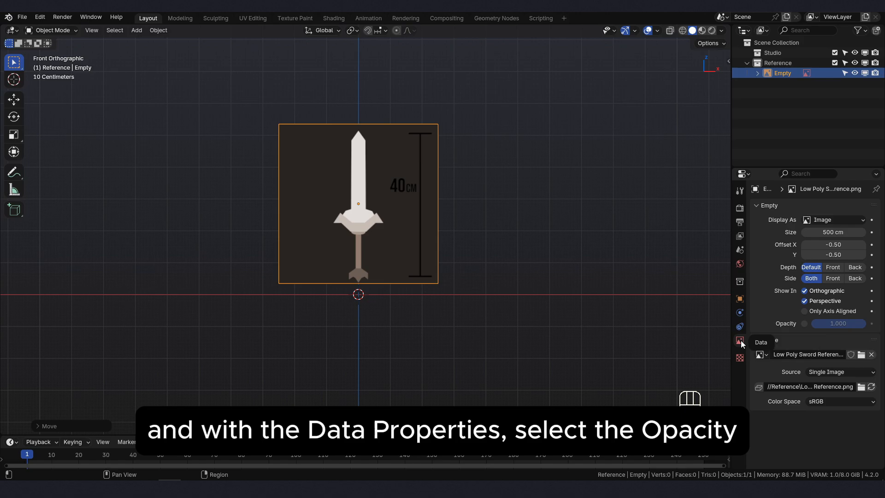
# - Enable opacity for the sword reference image and set it to 0.5
pyautogui.click(805, 324)
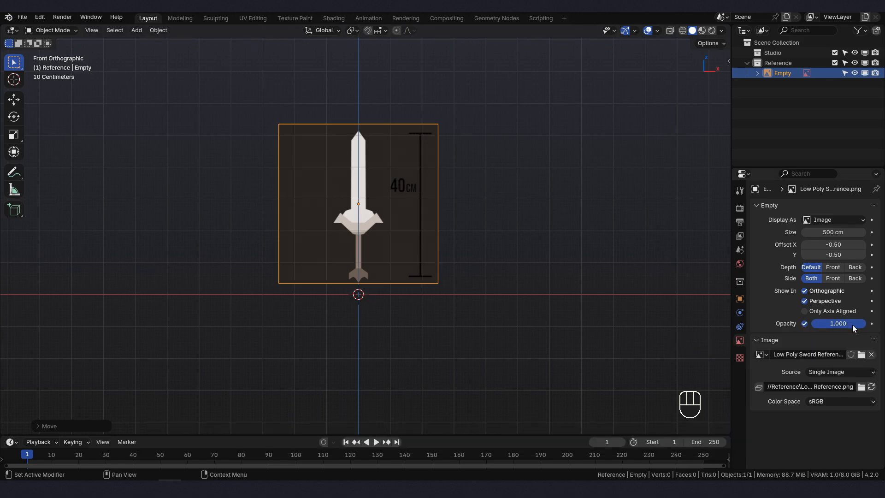
pyautogui.moveTo(858, 327); pyautogui.dragTo(842, 325)
pyautogui.click(837, 324)
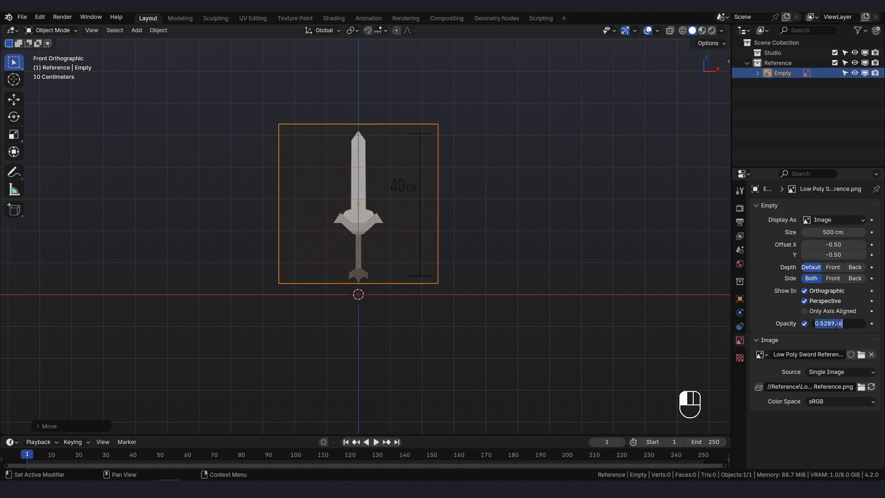
pyautogui.write('0.5')
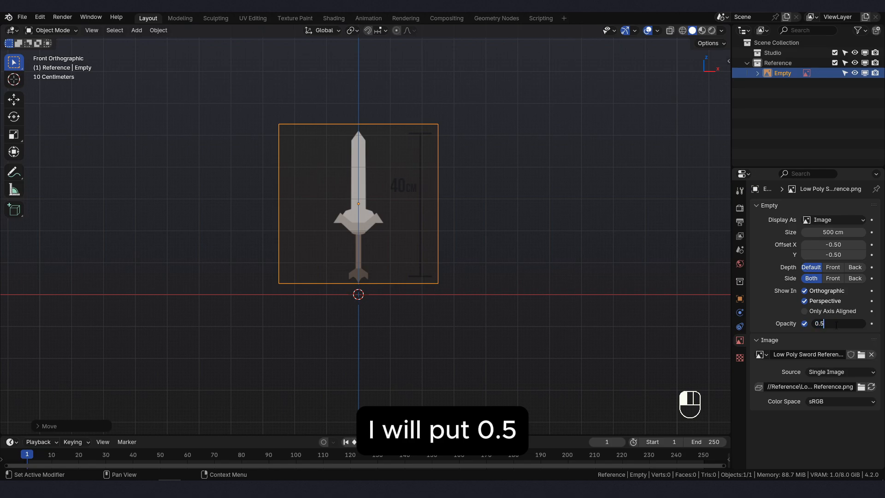
pyautogui.press('Return')
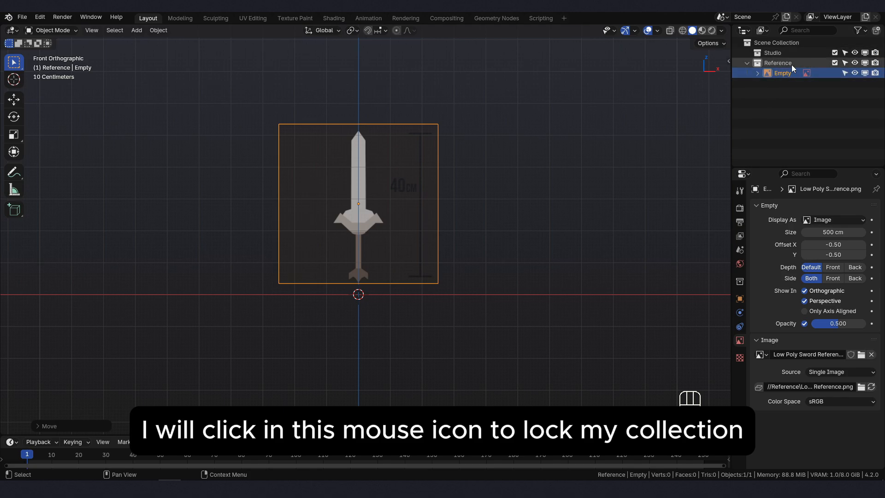
# - Make the Reference collection unselectable and try to box-select the sword image in the viewport
pyautogui.click(846, 63)
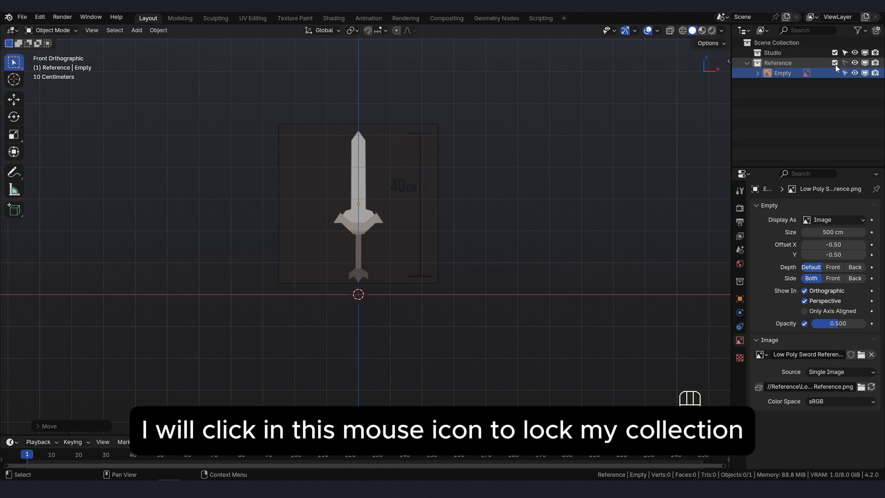
pyautogui.moveTo(391, 194); pyautogui.dragTo(372, 191, button='middle')
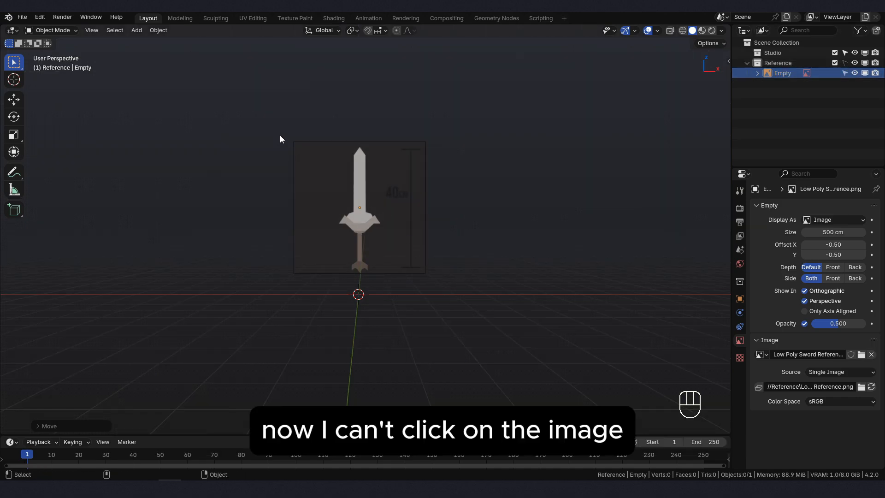
pyautogui.moveTo(262, 119); pyautogui.dragTo(446, 305)
pyautogui.press('KP_1')
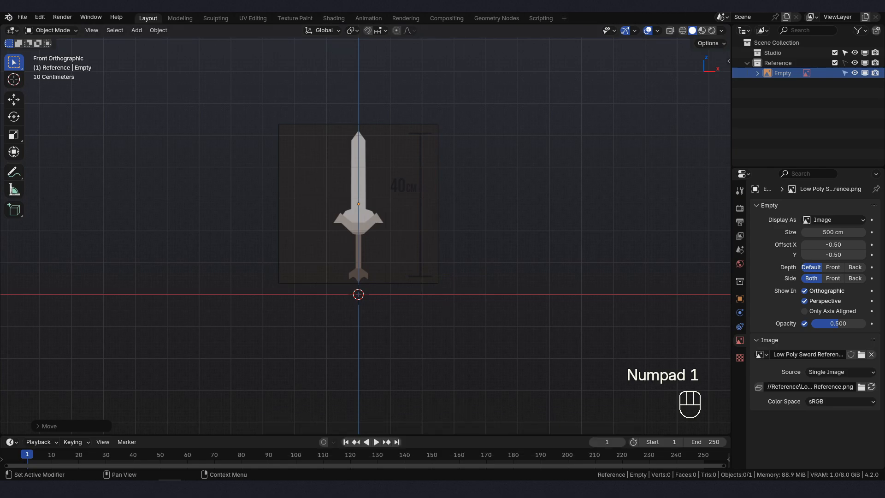
pyautogui.scroll(-1, 365, 231)
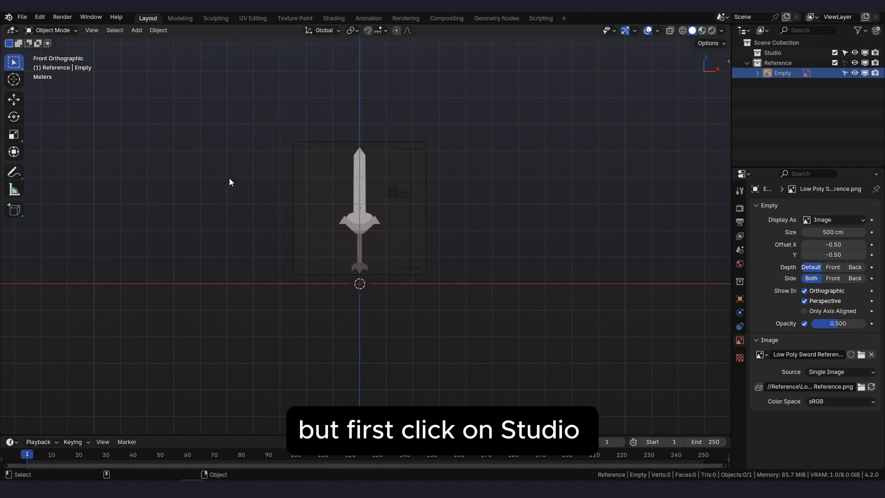
# - Add a cube mesh directly under the Scene Collection, outside the Studio and Reference collections
pyautogui.click(777, 54)
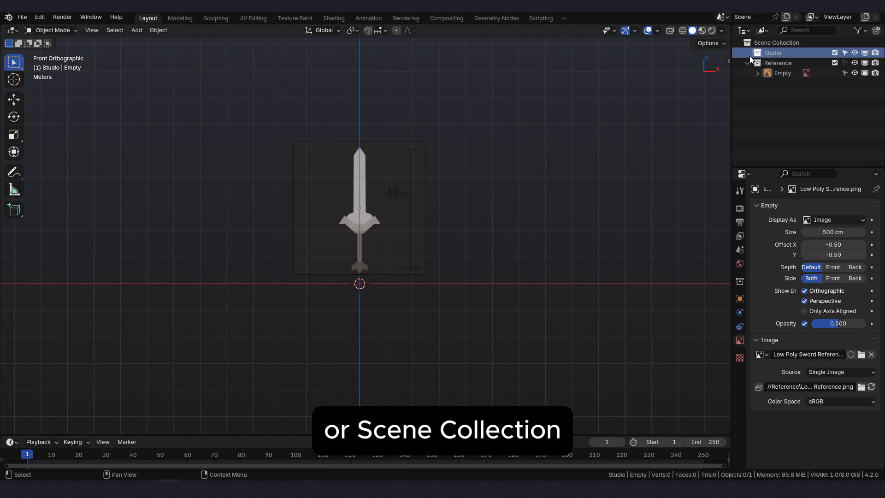
pyautogui.click(779, 43)
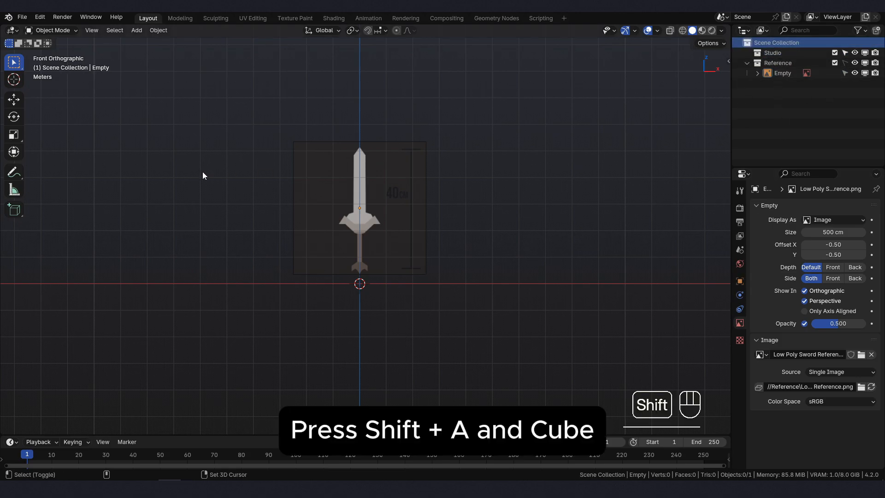
pyautogui.hotkey('shift', 'a')
pyautogui.moveTo(204, 180)
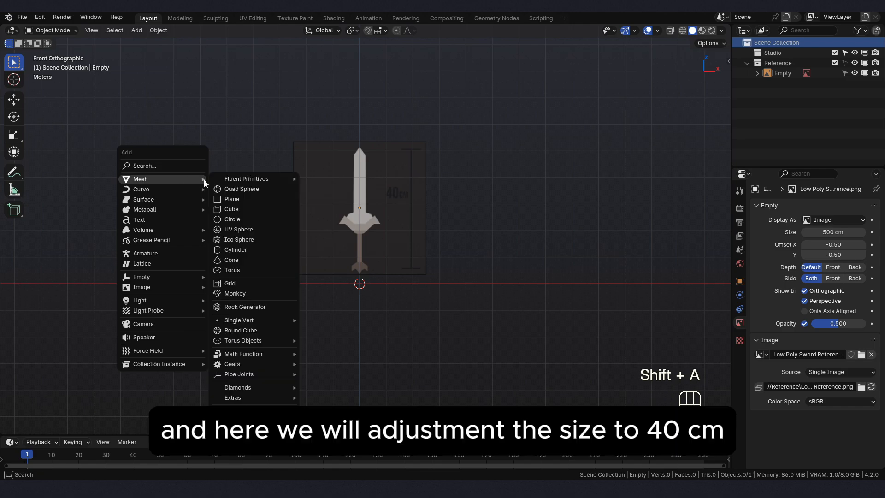
pyautogui.click(242, 211)
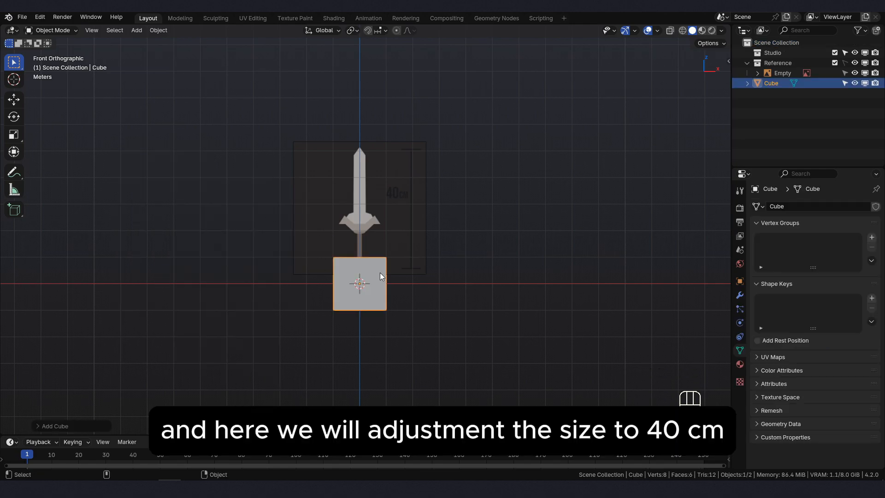
# - Set the size of the newly added cube to 40 cm
pyautogui.click(38, 426)
pyautogui.click(154, 340)
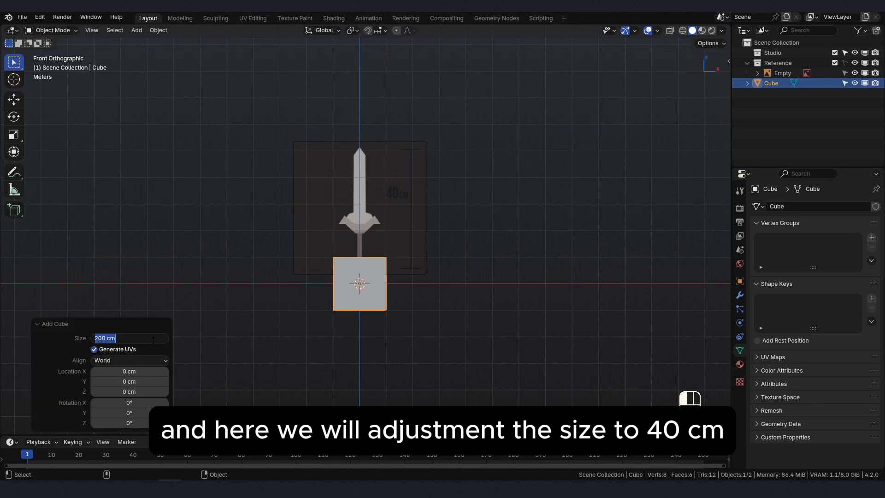
pyautogui.press('BackSpace')
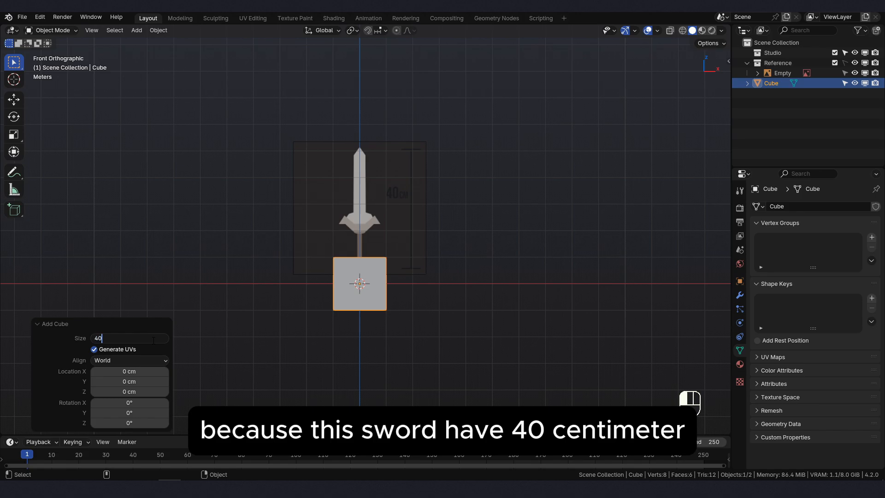
pyautogui.write('40')
pyautogui.press('Return')
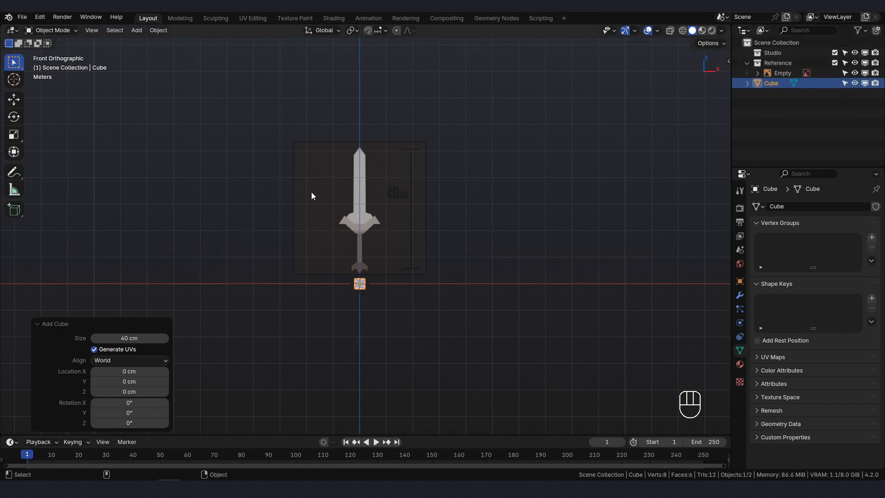
# - Make the Reference collection selectable again and try moving the sword image
pyautogui.click(349, 187)
pyautogui.keyDown('shift'); pyautogui.moveTo(402, 270); pyautogui.dragTo(401, 240, button='middle'); pyautogui.keyUp('shift')
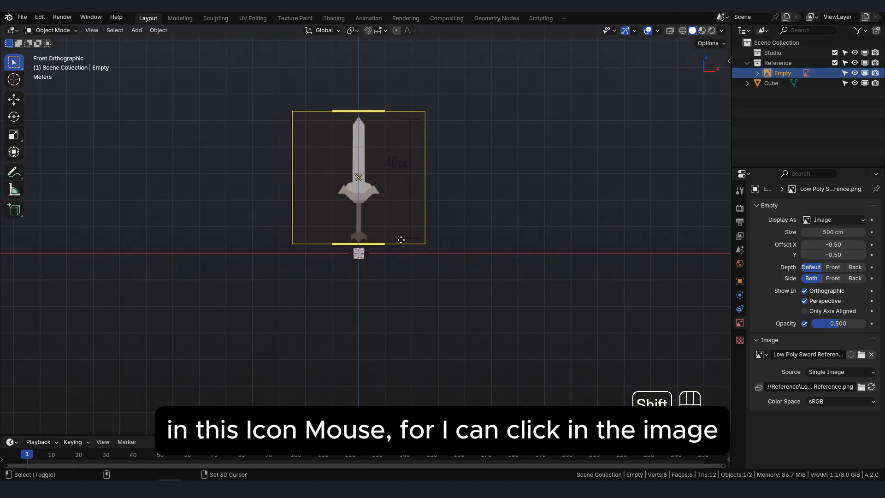
pyautogui.press('g')
pyautogui.rightClick(402, 240)
# - Move the cube up about 240 cm along the Z axis onto the sword's guard and switch the viewport to wireframe display
pyautogui.click(360, 255)
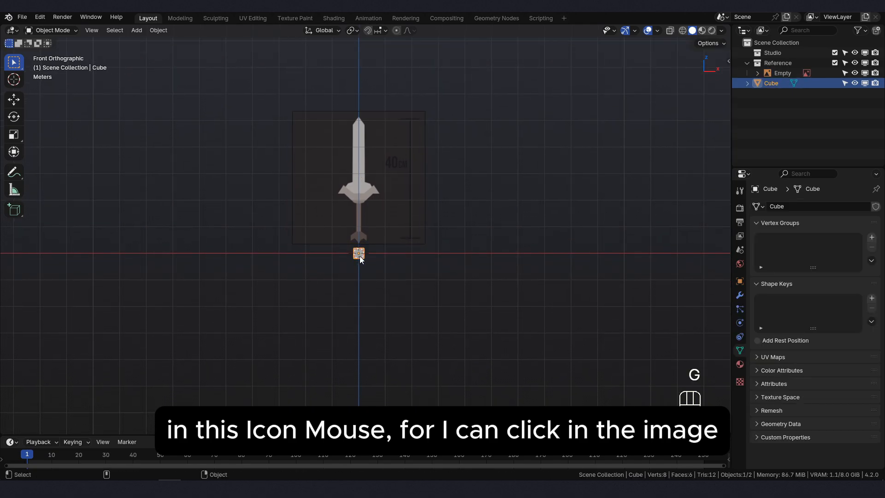
pyautogui.press('g')
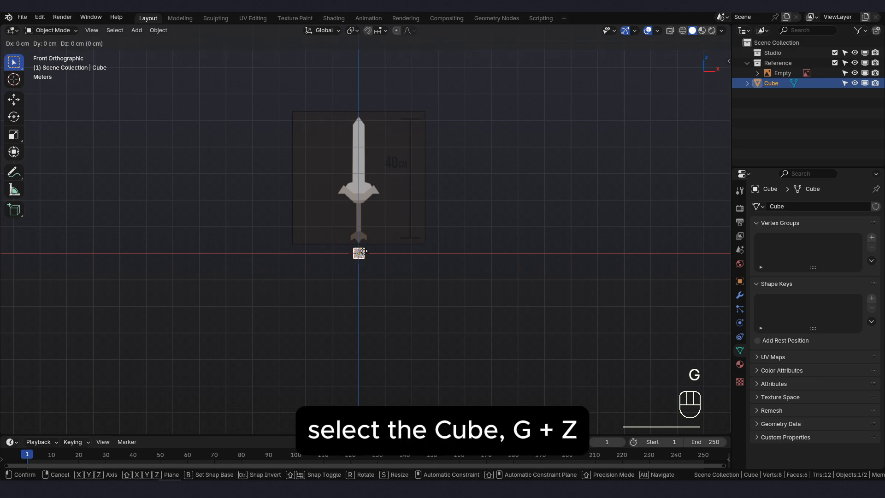
pyautogui.press('z')
pyautogui.click(370, 187)
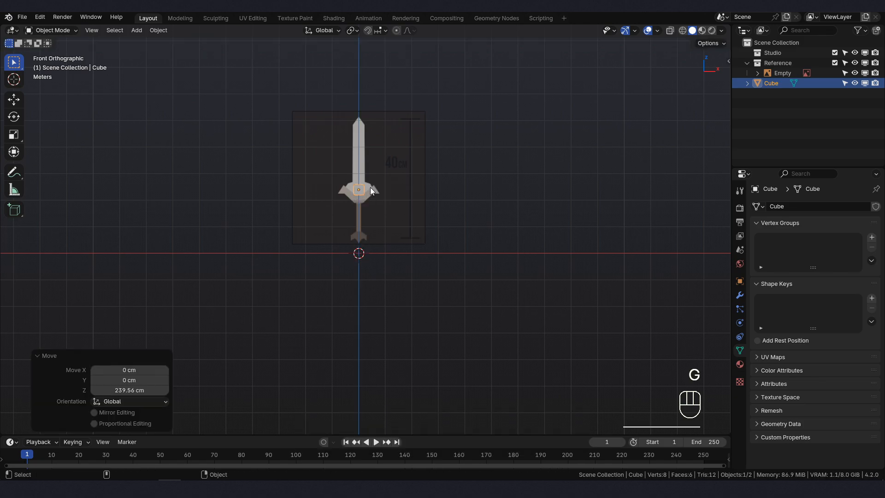
pyautogui.scroll(7, 370, 187)
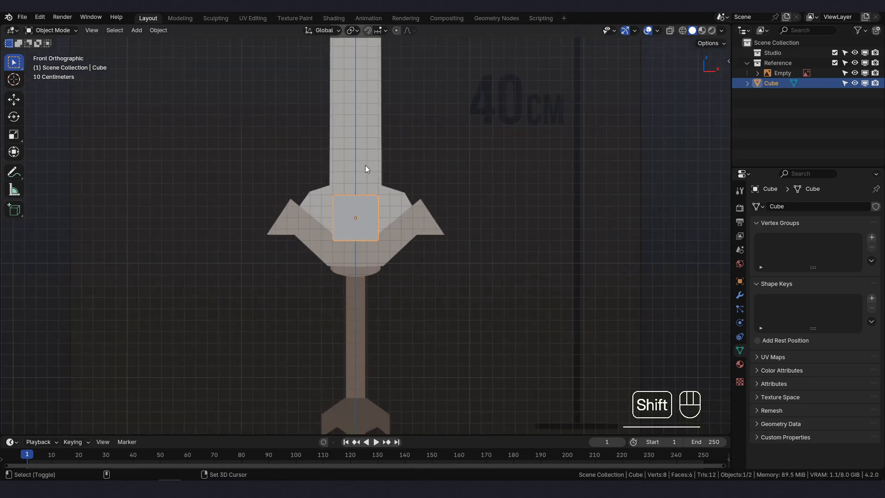
pyautogui.hotkey('shift', 'z')
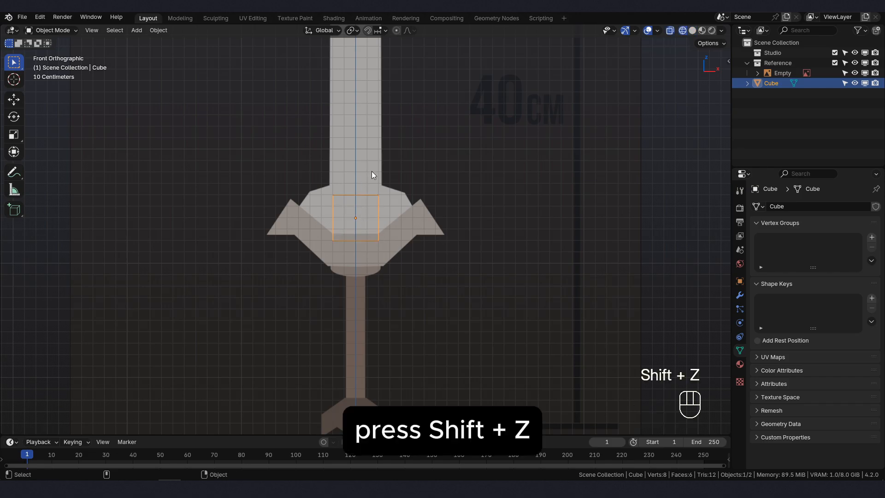
pyautogui.scroll(-1, 429, 161)
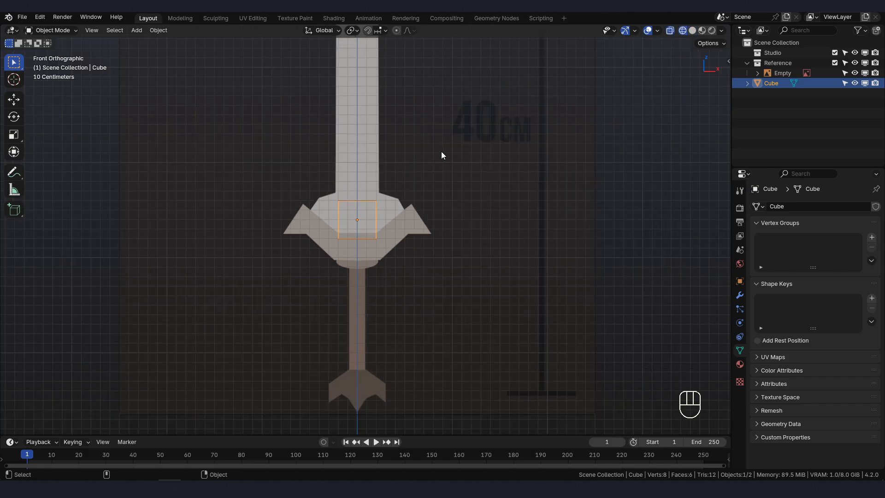
# - Scale the sword reference image down uniformly by a factor of about 0.072
pyautogui.click(444, 151)
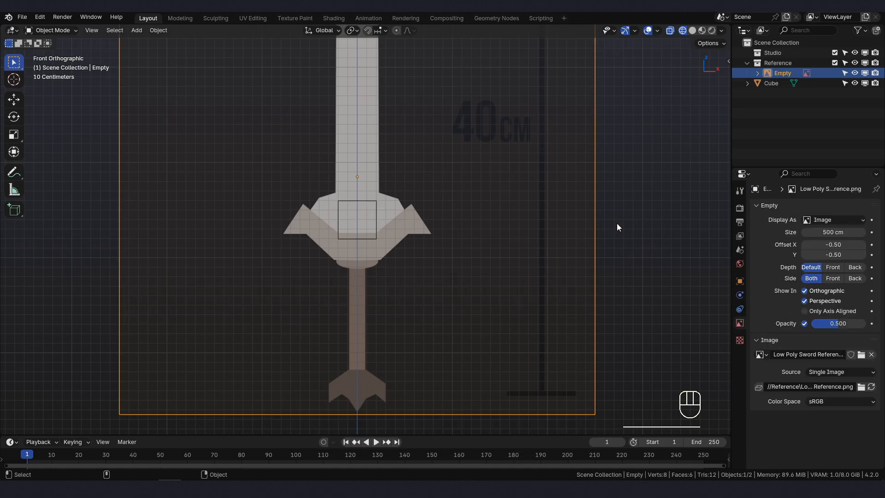
pyautogui.press('s')
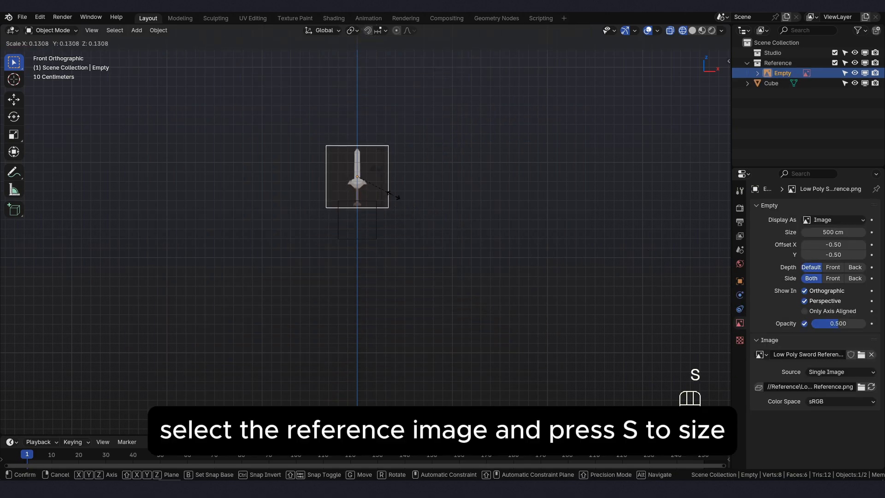
pyautogui.click(377, 184)
pyautogui.scroll(3, 378, 181)
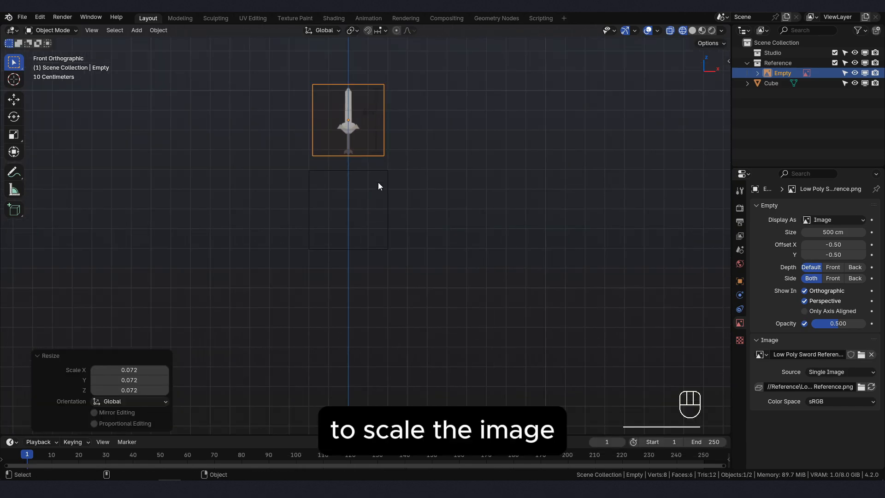
# - Move the reference image down about 45 cm along the Z axis so it sits within the cube's outline
pyautogui.press('g')
pyautogui.press('z')
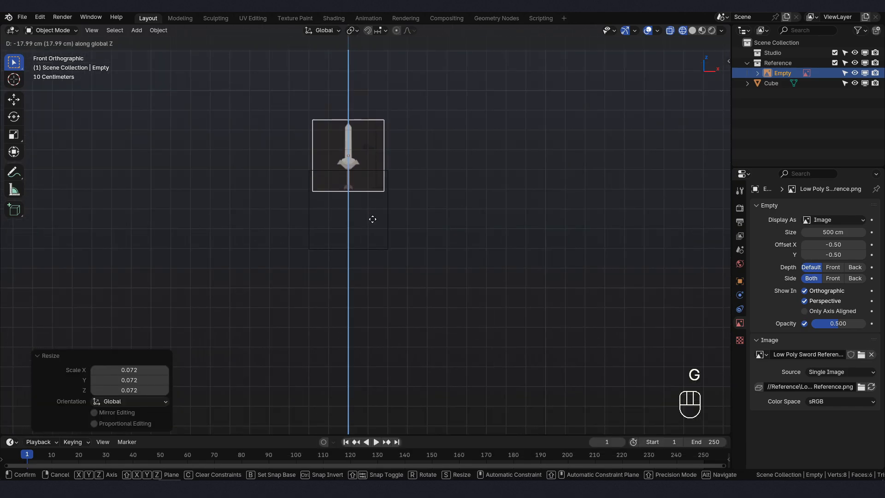
pyautogui.click(369, 270)
pyautogui.scroll(3, 380, 240)
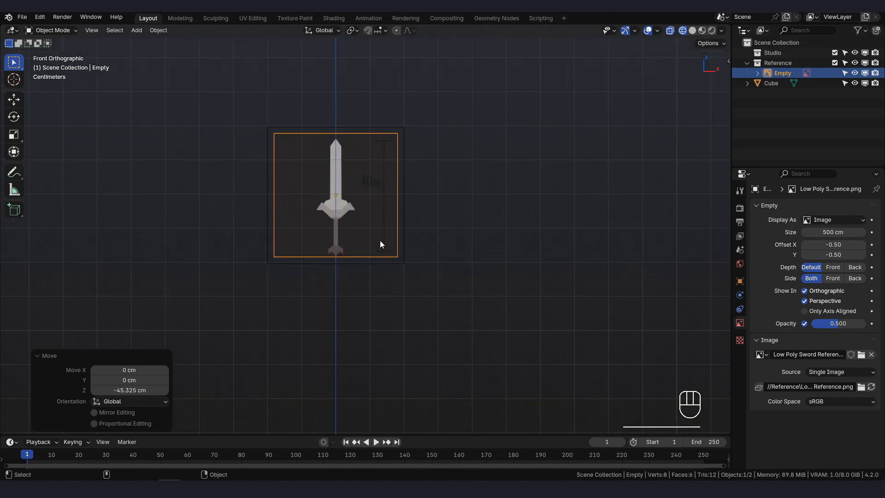
# - Scale the reference image up by about 1.152 and raise it about 0.66 cm along Z to fit the sword's height to the cube
pyautogui.scroll(1, 435, 241)
pyautogui.moveTo(436, 211)
pyautogui.keyDown('shift'); pyautogui.mouseDown(button='middle')
pyautogui.moveTo(436, 242)
pyautogui.moveTo(438, 214)
pyautogui.mouseUp(button='middle'); pyautogui.keyUp('shift')
pyautogui.scroll(1, 438, 216)
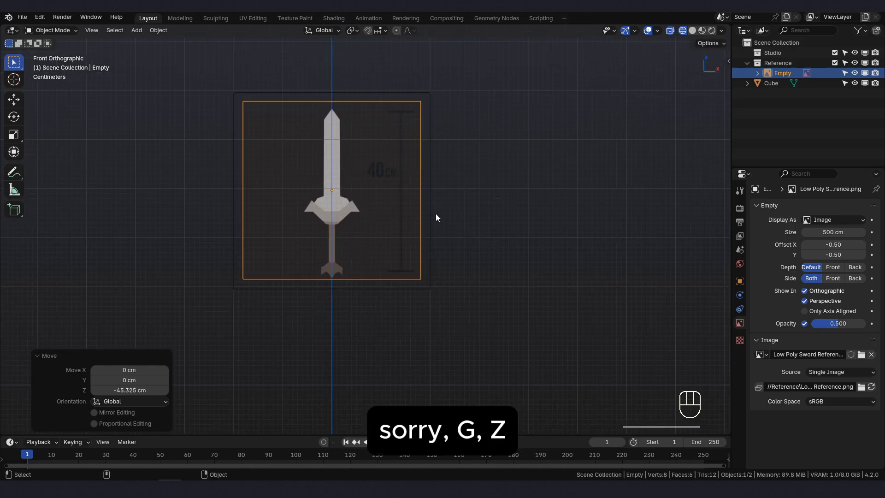
pyautogui.press('s')
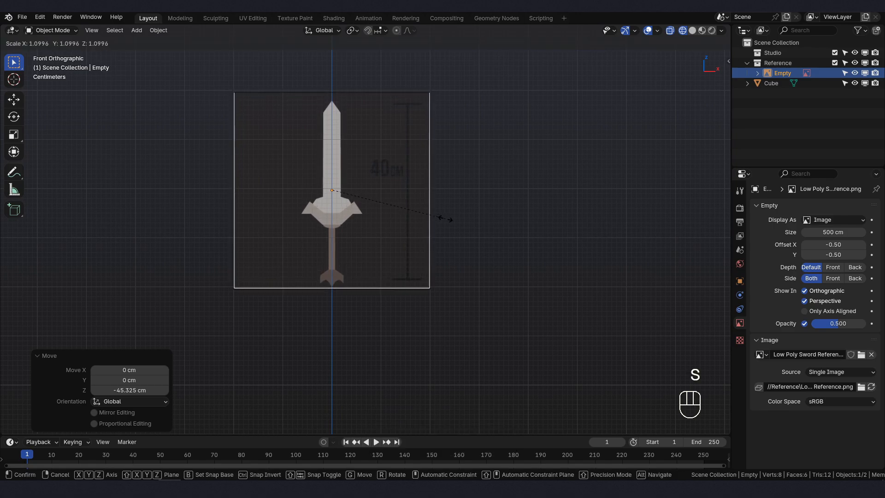
pyautogui.click(451, 222)
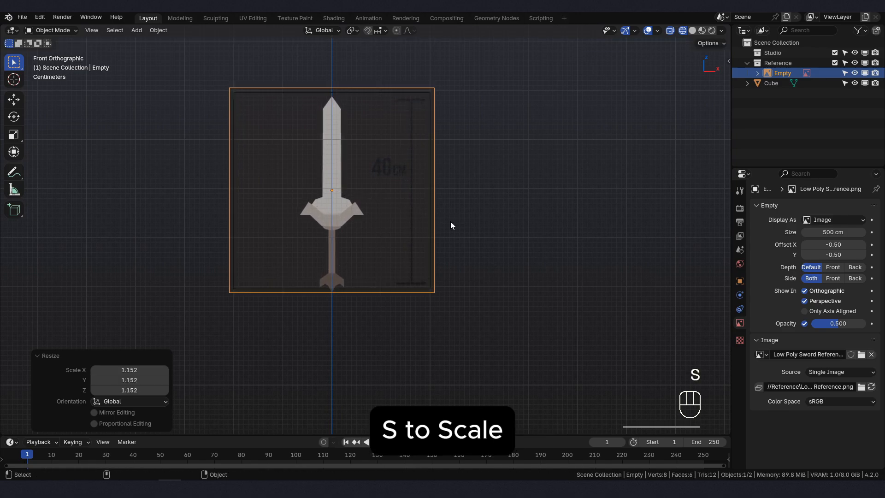
pyautogui.press('g')
pyautogui.press('z')
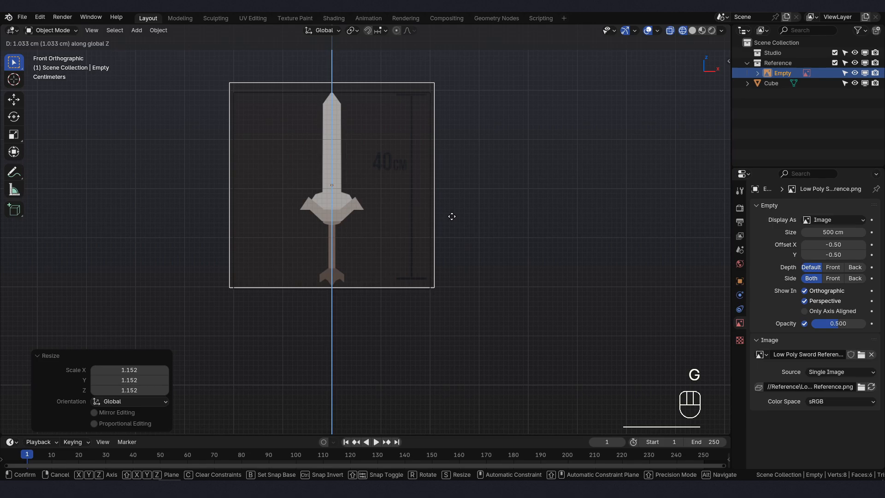
pyautogui.click(452, 218)
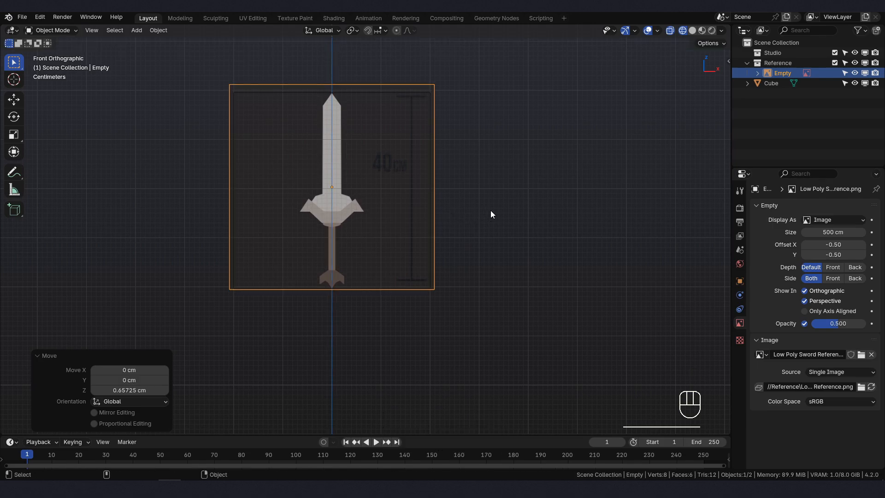
# - Scale the sword reference image down uniformly by a factor of about 0.976 to match the cube's height
pyautogui.press('s')
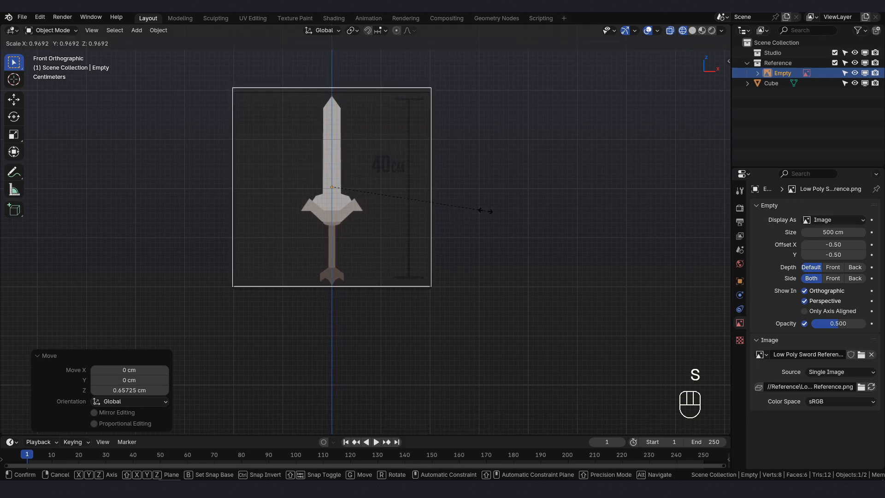
pyautogui.click(487, 211)
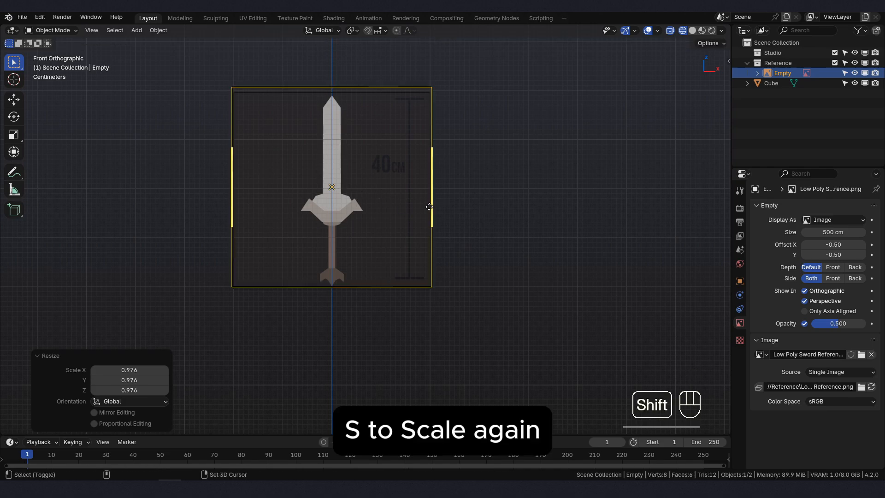
pyautogui.keyDown('shift'); pyautogui.moveTo(429, 207); pyautogui.dragTo(450, 204, button='middle'); pyautogui.keyUp('shift')
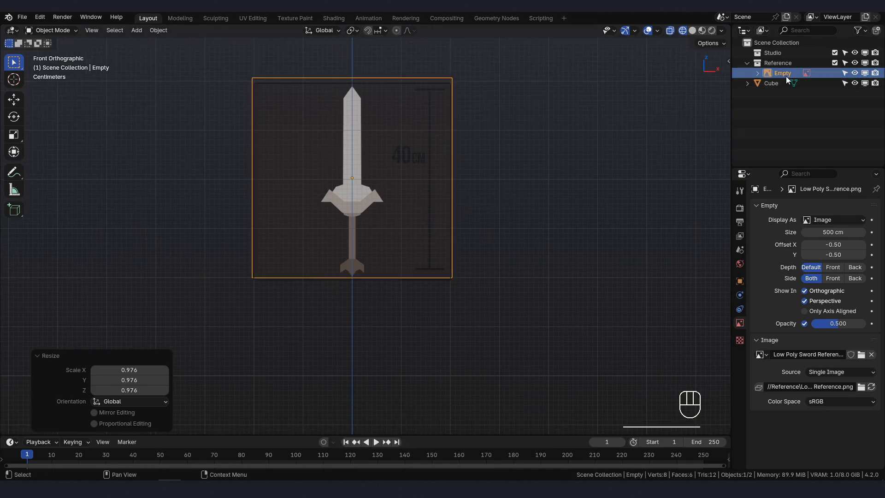
pyautogui.keyDown('shift'); pyautogui.moveTo(482, 146); pyautogui.dragTo(477, 158, button='middle'); pyautogui.keyUp('shift')
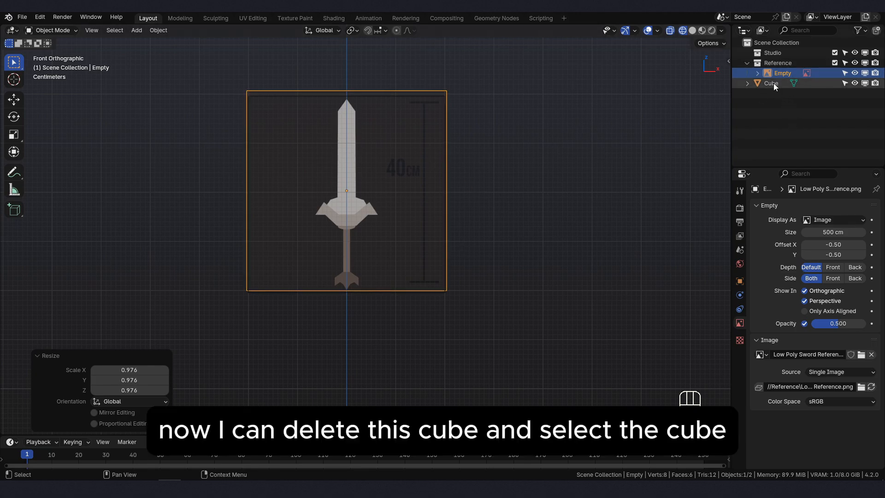
# - Switch the viewport to solid display and delete the cube used as the height guide
pyautogui.moveTo(480, 207); pyautogui.dragTo(400, 204, button='middle')
pyautogui.hotkey('shift', 'z')
pyautogui.click(386, 209)
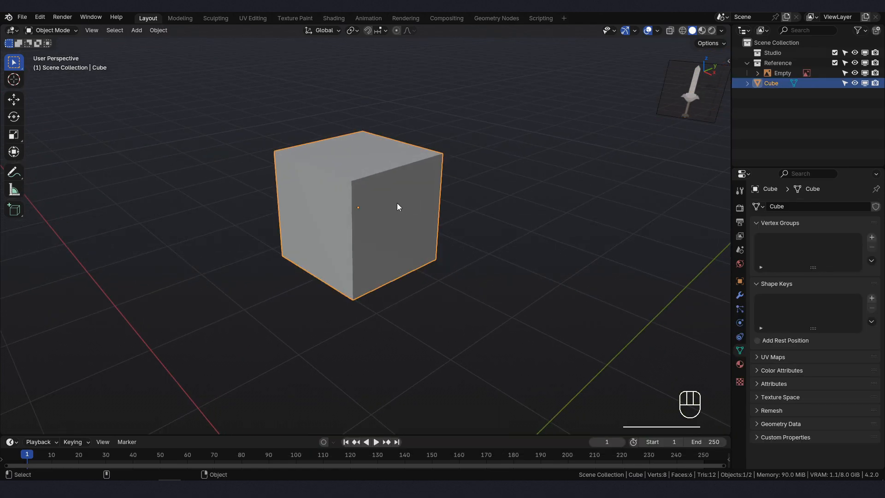
pyautogui.press('Delete')
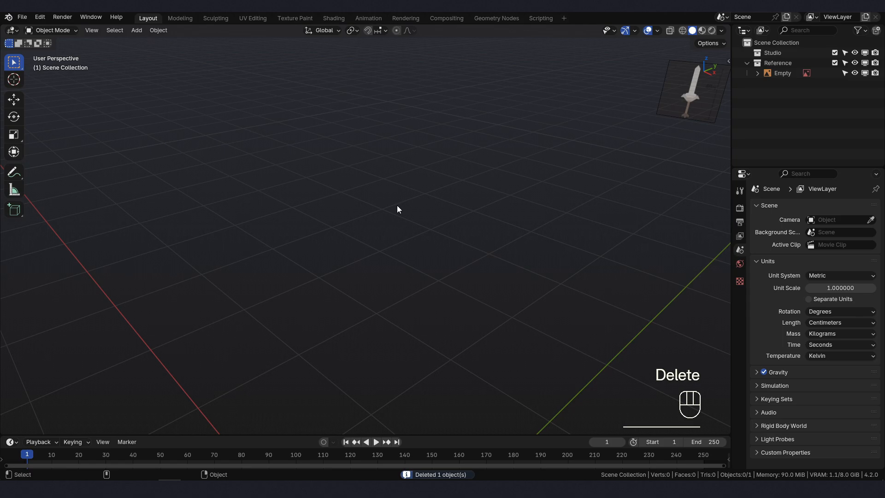
# - Move the sword reference image down about 216 cm along the Z axis, close to the scene origin, in front view
pyautogui.press('KP_1')
pyautogui.click(398, 203)
pyautogui.scroll(-3, 397, 203)
pyautogui.press('g')
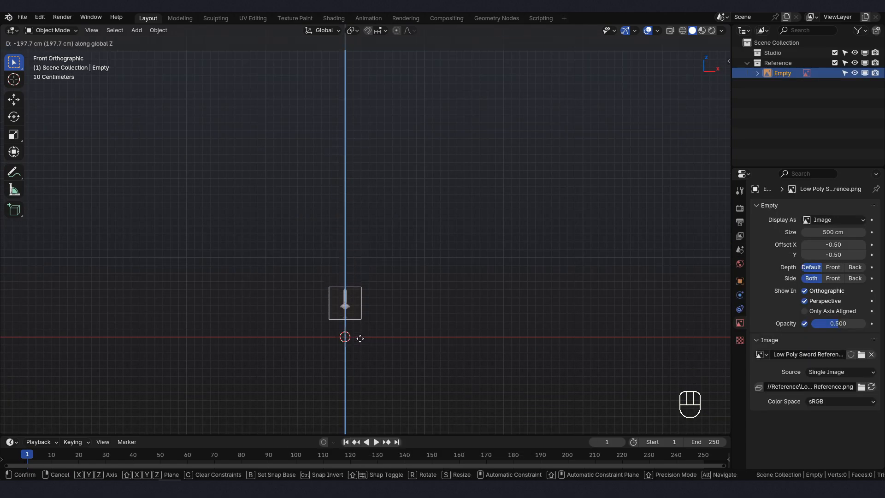
pyautogui.click(361, 356)
# - Move the reference image about -286 cm along the Y axis towards the world origin and return to front view
pyautogui.moveTo(360, 356); pyautogui.dragTo(419, 286, button='middle')
pyautogui.press('g')
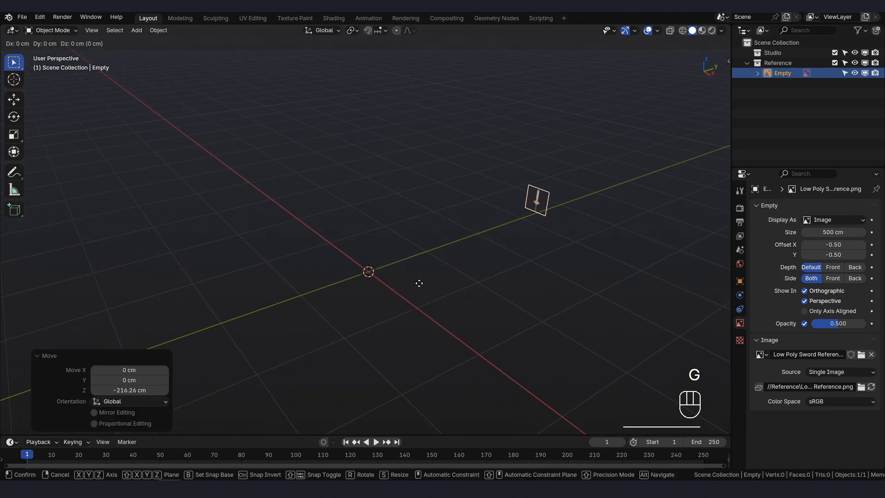
pyautogui.press('y')
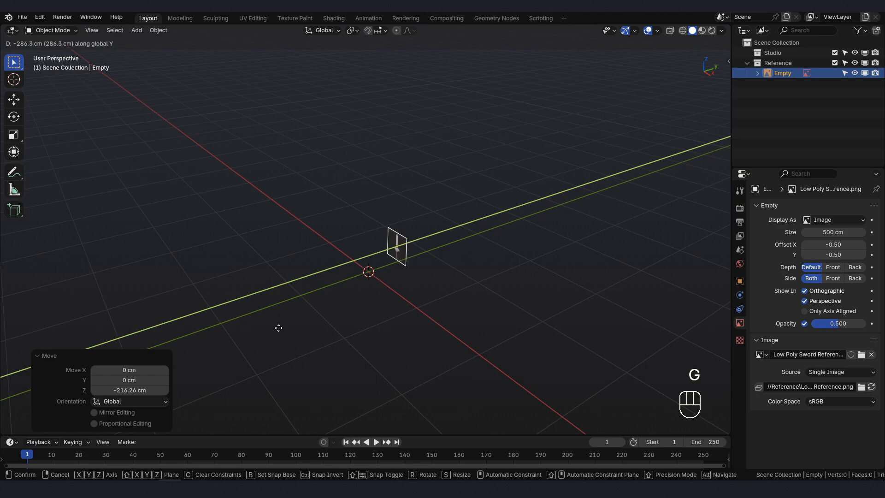
pyautogui.click(279, 327)
pyautogui.press('KP_1')
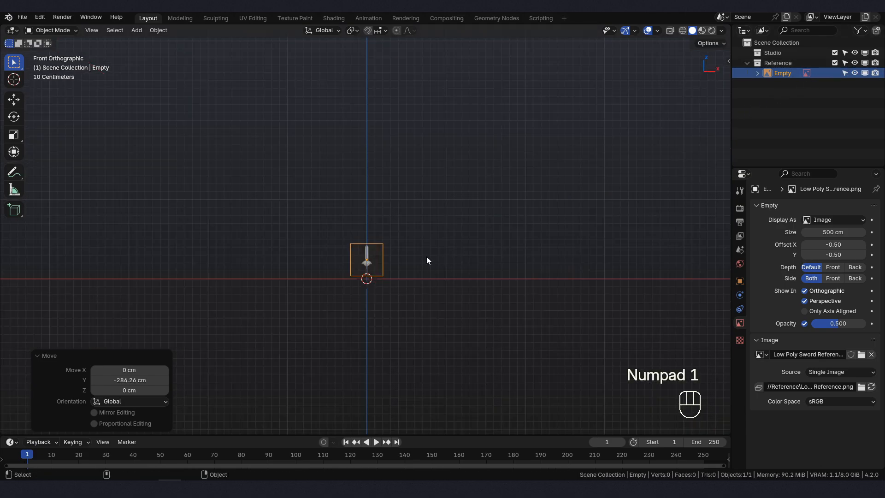
# - Make the Reference collection unselectable and save the file
pyautogui.click(845, 63)
pyautogui.keyDown('shift'); pyautogui.moveTo(344, 241); pyautogui.dragTo(370, 213, button='middle'); pyautogui.keyUp('shift')
pyautogui.scroll(3, 383, 231)
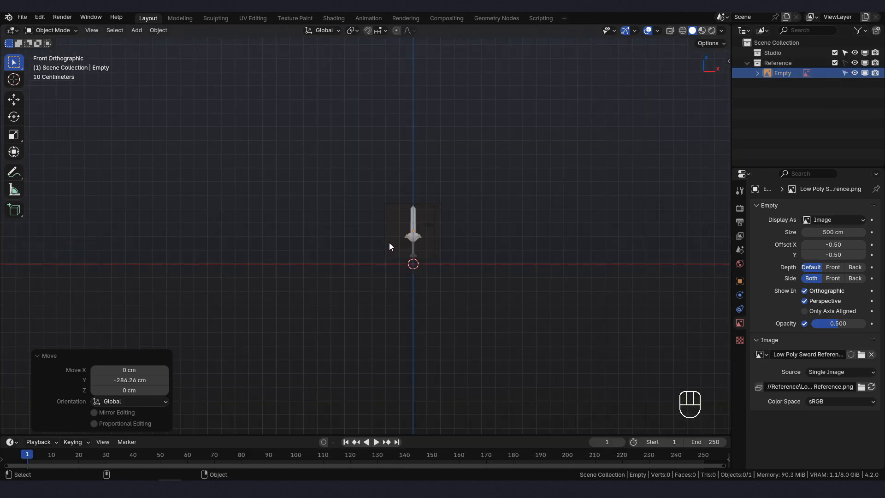
pyautogui.keyDown('shift'); pyautogui.moveTo(420, 235); pyautogui.dragTo(361, 251, button='middle'); pyautogui.keyUp('shift')
pyautogui.scroll(2, 357, 257)
pyautogui.hotkey('ctrl', 's')
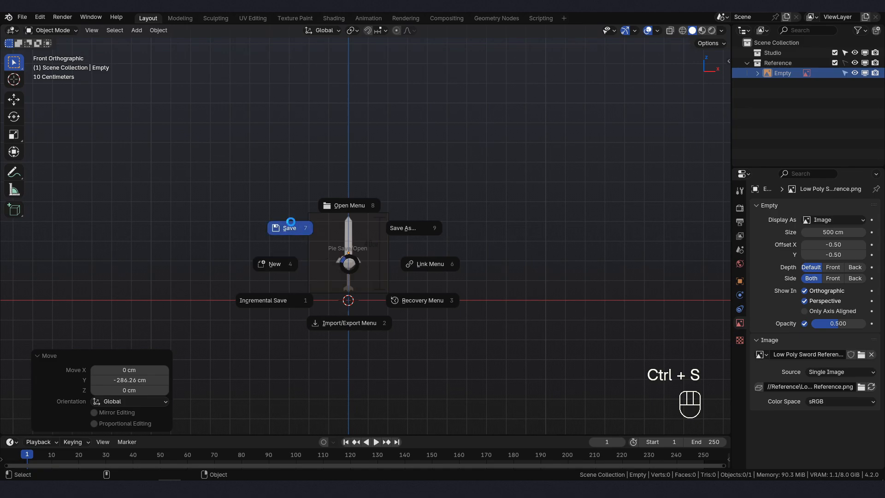
pyautogui.click(295, 225)
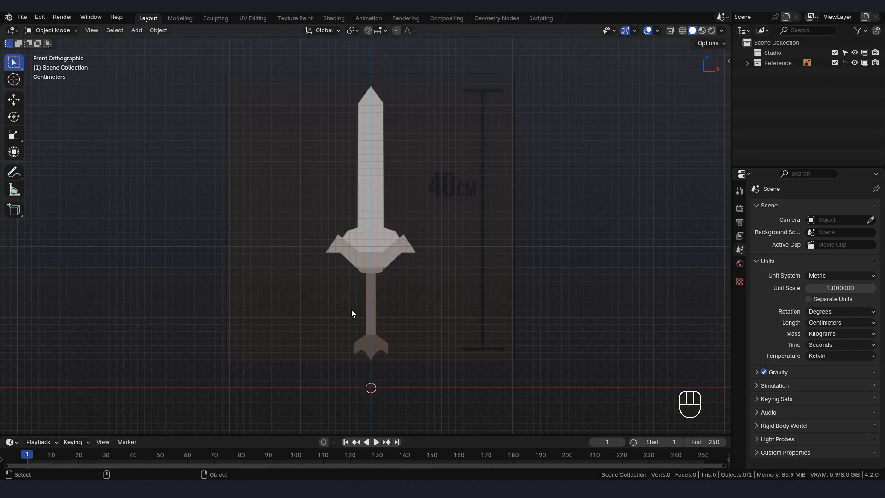
# - Create a new collection in the scene and rename it Sword
pyautogui.keyDown('shift'); pyautogui.moveTo(380, 264); pyautogui.dragTo(377, 267, button='middle'); pyautogui.keyUp('shift')
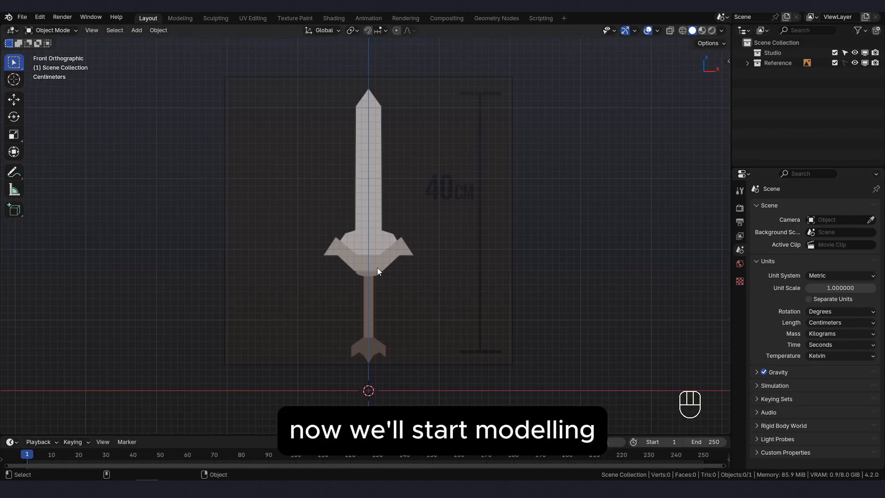
pyautogui.rightClick(767, 85)
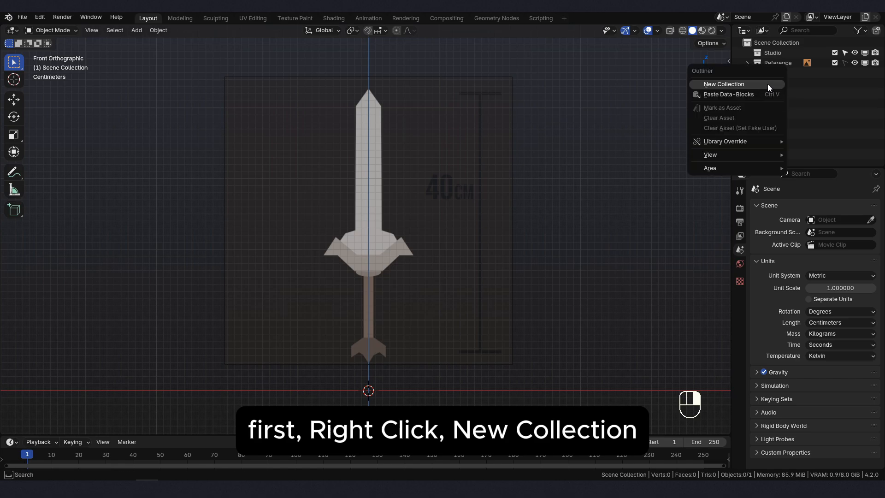
pyautogui.click(768, 84)
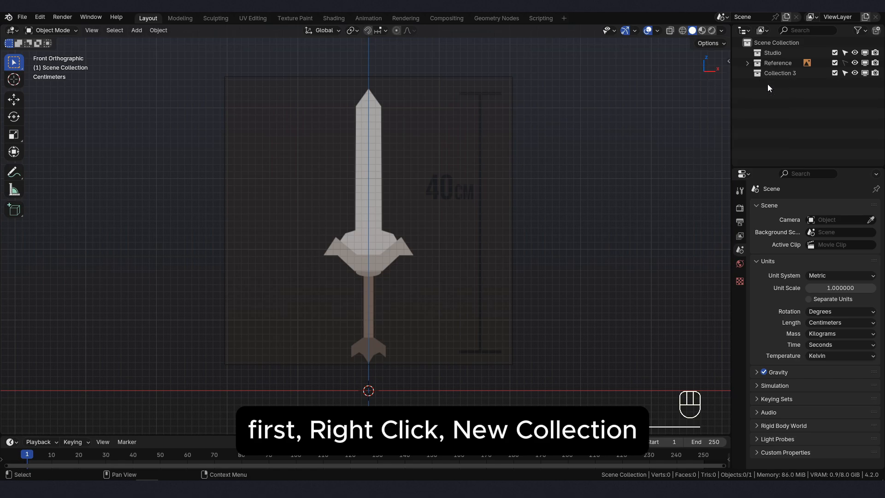
pyautogui.click(806, 73)
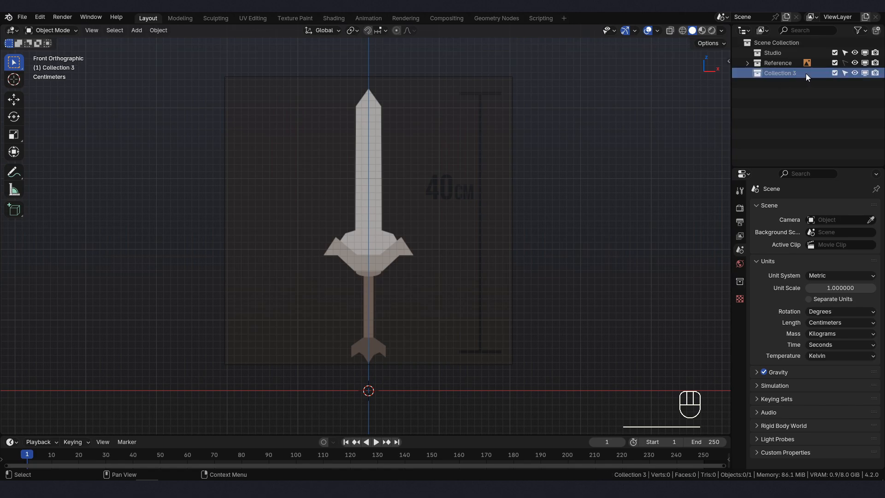
pyautogui.press('F2')
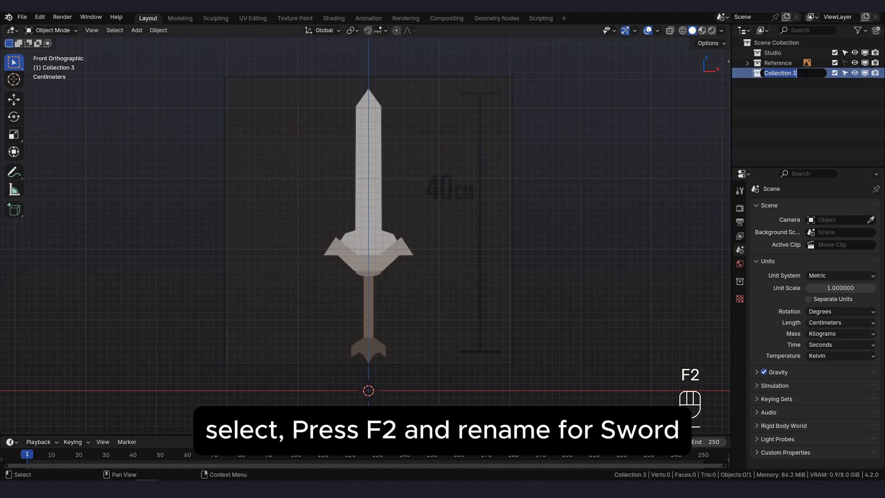
pyautogui.write('Sword')
pyautogui.press('Return')
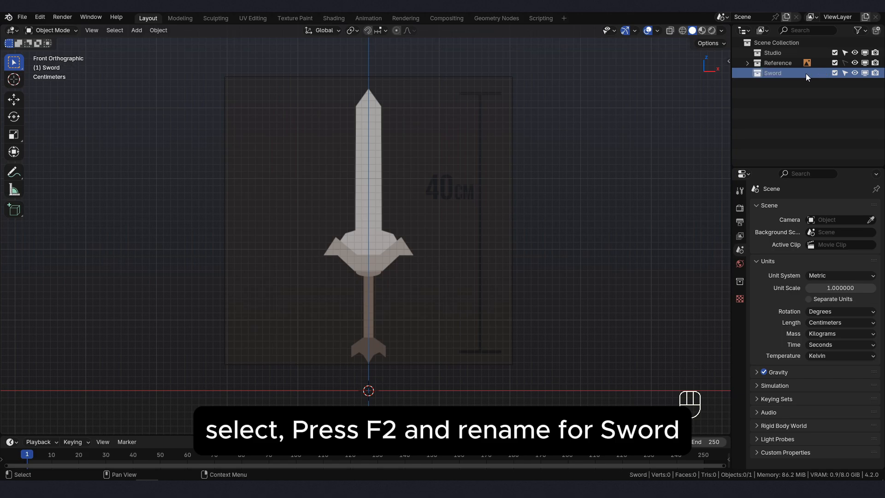
# - Add a single-vertex mesh to the Sword collection and switch to vertex selection
pyautogui.click(356, 203)
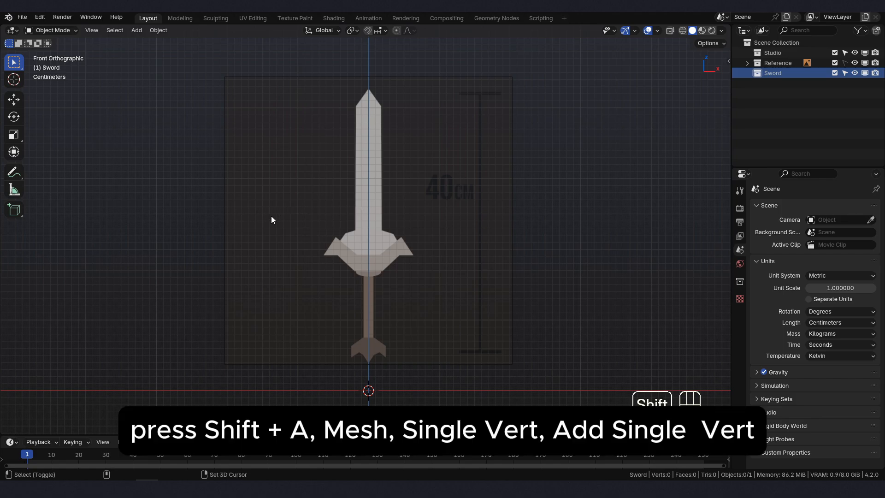
pyautogui.hotkey('shift', 'a')
pyautogui.moveTo(264, 230)
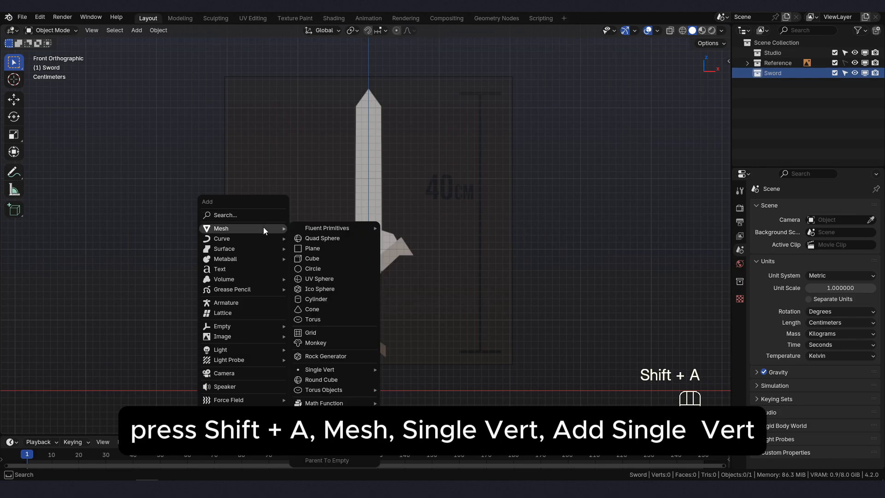
pyautogui.moveTo(320, 367)
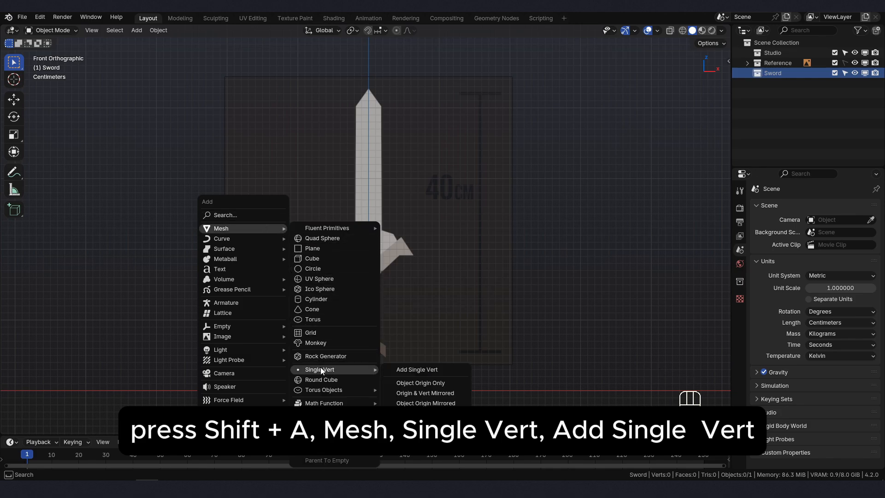
pyautogui.click(406, 369)
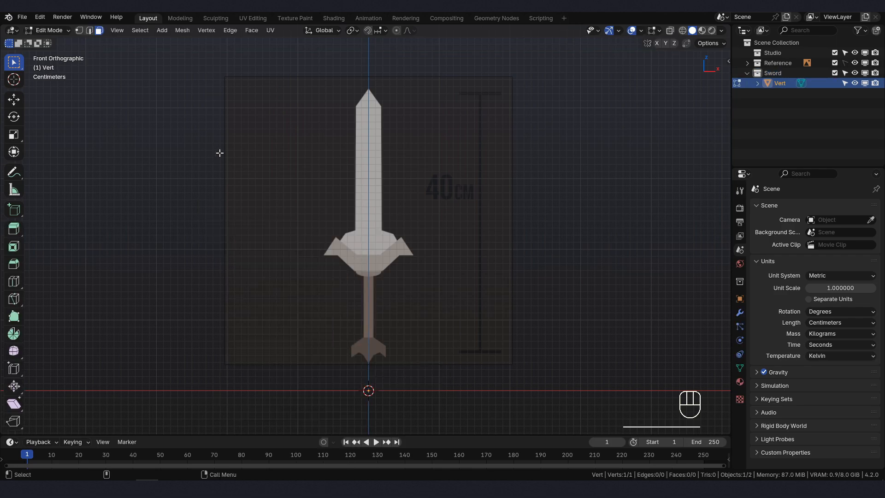
pyautogui.click(77, 31)
# - Raise the vertex about 19.2 cm along the Z axis onto the lower edge of the blade's base in the reference
pyautogui.press('g')
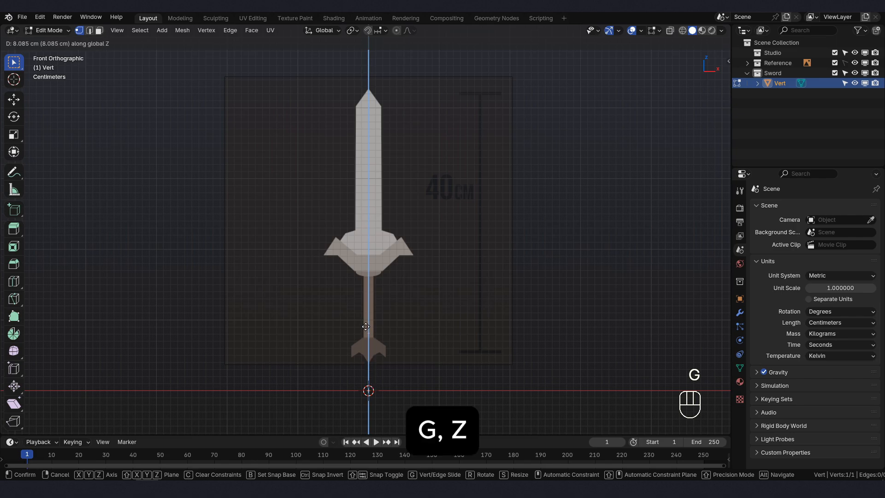
pyautogui.click(371, 255)
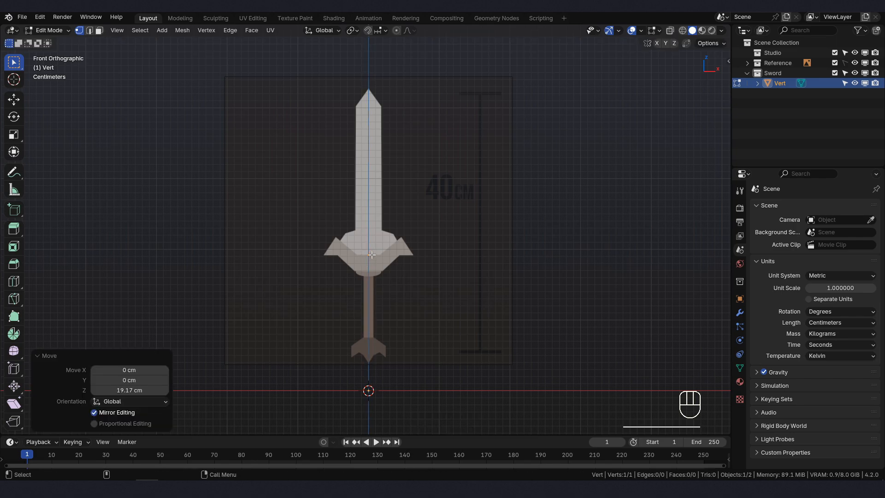
pyautogui.scroll(5, 374, 272)
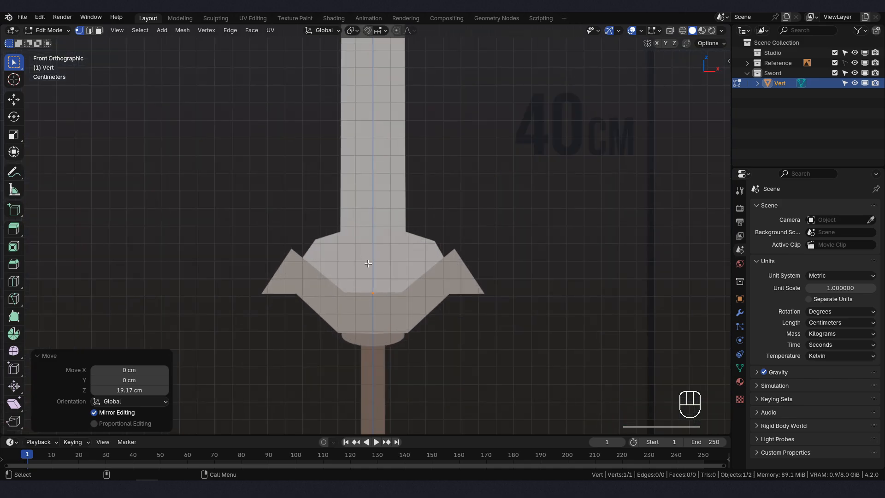
pyautogui.scroll(3, 369, 263)
pyautogui.press('g')
pyautogui.press('z')
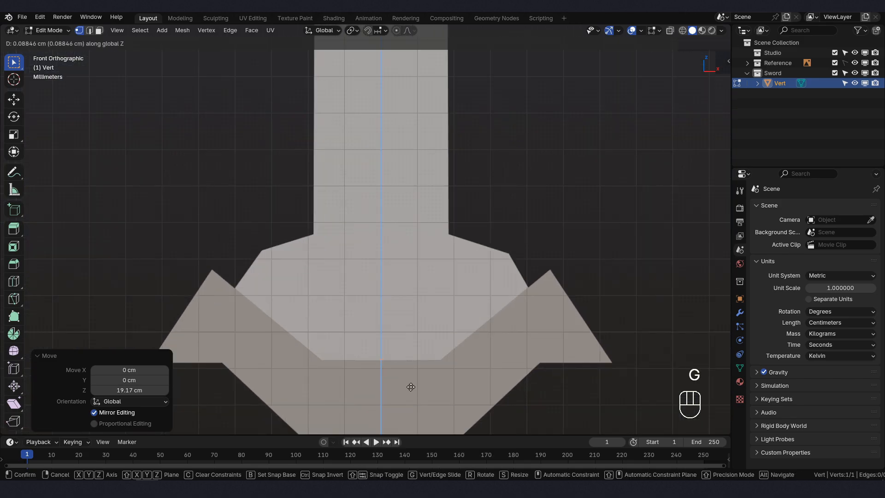
pyautogui.click(411, 387)
# - Move the vertex about -1.59 cm along the X axis to the lower-left corner of the blade's base
pyautogui.keyDown('shift'); pyautogui.moveTo(410, 387); pyautogui.dragTo(408, 334, button='middle'); pyautogui.keyUp('shift')
pyautogui.press('g')
pyautogui.press('x')
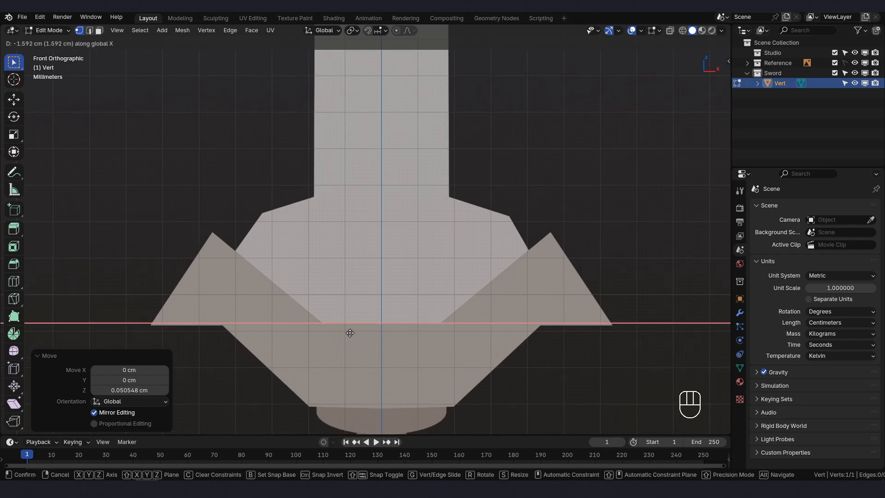
pyautogui.click(350, 333)
# - Extrude the vertex three times along the left outline of the blade's base, past both shoulder corners to where the straight blade edge begins
pyautogui.press('e')
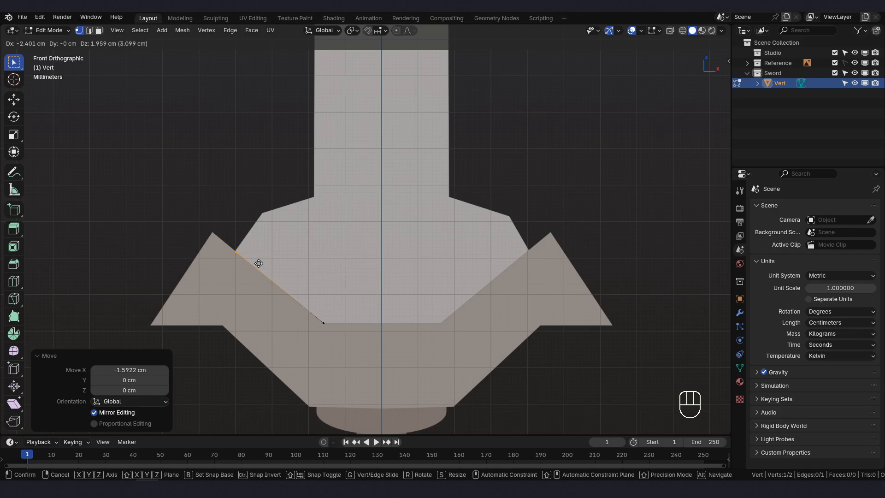
pyautogui.click(259, 263)
pyautogui.press('e')
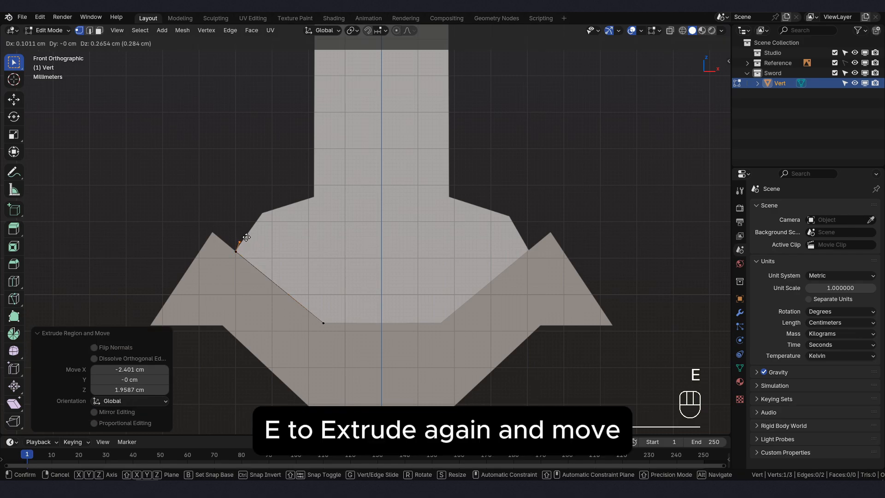
pyautogui.click(268, 210)
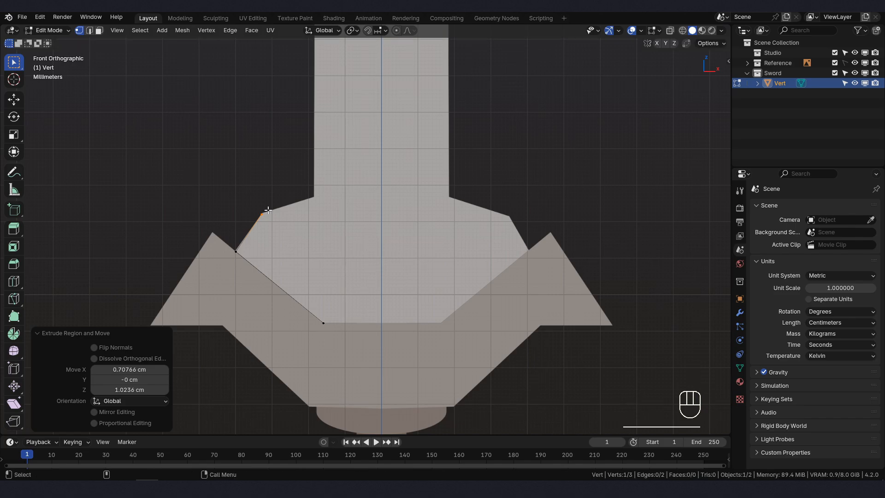
pyautogui.press('e')
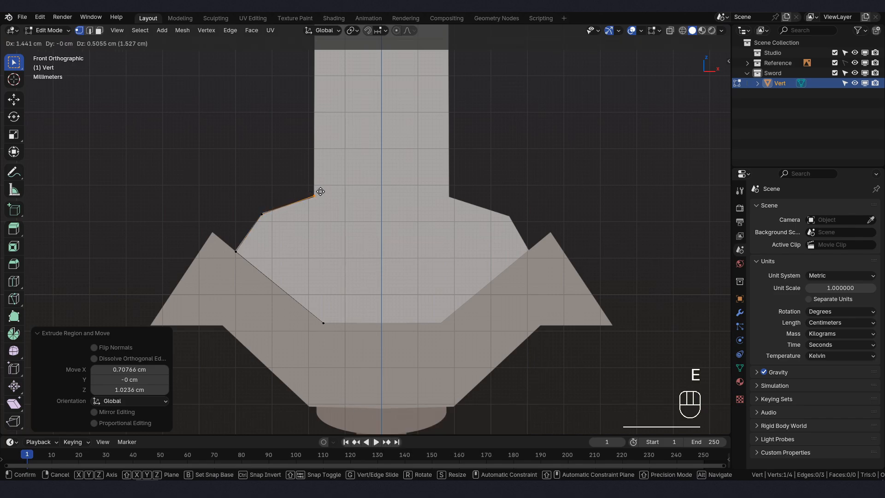
pyautogui.click(321, 192)
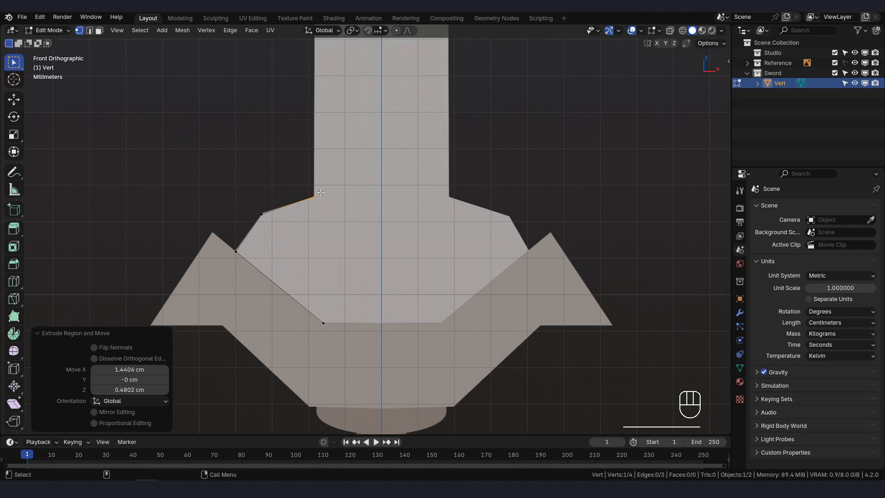
pyautogui.scroll(-3, 340, 277)
pyautogui.keyDown('shift'); pyautogui.scroll(5, 411, 312); pyautogui.keyUp('shift')
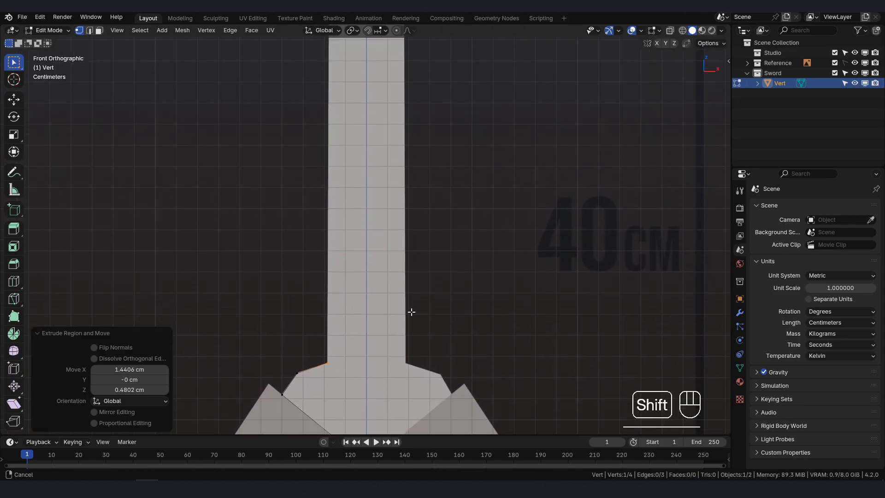
pyautogui.scroll(2, 402, 313)
pyautogui.scroll(-2, 402, 313)
pyautogui.scroll(1, 360, 306)
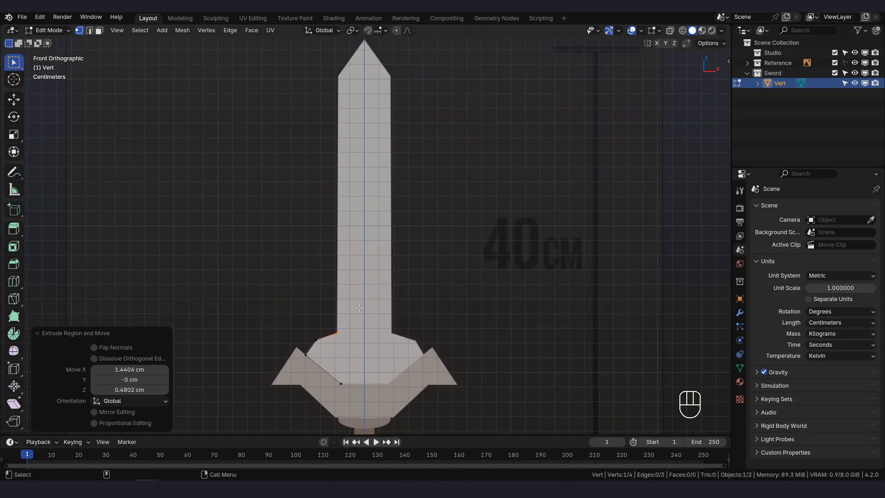
# - Extrude the vertex about 17.51 cm up along Z and shift it about 0.066 cm along X onto the blade's upper-left corner
pyautogui.press('e')
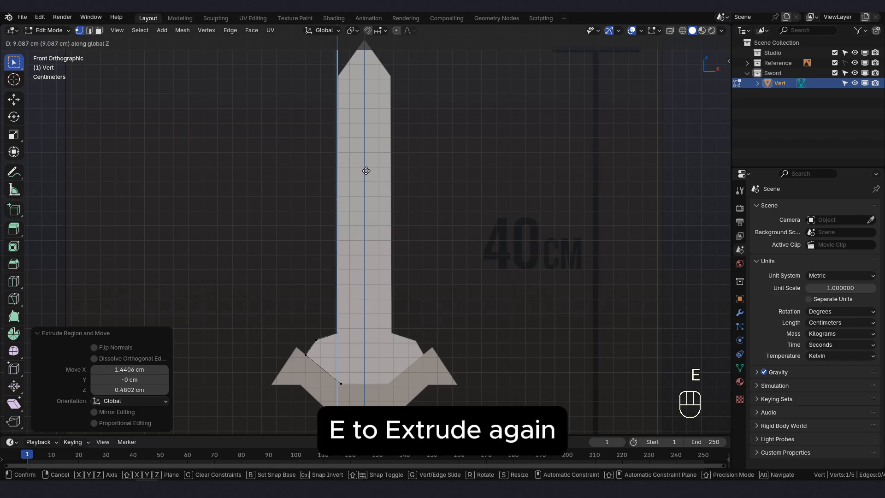
pyautogui.click(377, 51)
pyautogui.keyDown('shift'); pyautogui.moveTo(377, 51); pyautogui.dragTo(365, 160, button='middle'); pyautogui.keyUp('shift')
pyautogui.scroll(2, 328, 187)
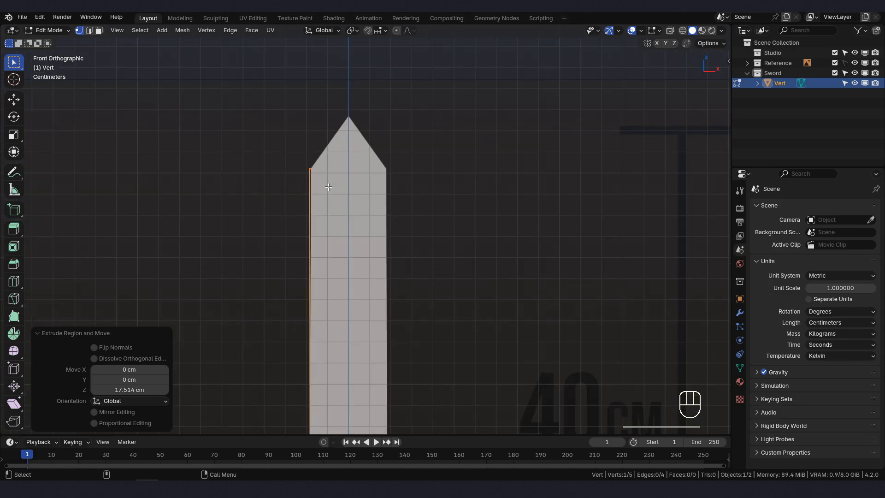
pyautogui.press('g')
pyautogui.press('x')
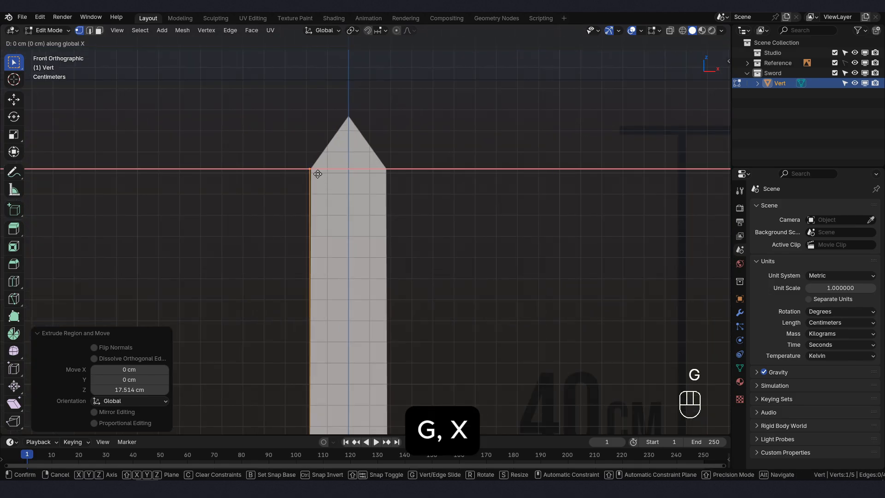
pyautogui.click(318, 174)
# - Leave mesh editing for Object Mode and add a Mirror modifier on the X axis with Clipping enabled to the half outline
pyautogui.keyDown('shift'); pyautogui.moveTo(368, 282); pyautogui.dragTo(376, 169, button='middle'); pyautogui.keyUp('shift')
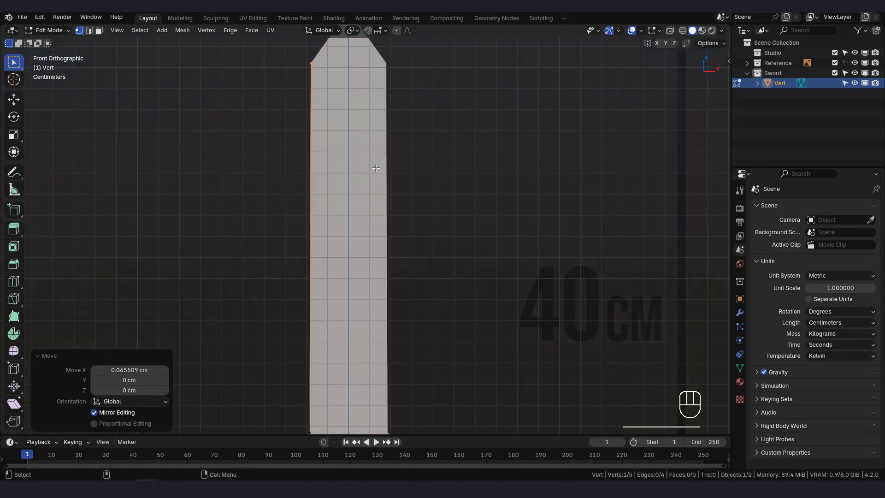
pyautogui.scroll(-3, 376, 169)
pyautogui.keyDown('shift'); pyautogui.moveTo(380, 294); pyautogui.dragTo(379, 274, button='middle'); pyautogui.keyUp('shift')
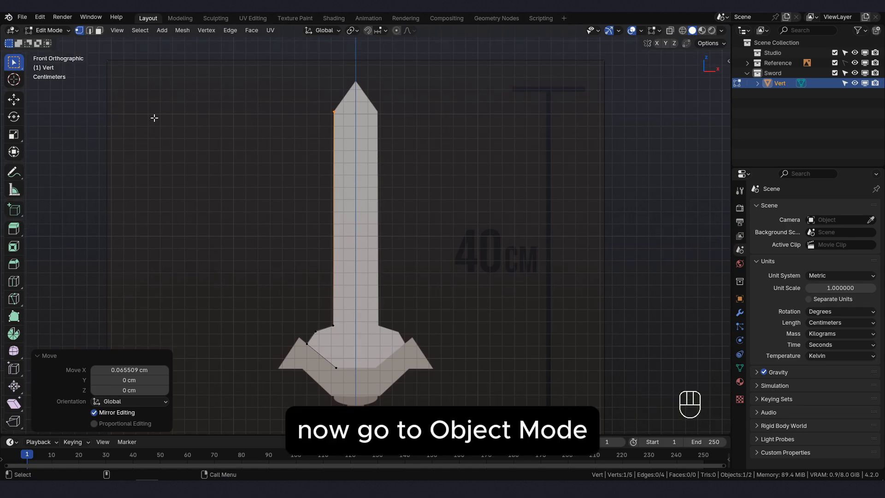
pyautogui.click(51, 30)
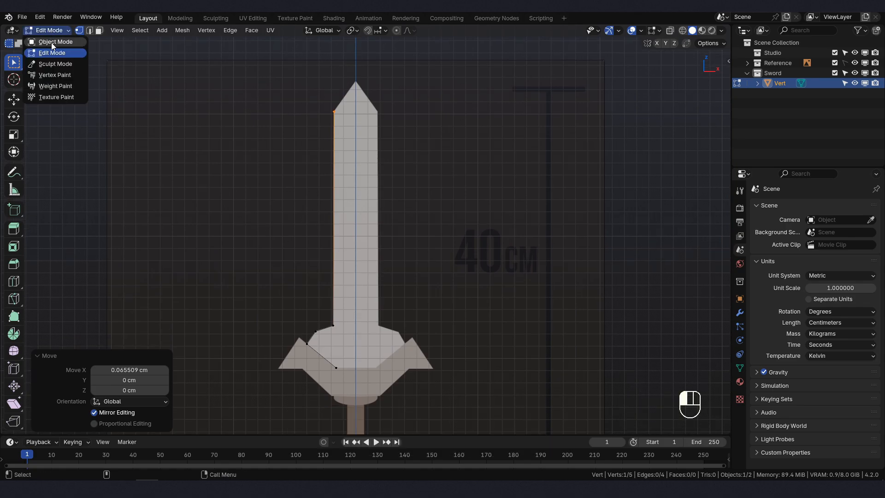
pyautogui.click(51, 43)
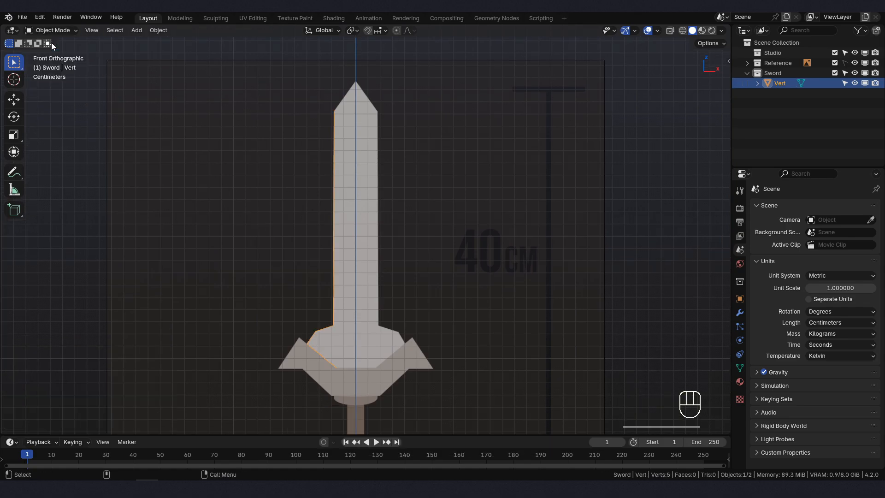
pyautogui.click(741, 314)
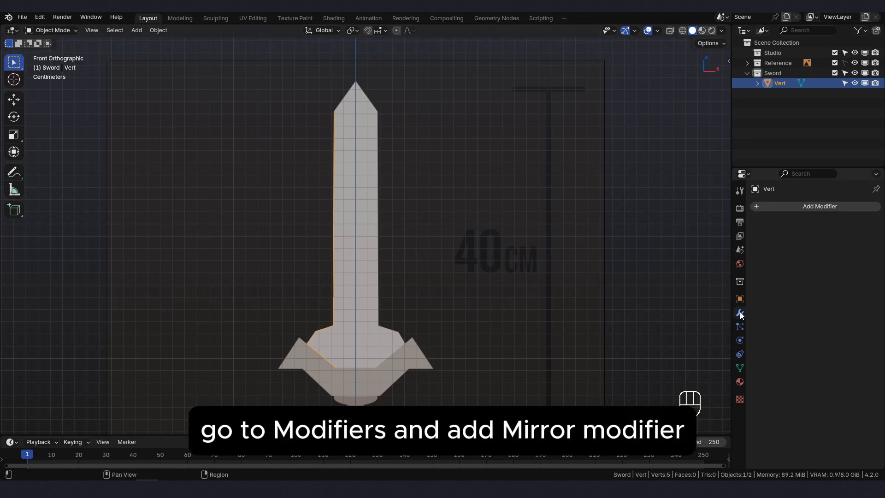
pyautogui.click(789, 207)
pyautogui.click(788, 206)
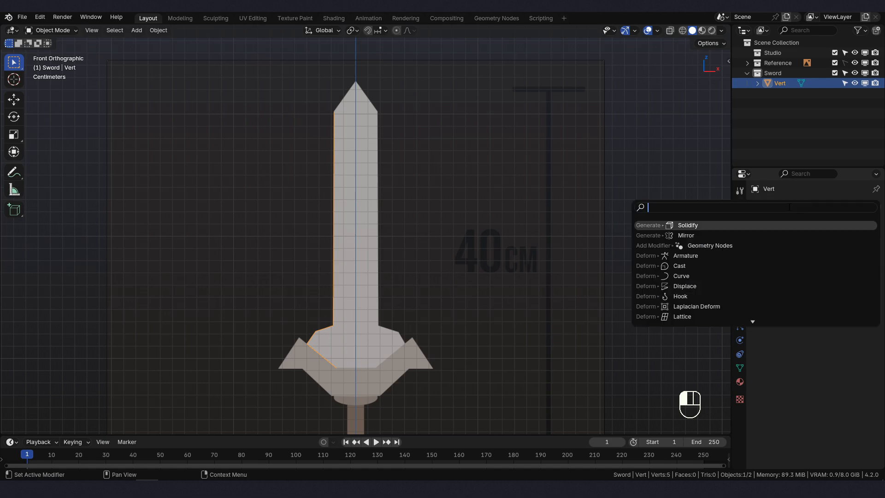
pyautogui.write('mirro')
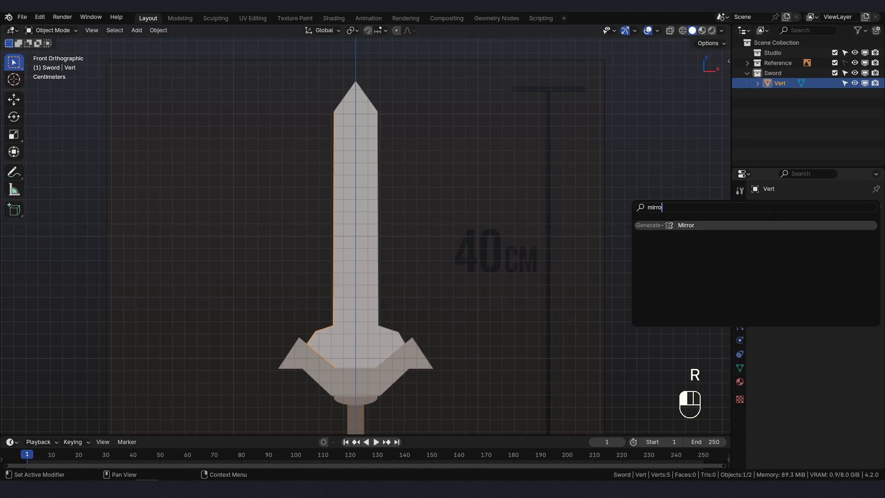
pyautogui.click(750, 226)
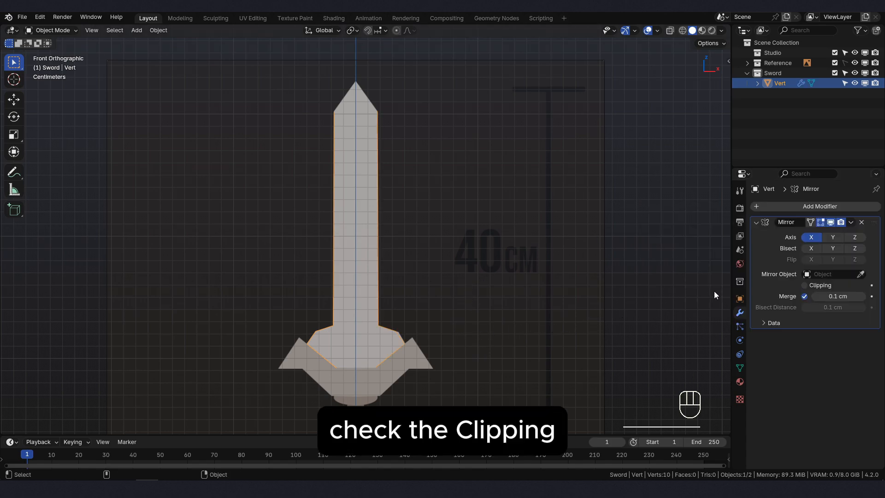
pyautogui.click(804, 285)
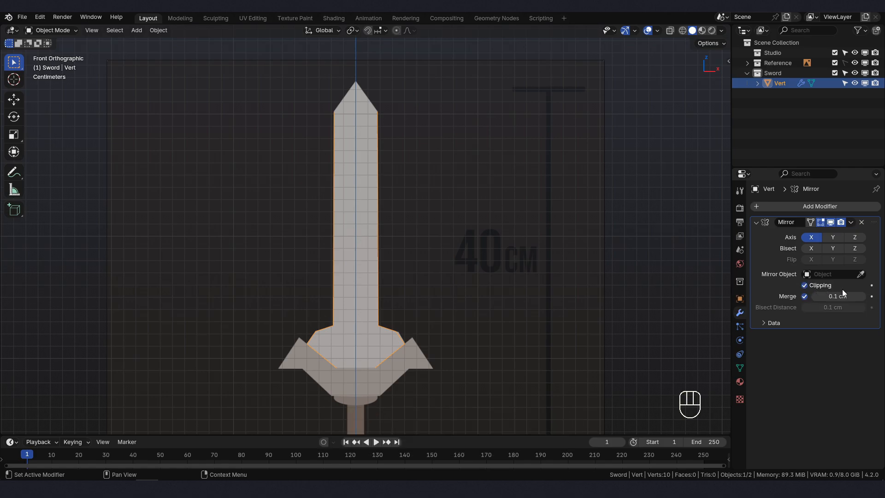
# - In Edit Mode, extrude the lowest vertex of the blade's base about 1.78 cm along X to the center line
pyautogui.click(53, 31)
pyautogui.click(47, 53)
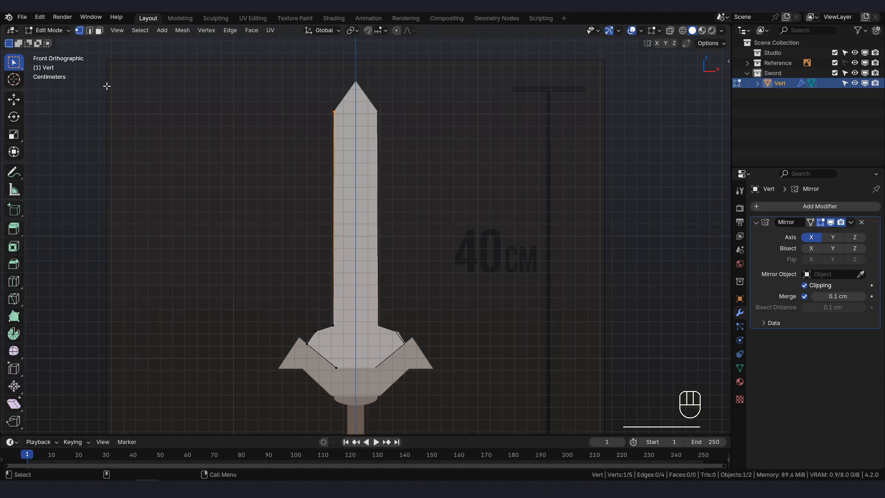
pyautogui.keyDown('shift'); pyautogui.moveTo(341, 372); pyautogui.dragTo(323, 272, button='middle'); pyautogui.keyUp('shift')
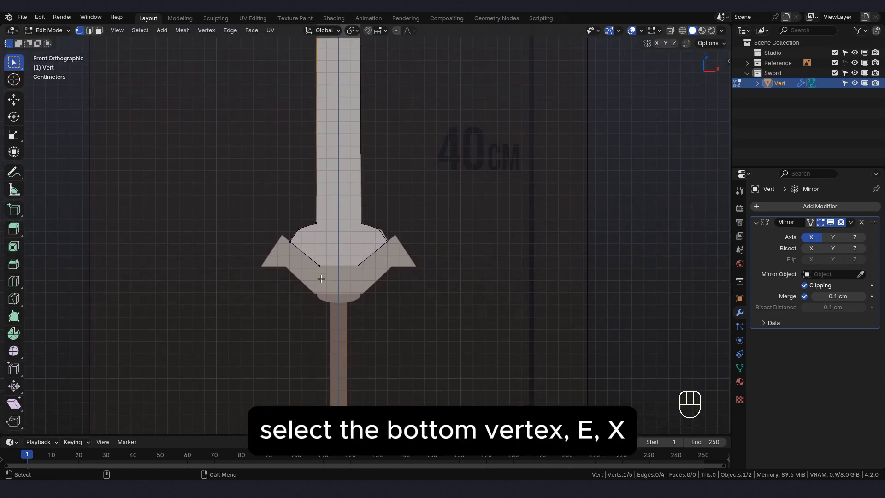
pyautogui.scroll(4, 321, 279)
pyautogui.click(270, 305)
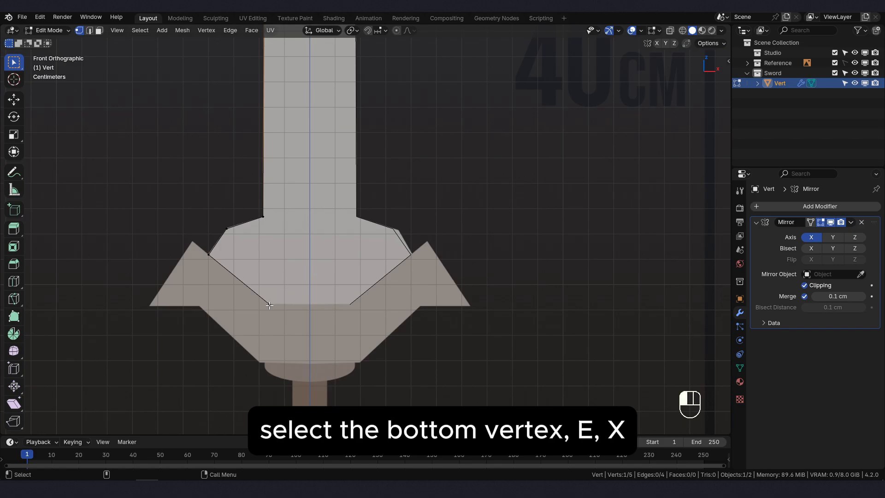
pyautogui.press('e')
pyautogui.press('x')
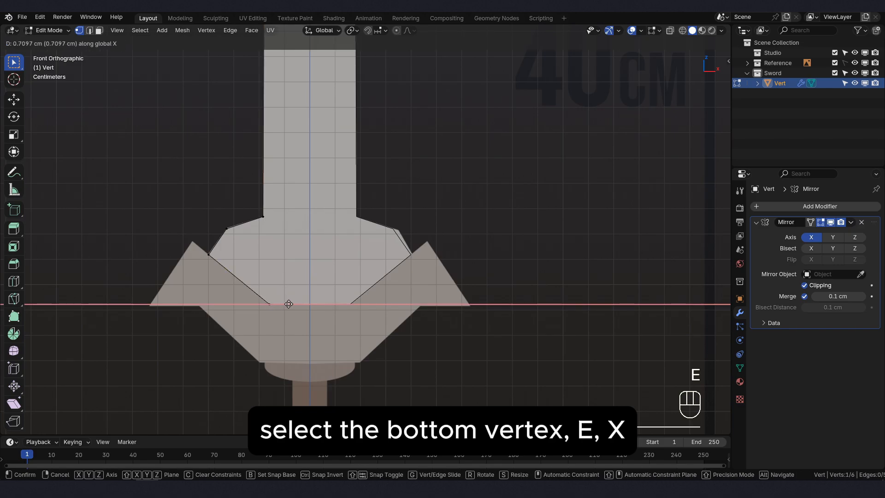
pyautogui.click(313, 303)
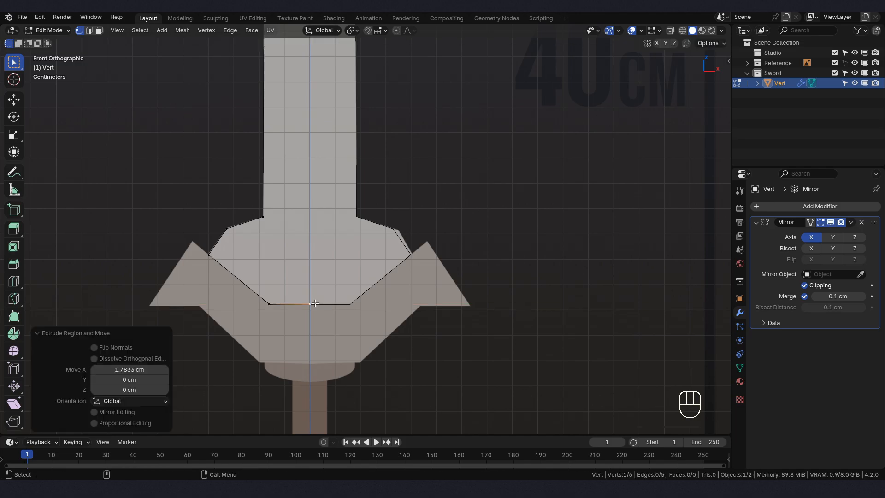
# - Extrude the blade's upper-left corner vertex about 1.79 cm in X and 2.49 cm in Z to the blade's tip on the center line
pyautogui.scroll(-1, 333, 154)
pyautogui.scroll(-3, 333, 154)
pyautogui.keyDown('shift'); pyautogui.moveTo(333, 153); pyautogui.dragTo(339, 319, button='middle'); pyautogui.keyUp('shift')
pyautogui.scroll(4, 328, 129)
pyautogui.scroll(1, 327, 129)
pyautogui.keyDown('shift'); pyautogui.moveTo(327, 128); pyautogui.dragTo(346, 241, button='middle'); pyautogui.keyUp('shift')
pyautogui.press('e')
pyautogui.click(280, 213)
pyautogui.press('e')
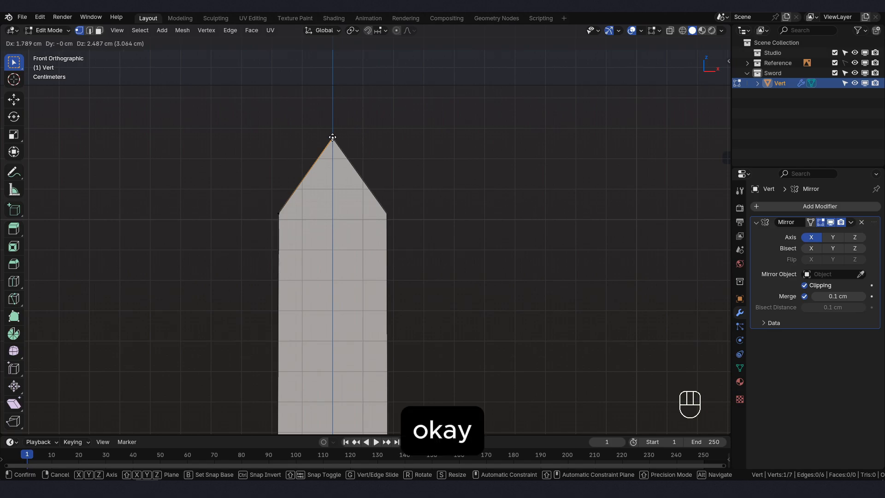
pyautogui.click(333, 137)
# - Return to Object Mode and apply the Mirror modifier to the blade outline
pyautogui.scroll(-8, 345, 193)
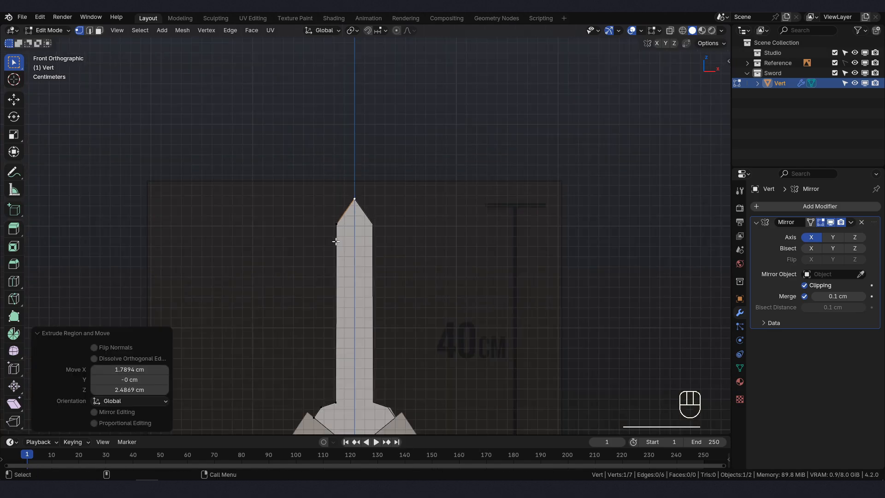
pyautogui.keyDown('shift'); pyautogui.moveTo(349, 312); pyautogui.dragTo(366, 289, button='middle'); pyautogui.keyUp('shift')
pyautogui.scroll(1, 366, 289)
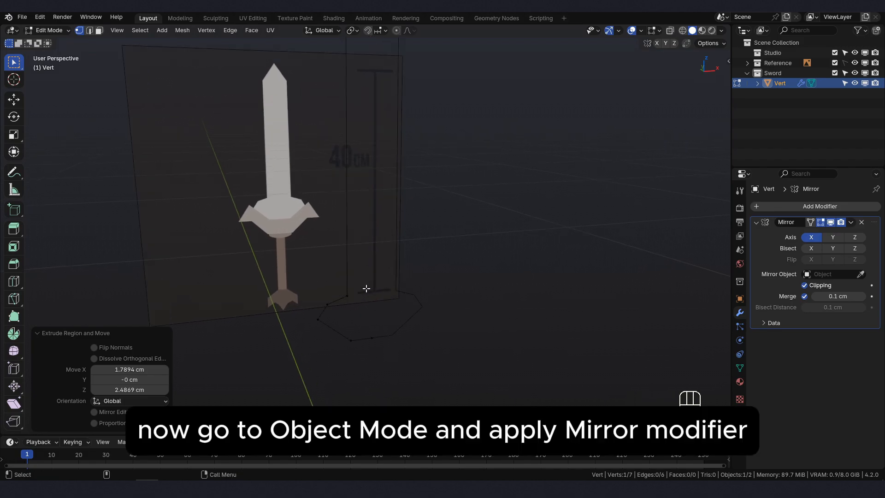
pyautogui.press('Tab')
pyautogui.click(52, 29)
pyautogui.click(53, 39)
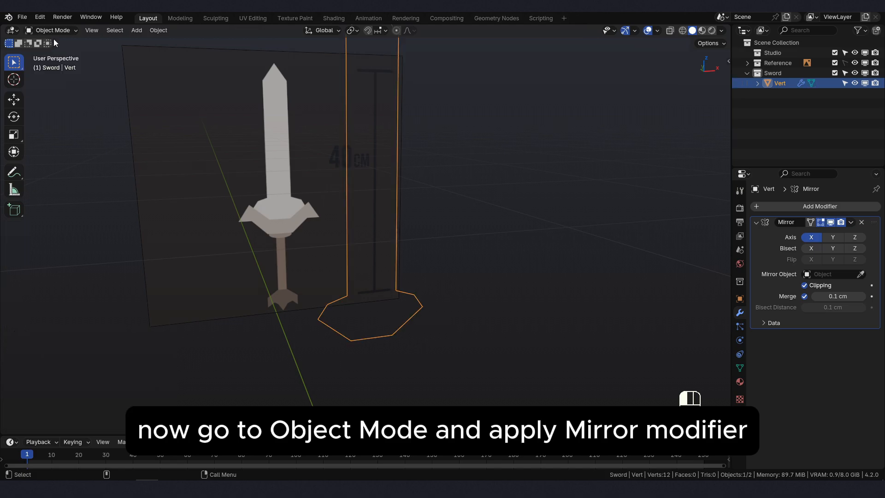
pyautogui.click(852, 222)
pyautogui.click(804, 233)
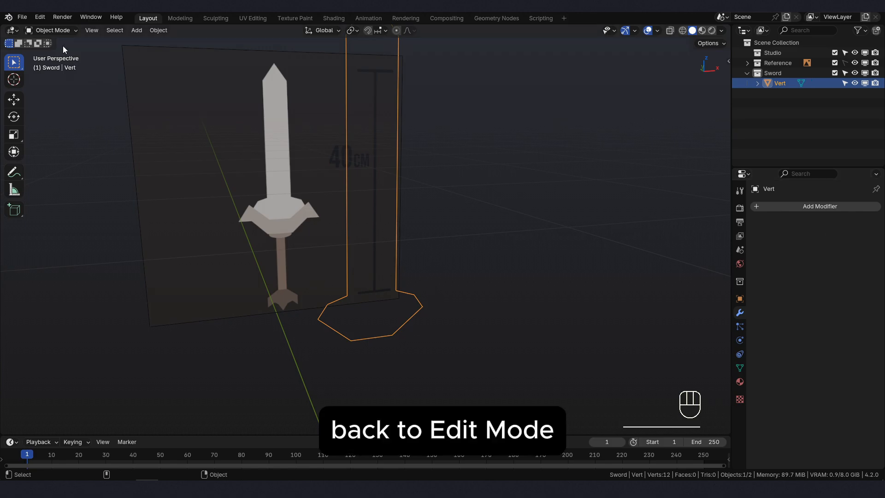
# - In Edit Mode, dissolve the middle vertex of the base's bottom edge and fill the entire linked blade outline with a face
pyautogui.click(57, 32)
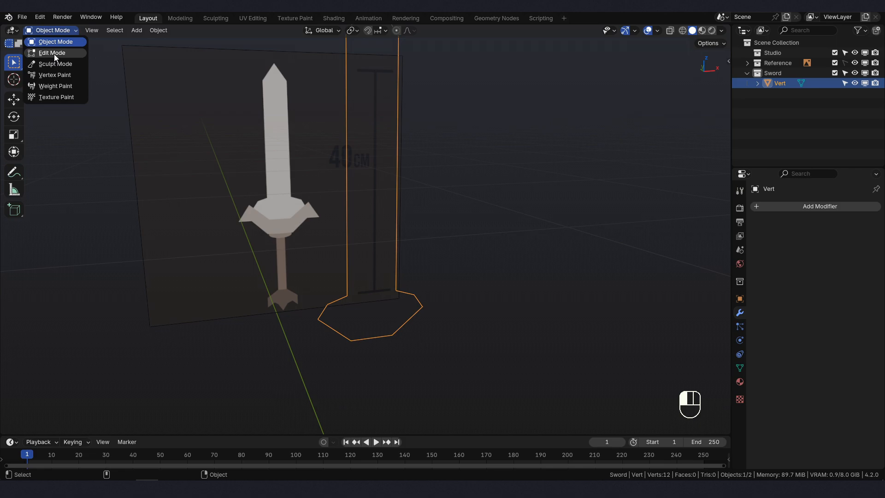
pyautogui.click(52, 53)
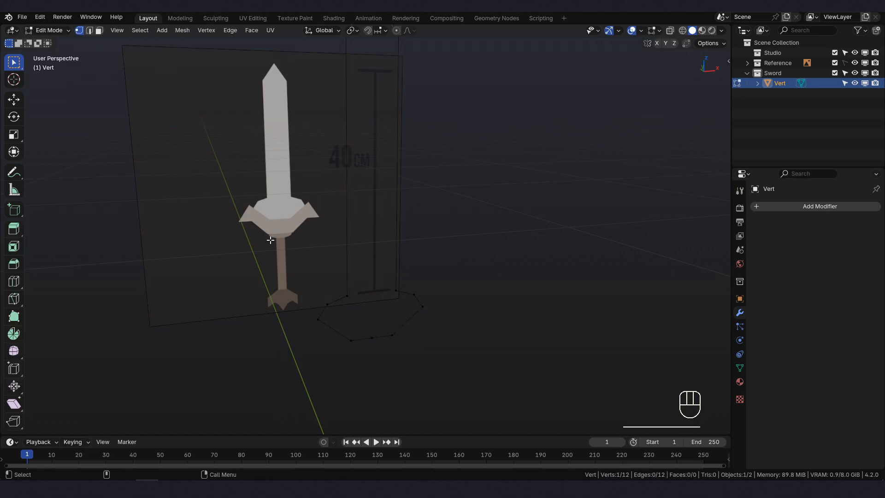
pyautogui.click(372, 339)
pyautogui.press('x')
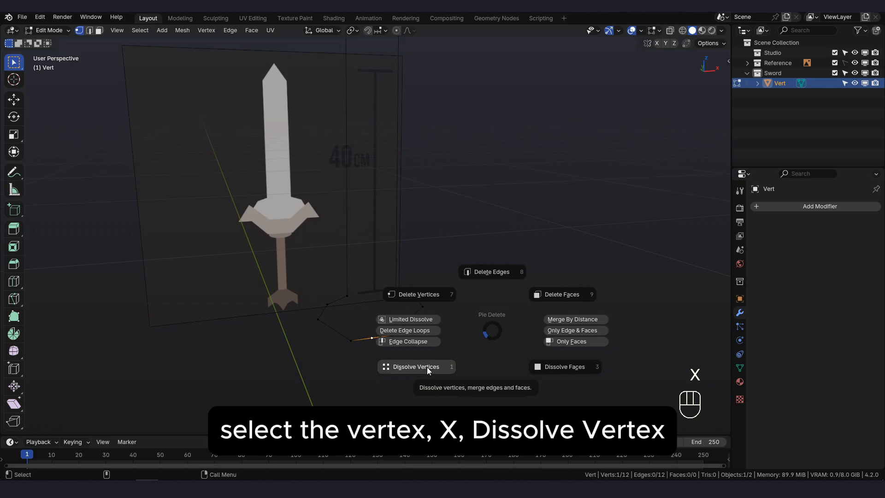
pyautogui.click(427, 367)
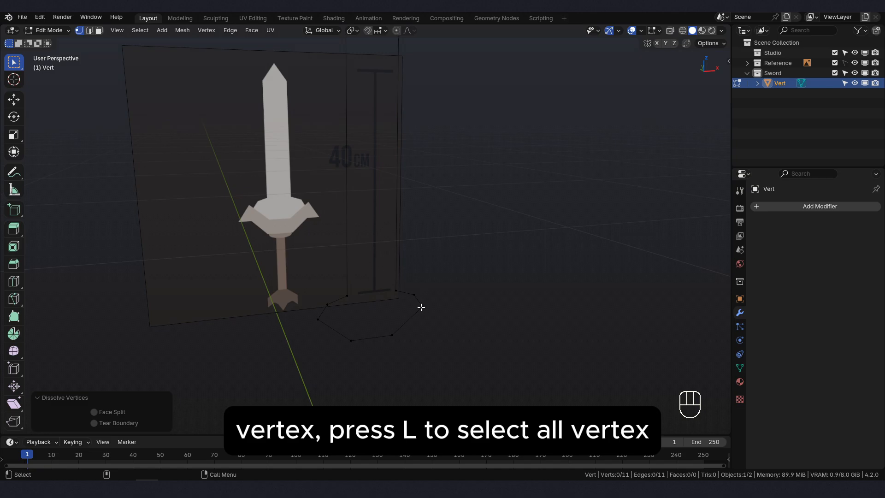
pyautogui.press('l')
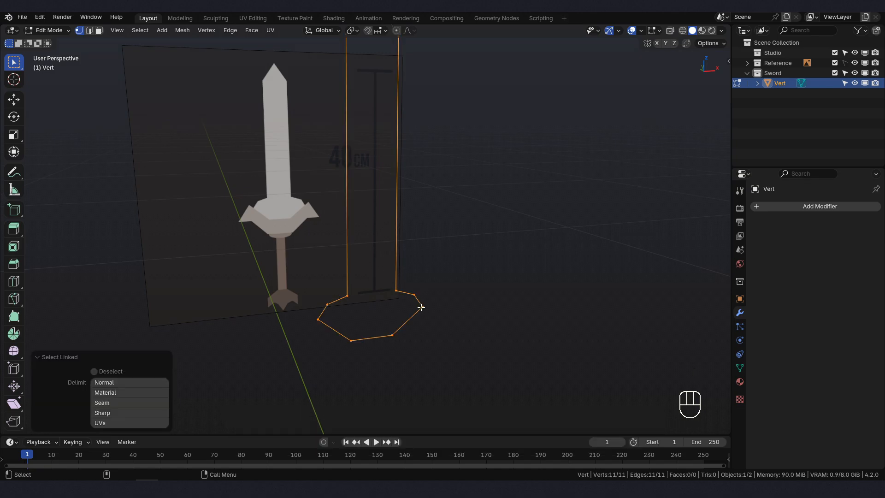
pyautogui.press('f')
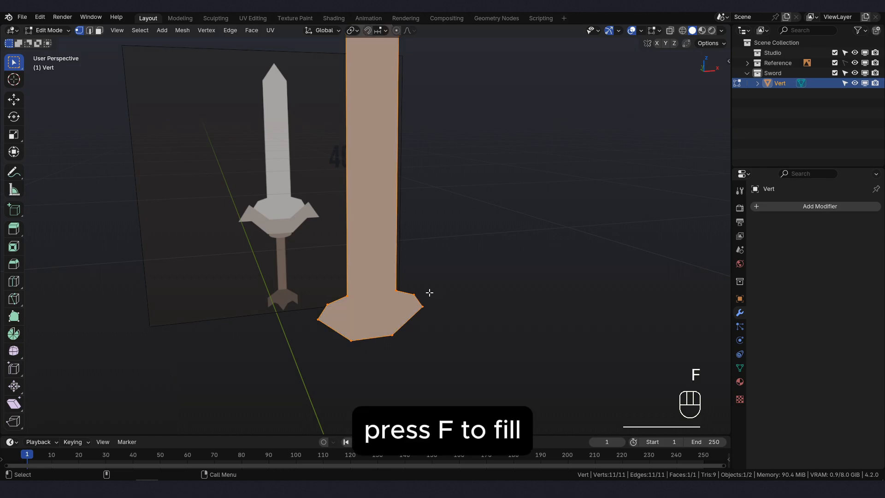
# - Inset the blade face with a thickness of about 0.45 cm and a depth of about -0.35 cm to form beveled edges
pyautogui.keyDown('shift'); pyautogui.moveTo(410, 294); pyautogui.dragTo(415, 315, button='middle'); pyautogui.keyUp('shift')
pyautogui.press('i')
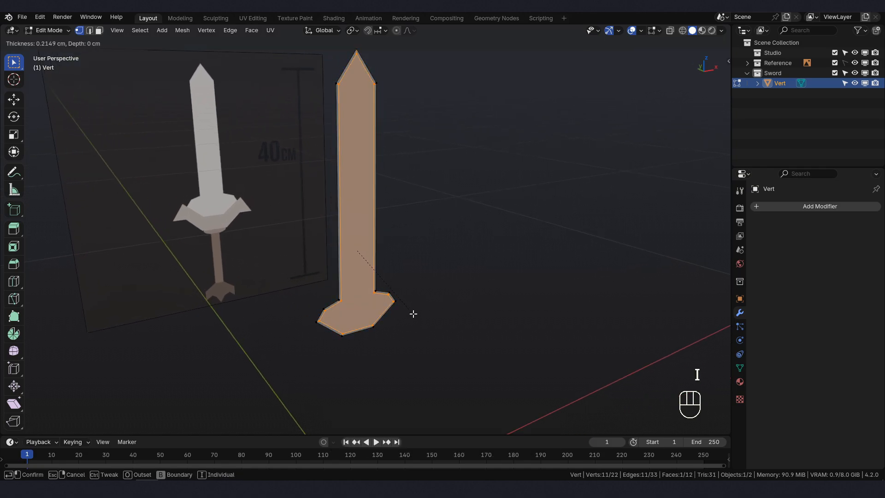
pyautogui.press('ctrl')
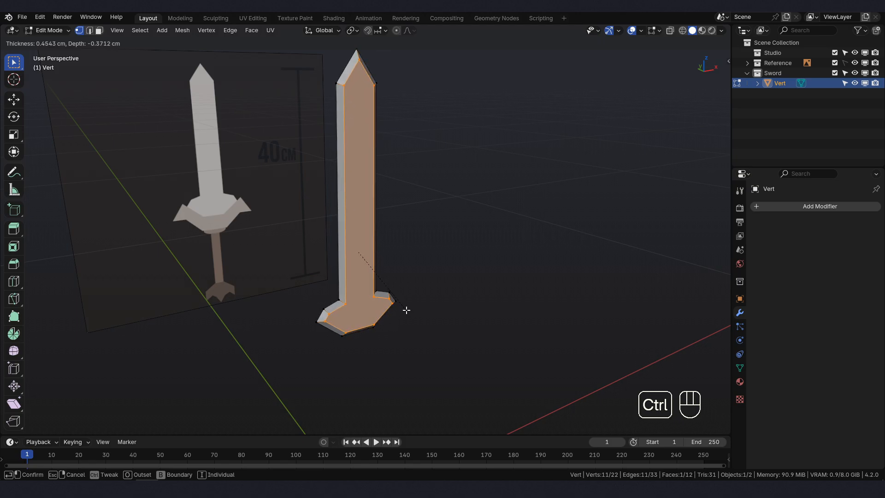
pyautogui.click(406, 311)
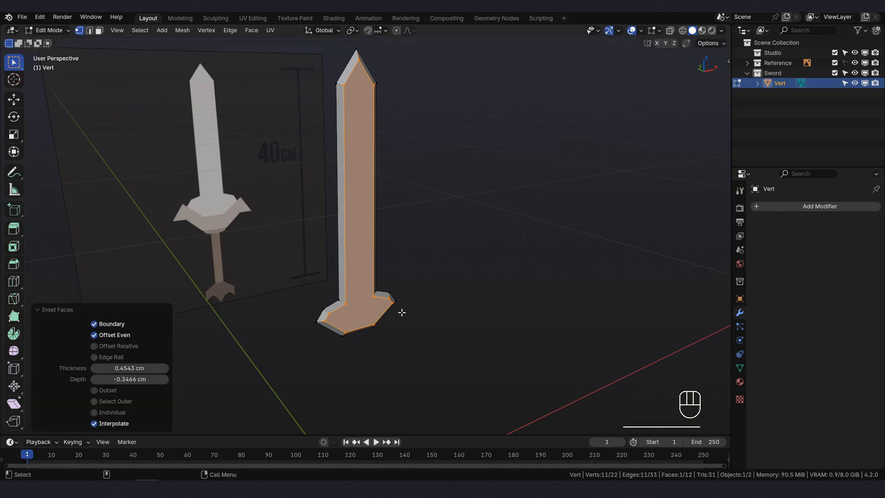
# - Return to Object Mode and add a Mirror modifier to the beveled blade
pyautogui.moveTo(402, 313); pyautogui.dragTo(327, 306, button='middle')
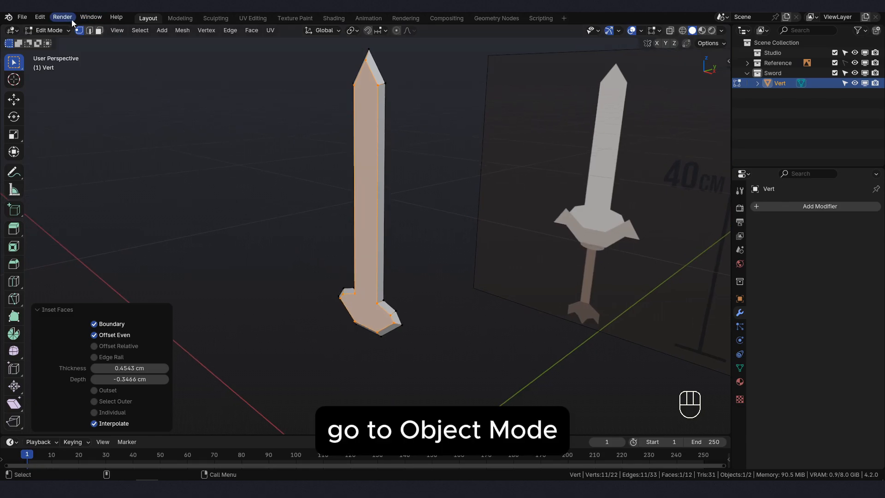
pyautogui.click(51, 30)
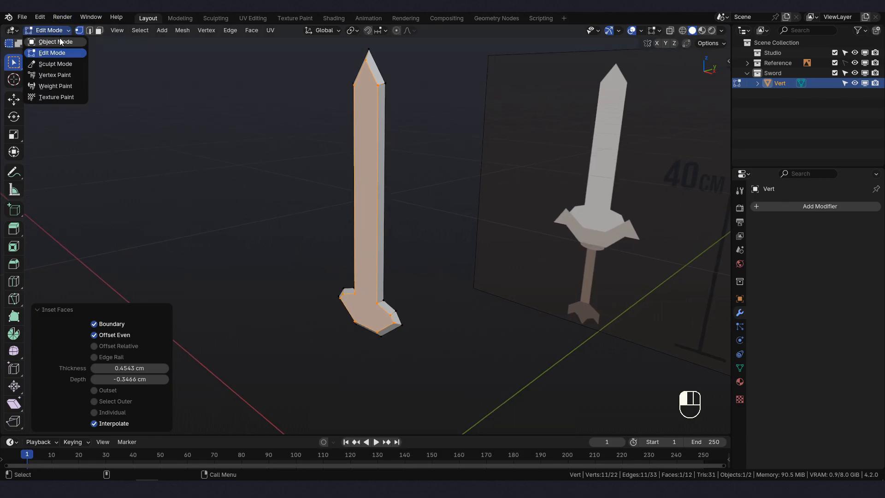
pyautogui.click(59, 41)
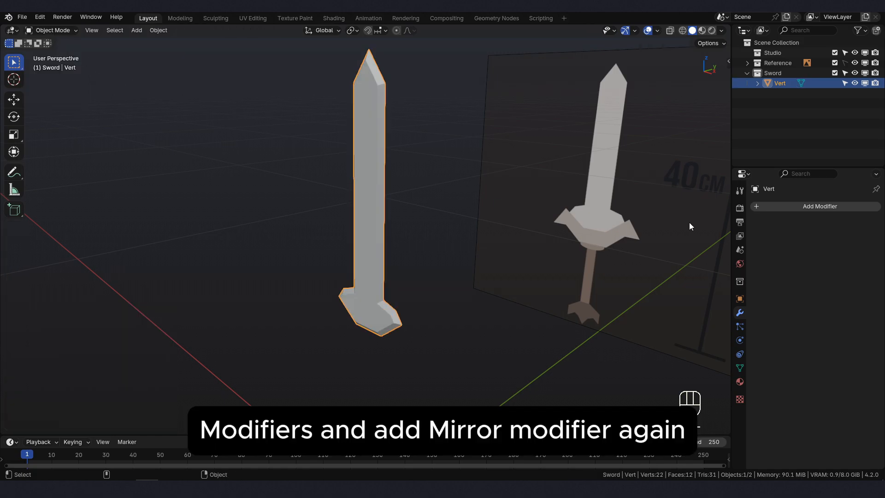
pyautogui.click(773, 206)
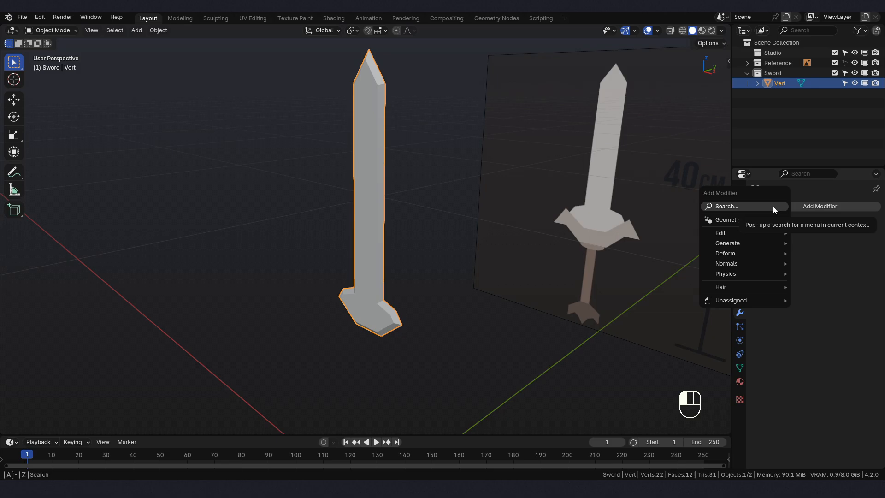
pyautogui.click(772, 206)
pyautogui.click(709, 225)
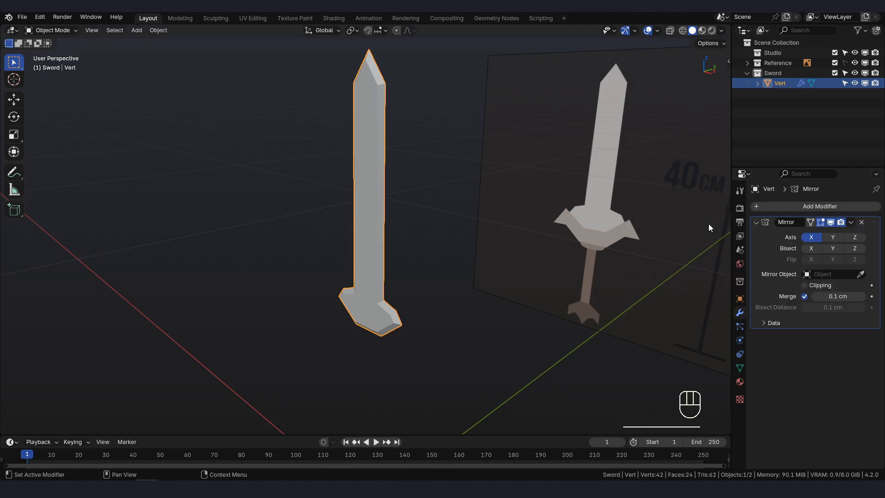
# - Set the blade's Mirror modifier to the Y axis only with Clipping enabled, and apply it
pyautogui.moveTo(585, 273); pyautogui.dragTo(509, 289, button='middle')
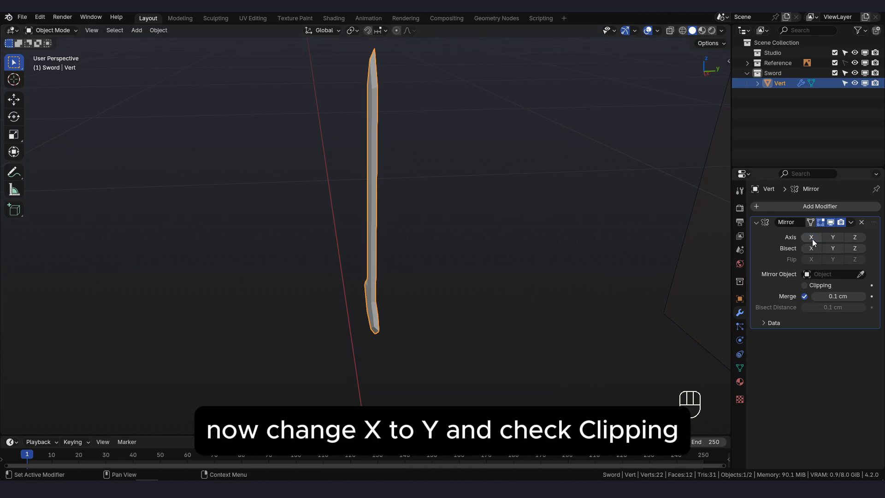
pyautogui.click(832, 237)
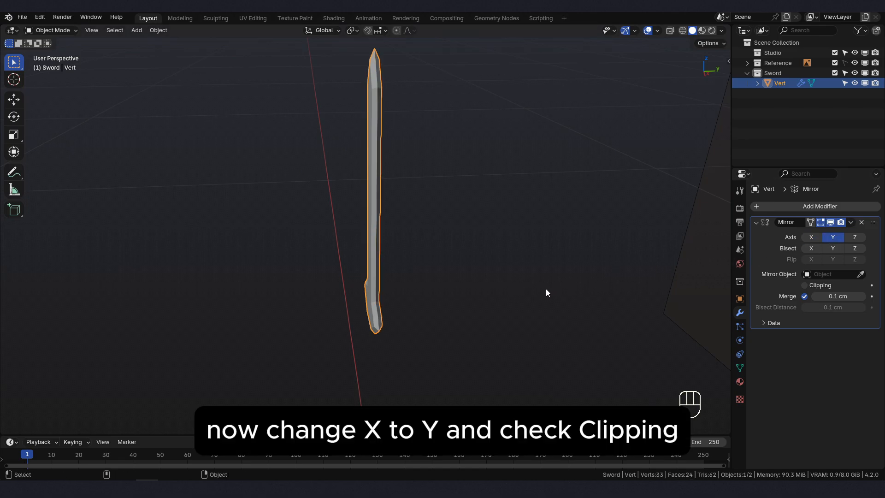
pyautogui.click(804, 286)
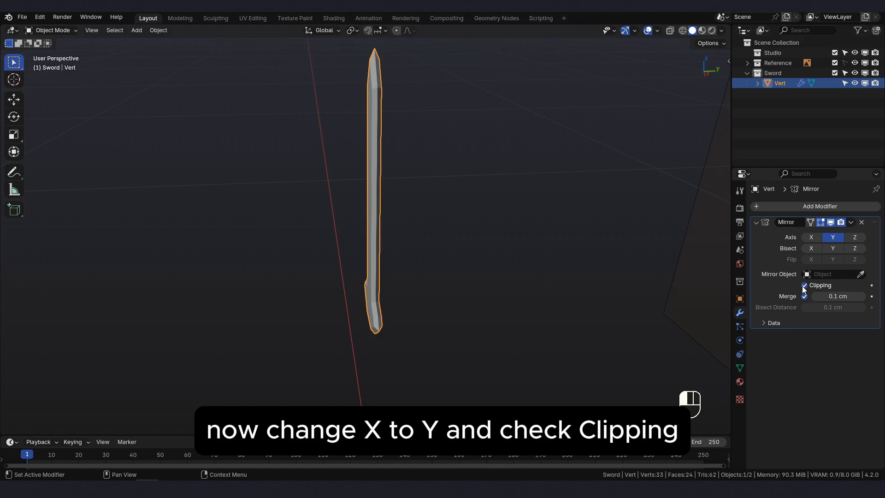
pyautogui.keyDown('shift'); pyautogui.moveTo(406, 238); pyautogui.dragTo(422, 202, button='middle'); pyautogui.keyUp('shift')
pyautogui.click(851, 224)
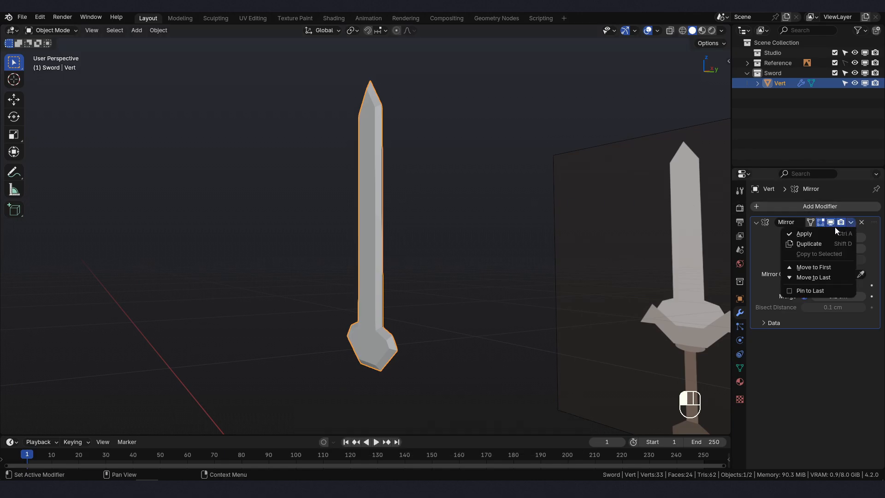
pyautogui.click(784, 234)
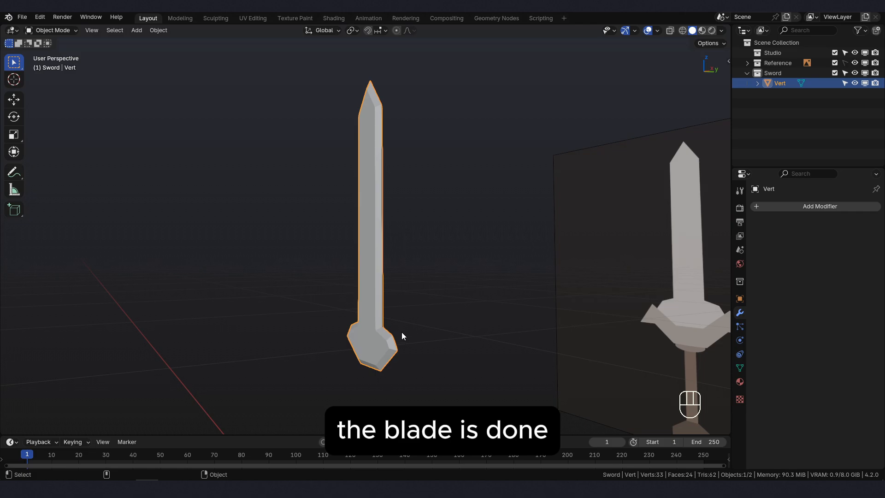
# - Return to the front view and rename the blade object as blade
pyautogui.moveTo(403, 339); pyautogui.dragTo(413, 348, button='middle')
pyautogui.press('KP_1')
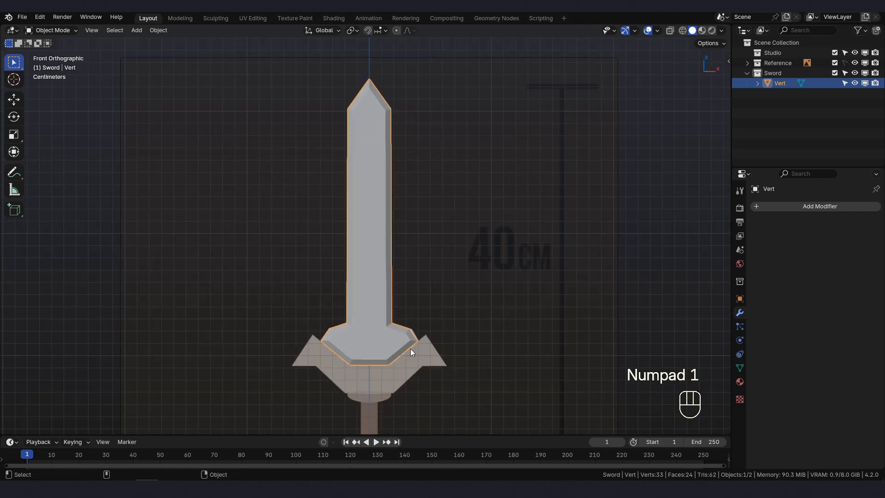
pyautogui.press('F2')
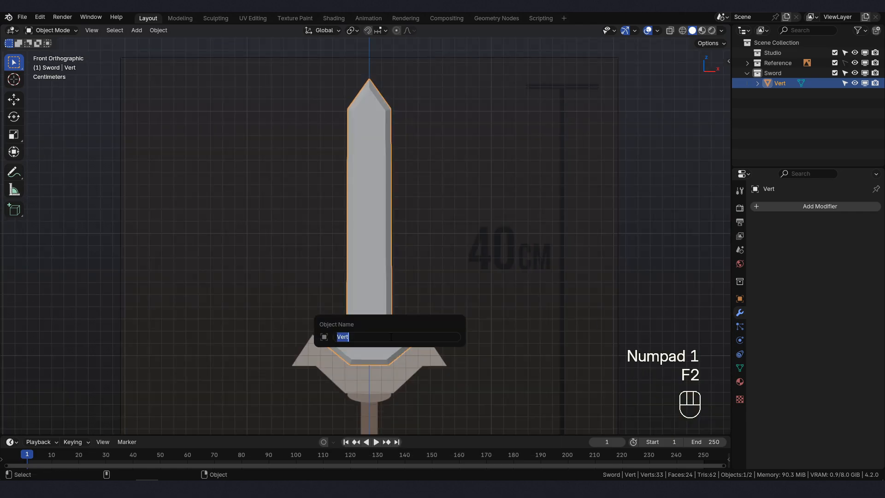
pyautogui.write('blade')
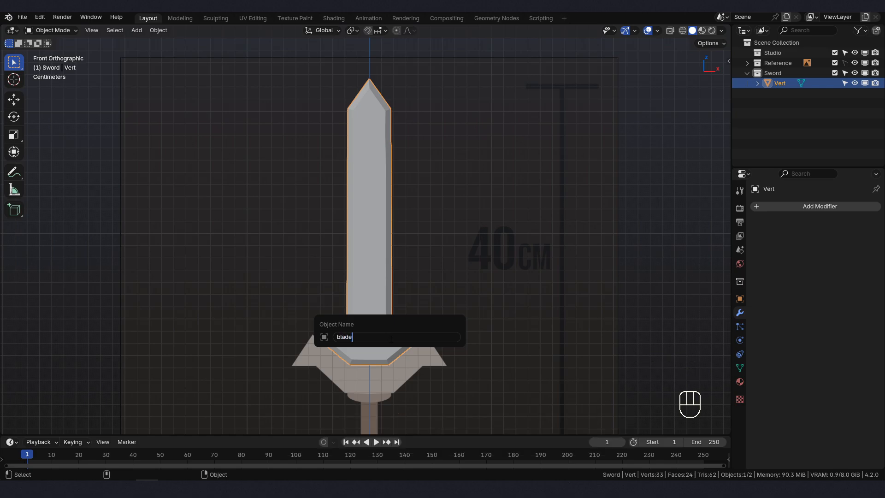
pyautogui.press('Return')
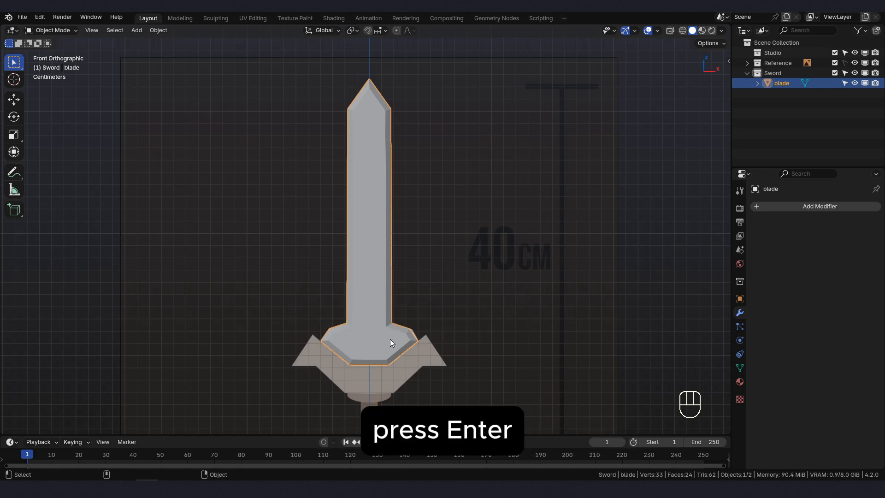
# - Add a single-vertex mesh object for the sword's guard
pyautogui.keyDown('shift'); pyautogui.moveTo(390, 339); pyautogui.dragTo(390, 321, button='middle'); pyautogui.keyUp('shift')
pyautogui.keyDown('shift'); pyautogui.moveTo(399, 235); pyautogui.dragTo(384, 293, button='middle'); pyautogui.keyUp('shift')
pyautogui.scroll(-1, 391, 224)
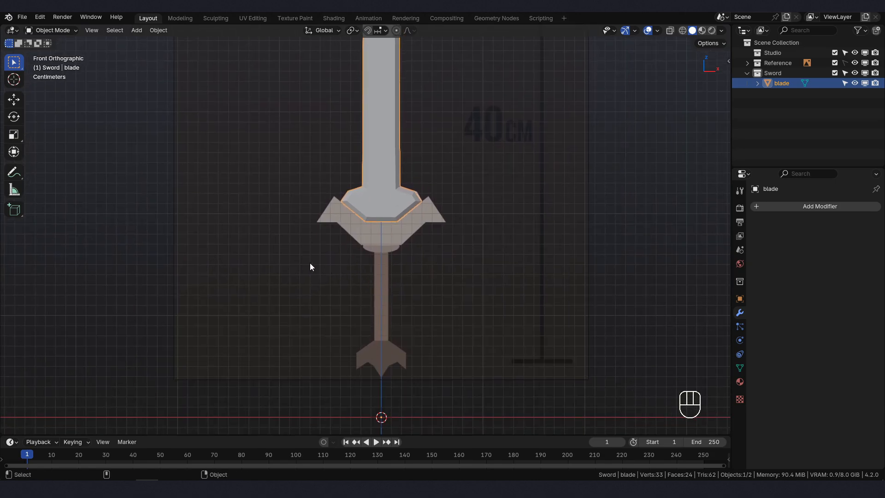
pyautogui.hotkey('shift', 'a')
pyautogui.moveTo(226, 234)
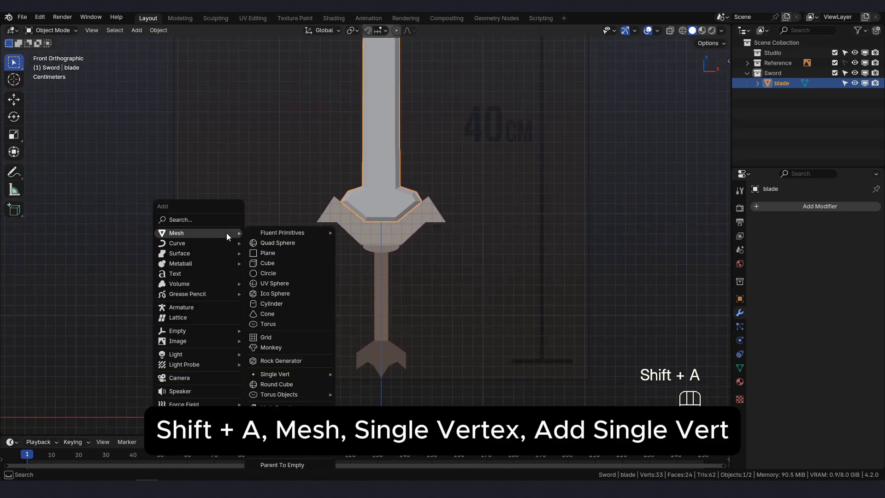
pyautogui.moveTo(288, 374)
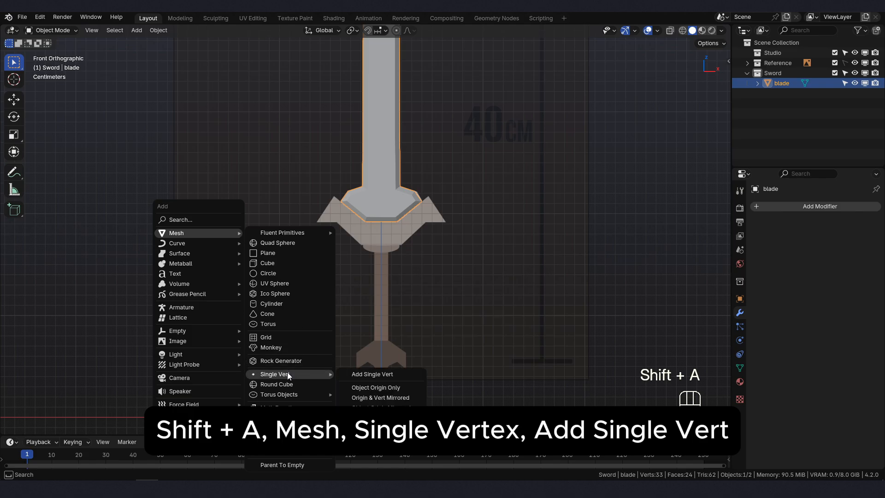
pyautogui.click(358, 374)
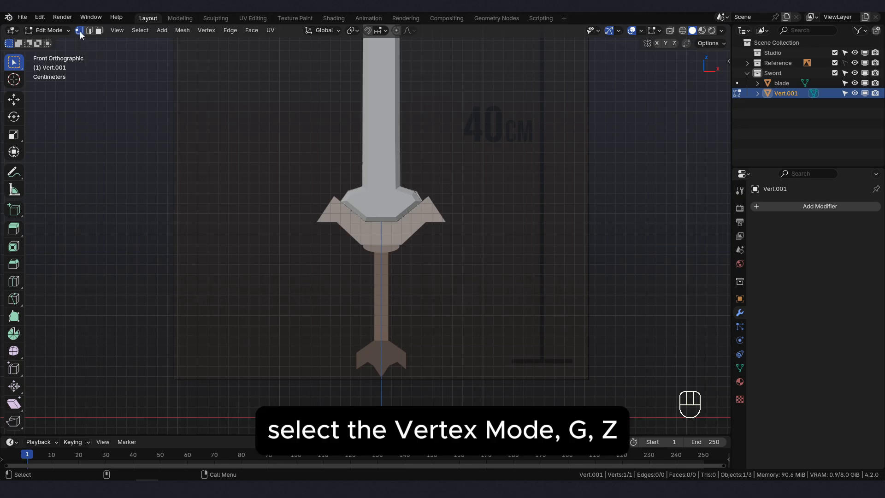
# - Move the new vertex up about 16.98 cm in Z, then down about 0.09 cm onto the middle of the guard's bottom edge
pyautogui.press('g')
pyautogui.press('z')
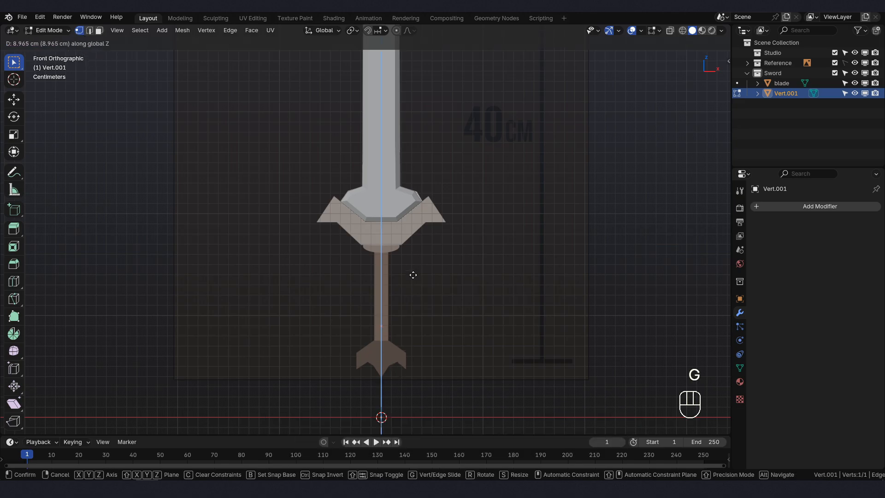
pyautogui.click(403, 200)
pyautogui.scroll(8, 393, 219)
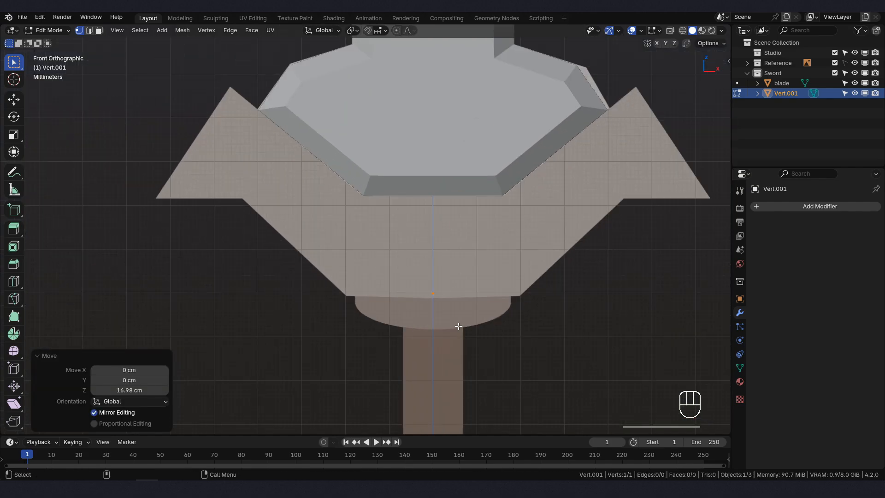
pyautogui.scroll(3, 458, 327)
pyautogui.press('g')
pyautogui.press('z')
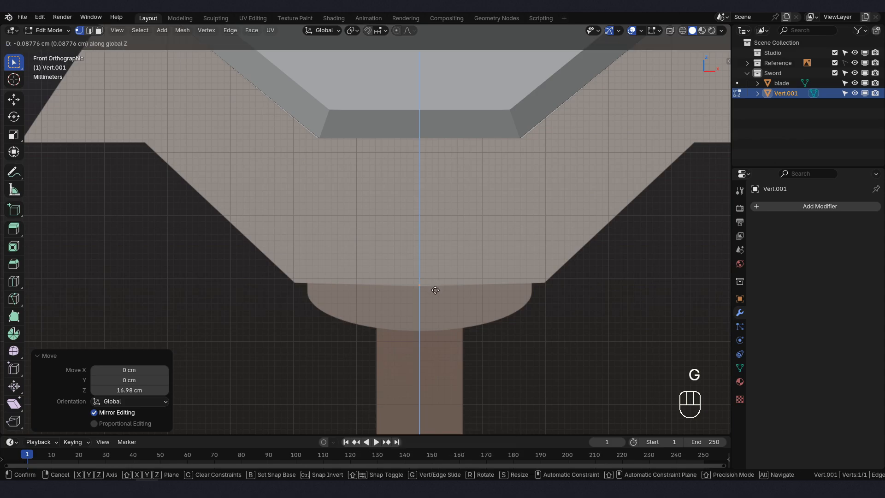
pyautogui.click(435, 291)
# - Extrude the vertex about -1.97 cm along X to the guard's lower-left corner and raise it about 0.03 cm in Z
pyautogui.press('e')
pyautogui.press('x')
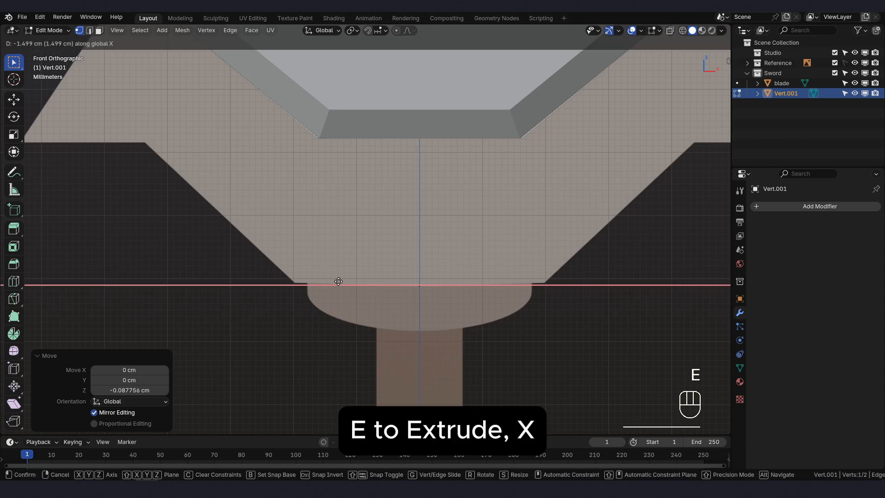
pyautogui.click(310, 278)
pyautogui.press('g')
pyautogui.click(310, 275)
# - Extrude the guard outline about -2.35 cm in X and 2.20 cm in Z to the inner corner, and about -1.98 cm in X to the outer tip
pyautogui.scroll(-2, 310, 275)
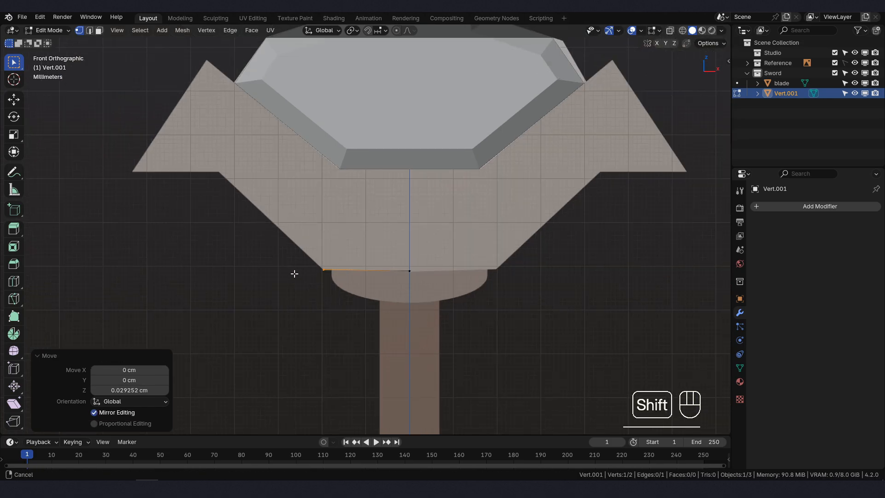
pyautogui.keyDown('shift'); pyautogui.moveTo(293, 273); pyautogui.dragTo(306, 249, button='middle'); pyautogui.keyUp('shift')
pyautogui.press('e')
pyautogui.click(262, 202)
pyautogui.scroll(3, 262, 202)
pyautogui.keyDown('shift'); pyautogui.moveTo(262, 202); pyautogui.dragTo(287, 240, button='middle'); pyautogui.keyUp('shift')
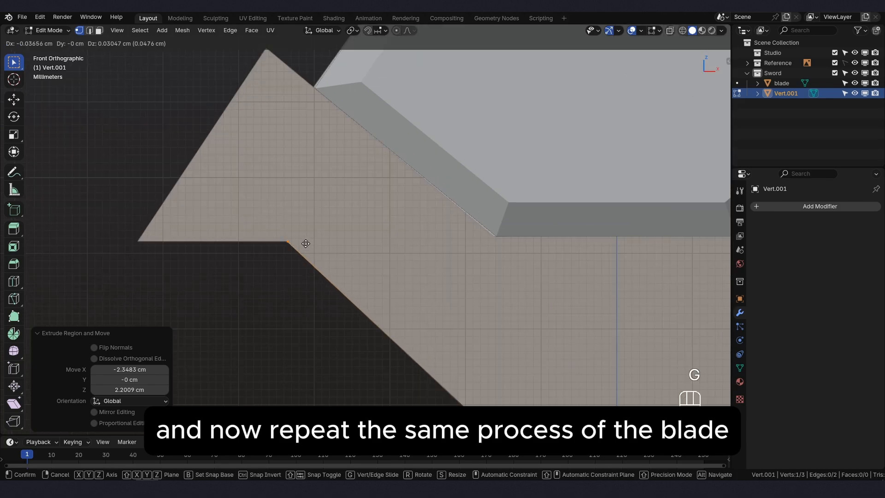
pyautogui.press('e')
pyautogui.press('x')
pyautogui.click(143, 238)
# - Extrude the outline up to the guard's upper-left peak, then about 3.02 cm in X and -2.47 cm in Z to the blade's bottom-left corner
pyautogui.scroll(-3, 228, 281)
pyautogui.press('e')
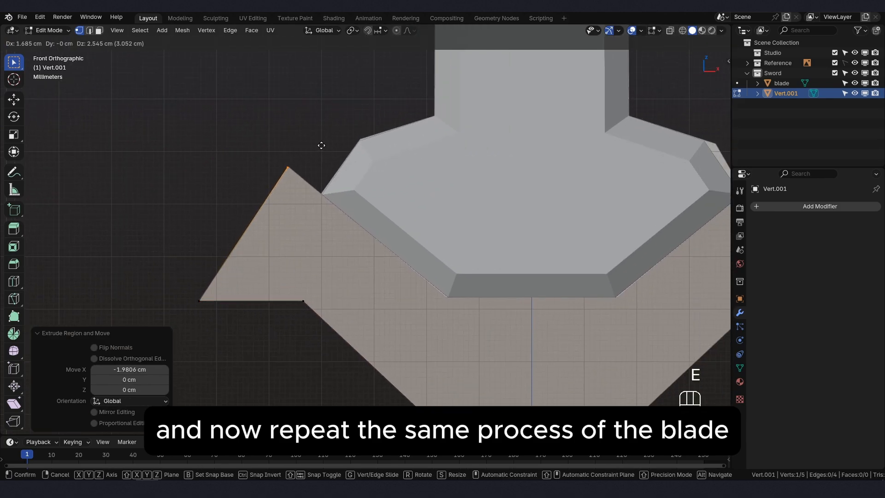
pyautogui.scroll(-1, 322, 148)
pyautogui.click(484, 329)
pyautogui.keyDown('shift'); pyautogui.moveTo(484, 328); pyautogui.dragTo(450, 296, button='middle'); pyautogui.keyUp('shift')
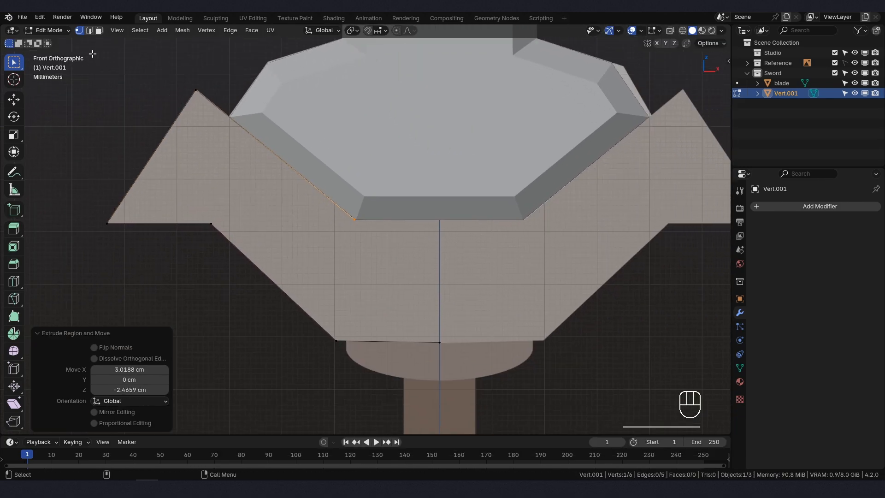
# - Return to Object Mode and add a Mirror modifier on the X axis with Clipping enabled to the guard outline
pyautogui.click(62, 30)
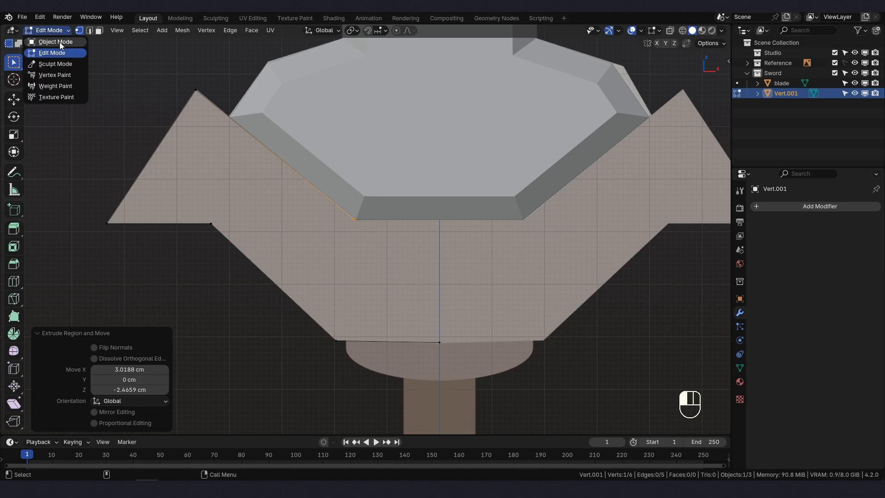
pyautogui.click(60, 43)
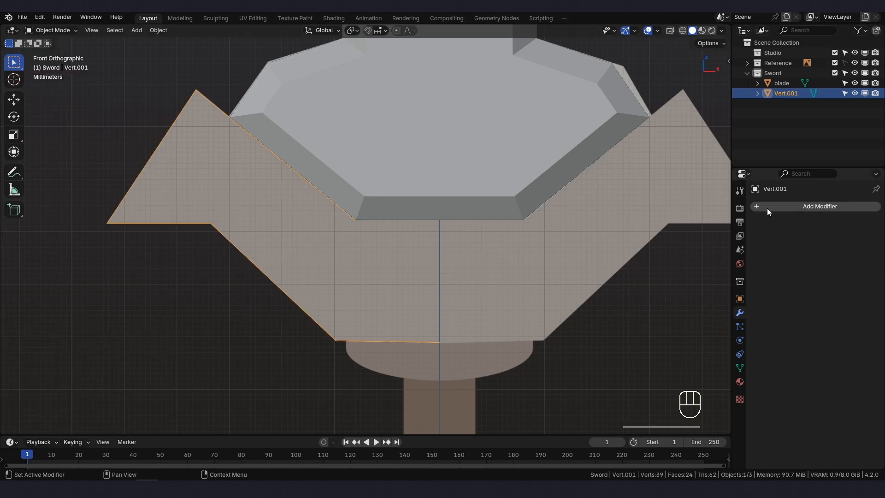
pyautogui.click(779, 206)
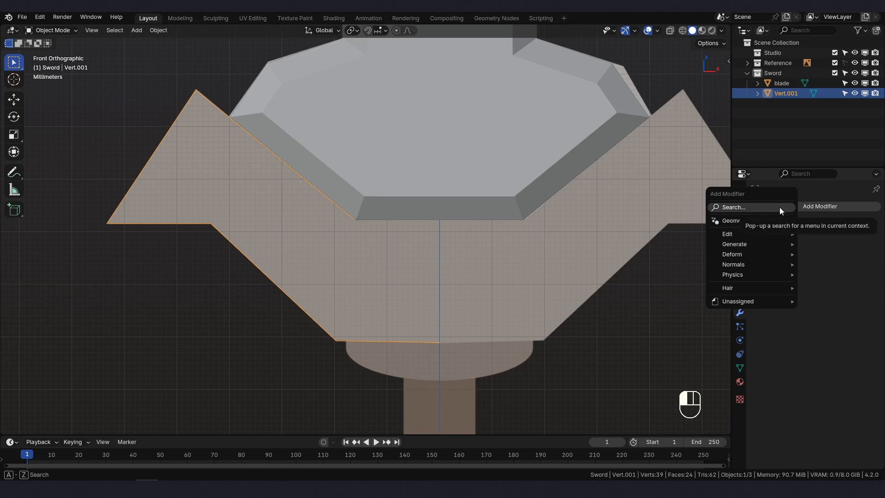
pyautogui.click(779, 206)
pyautogui.click(709, 226)
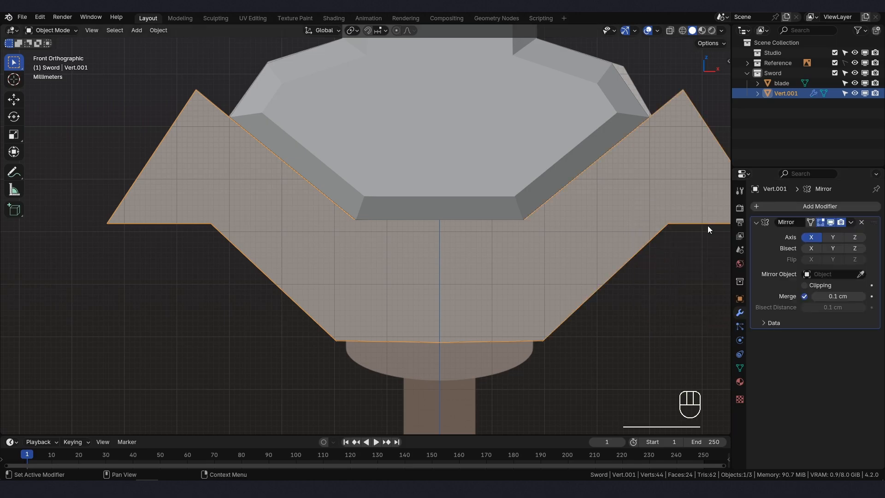
pyautogui.click(805, 285)
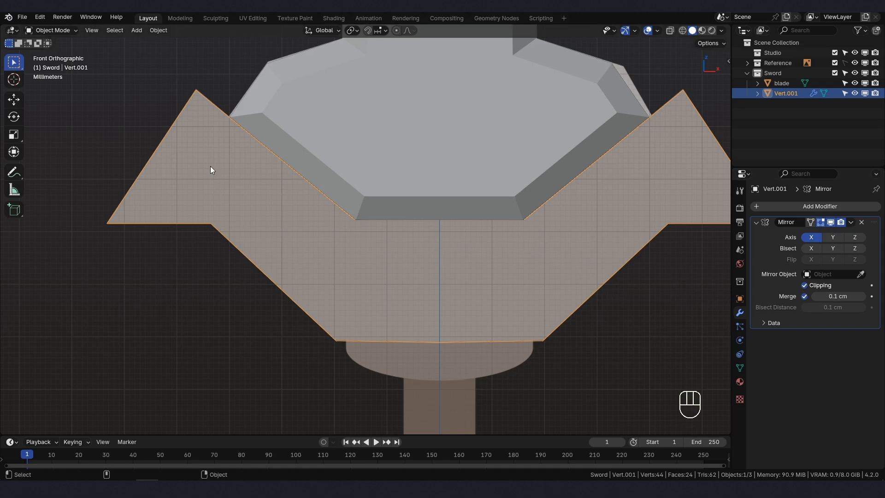
# - In Edit Mode, extrude the guard outline's end vertex at the blade's bottom-left corner about 1.82 cm along X to the center line
pyautogui.click(55, 30)
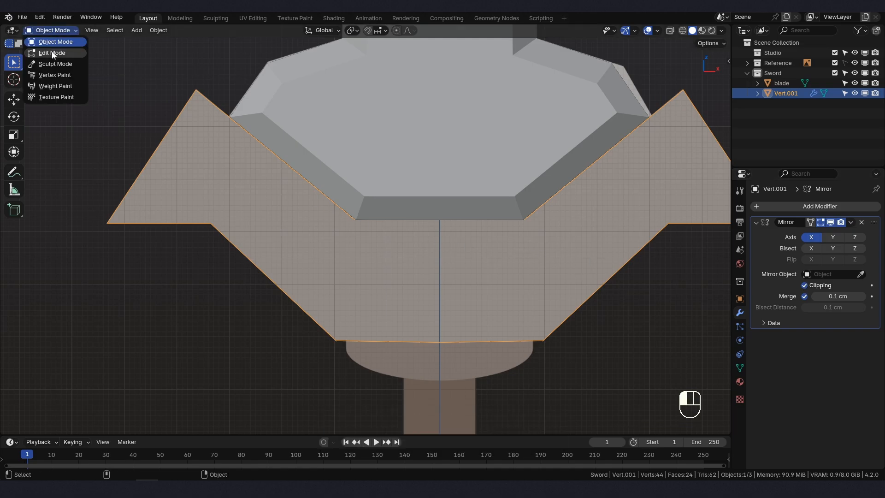
pyautogui.click(52, 52)
pyautogui.moveTo(331, 200); pyautogui.dragTo(383, 238)
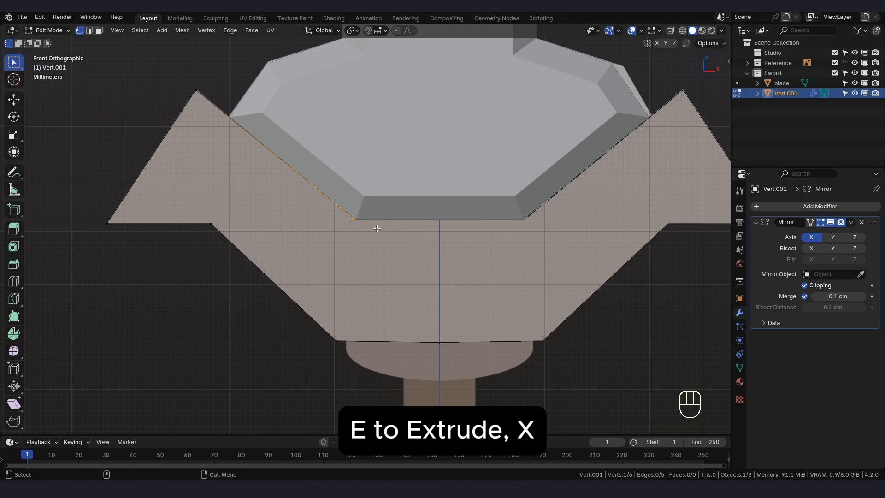
pyautogui.press('e')
pyautogui.press('x')
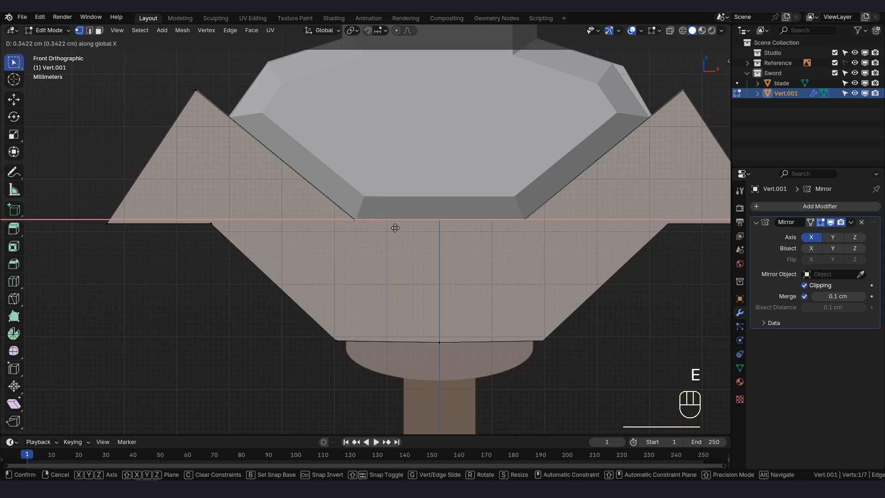
pyautogui.click(471, 229)
# - Return to Object Mode and apply the guard outline's Mirror modifier
pyautogui.click(52, 30)
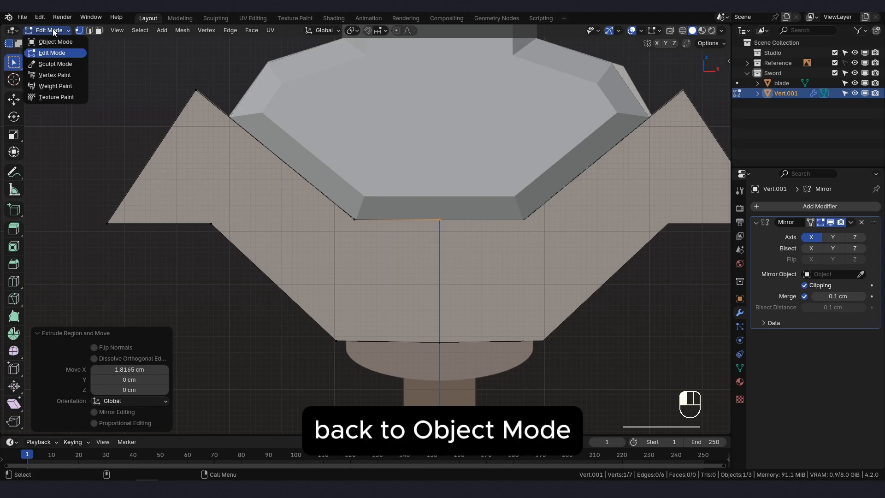
pyautogui.click(60, 42)
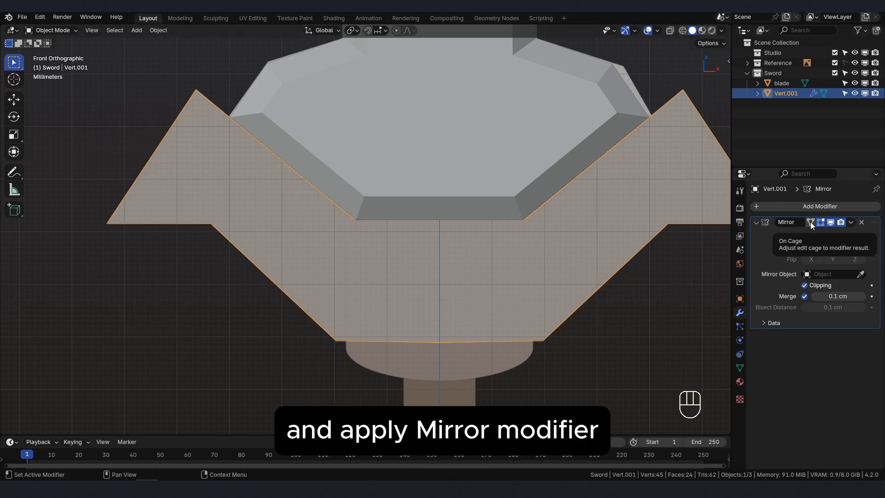
pyautogui.click(851, 223)
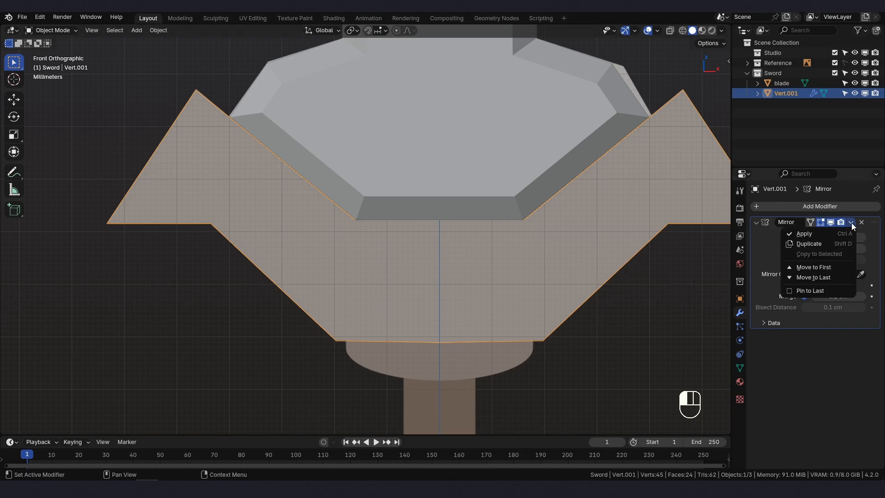
pyautogui.click(827, 233)
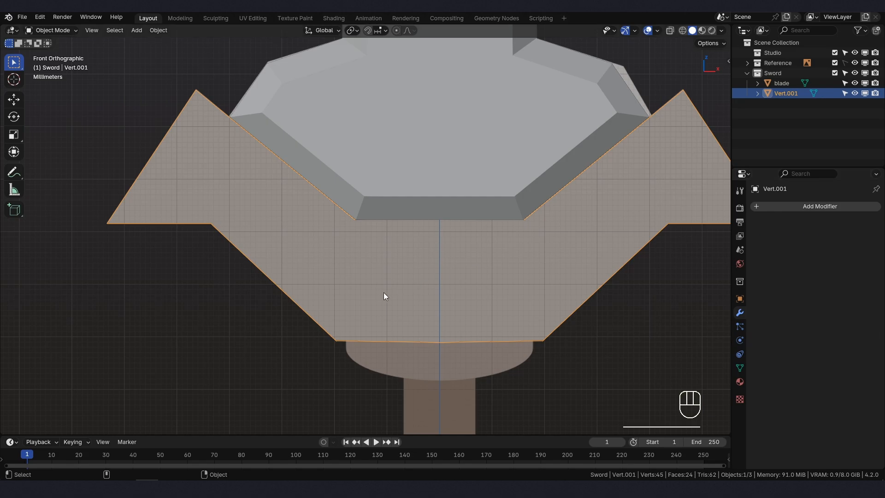
# - In Edit Mode, dissolve the guard outline's two center-line vertices, one on the upper edge and one on the lower edge
pyautogui.click(54, 30)
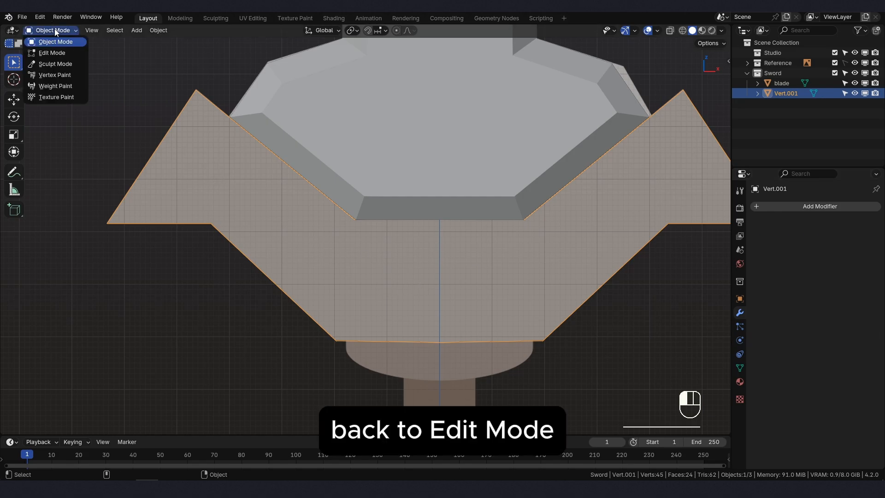
pyautogui.click(55, 51)
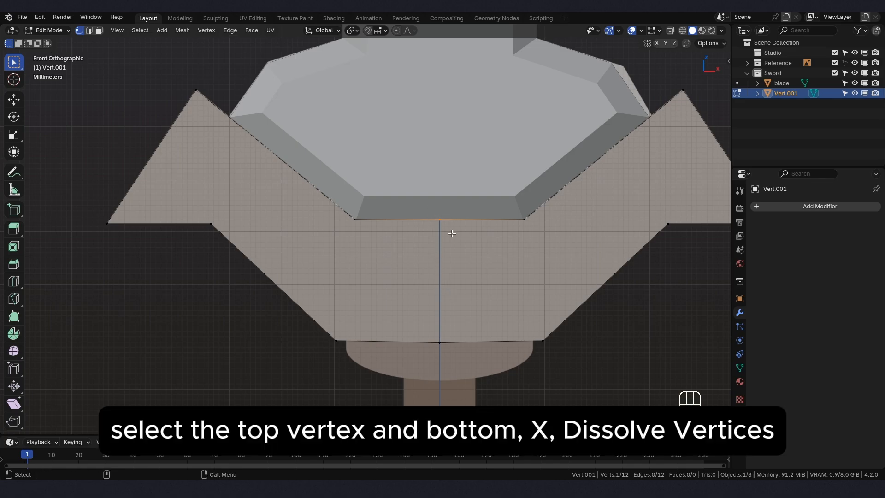
pyautogui.moveTo(425, 208); pyautogui.dragTo(455, 352)
pyautogui.press('x')
pyautogui.click(396, 382)
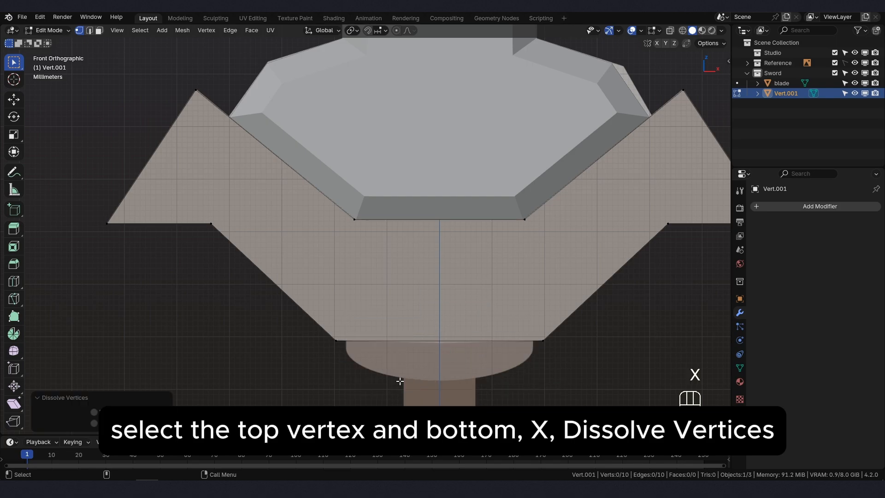
# - Fill the whole guard outline with a face and extrude it backward along its normal into a solid thicker than the blade
pyautogui.scroll(-3, 414, 359)
pyautogui.moveTo(419, 348)
pyautogui.keyDown('shift'); pyautogui.mouseDown(button='middle')
pyautogui.moveTo(418, 313)
pyautogui.moveTo(388, 326)
pyautogui.moveTo(438, 351)
pyautogui.moveTo(430, 344)
pyautogui.mouseUp(button='middle'); pyautogui.keyUp('shift')
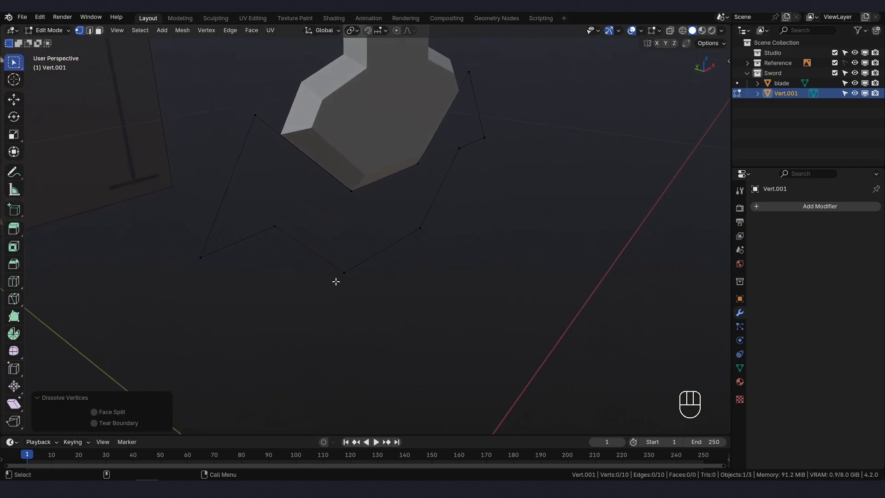
pyautogui.press('l')
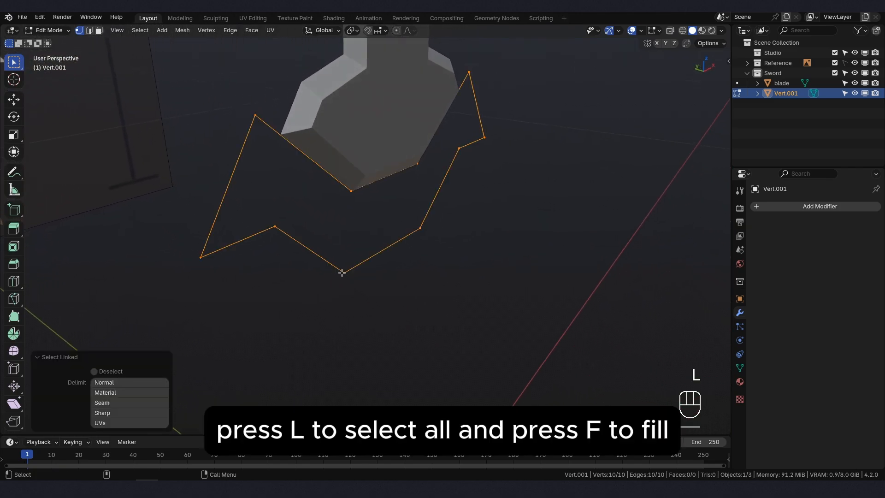
pyautogui.press('f')
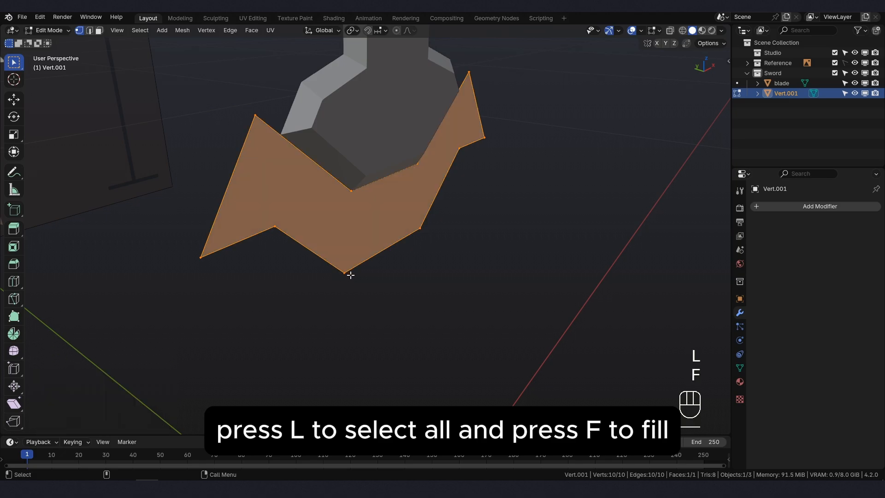
pyautogui.keyDown('shift'); pyautogui.moveTo(387, 290); pyautogui.dragTo(419, 322, button='middle'); pyautogui.keyUp('shift')
pyautogui.press('e')
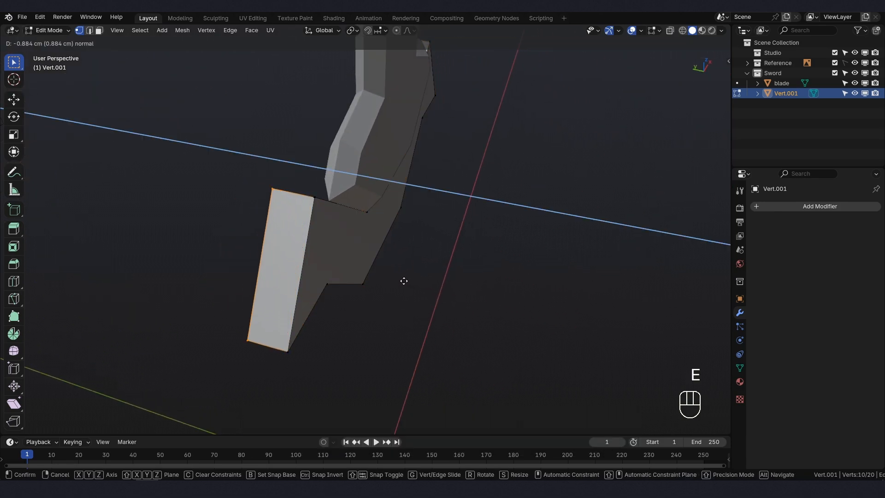
pyautogui.click(389, 275)
# - Move the entire guard mesh about -0.67 cm along Y to center it on the blade's thickness
pyautogui.moveTo(390, 274); pyautogui.dragTo(422, 275, button='middle')
pyautogui.press('l')
pyautogui.press('l')
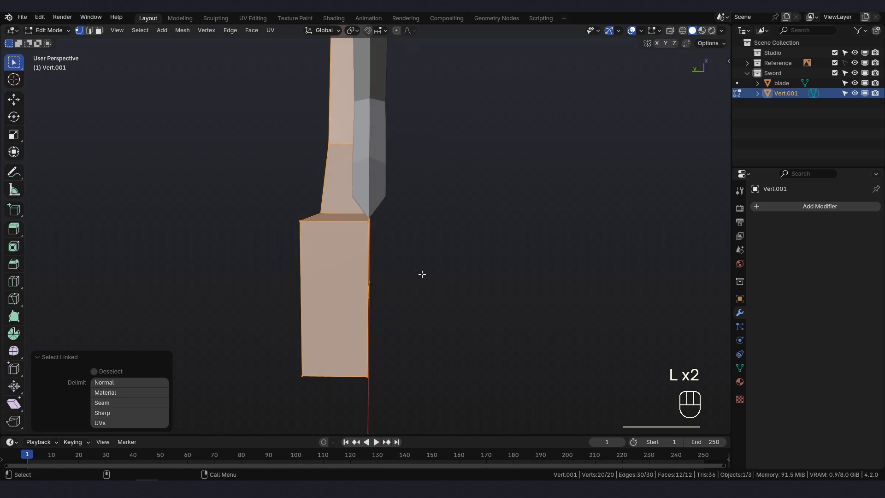
pyautogui.press('g')
pyautogui.press('y')
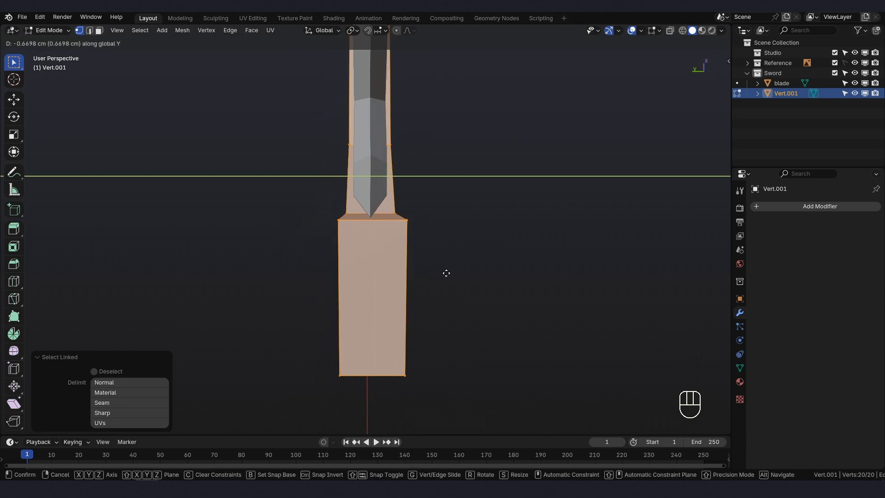
pyautogui.click(447, 273)
# - Scale the guard mesh along Y by about 0.677 to make it thinner
pyautogui.moveTo(446, 273)
pyautogui.mouseDown(button='middle')
pyautogui.moveTo(411, 259)
pyautogui.moveTo(382, 259)
pyautogui.moveTo(375, 270)
pyautogui.moveTo(435, 280)
pyautogui.mouseUp(button='middle')
pyautogui.press('s')
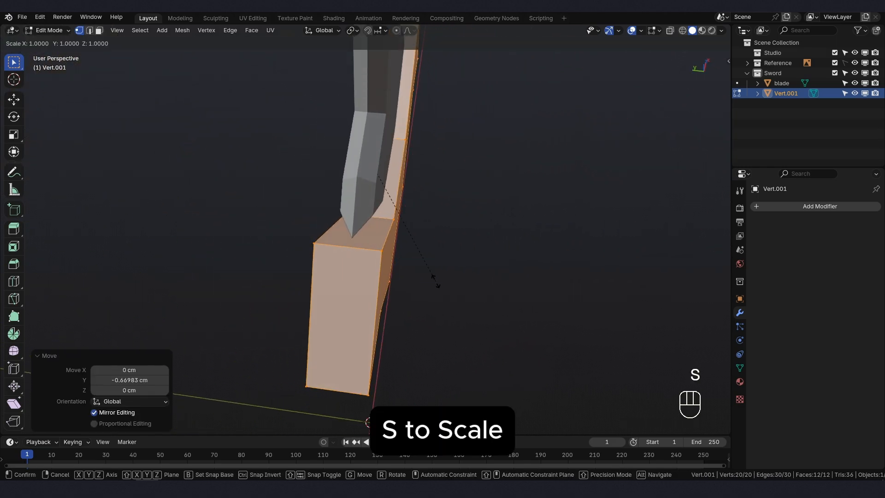
pyautogui.press('y')
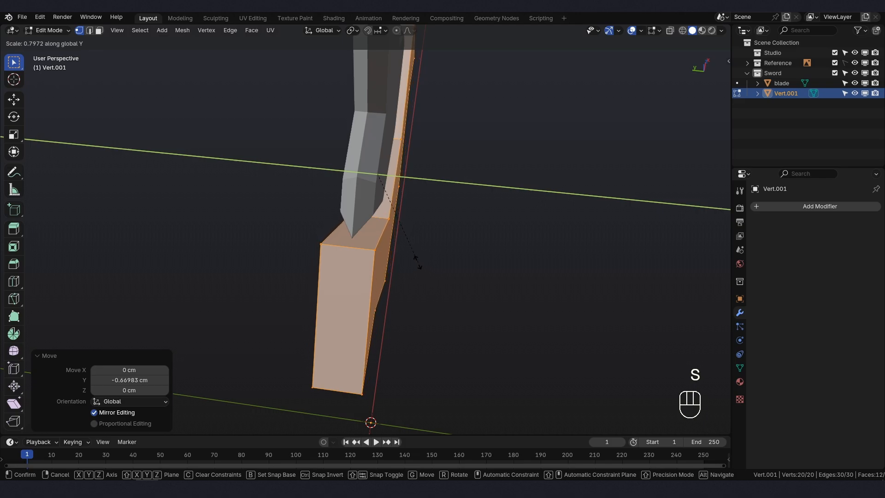
pyautogui.click(400, 254)
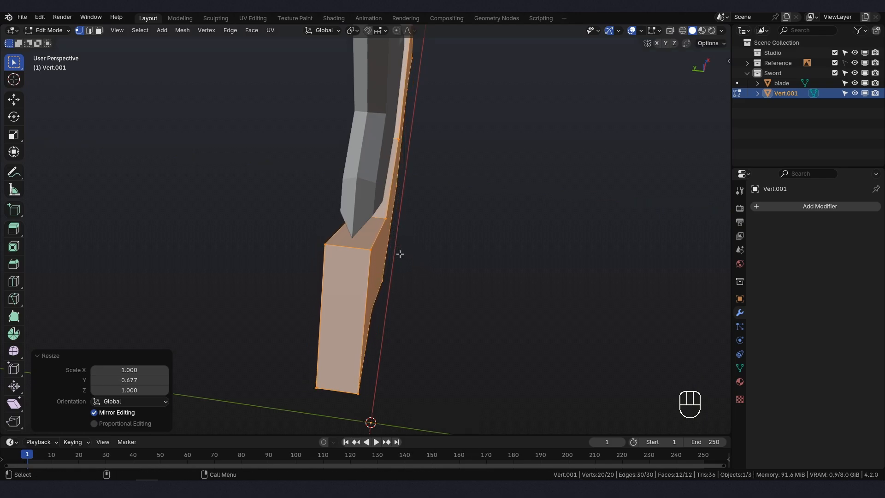
# - Inset the guard's front and back faces together by about 0.18 cm, with an outward depth that forms beveled rims
pyautogui.click(99, 30)
pyautogui.moveTo(511, 234); pyautogui.dragTo(477, 198, button='middle')
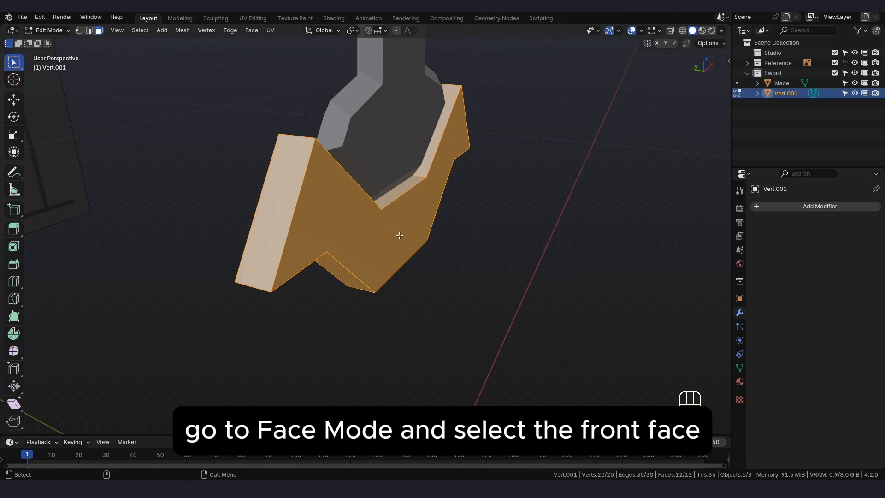
pyautogui.click(399, 236)
pyautogui.moveTo(340, 238); pyautogui.dragTo(364, 234, button='middle')
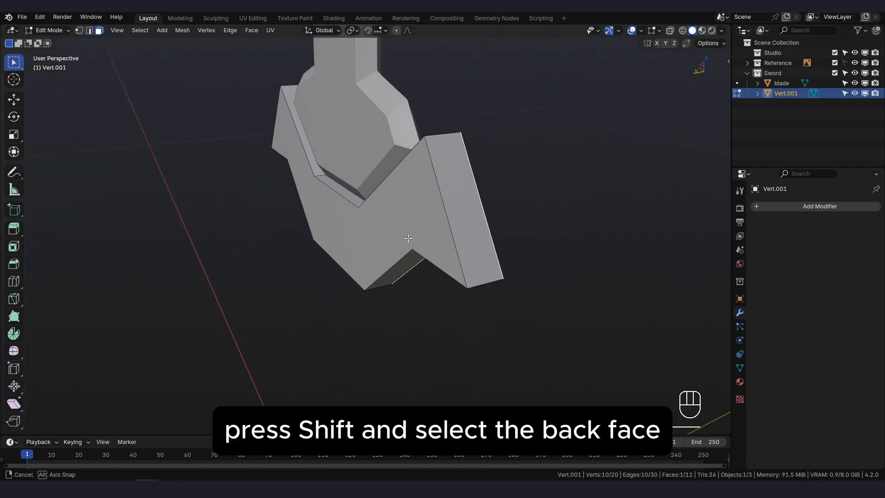
pyautogui.keyDown('shift'); pyautogui.click(362, 234); pyautogui.keyUp('shift')
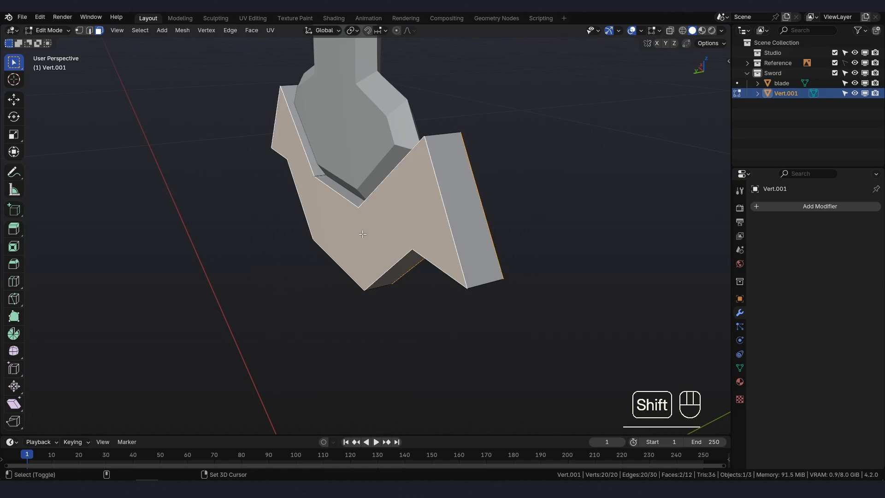
pyautogui.moveTo(520, 259); pyautogui.dragTo(427, 256, button='middle')
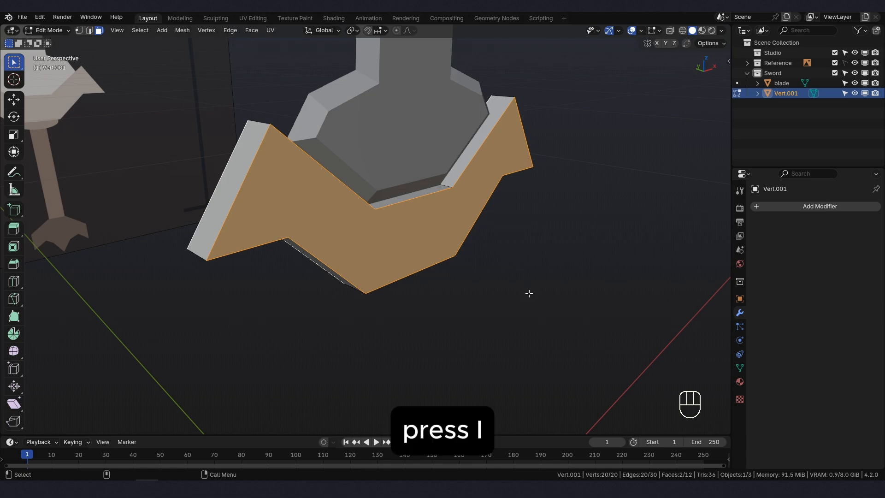
pyautogui.press('i')
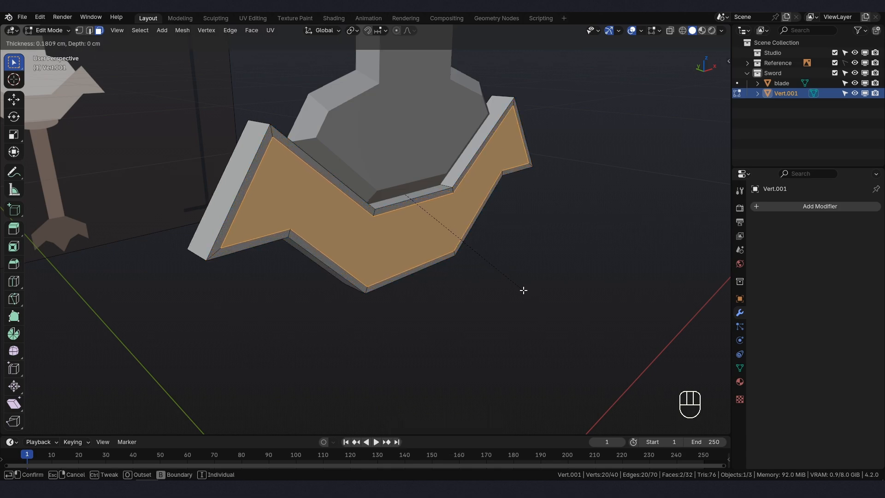
pyautogui.press('ctrl')
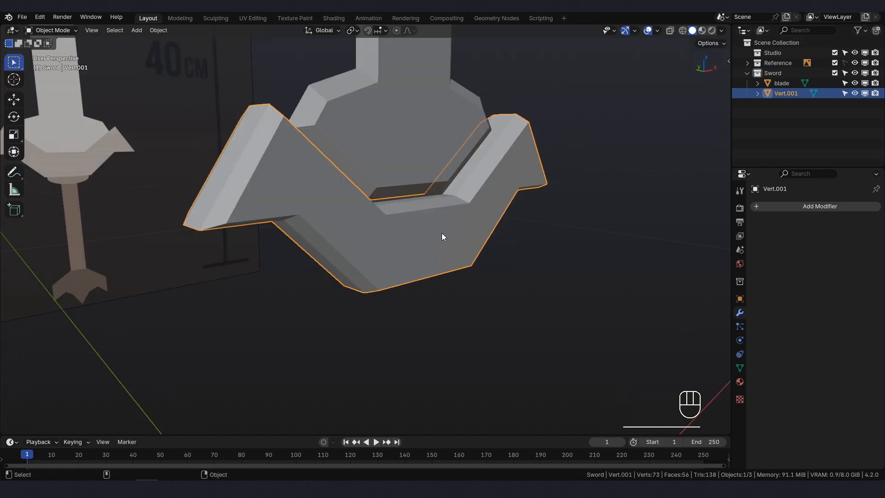
# - Rename the guard object as supp_blade
pyautogui.press('KP_1')
pyautogui.scroll(-2, 441, 244)
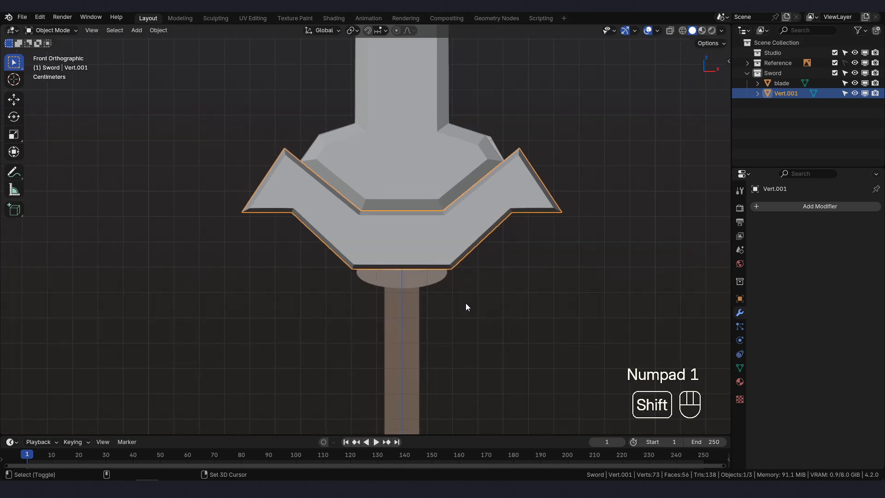
pyautogui.keyDown('shift'); pyautogui.moveTo(466, 307); pyautogui.dragTo(417, 259, button='middle'); pyautogui.keyUp('shift')
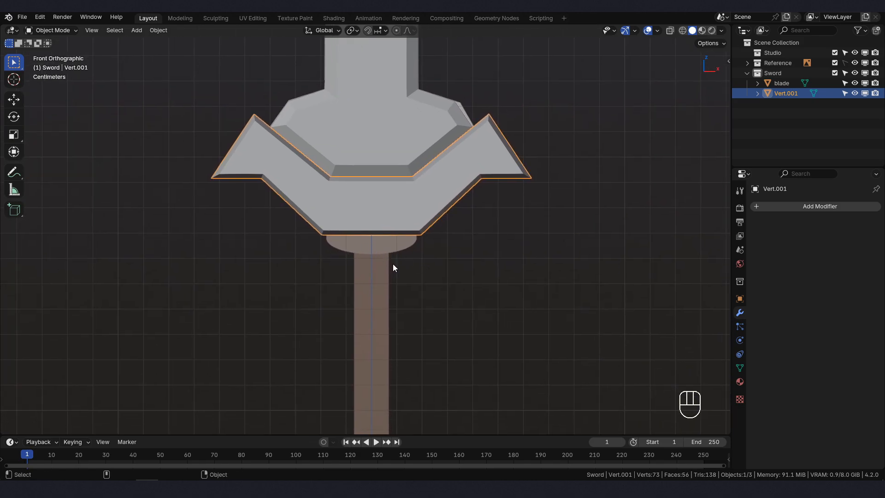
pyautogui.scroll(-2, 375, 280)
pyautogui.keyDown('shift'); pyautogui.moveTo(420, 337); pyautogui.dragTo(391, 232, button='middle'); pyautogui.keyUp('shift')
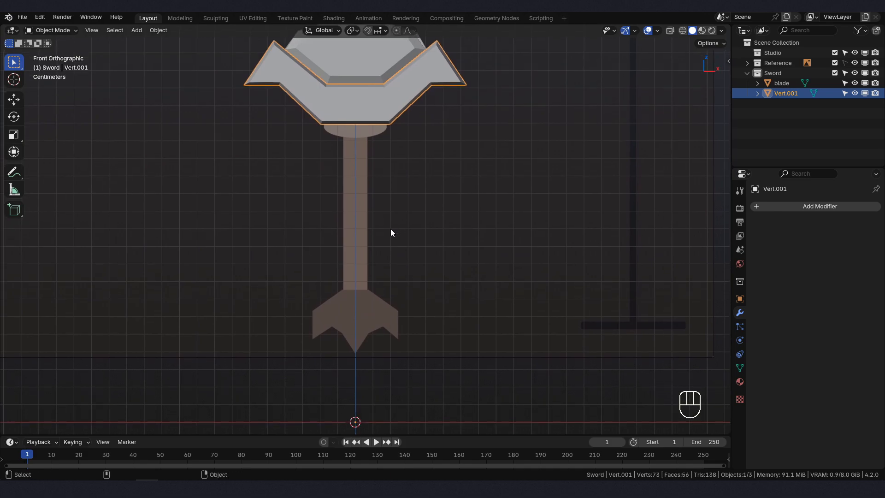
pyautogui.scroll(-1, 378, 243)
pyautogui.keyDown('shift'); pyautogui.moveTo(353, 279); pyautogui.dragTo(349, 285, button='middle'); pyautogui.keyUp('shift')
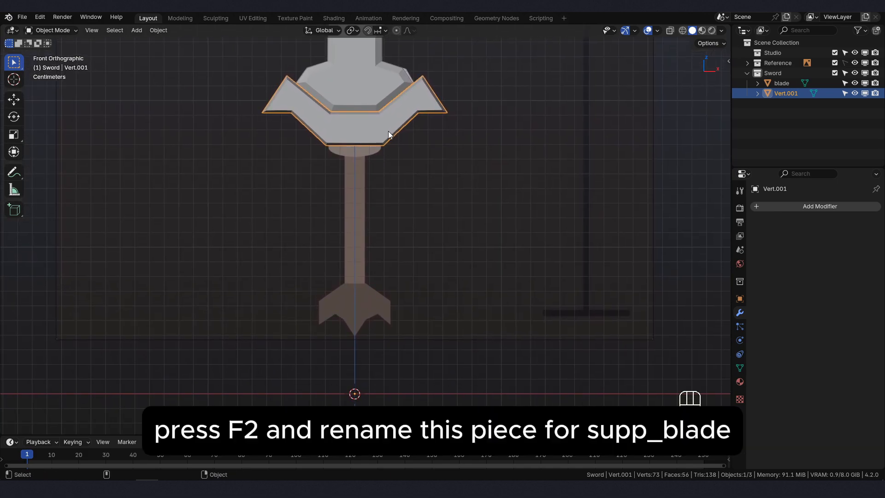
pyautogui.press('F2')
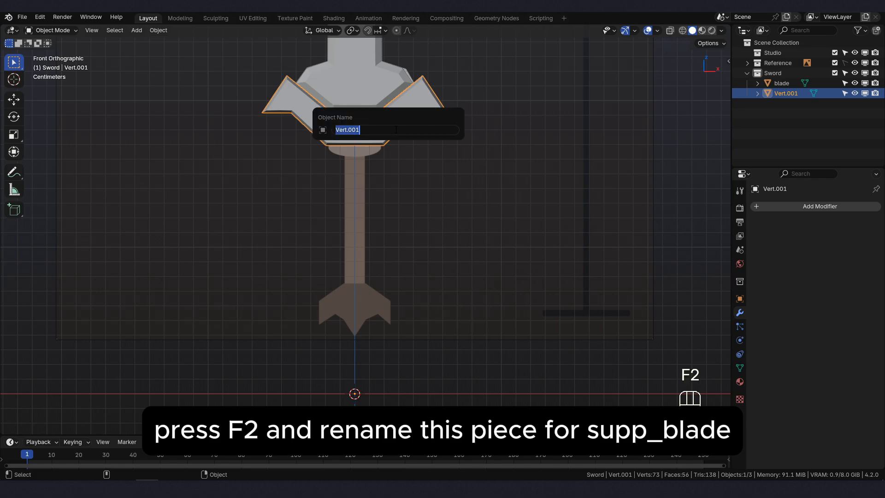
pyautogui.write('supp_blade')
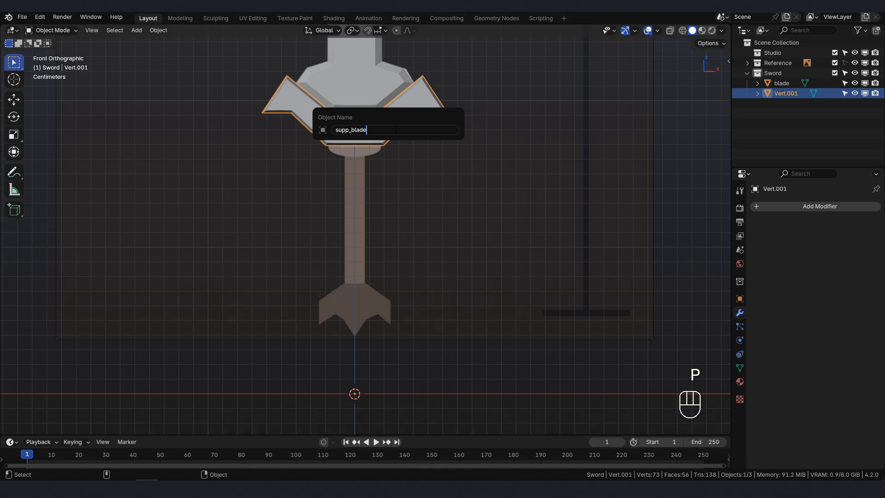
pyautogui.press('Return')
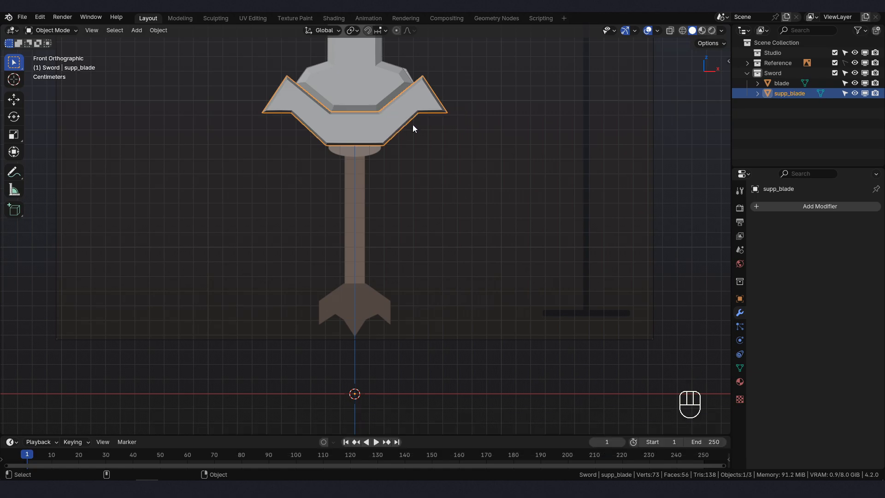
# - Add a cylinder mesh with a 10 cm radius, 10 cm depth and 18 vertices
pyautogui.hotkey('shift', 'a')
pyautogui.moveTo(219, 204)
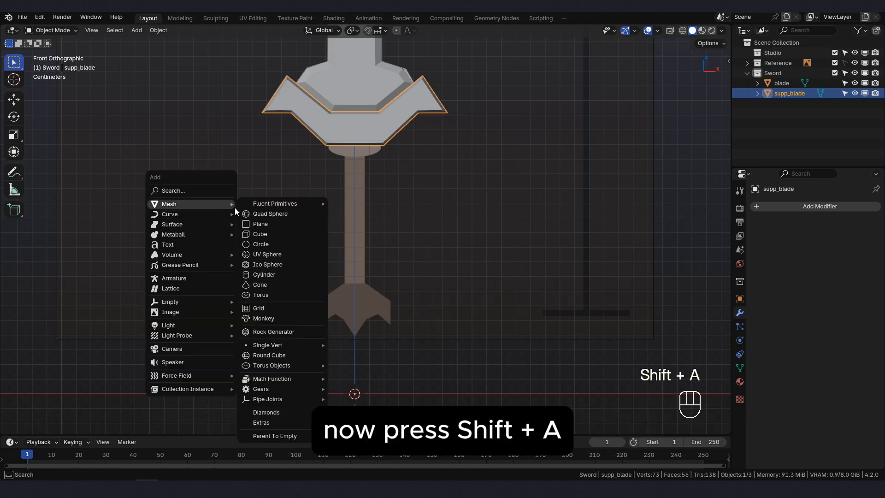
pyautogui.click(264, 274)
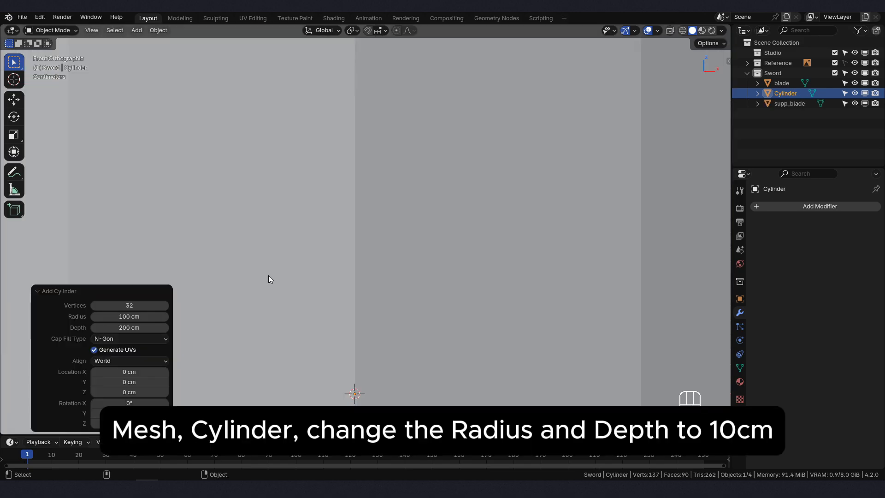
pyautogui.click(125, 316)
pyautogui.write('10')
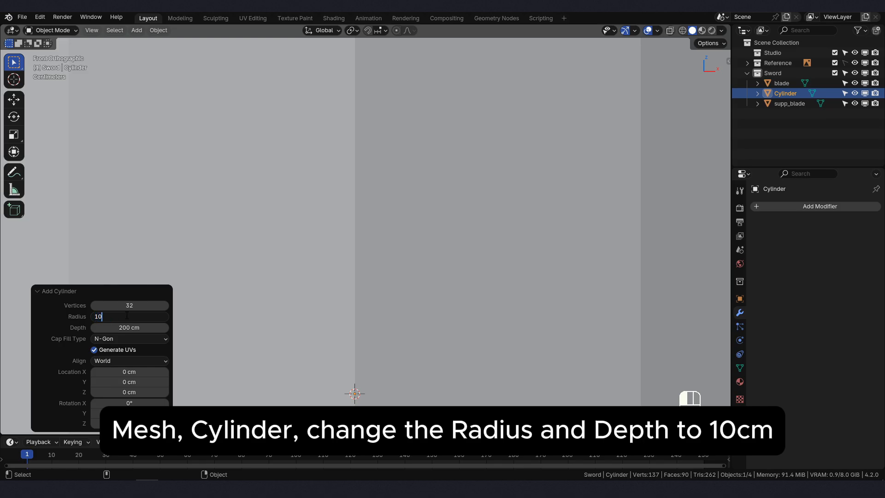
pyautogui.press('Tab')
pyautogui.write('1')
pyautogui.press('Return')
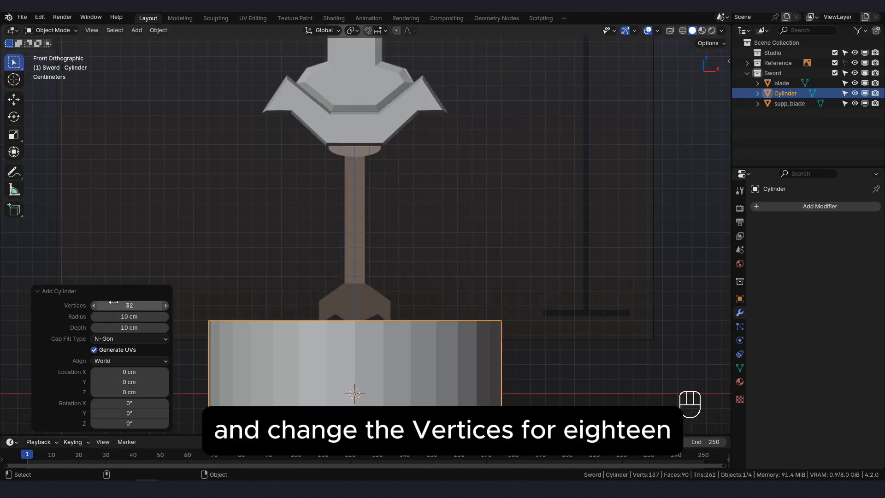
pyautogui.click(139, 305)
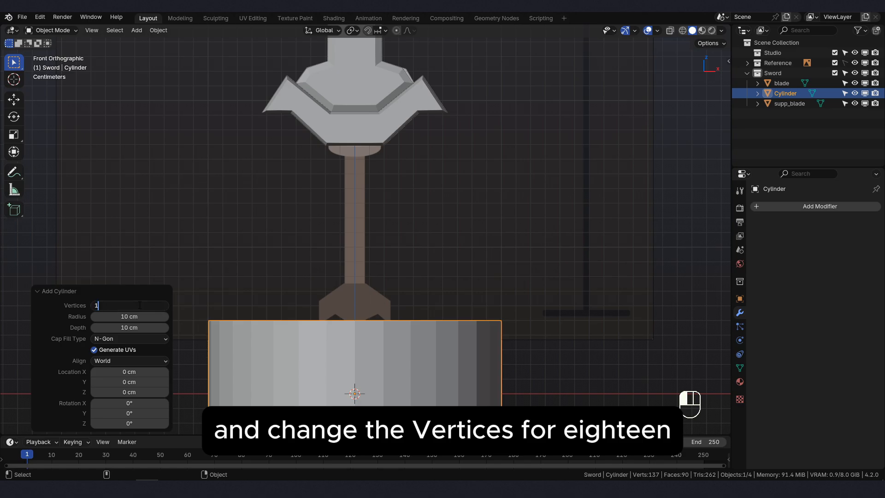
pyautogui.write('18')
pyautogui.press('Return')
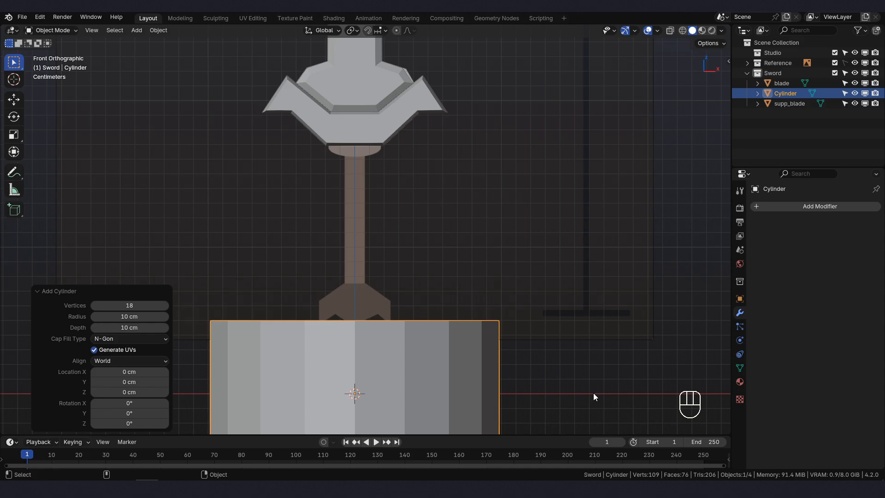
# - Scale the cylinder to about 0.049 and raise it about 16.92 cm along Z to the guard's lower edge
pyautogui.press('s')
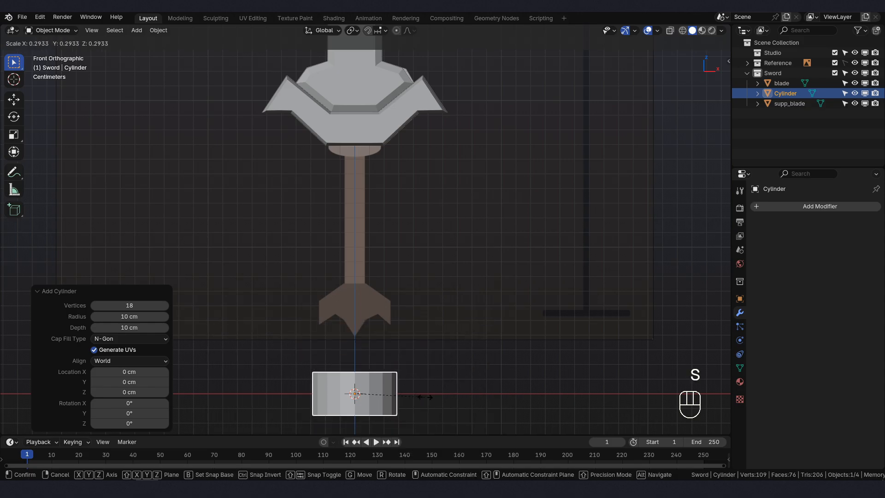
pyautogui.click(366, 394)
pyautogui.press('g')
pyautogui.press('z')
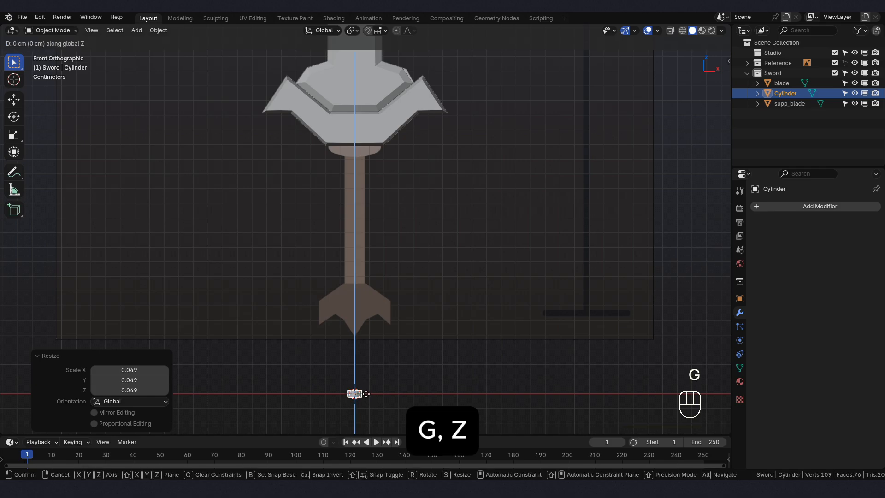
pyautogui.click(372, 146)
# - Enlarge the cylinder uniformly by about 1.991 at the guard's base
pyautogui.scroll(5, 363, 143)
pyautogui.keyDown('shift'); pyautogui.moveTo(375, 131); pyautogui.dragTo(339, 215, button='middle'); pyautogui.keyUp('shift')
pyautogui.press('KP_1')
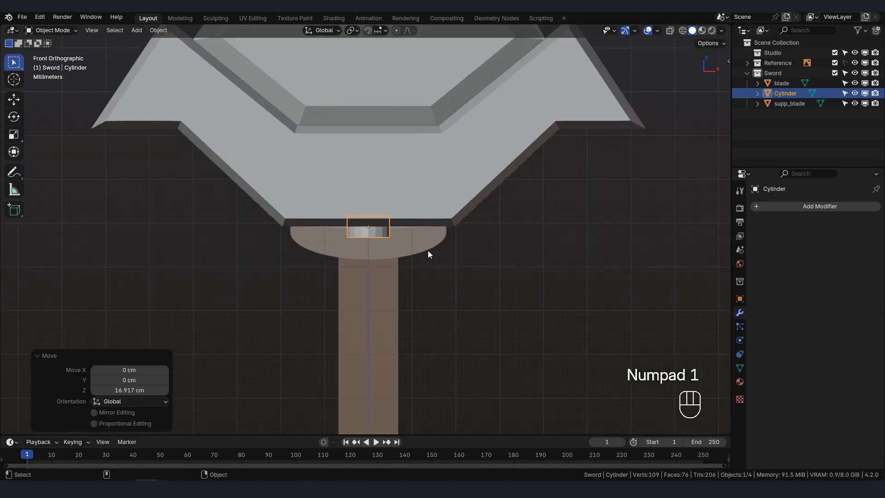
pyautogui.press('s')
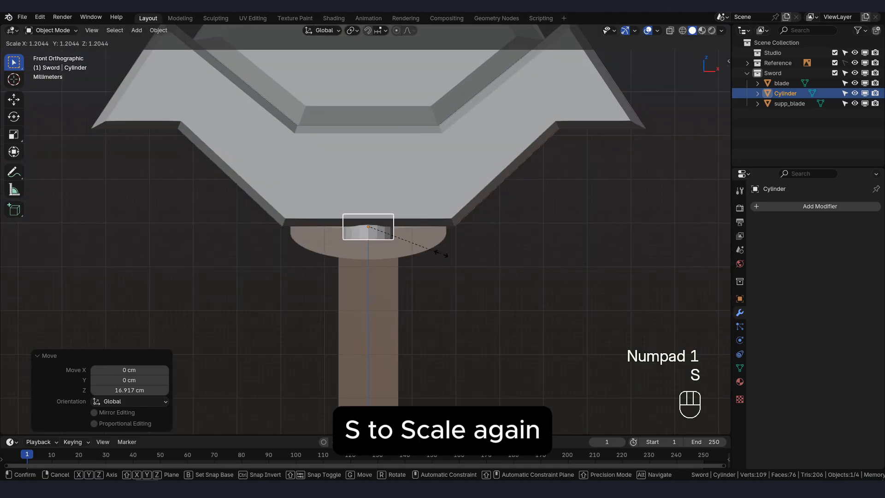
pyautogui.click(492, 270)
# - Align the cylinder with the guard's thickness by moving it along Y about -0.074 cm and back about 0.066 cm
pyautogui.moveTo(490, 268); pyautogui.dragTo(347, 237, button='middle')
pyautogui.moveTo(369, 236); pyautogui.dragTo(375, 235, button='middle')
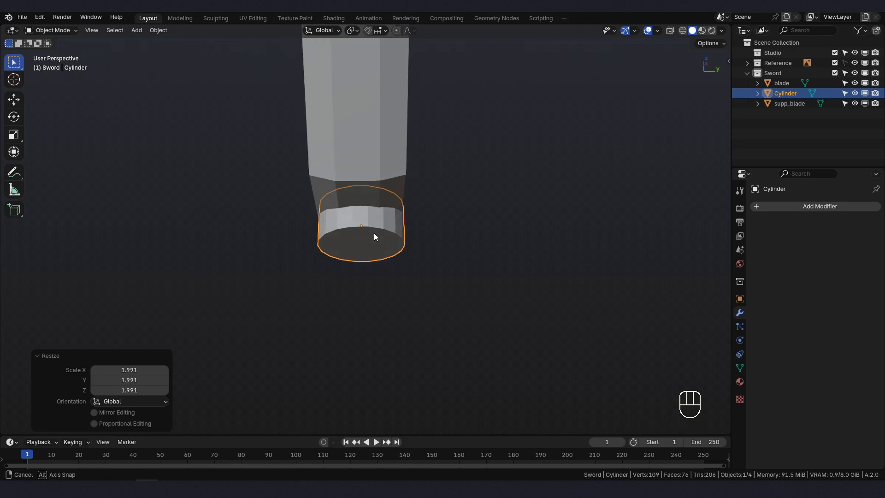
pyautogui.press('g')
pyautogui.press('y')
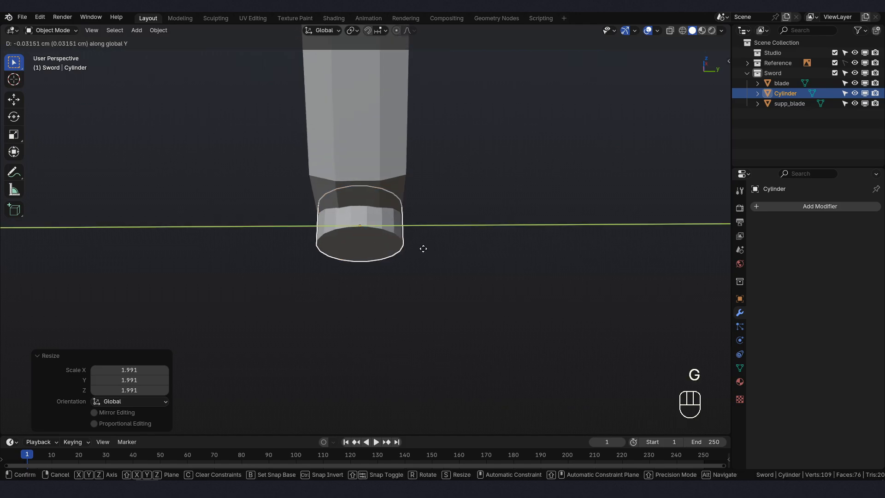
pyautogui.click(422, 248)
pyautogui.moveTo(422, 248)
pyautogui.mouseDown(button='middle')
pyautogui.moveTo(403, 251)
pyautogui.moveTo(411, 256)
pyautogui.mouseUp(button='middle')
pyautogui.press('g')
pyautogui.press('y')
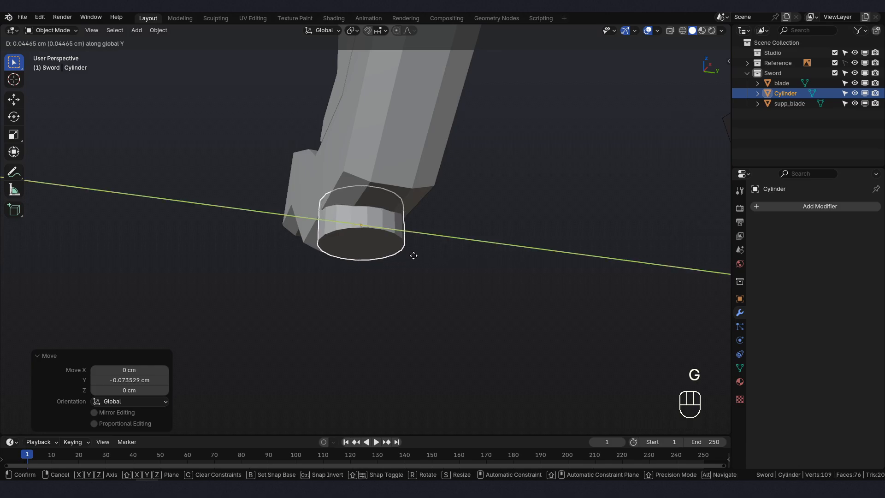
pyautogui.click(413, 256)
# - Shrink the cylinder uniformly by about 0.898 so it fits within the guard's thickness
pyautogui.moveTo(413, 255)
pyautogui.mouseDown(button='middle')
pyautogui.moveTo(334, 261)
pyautogui.moveTo(428, 264)
pyautogui.mouseUp(button='middle')
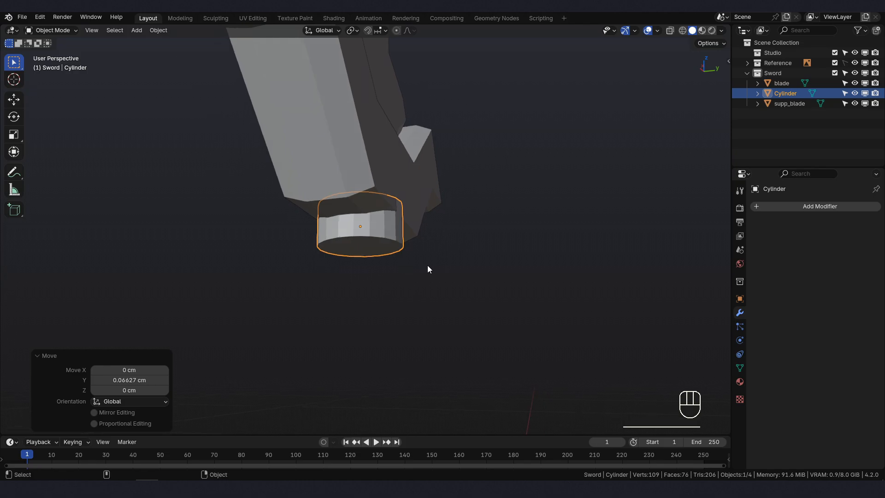
pyautogui.press('s')
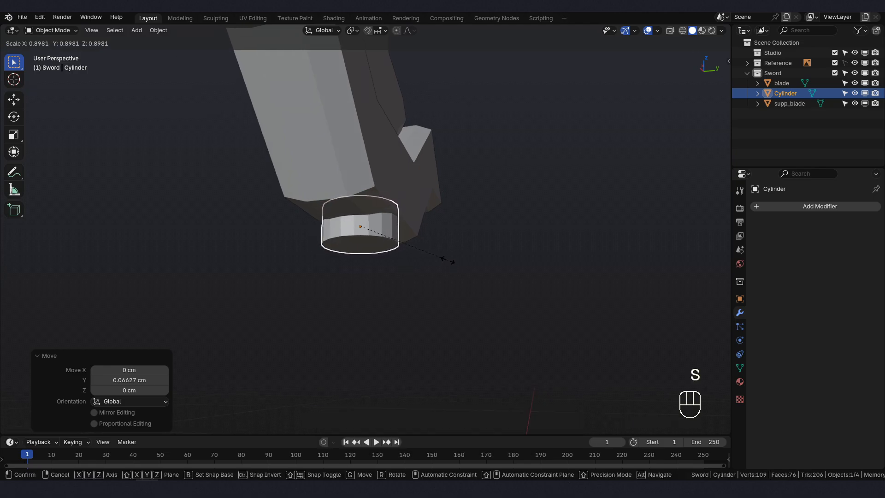
pyautogui.click(448, 260)
# - Widen the cylinder along X by about 1.846 to approach the width of the collar in the reference image
pyautogui.moveTo(447, 260); pyautogui.dragTo(541, 253, button='middle')
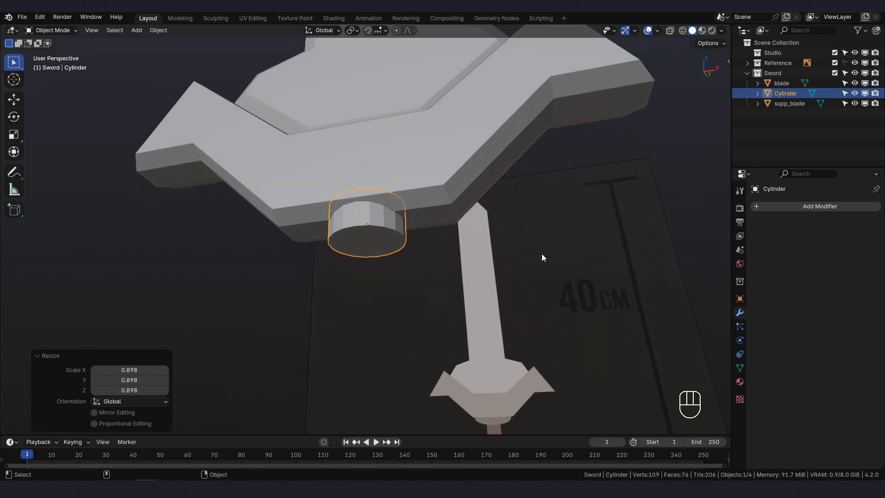
pyautogui.press('KP_1')
pyautogui.keyDown('shift'); pyautogui.moveTo(423, 272); pyautogui.dragTo(417, 250, button='middle'); pyautogui.keyUp('shift')
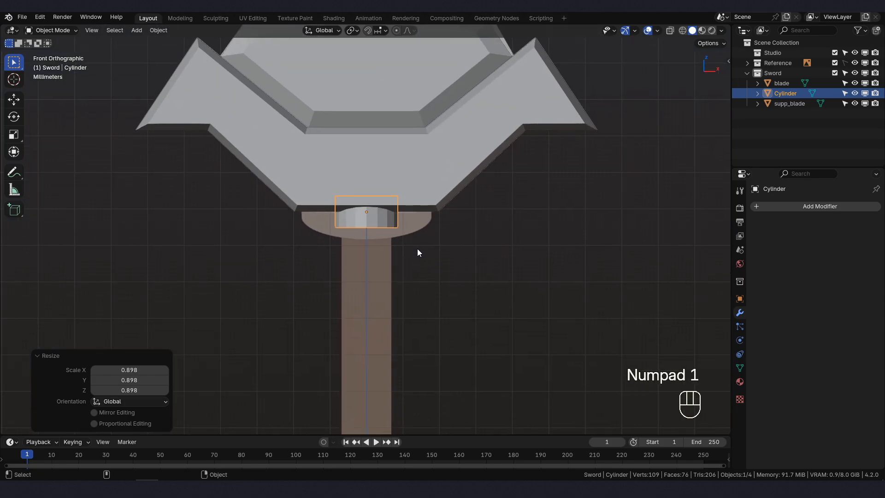
pyautogui.press('s')
pyautogui.press('x')
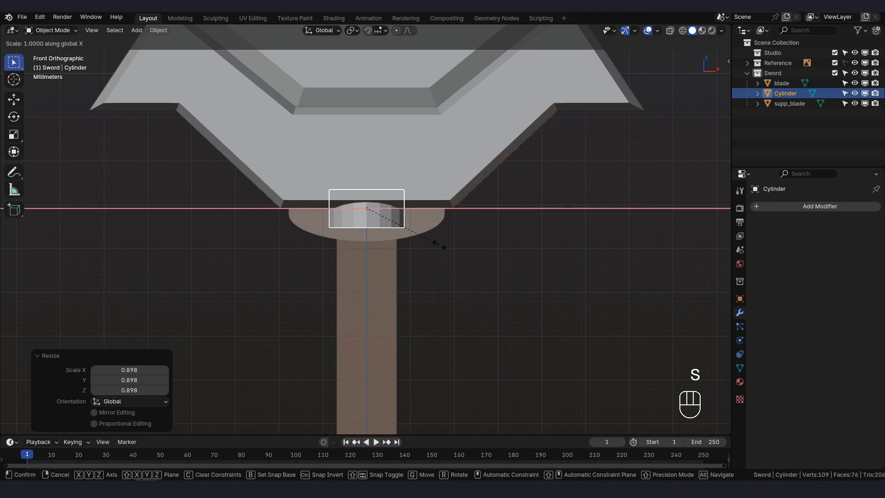
pyautogui.click(507, 247)
# - Apply the cylinder's rotation and scale
pyautogui.moveTo(507, 247); pyautogui.dragTo(477, 215, button='middle')
pyautogui.press('KP_1')
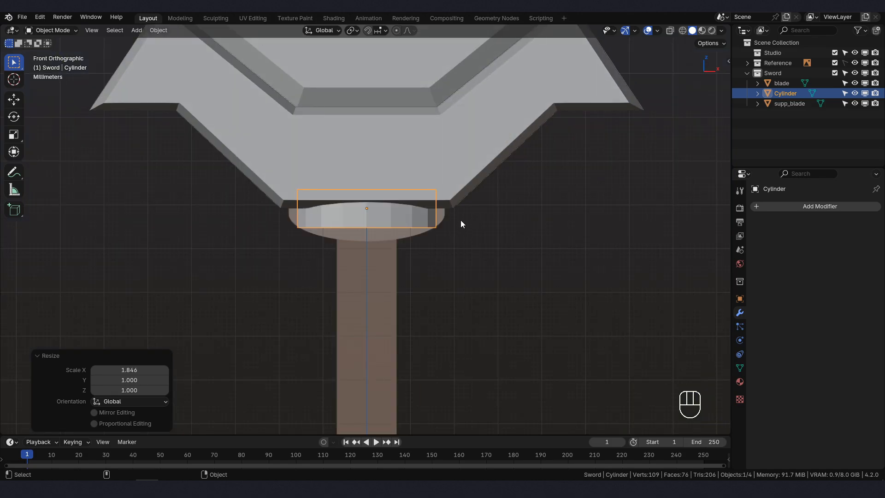
pyautogui.hotkey('ctrl', 'a')
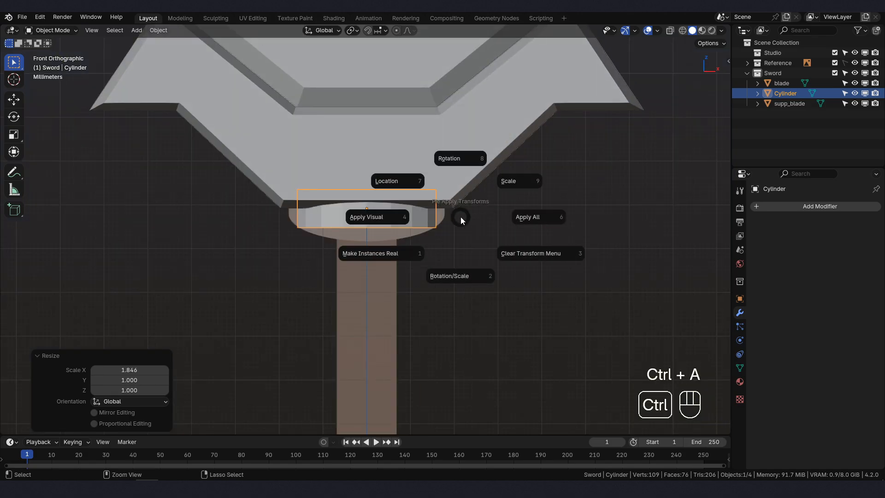
pyautogui.click(458, 275)
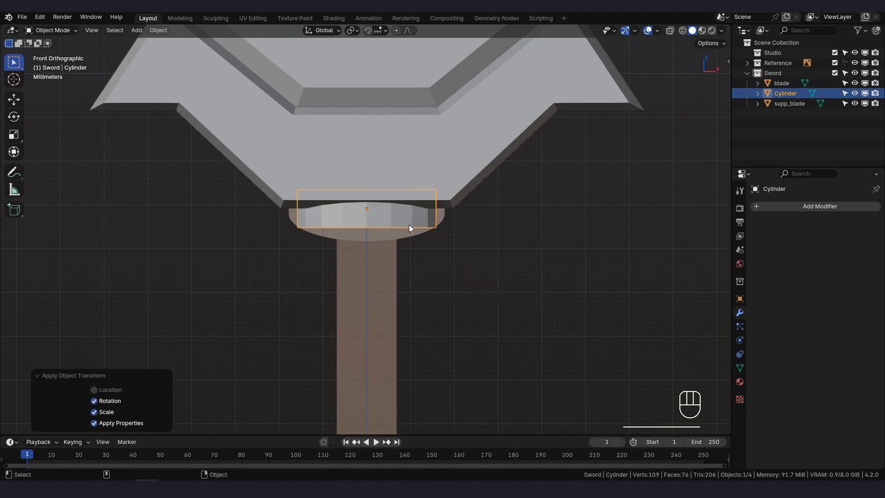
# - Select the edge loop around the cylinder's lower rim in Edit Mode and start beveling it
pyautogui.keyDown('shift'); pyautogui.moveTo(409, 225); pyautogui.dragTo(419, 238, button='middle'); pyautogui.keyUp('shift')
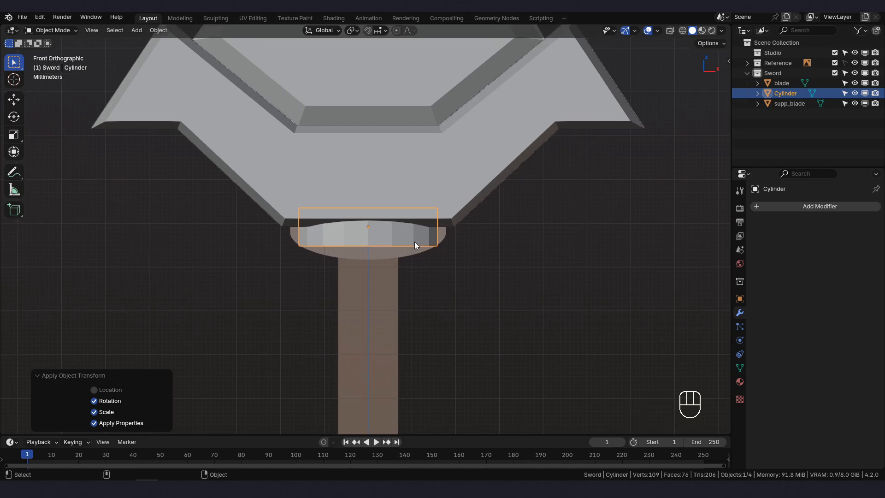
pyautogui.click(48, 30)
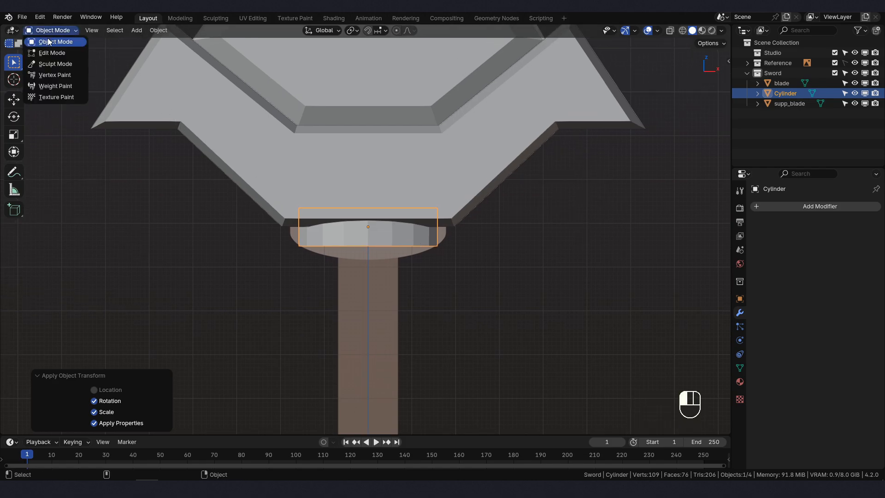
pyautogui.click(49, 54)
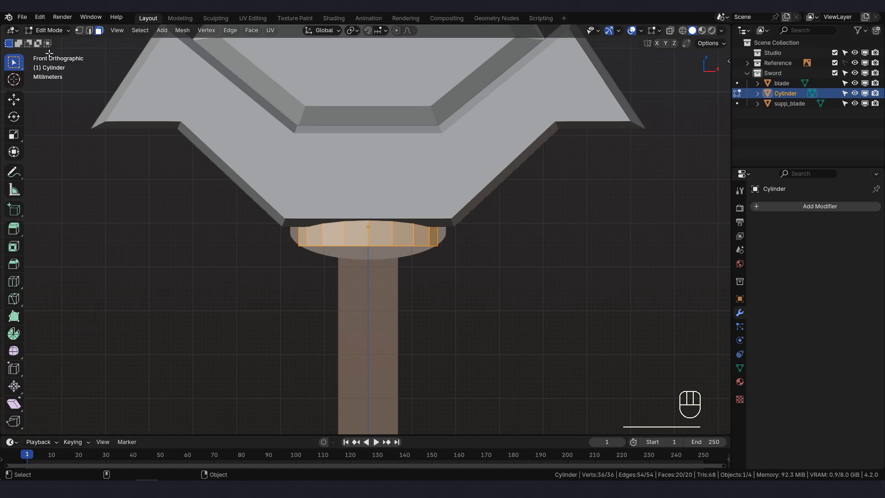
pyautogui.click(90, 30)
pyautogui.moveTo(471, 320); pyautogui.dragTo(392, 221, button='middle')
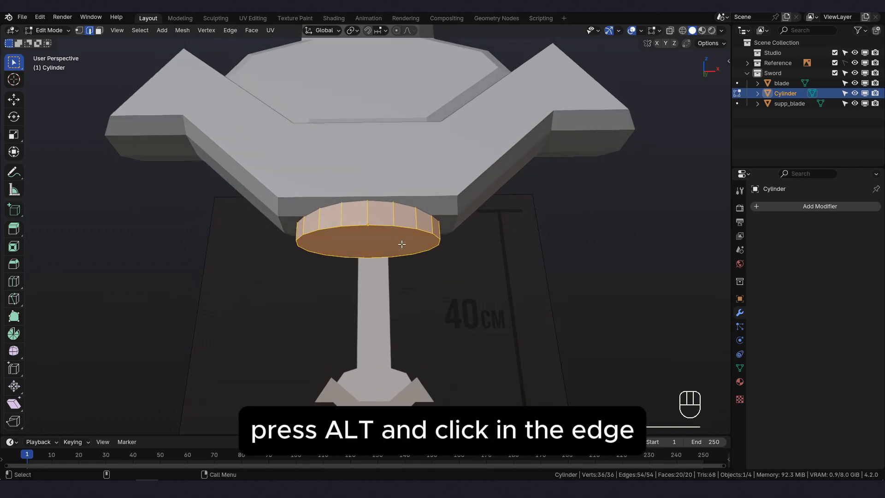
pyautogui.scroll(1, 402, 243)
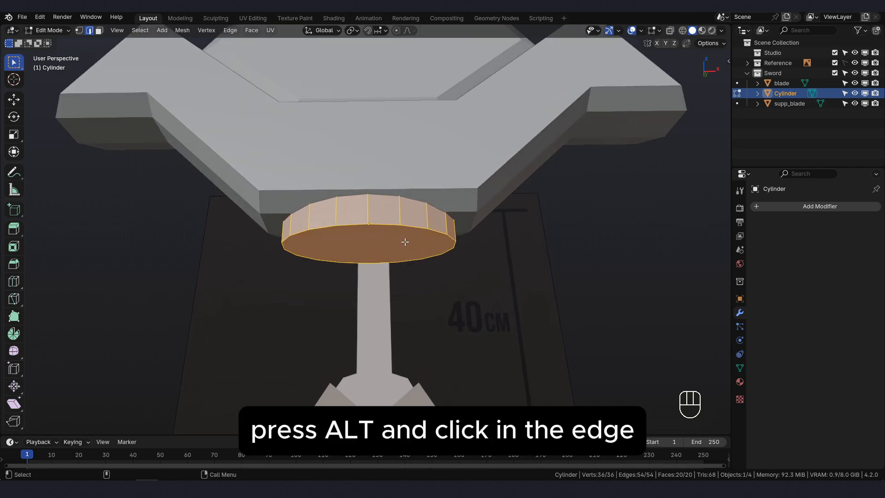
pyautogui.keyDown('alt'); pyautogui.click(383, 224); pyautogui.keyUp('alt')
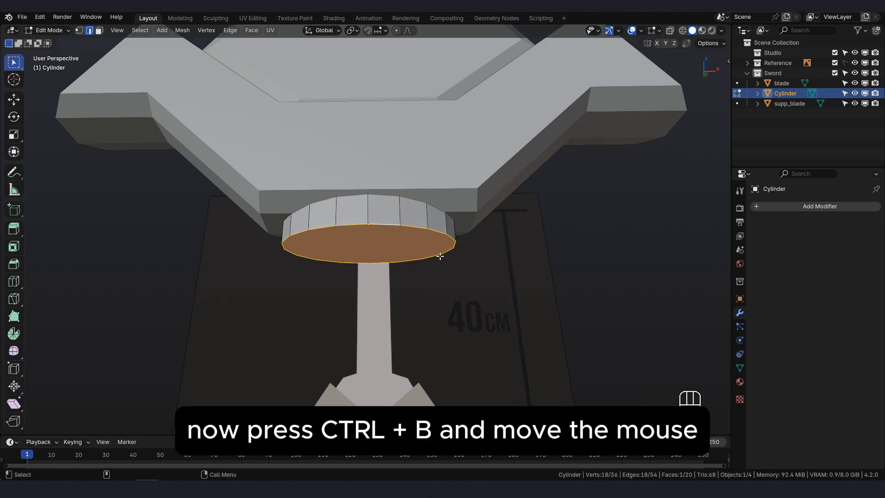
pyautogui.hotkey('ctrl', 'b')
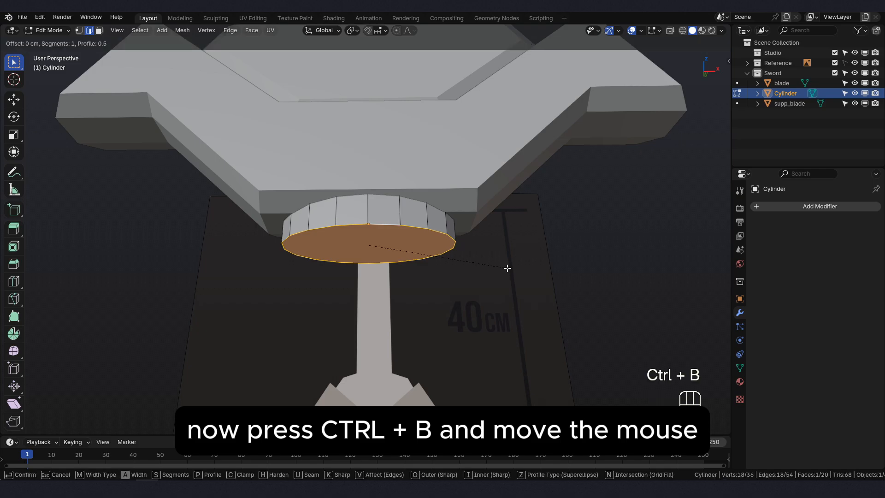
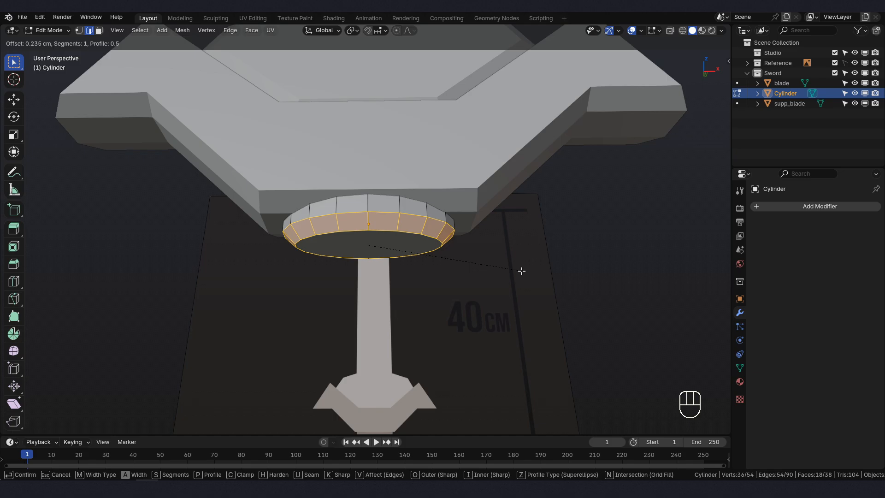
# - Bevel the cylinder's lower rim with 3 segments and a width of about 0.255 cm
pyautogui.scroll(1, 522, 271)
pyautogui.scroll(1, 522, 270)
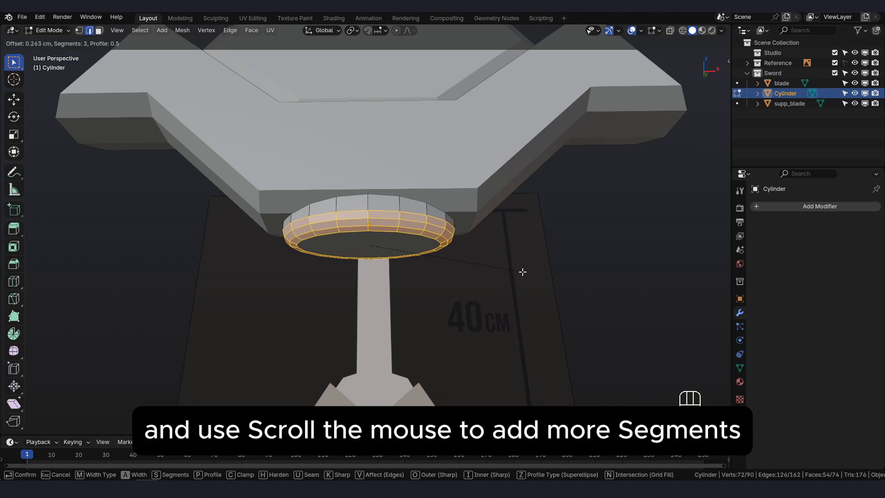
pyautogui.click(522, 272)
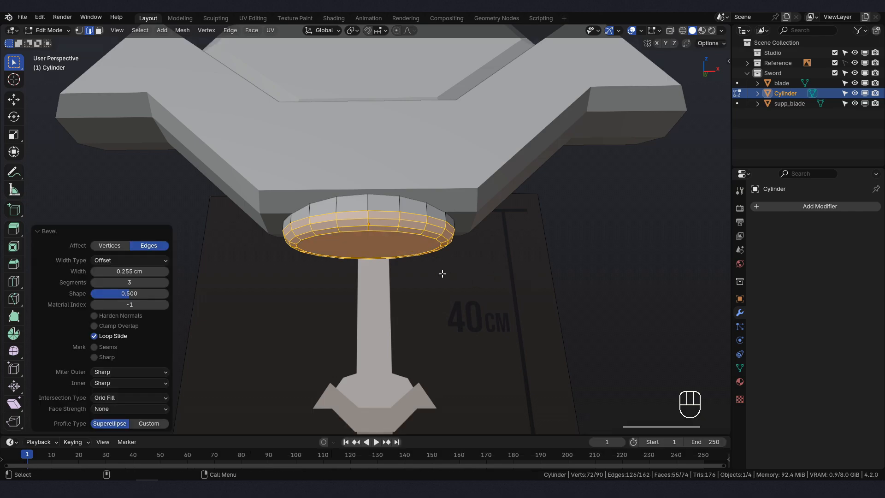
# - Return to Object Mode and rename the beveled collar object as supp_handle
pyautogui.press('KP_1')
pyautogui.scroll(1, 441, 273)
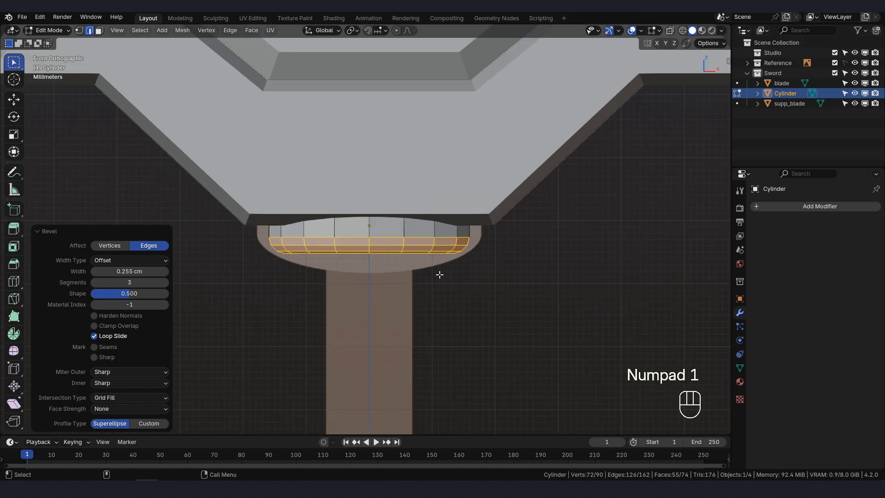
pyautogui.click(50, 31)
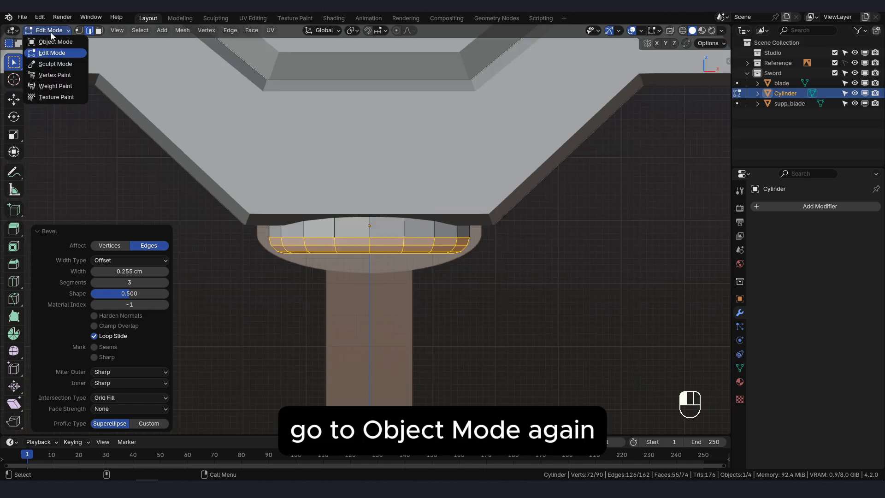
pyautogui.click(51, 45)
pyautogui.scroll(-7, 239, 146)
pyautogui.press('F2')
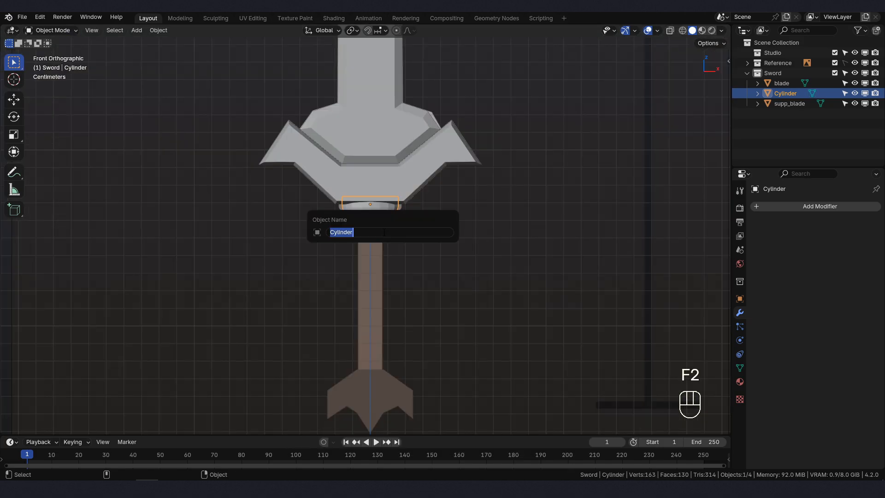
pyautogui.write('supp')
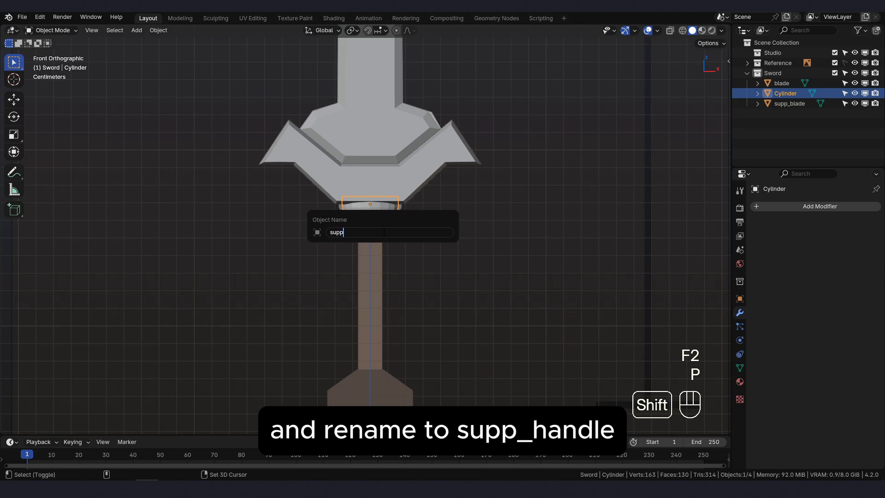
pyautogui.write('_handle')
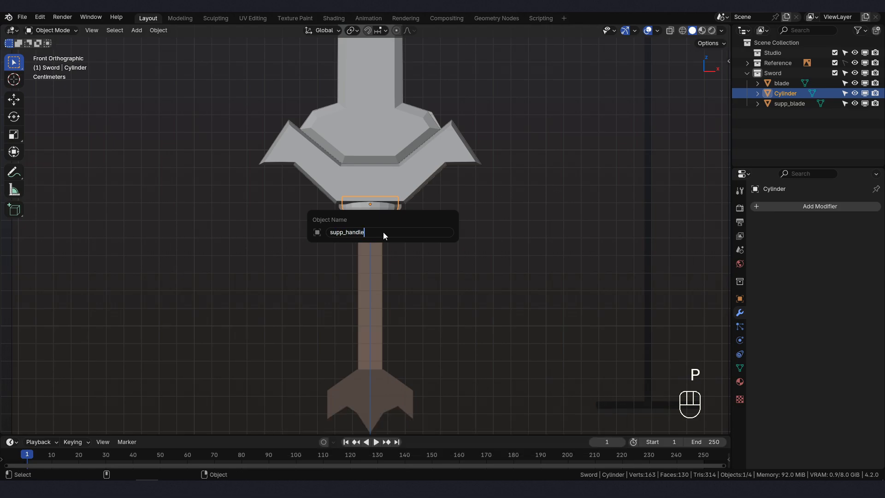
pyautogui.press('Return')
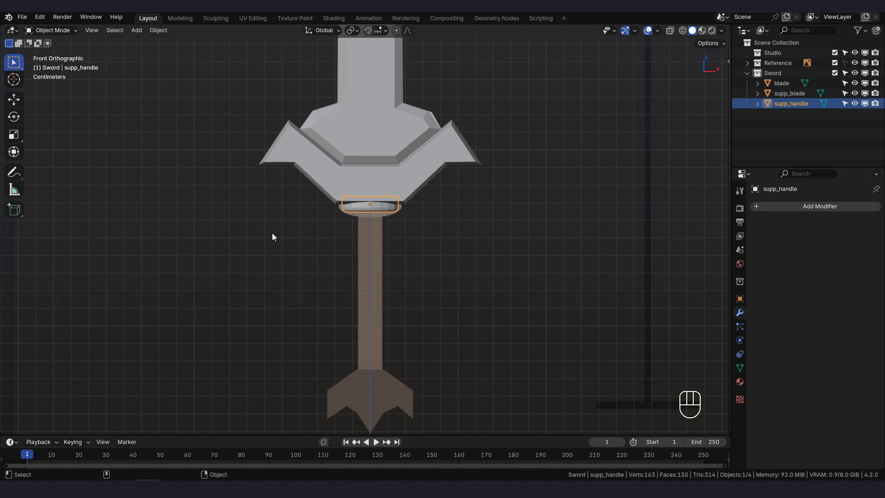
# - Add a new cylinder mesh and raise it about 11.81 cm along Z to the grip area of the reference
pyautogui.hotkey('shift', 'a')
pyautogui.moveTo(273, 233)
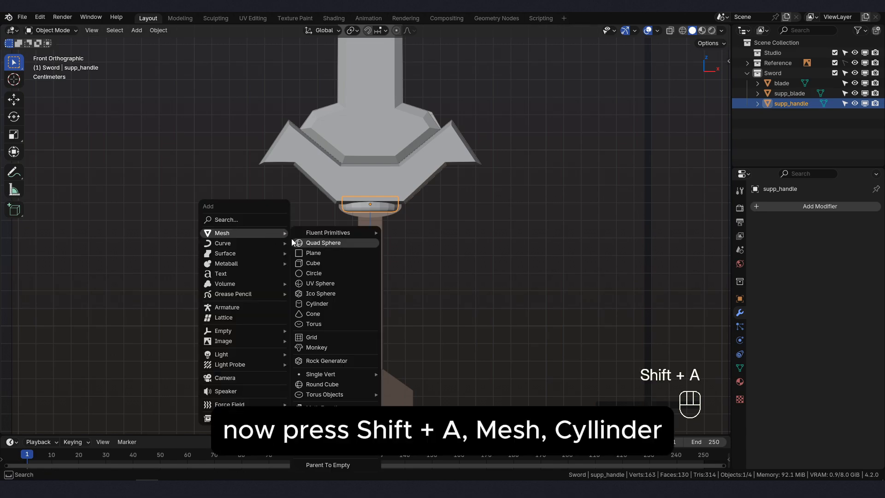
pyautogui.click(326, 305)
pyautogui.scroll(-2, 433, 343)
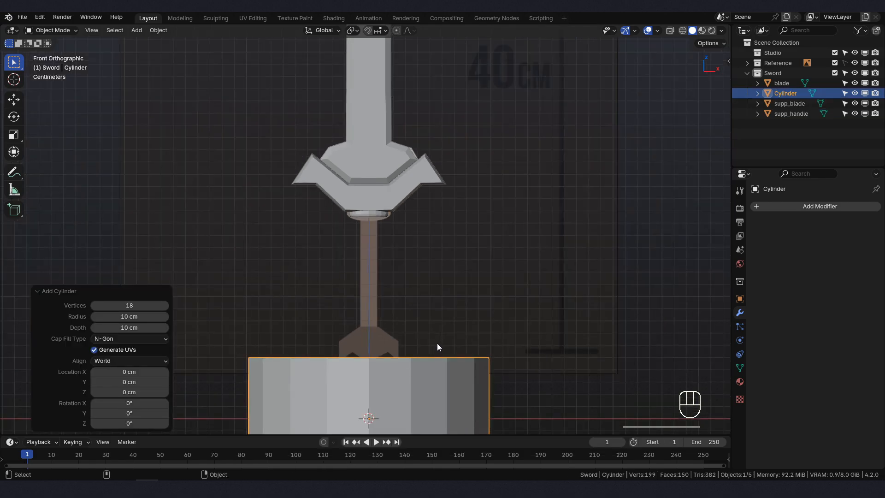
pyautogui.press('g')
pyautogui.press('z')
pyautogui.click(435, 203)
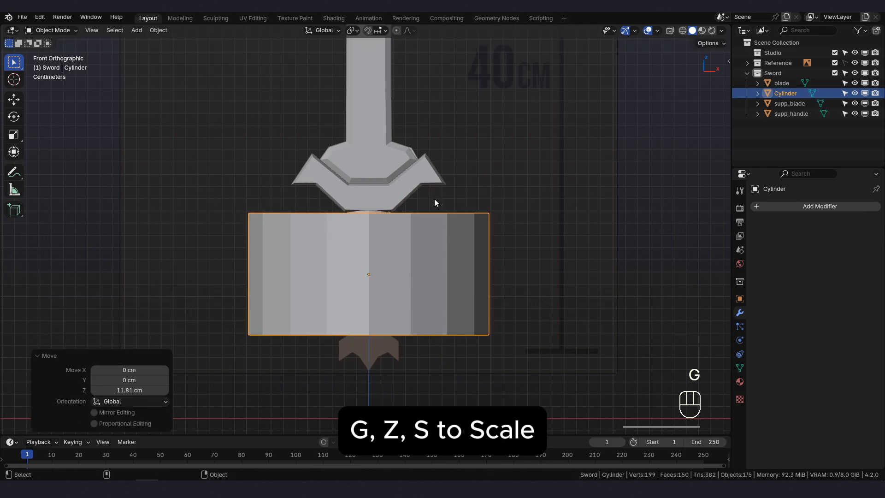
# - Scale the new cylinder down uniformly by about 0.085 and again by about 0.827 to match the grip's width
pyautogui.press('s')
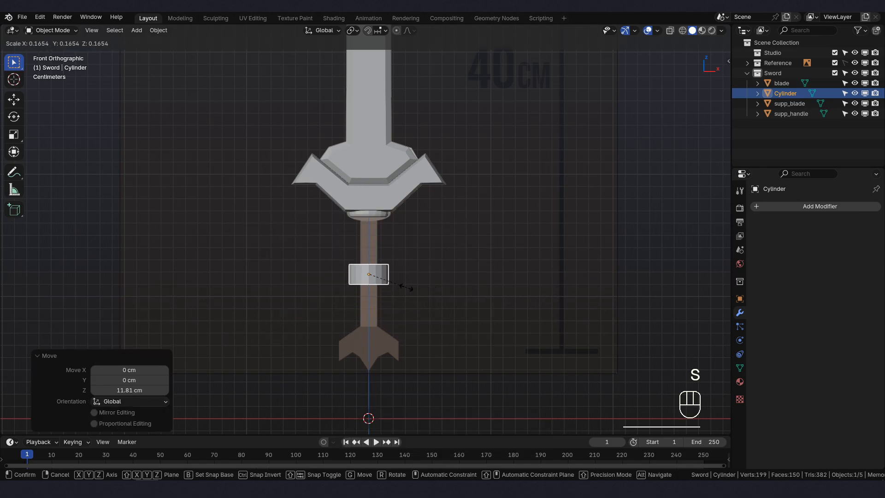
pyautogui.click(384, 284)
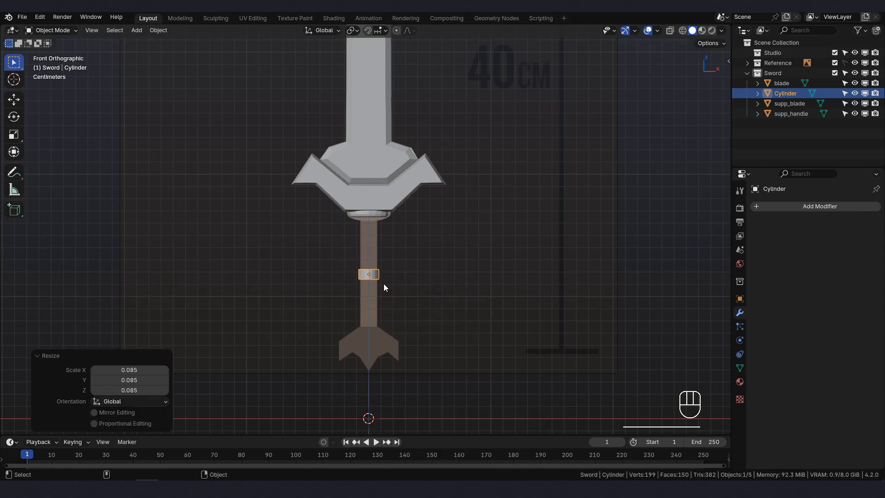
pyautogui.scroll(3, 387, 285)
pyautogui.scroll(1, 387, 286)
pyautogui.press('s')
pyautogui.click(452, 343)
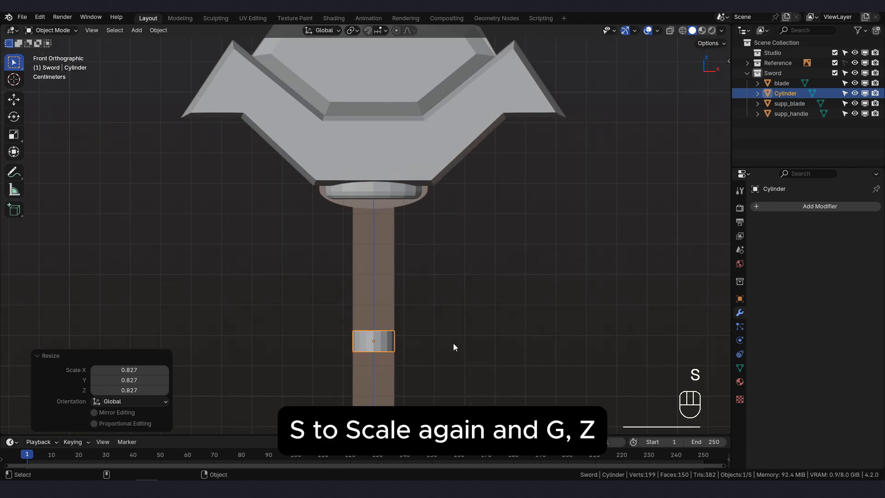
# - Move the small cylinder up along Z against the underside of the collar and shrink it uniformly by about 0.850
pyautogui.press('g')
pyautogui.press('z')
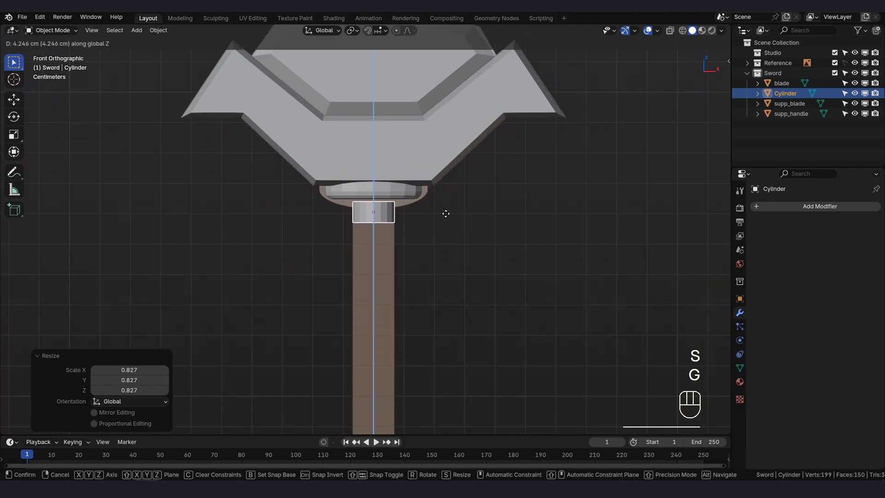
pyautogui.click(446, 208)
pyautogui.moveTo(445, 208); pyautogui.dragTo(317, 163, button='middle')
pyautogui.scroll(4, 391, 207)
pyautogui.moveTo(391, 208); pyautogui.dragTo(422, 226, button='middle')
pyautogui.press('s')
pyautogui.click(518, 213)
pyautogui.press('KP_1')
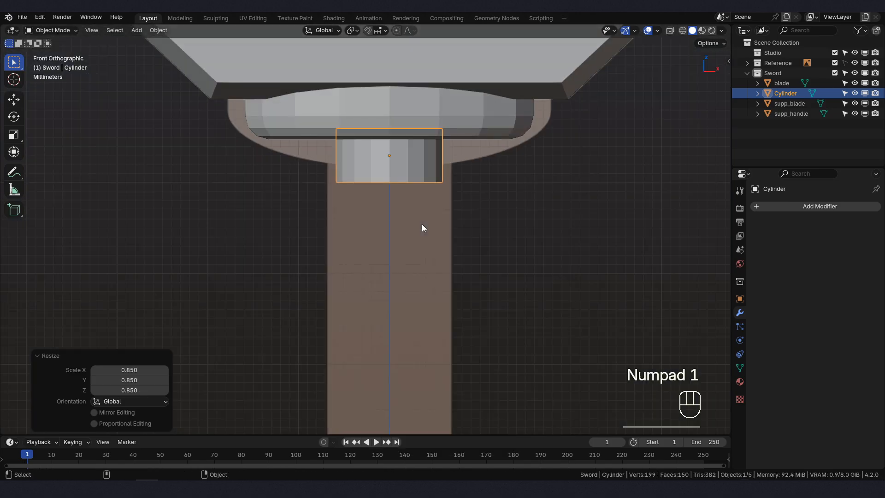
# - Apply the small cylinder's rotation and scale
pyautogui.scroll(-4, 422, 228)
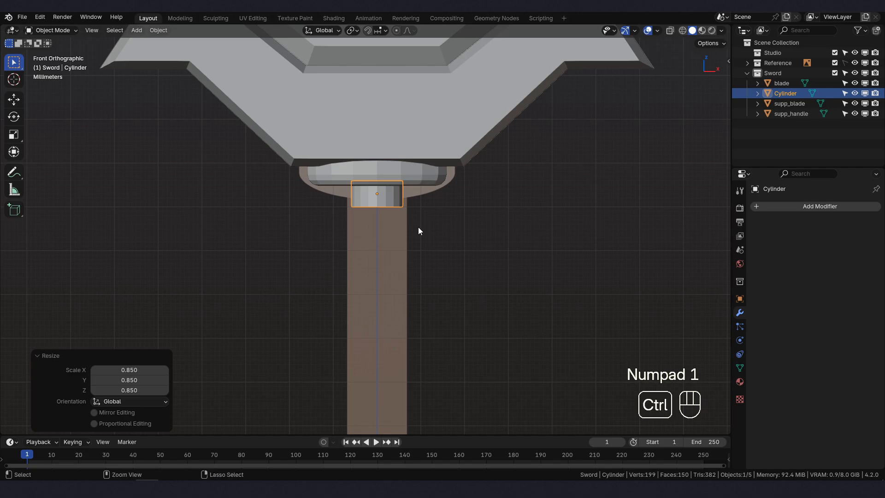
pyautogui.hotkey('ctrl', 'a')
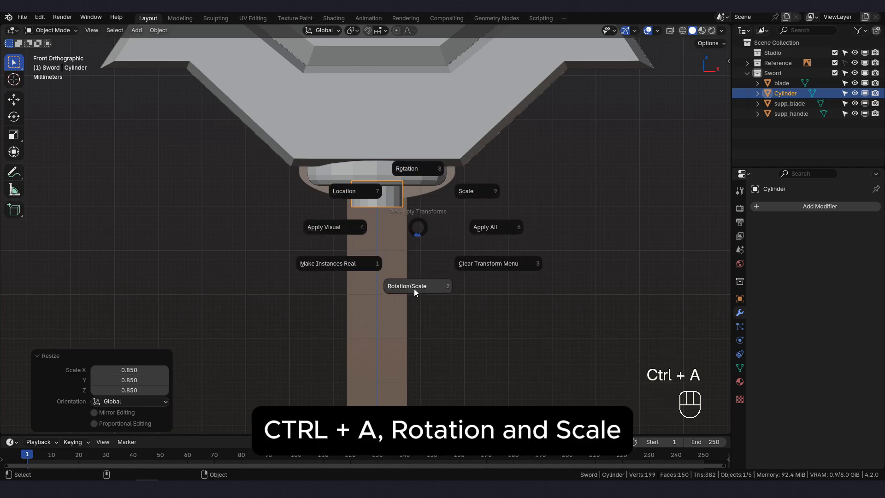
pyautogui.click(414, 289)
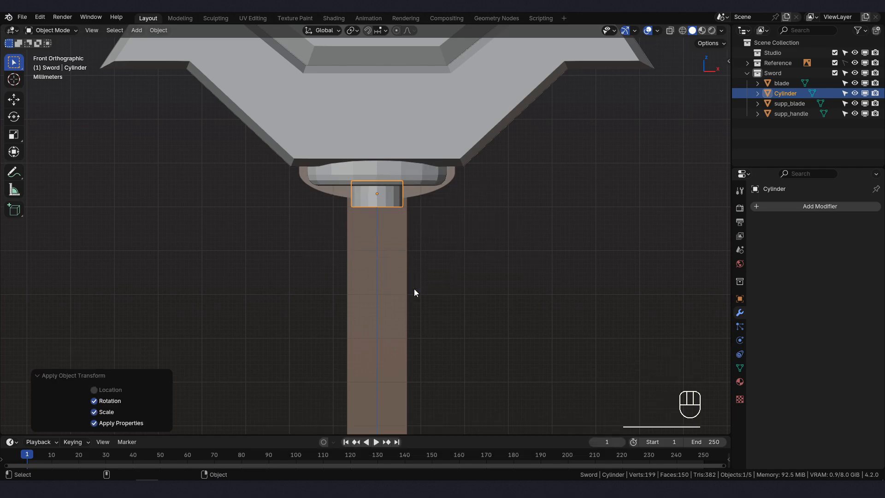
# - In Edit Mode, move the cylinder's bottom face down about 8.41 cm along Z to the top of the reference pommel
pyautogui.click(44, 32)
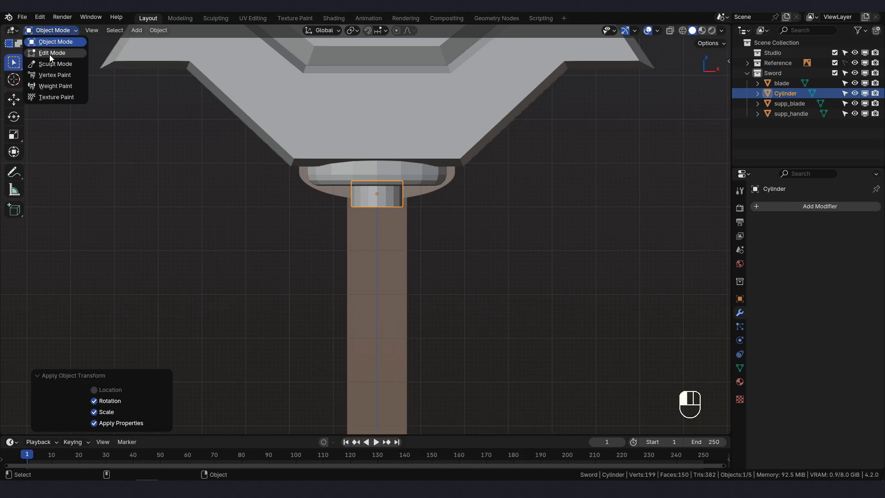
pyautogui.click(50, 53)
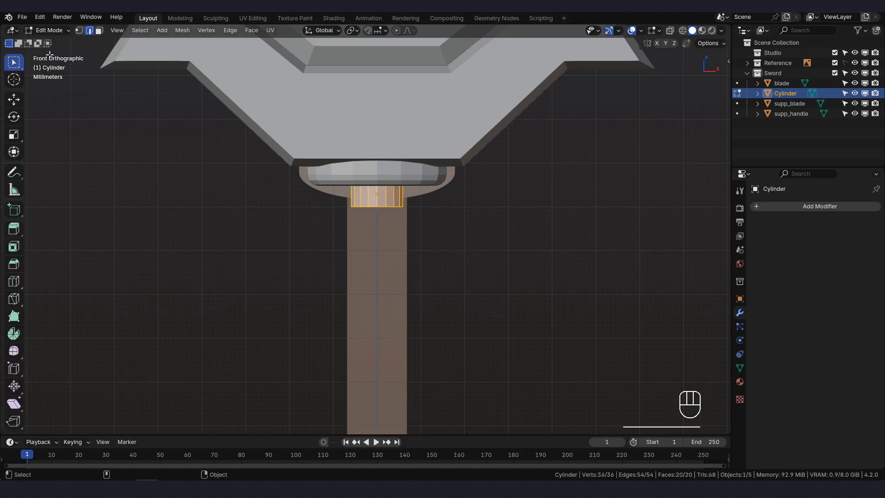
pyautogui.click(99, 30)
pyautogui.moveTo(462, 255); pyautogui.dragTo(452, 202, button='middle')
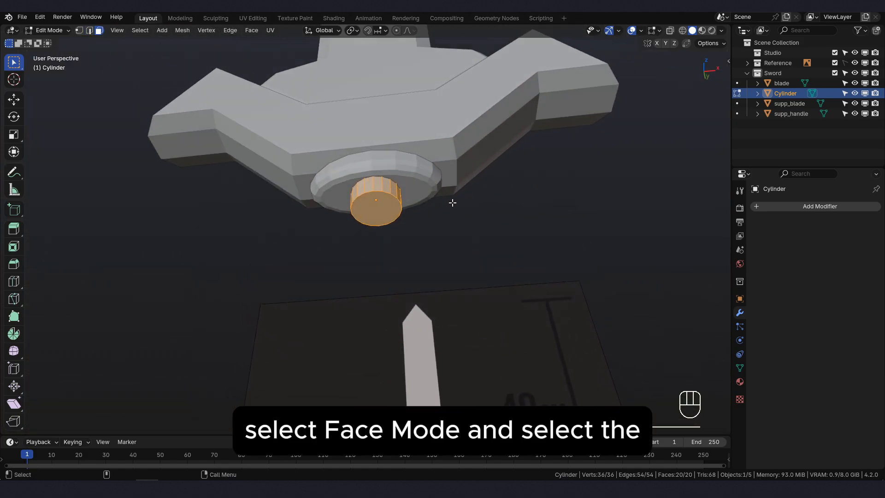
pyautogui.click(380, 213)
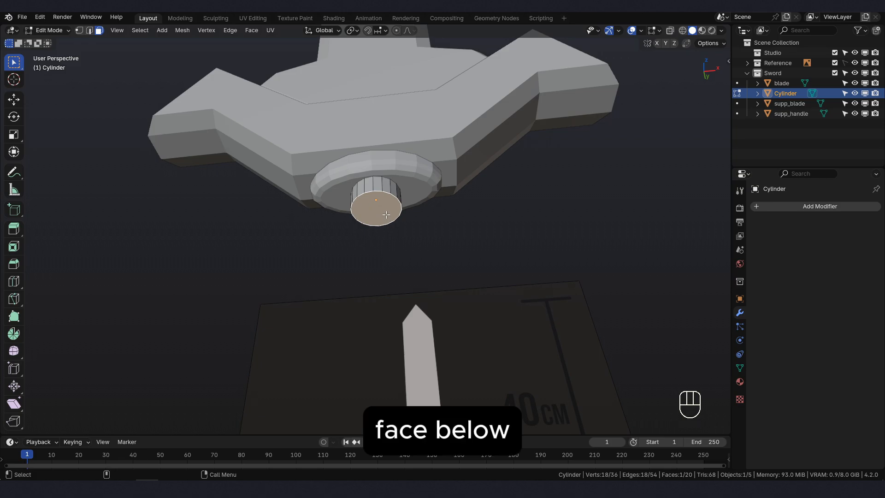
pyautogui.press('KP_1')
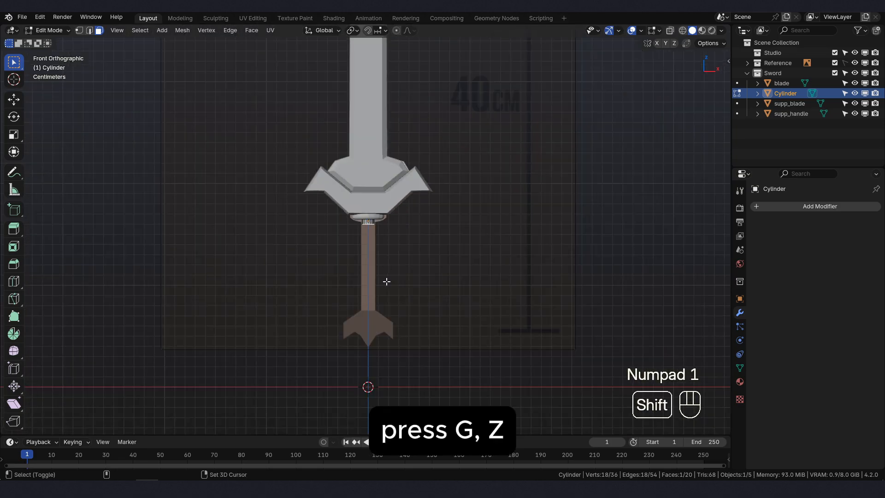
pyautogui.scroll(3, 381, 256)
pyautogui.press('g')
pyautogui.press('z')
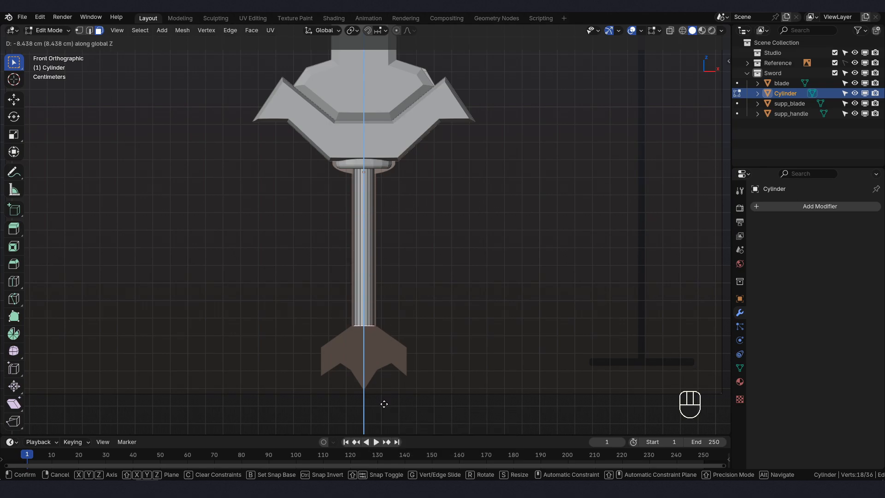
pyautogui.click(384, 403)
pyautogui.scroll(2, 384, 383)
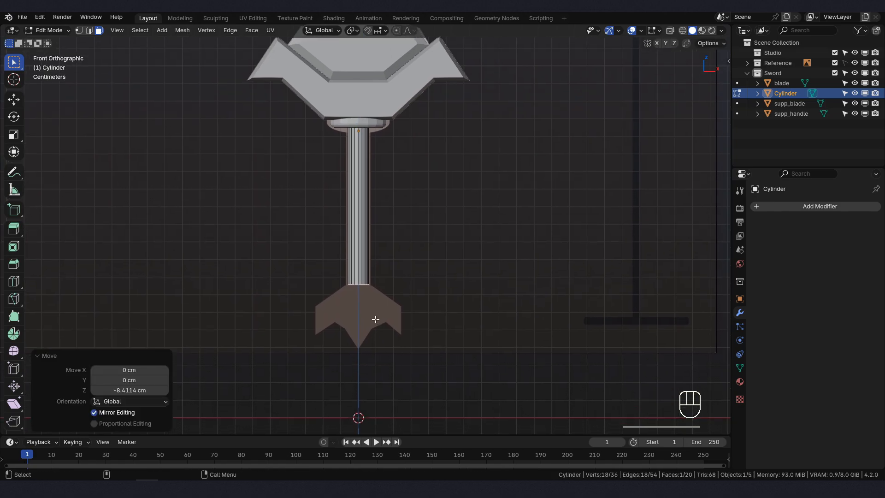
# - Return to Object Mode and rename the lengthened cylinder as handle
pyautogui.click(65, 33)
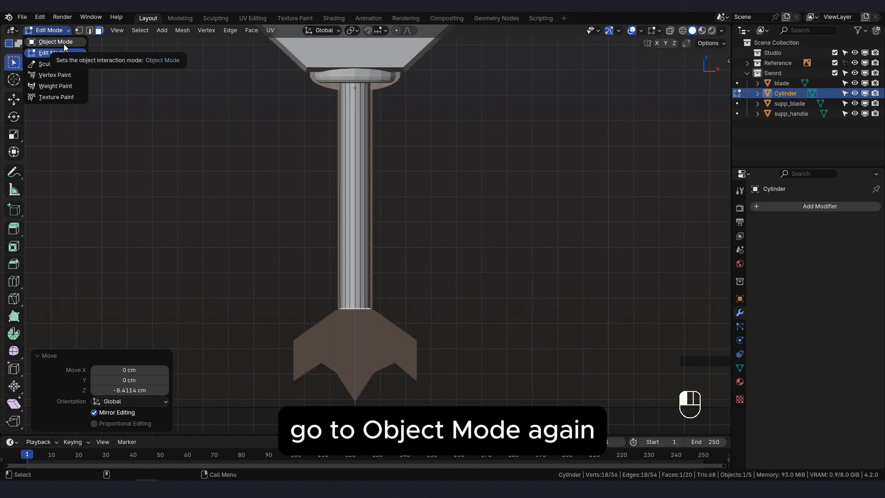
pyautogui.click(64, 42)
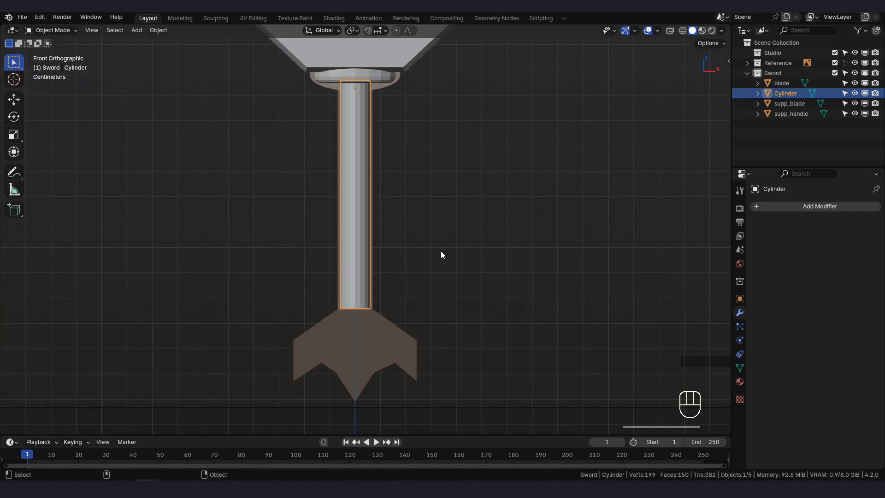
pyautogui.press('F2')
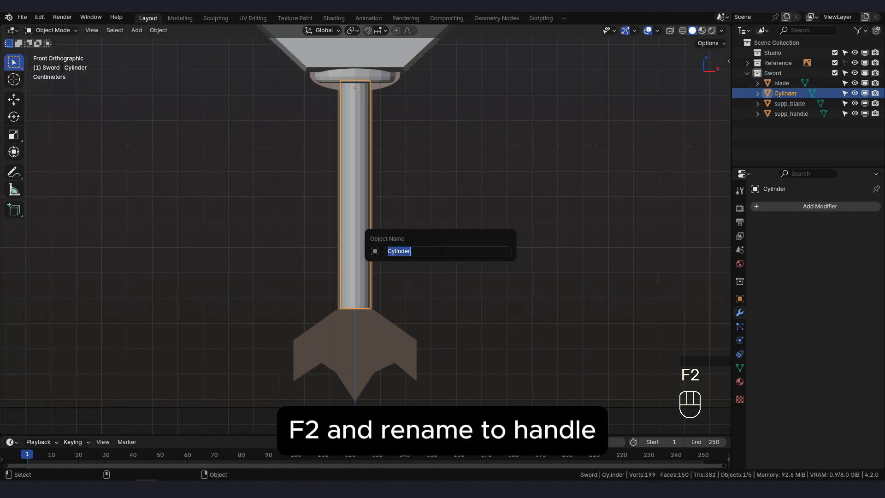
pyautogui.write('handle')
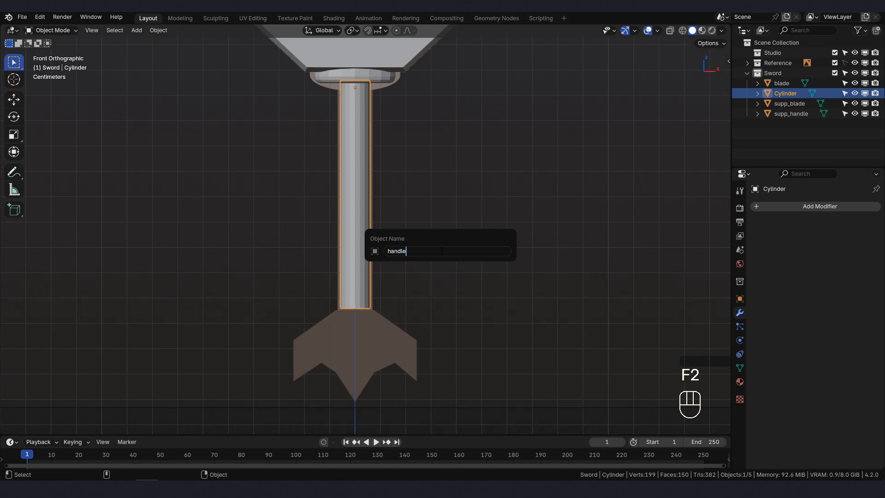
pyautogui.press('Return')
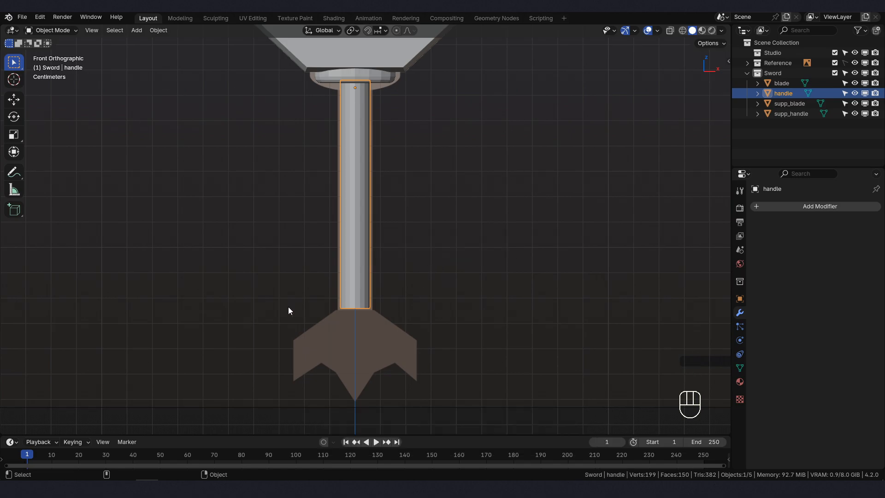
# - Add a single-vertex mesh object for tracing the pommel
pyautogui.scroll(-2, 286, 308)
pyautogui.keyDown('shift'); pyautogui.moveTo(269, 310); pyautogui.dragTo(269, 292, button='middle'); pyautogui.keyUp('shift')
pyautogui.scroll(1, 222, 261)
pyautogui.hotkey('shift', 'a')
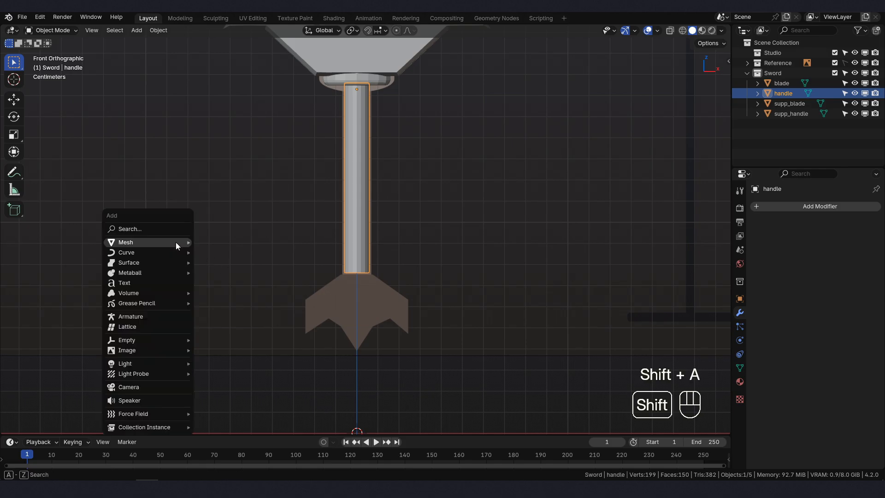
pyautogui.moveTo(176, 242)
pyautogui.moveTo(227, 383)
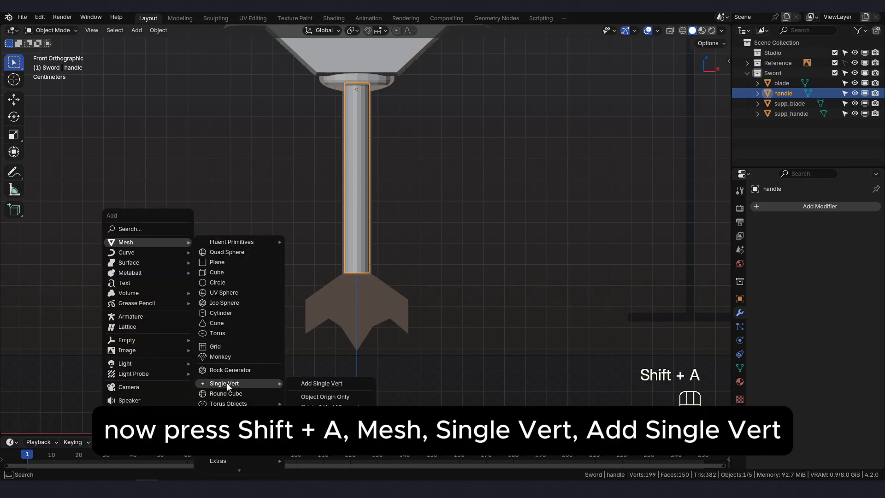
pyautogui.click(314, 382)
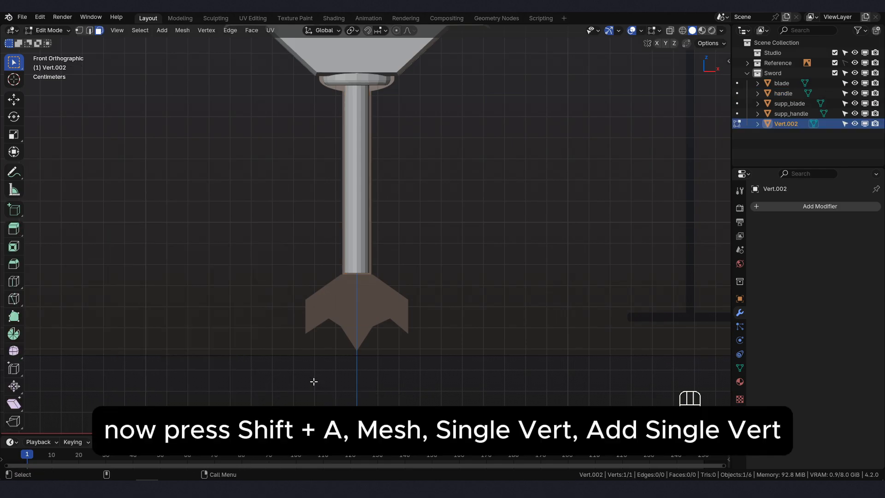
pyautogui.scroll(-1, 379, 362)
pyautogui.press('g')
pyautogui.press('z')
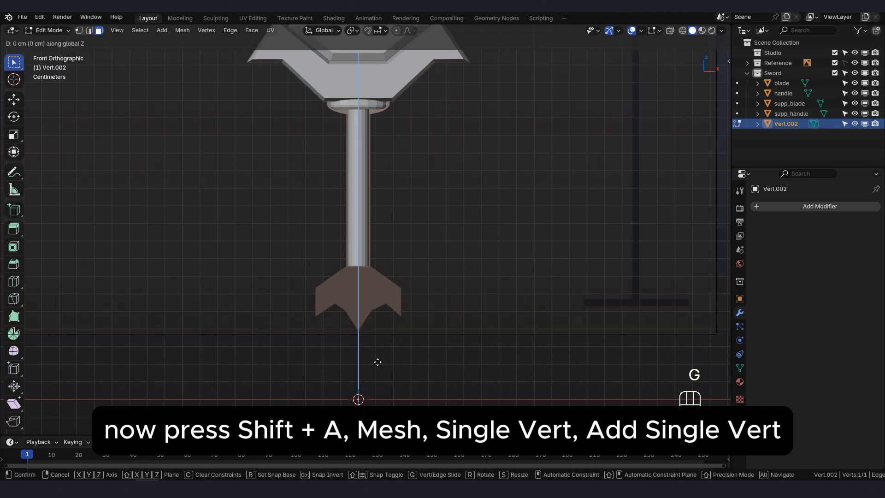
pyautogui.rightClick(378, 363)
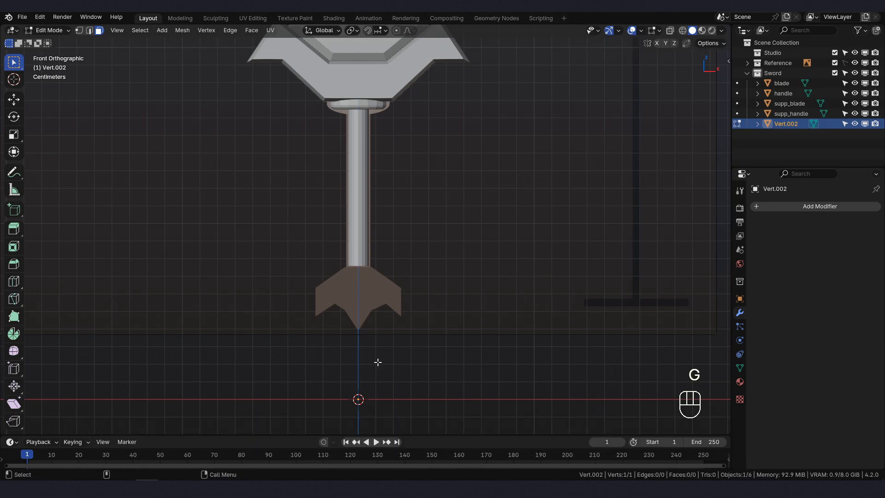
# - In vertex select mode, move the single vertex up about 7.52 cm along Z to the top centre of the reference pommel
pyautogui.click(80, 32)
pyautogui.press('g')
pyautogui.click(364, 249)
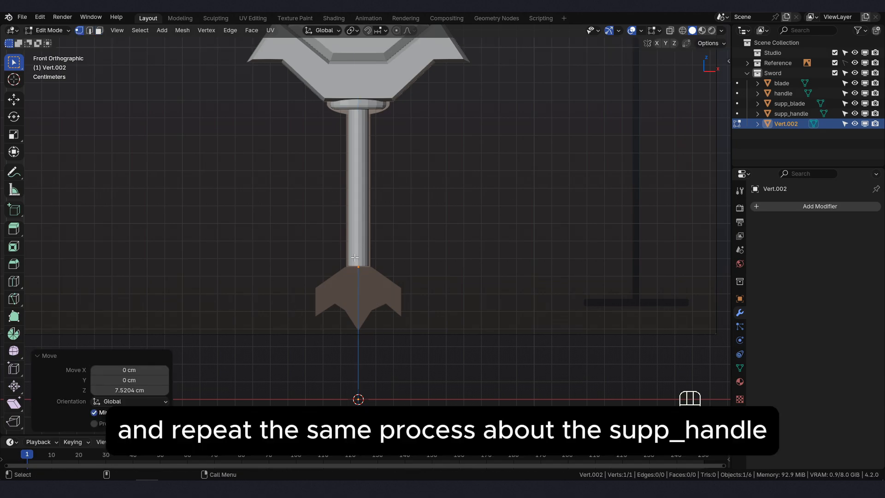
# - Move the vertex along X to the upper-left corner of the reference pommel
pyautogui.press('KP_Decimal')
pyautogui.press('g')
pyautogui.press('x')
pyautogui.click(317, 226)
# - Extrude four points along the pommel's left outline: the shoulder, straight down to the outer tip, up to the notch, and down to the inner corner
pyautogui.scroll(-2, 300, 258)
pyautogui.keyDown('shift'); pyautogui.moveTo(292, 267); pyautogui.dragTo(390, 185, button='middle'); pyautogui.keyUp('shift')
pyautogui.press('e')
pyautogui.click(272, 270)
pyautogui.press('e')
pyautogui.press('z')
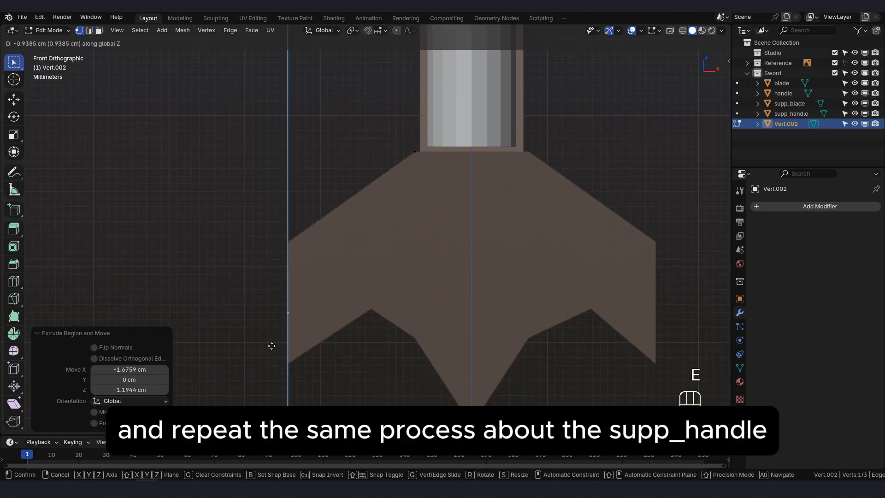
pyautogui.click(274, 391)
pyautogui.click(436, 302)
pyautogui.press('e')
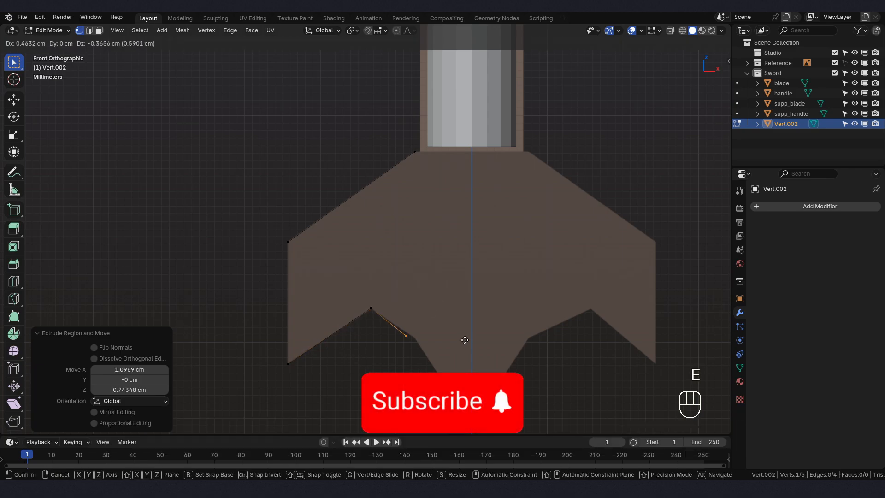
pyautogui.click(473, 342)
# - In Object Mode, add a Mirror modifier on the X axis to the outline and enable Clipping
pyautogui.press('Tab')
pyautogui.click(792, 205)
pyautogui.click(695, 229)
pyautogui.click(806, 286)
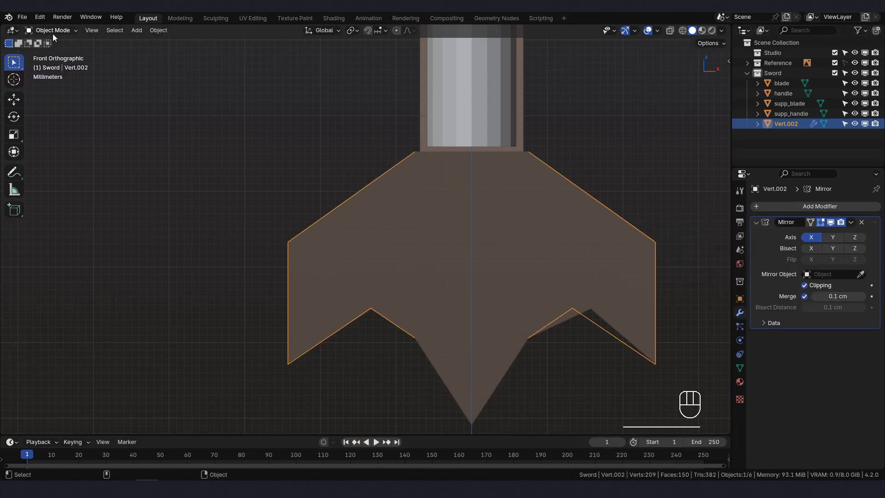
# - In Edit Mode, extrude the outline's last vertex about 0.74 cm in X and -1.15 cm in Z to the pommel's central lower tip
pyautogui.click(53, 32)
pyautogui.click(51, 53)
pyautogui.keyDown('shift'); pyautogui.moveTo(427, 317); pyautogui.dragTo(363, 195, button='middle'); pyautogui.keyUp('shift')
pyautogui.press('e')
pyautogui.click(409, 305)
# - Extrude the outline's upper-left vertex along X to the centre line to close the pommel's top edge
pyautogui.keyDown('shift'); pyautogui.moveTo(401, 109); pyautogui.dragTo(385, 265, button='middle'); pyautogui.keyUp('shift')
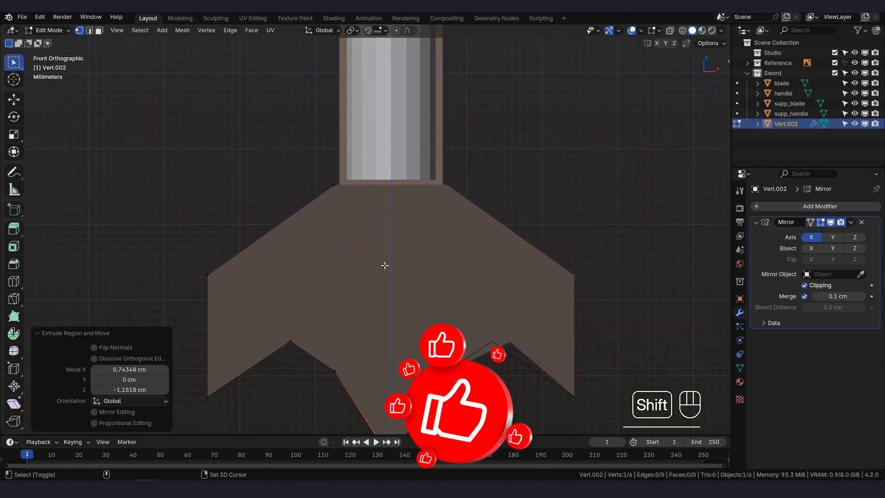
pyautogui.click(335, 185)
pyautogui.press('e')
pyautogui.press('x')
pyautogui.click(391, 185)
# - Return to Object Mode and apply the outline's Mirror modifier
pyautogui.press('Tab')
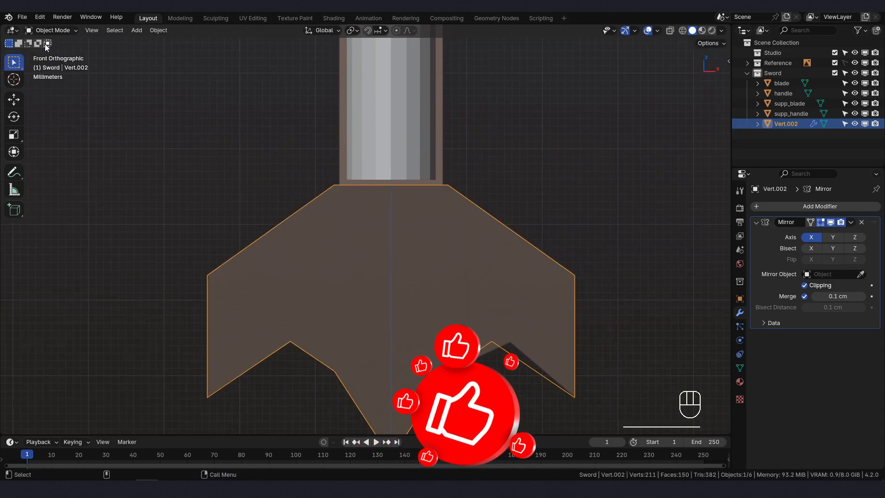
pyautogui.click(851, 222)
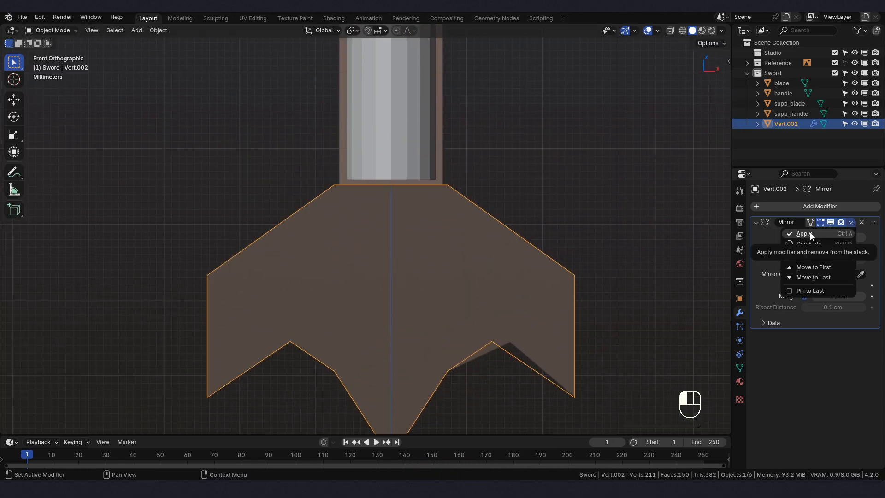
pyautogui.click(810, 234)
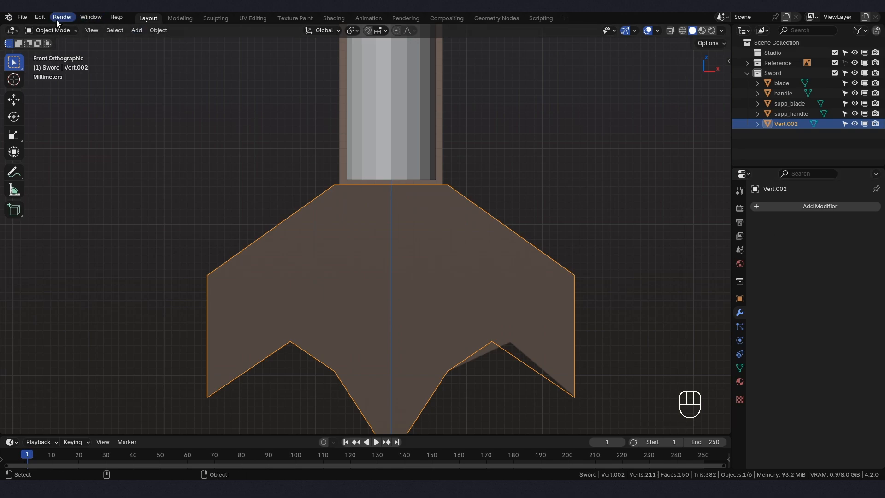
# - In Edit Mode, dissolve the middle vertex on the pommel outline's top edge
pyautogui.click(49, 30)
pyautogui.click(51, 52)
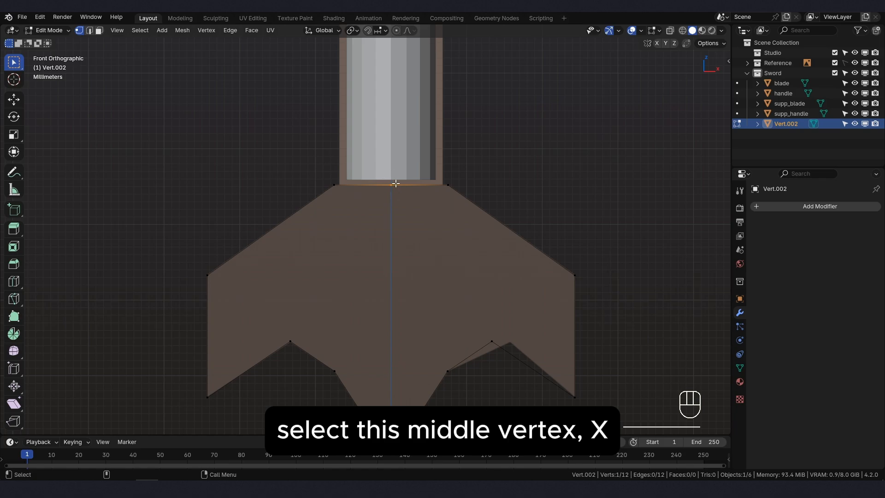
pyautogui.press('x')
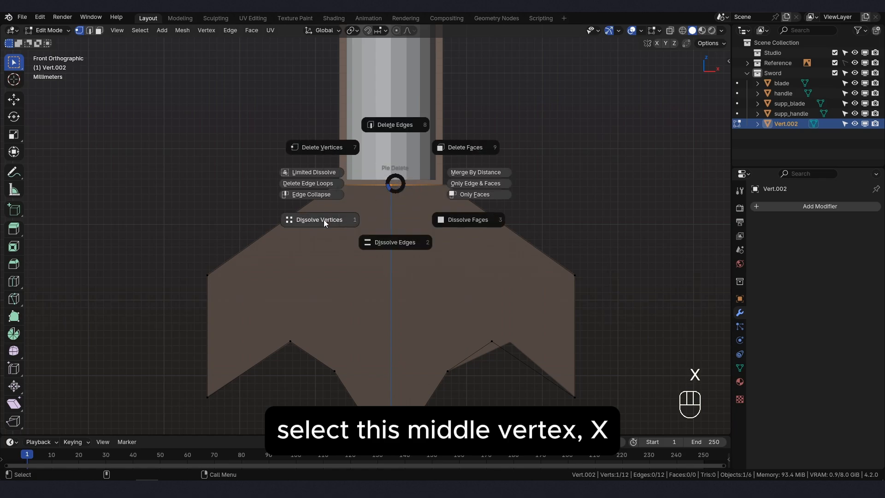
pyautogui.click(324, 219)
# - Select the whole linked outline, fill it with a face and extrude the face about -1.26 cm along its normal
pyautogui.scroll(-2, 336, 209)
pyautogui.press('l')
pyautogui.moveTo(336, 209); pyautogui.dragTo(435, 219, button='middle')
pyautogui.press('f')
pyautogui.press('e')
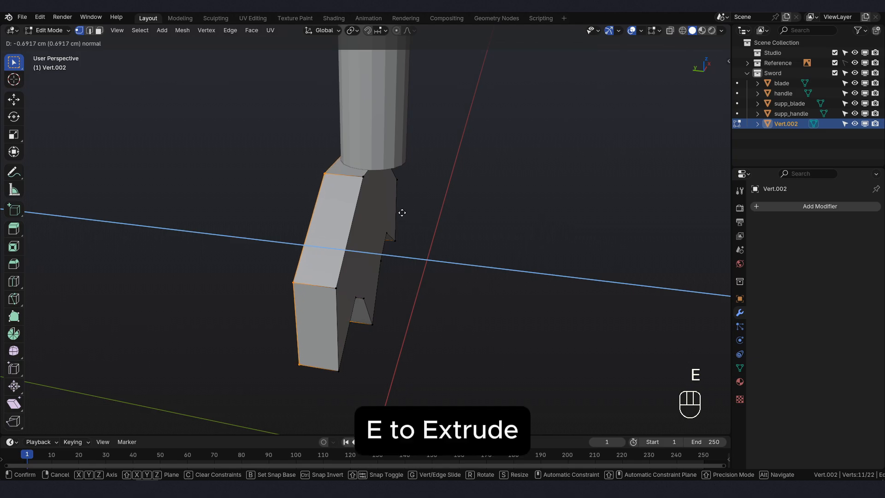
pyautogui.click(376, 207)
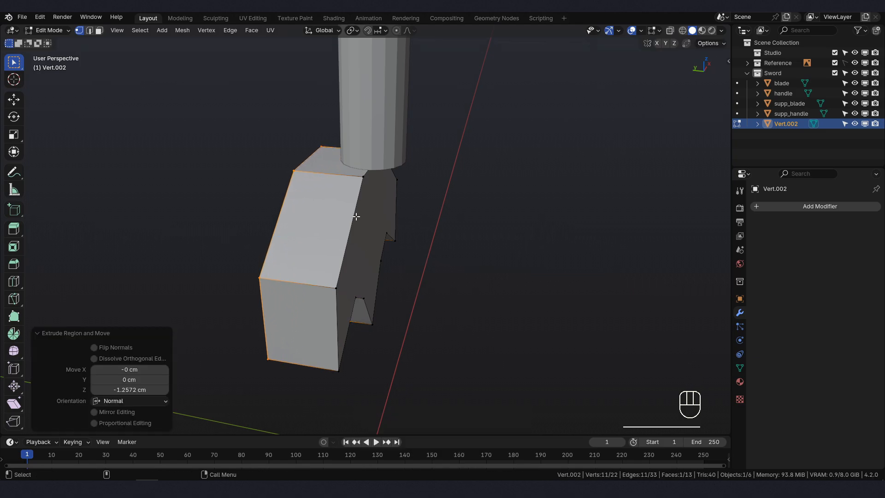
# - Select the entire pommel mesh and move it about -0.59 cm along Y under the handle
pyautogui.press('l')
pyautogui.press('l')
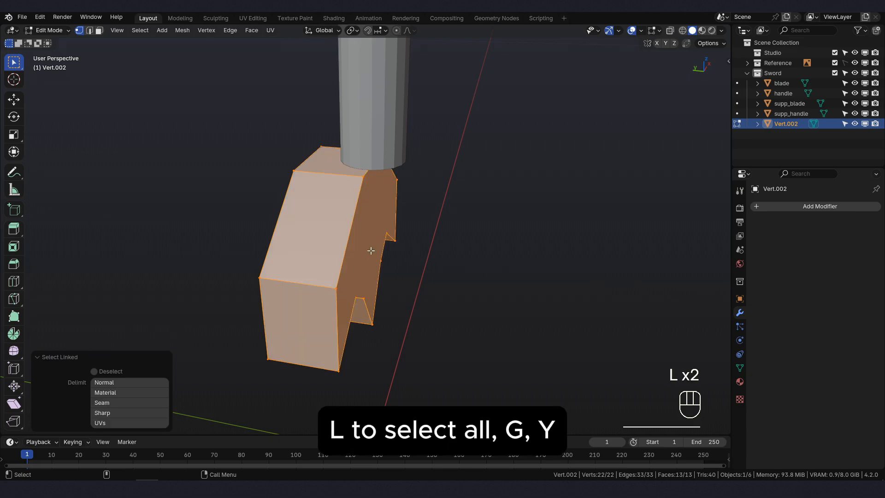
pyautogui.press('g')
pyautogui.press('y')
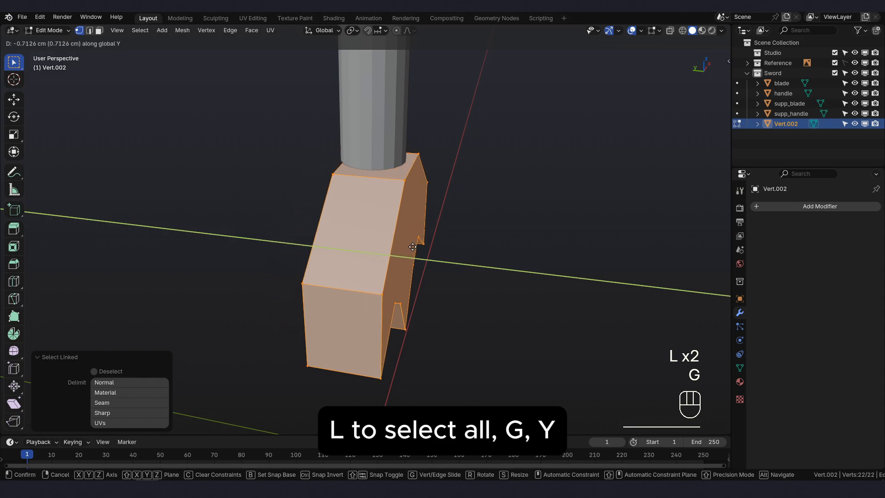
pyautogui.click(407, 244)
# - Move the pommel mesh up about 0.097 cm along Z to meet the handle's lower end
pyautogui.press('KP_1')
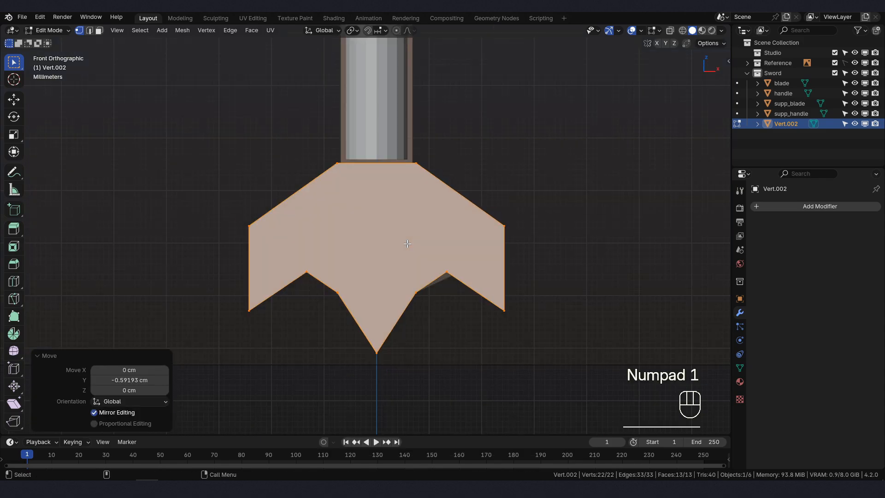
pyautogui.press('g')
pyautogui.press('z')
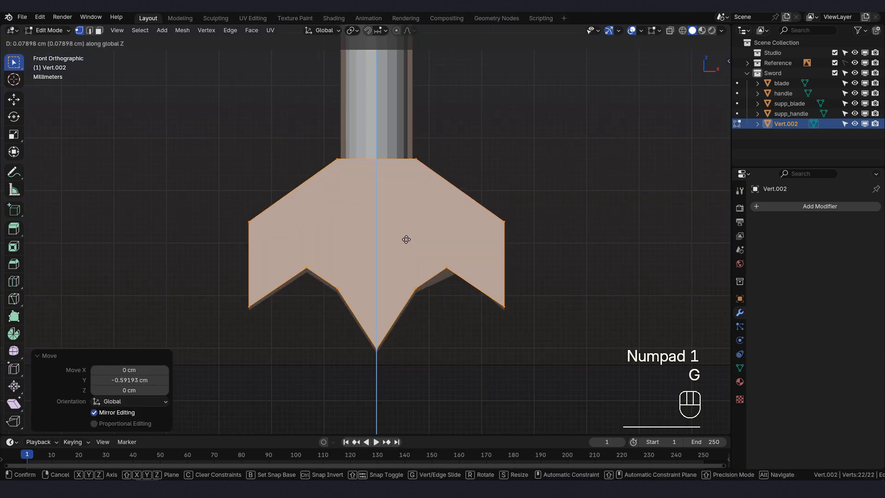
pyautogui.click(405, 238)
# - Nudge the pommel mesh along Y in small moves to centre it on the handle, ending with a move of about -0.011 cm
pyautogui.moveTo(405, 238); pyautogui.dragTo(504, 278, button='middle')
pyautogui.press('s')
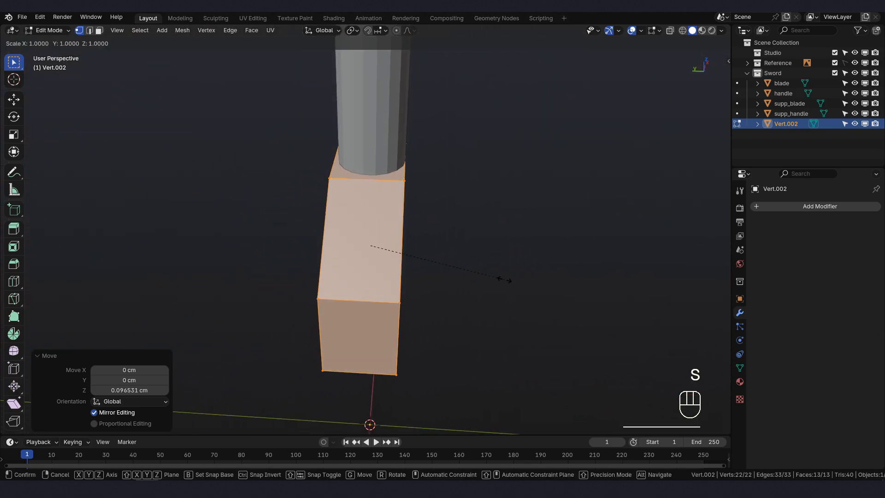
pyautogui.press('g')
pyautogui.press('y')
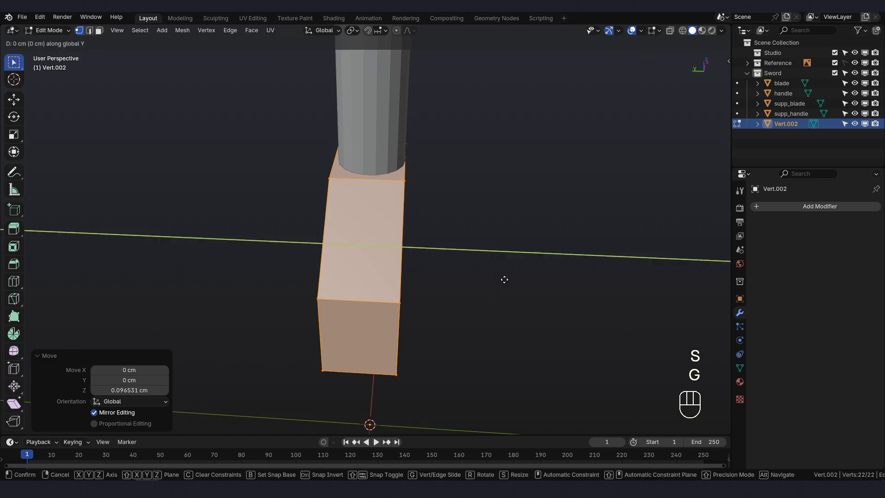
pyautogui.click(505, 279)
pyautogui.moveTo(504, 279); pyautogui.dragTo(398, 212, button='middle')
pyautogui.press('g')
pyautogui.press('y')
pyautogui.click(450, 270)
pyautogui.press('g')
pyautogui.press('y')
pyautogui.click(460, 295)
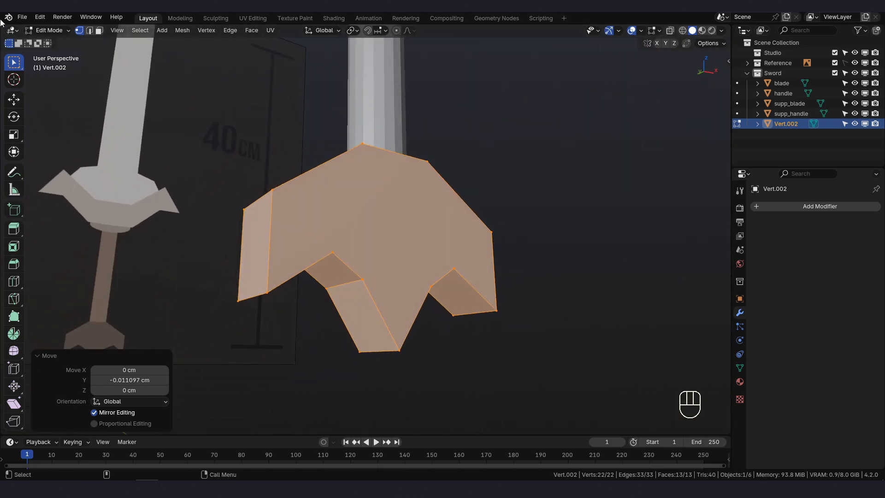
# - In face select mode, select the pommel's front and back faces and inset them about 0.21 cm thick with about 0.20 cm outward depth
pyautogui.click(99, 31)
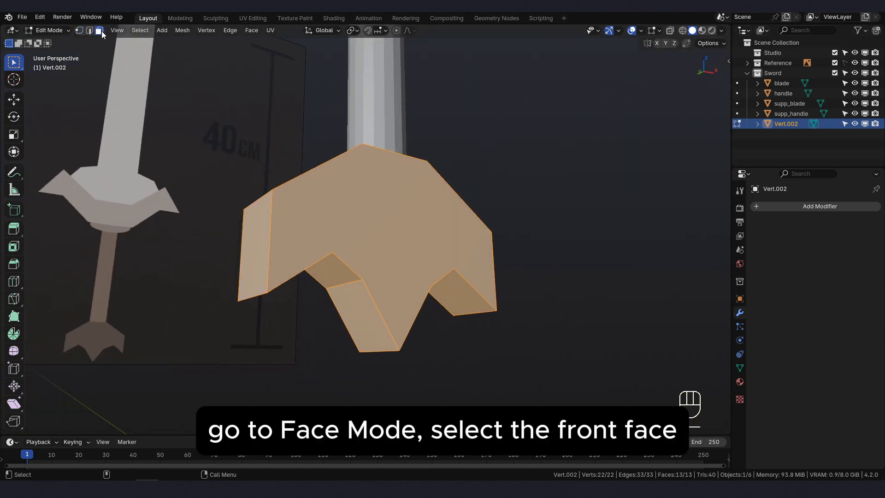
pyautogui.click(359, 223)
pyautogui.moveTo(412, 235); pyautogui.dragTo(385, 243, button='middle')
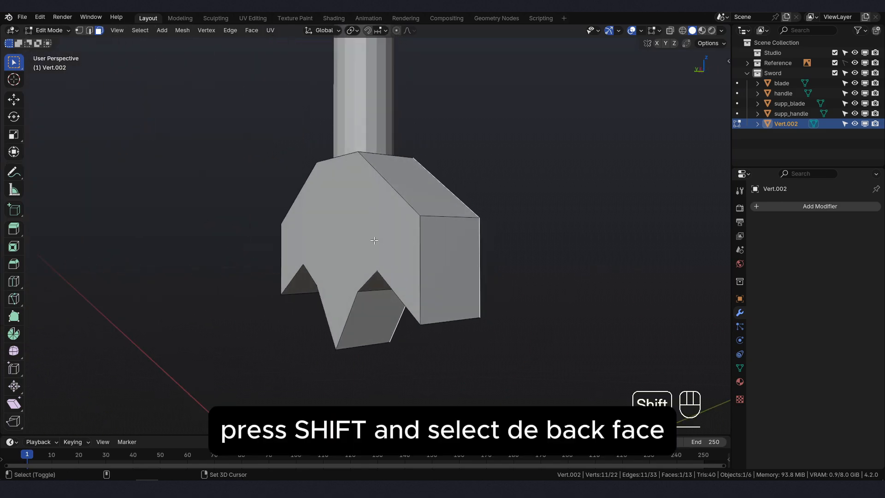
pyautogui.keyDown('shift'); pyautogui.click(374, 231); pyautogui.keyUp('shift')
pyautogui.moveTo(447, 241); pyautogui.dragTo(390, 275, button='middle')
pyautogui.press('i')
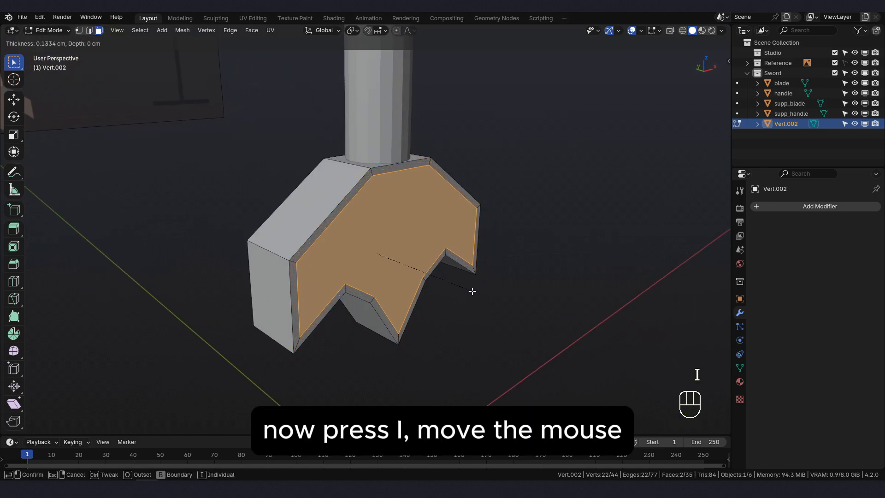
pyautogui.press('ctrl')
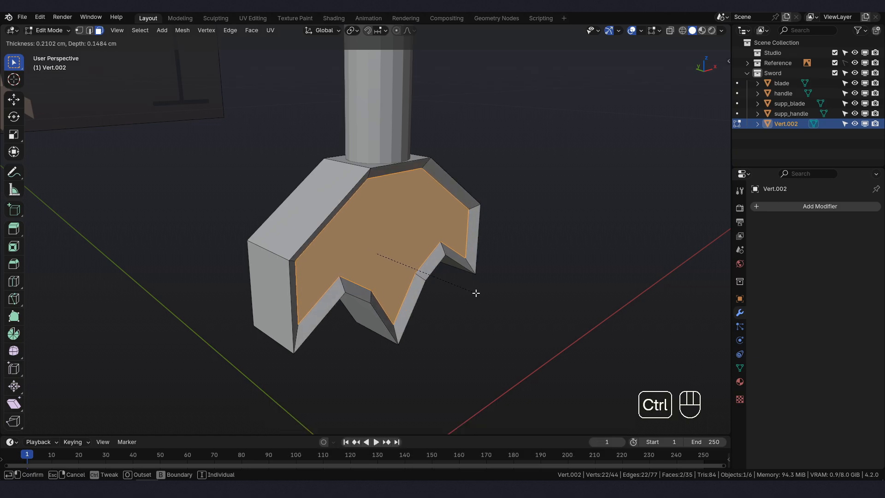
pyautogui.click(478, 295)
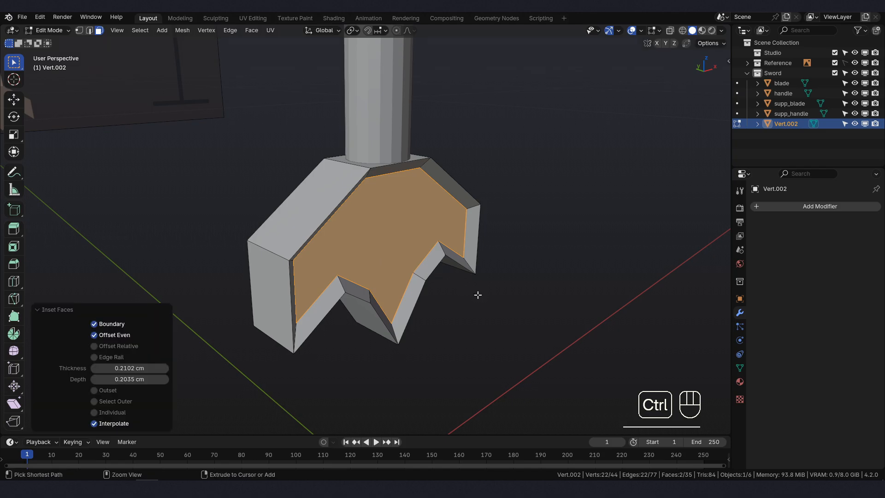
# - Inset the front and back faces again with about 0.10 cm thickness and about -0.09 cm depth
pyautogui.press('i')
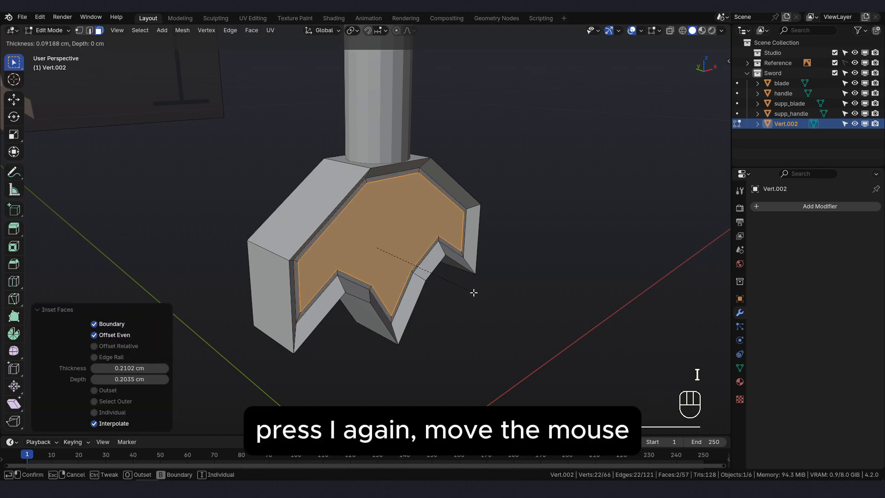
pyautogui.press('ctrl')
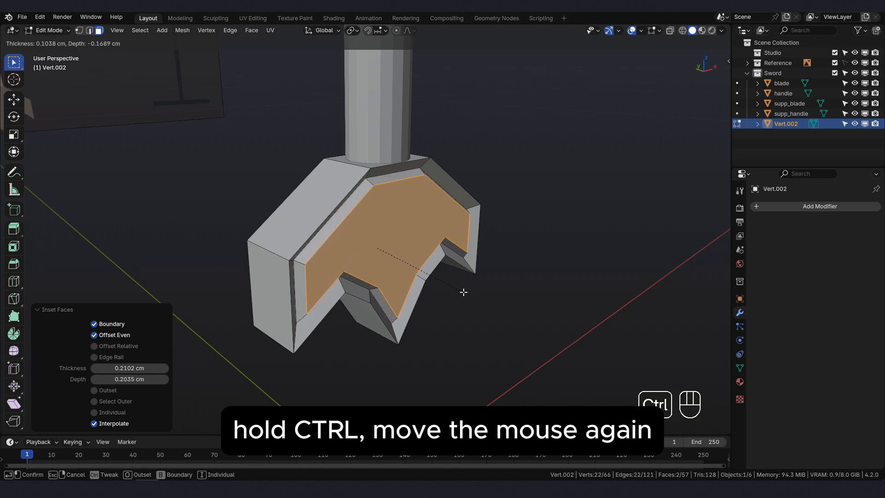
pyautogui.click(468, 292)
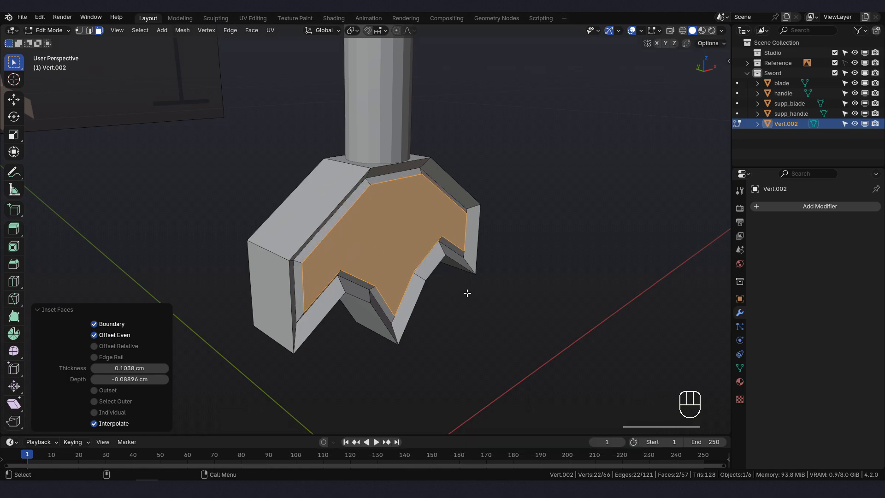
pyautogui.moveTo(468, 292); pyautogui.dragTo(316, 297, button='middle')
# - Return to Object Mode and rename the pommel object below_handle
pyautogui.press('KP_1')
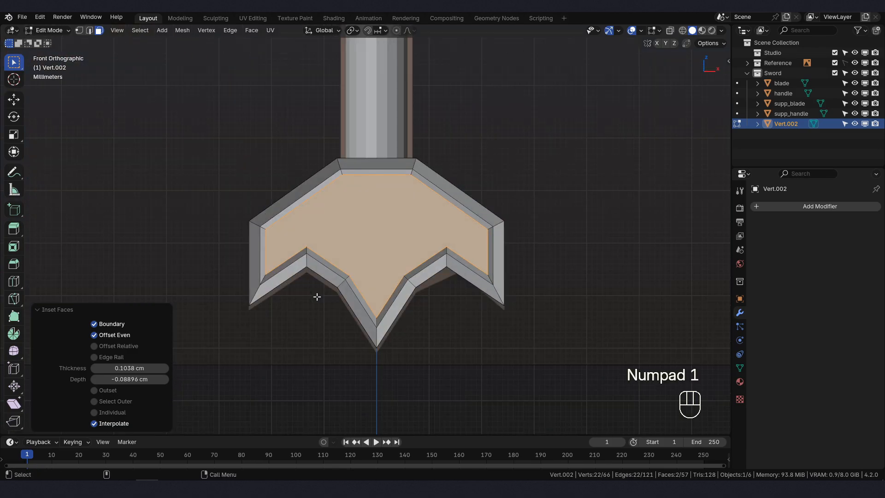
pyautogui.scroll(-5, 322, 291)
pyautogui.press('Tab')
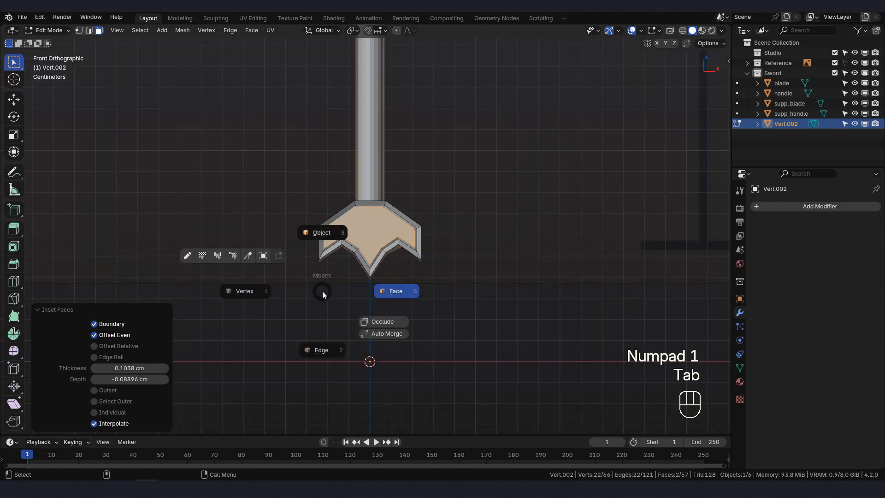
pyautogui.click(59, 31)
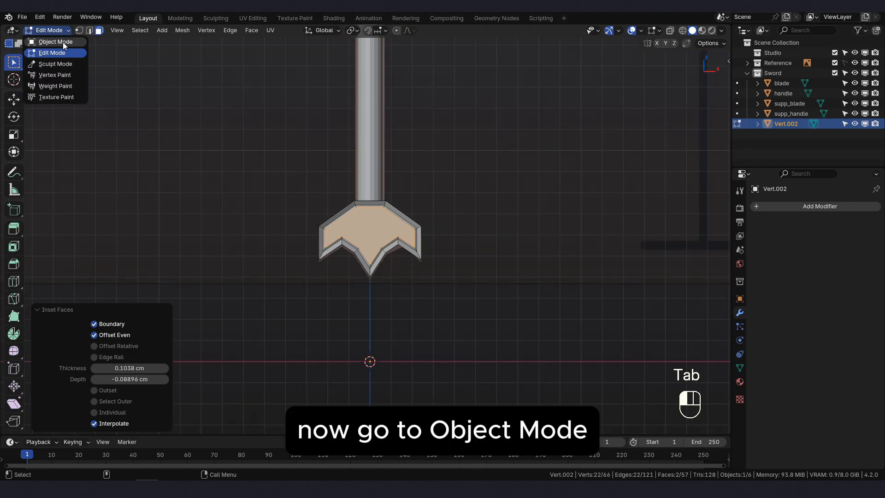
pyautogui.click(62, 43)
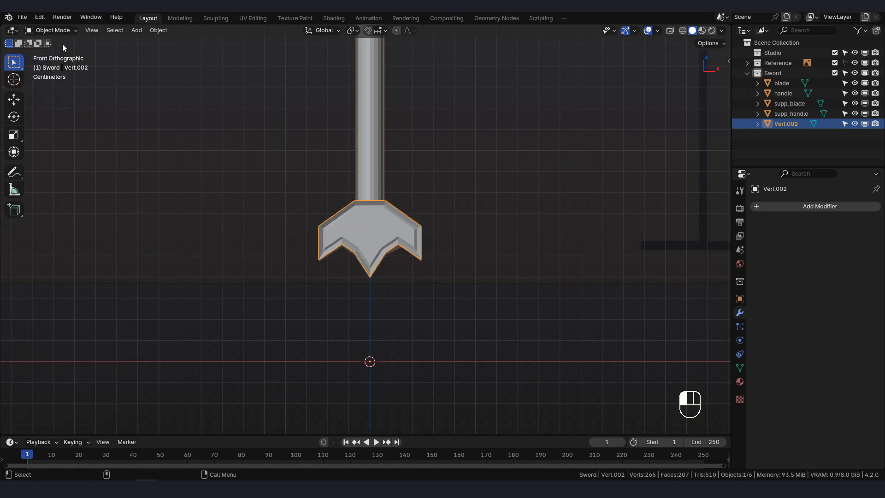
pyautogui.scroll(2, 436, 239)
pyautogui.keyDown('shift'); pyautogui.moveTo(441, 235); pyautogui.dragTo(438, 251, button='middle'); pyautogui.keyUp('shift')
pyautogui.press('F2')
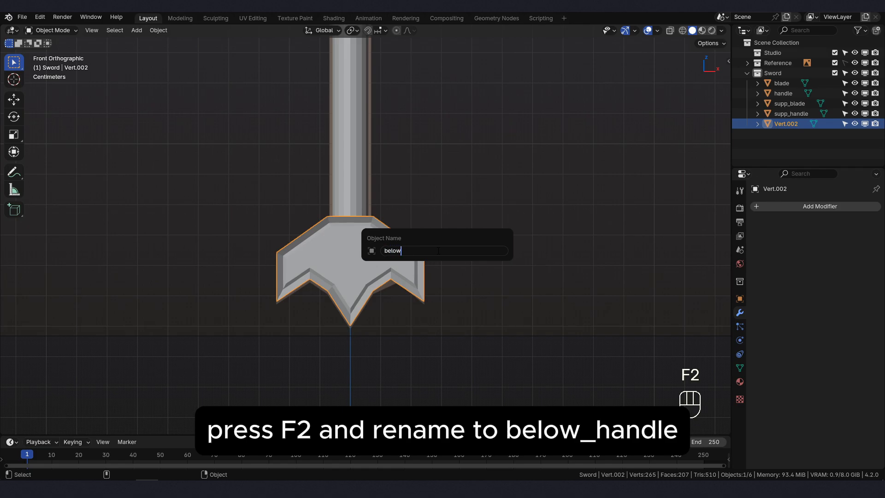
pyautogui.write('below_handle')
pyautogui.press('Return')
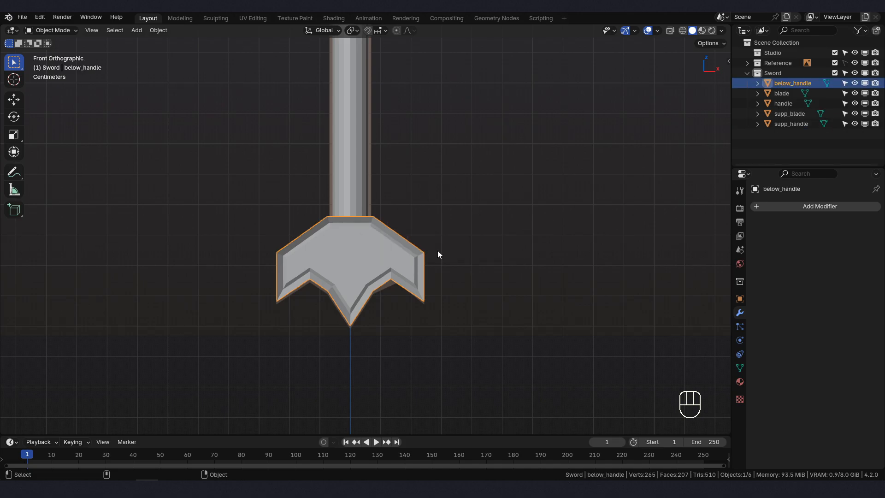
# - Enable the Face Orientation overlay and check the sword's pieces for flipped normals
pyautogui.click(658, 30)
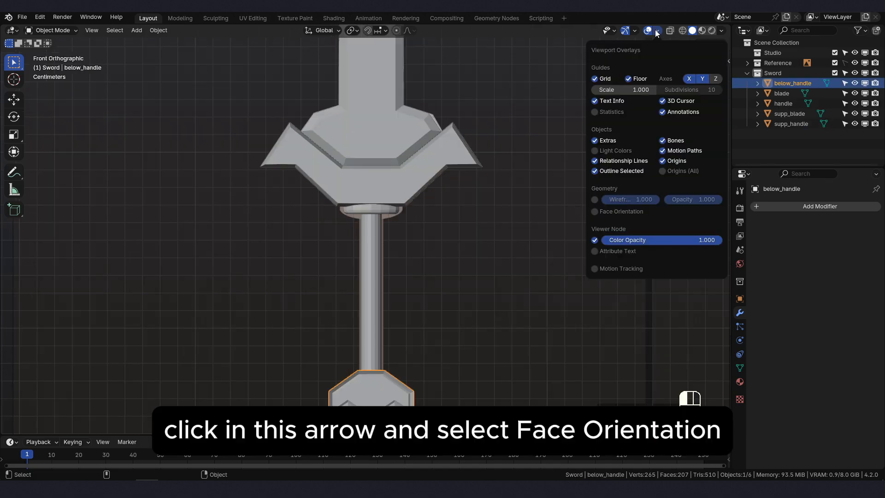
pyautogui.click(595, 212)
pyautogui.scroll(-2, 456, 210)
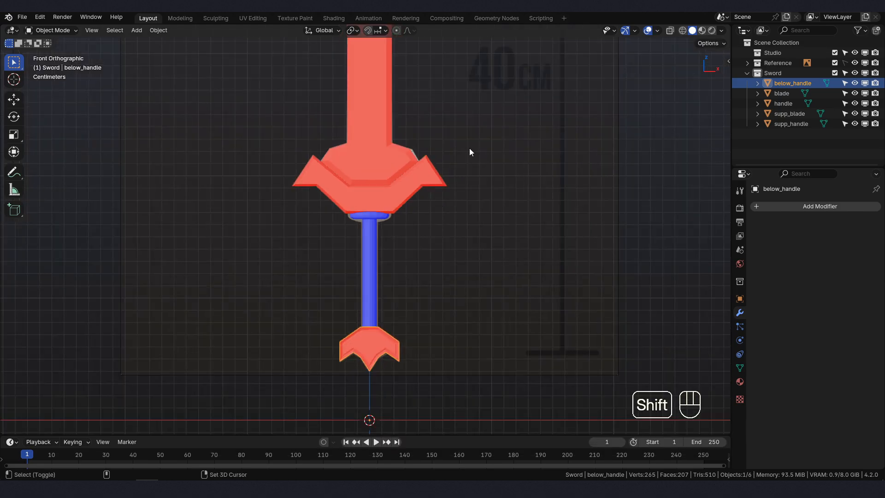
pyautogui.keyDown('shift'); pyautogui.moveTo(488, 53); pyautogui.dragTo(486, 101, button='middle'); pyautogui.keyUp('shift')
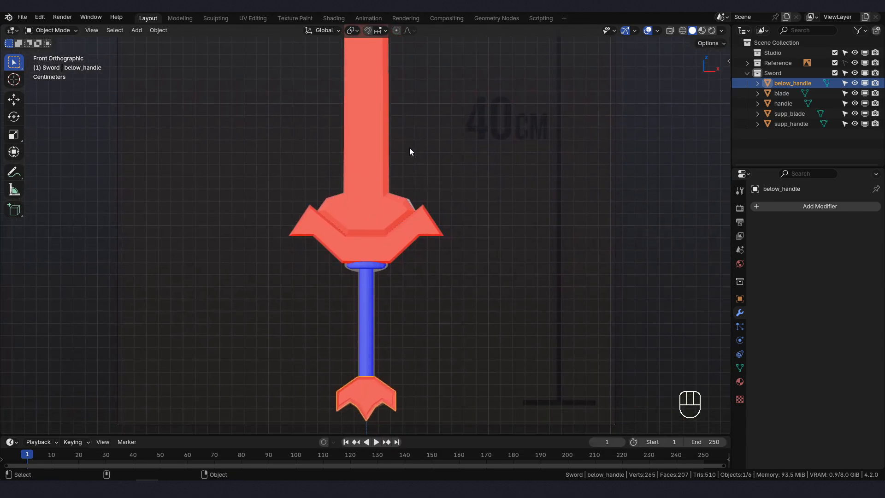
pyautogui.moveTo(409, 148); pyautogui.dragTo(382, 195, button='middle')
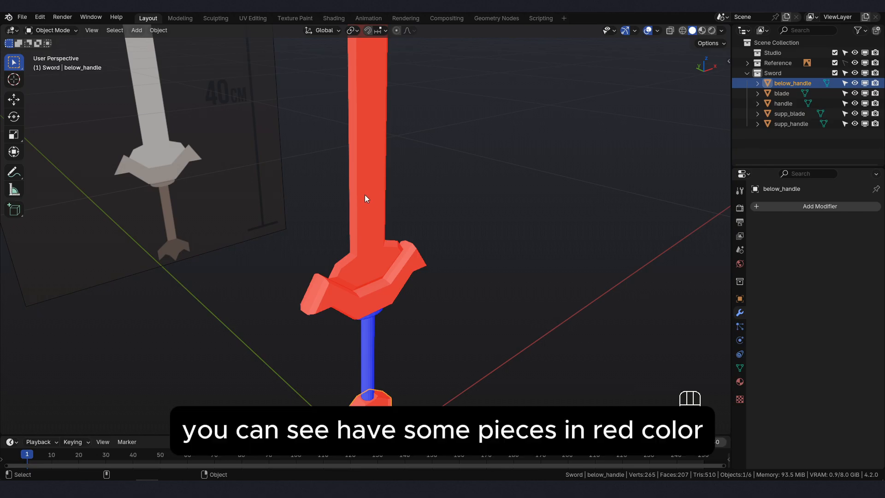
# - Recalculate the normals of the blade's entire mesh to face outward in Edit Mode, finishing back in Object Mode
pyautogui.click(365, 198)
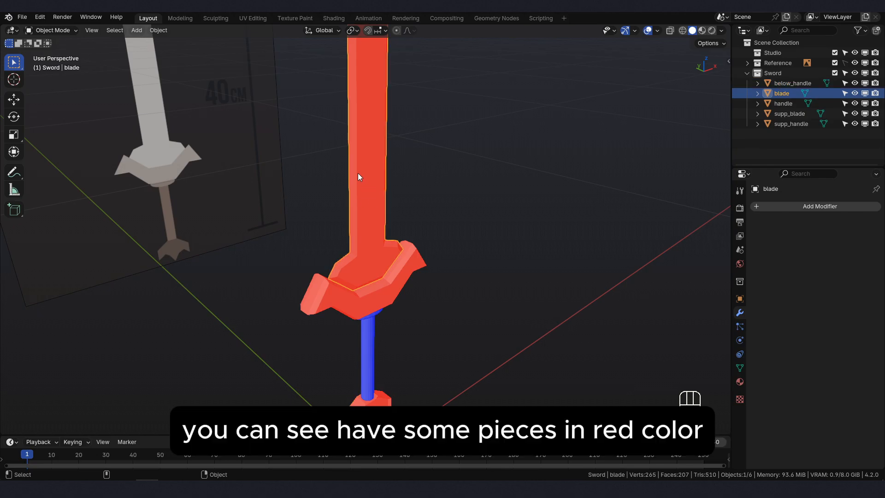
pyautogui.click(58, 32)
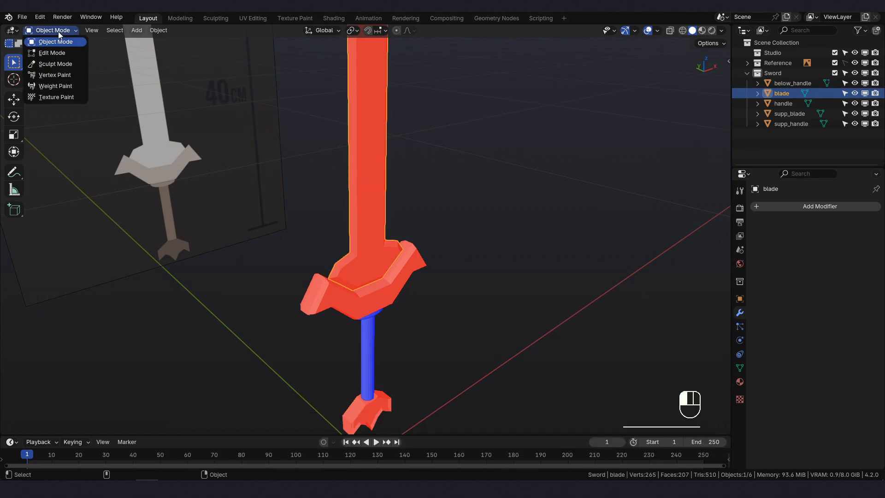
pyautogui.click(59, 53)
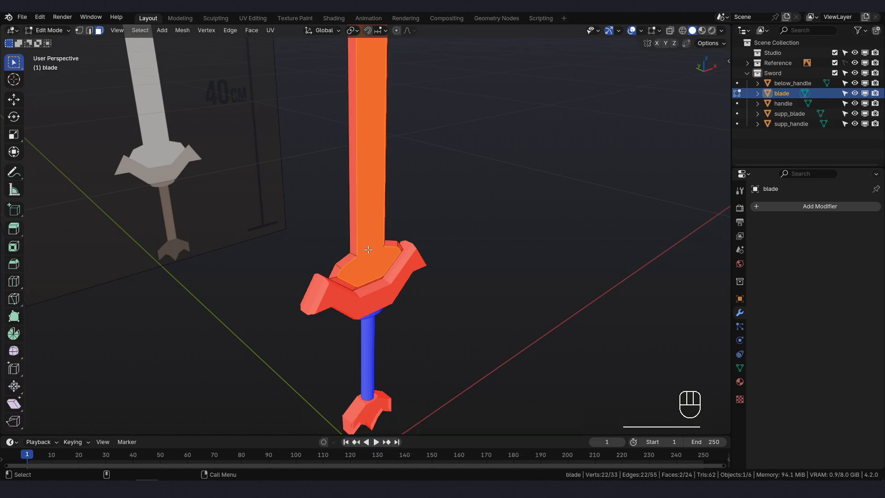
pyautogui.keyDown('shift'); pyautogui.moveTo(369, 251); pyautogui.dragTo(413, 252, button='middle'); pyautogui.keyUp('shift')
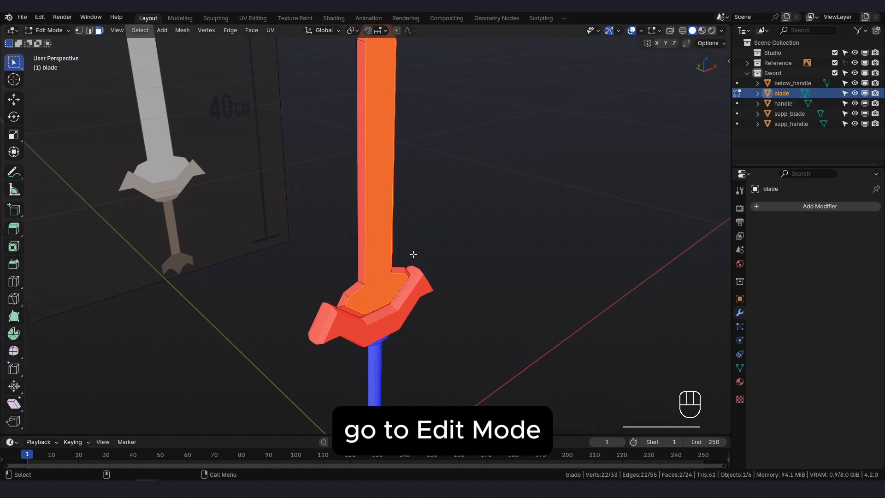
pyautogui.press('a')
pyautogui.click(416, 192)
pyautogui.press('a')
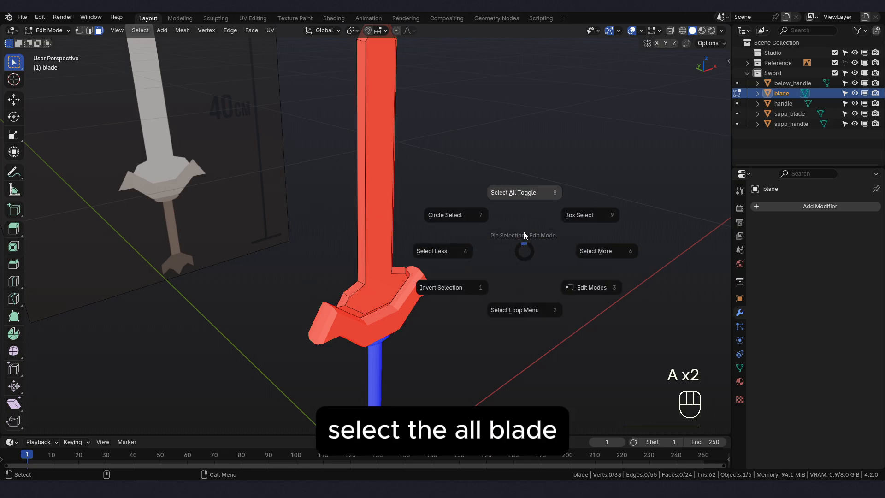
pyautogui.click(524, 195)
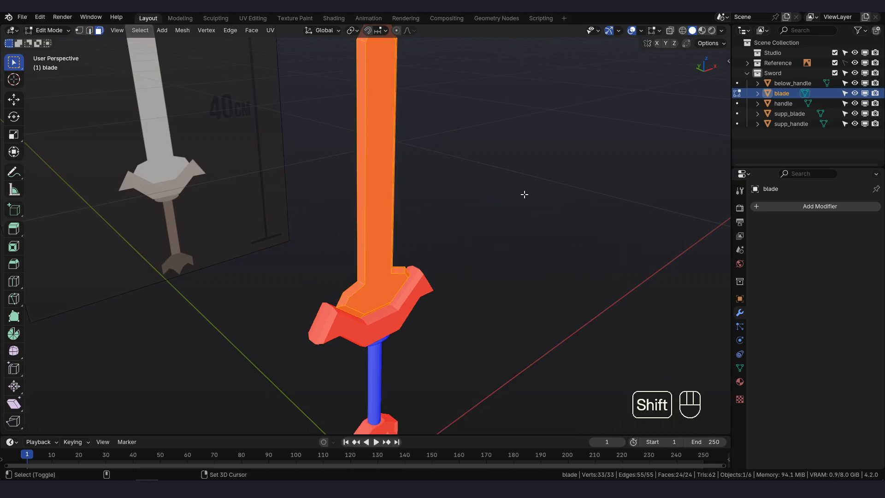
pyautogui.hotkey('shift', 'n')
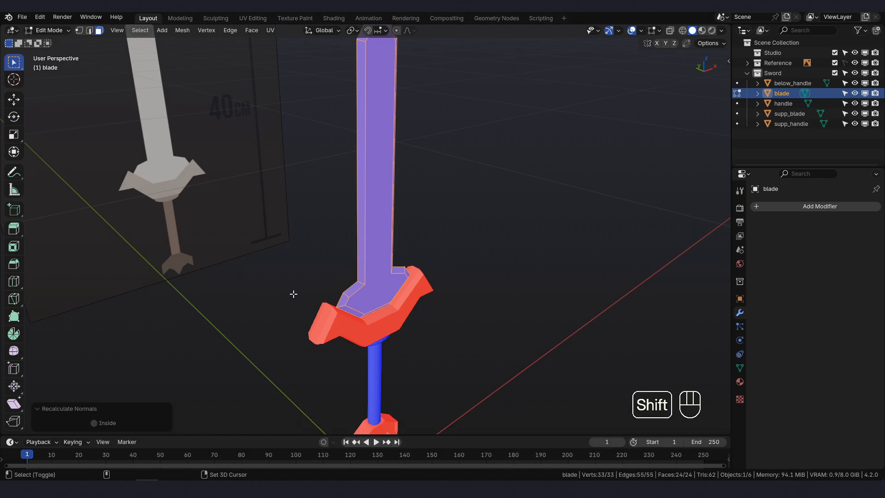
pyautogui.keyDown('shift'); pyautogui.moveTo(293, 293); pyautogui.dragTo(297, 261, button='middle'); pyautogui.keyUp('shift')
pyautogui.click(56, 30)
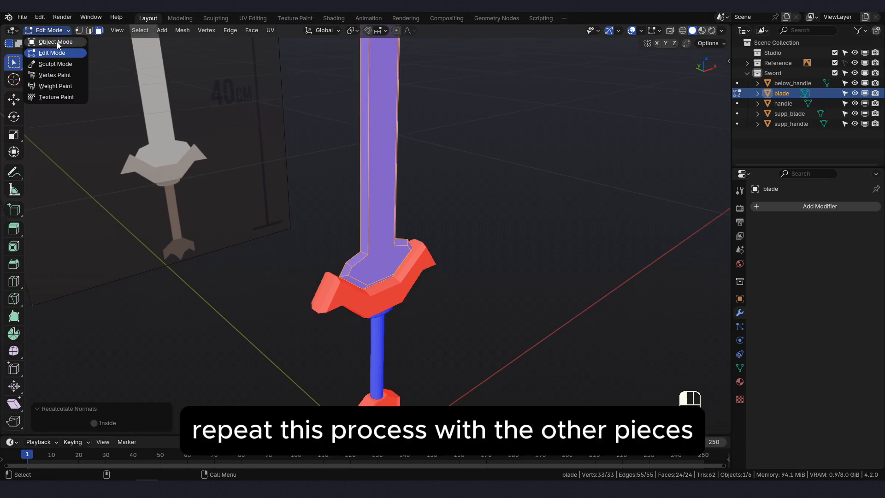
pyautogui.click(56, 41)
# - Disable the Face Orientation overlay in the front view
pyautogui.press('KP_1')
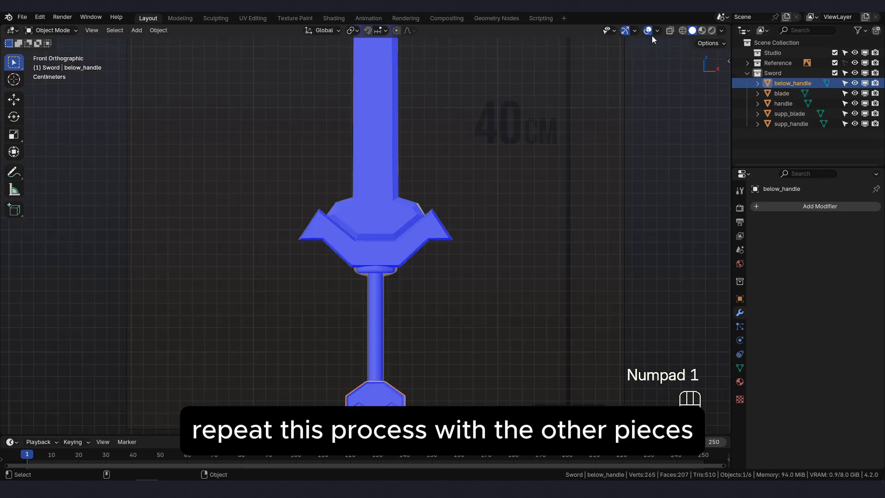
pyautogui.click(658, 31)
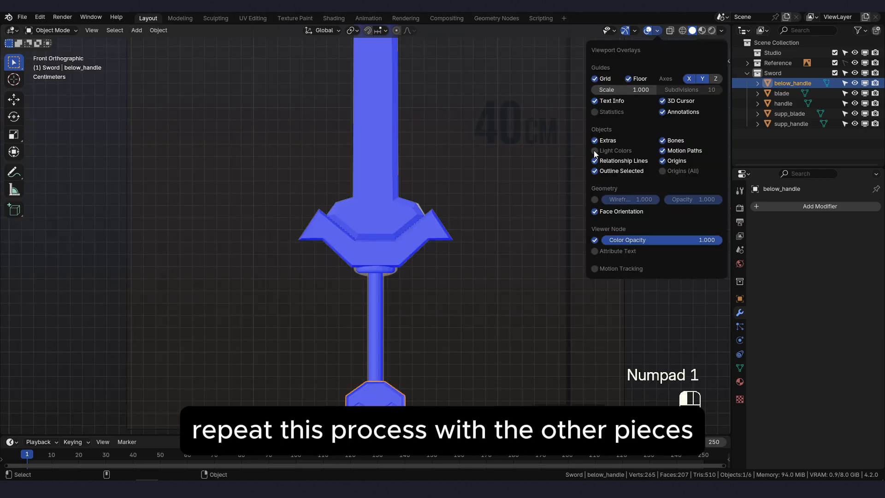
pyautogui.click(595, 212)
# - Select the blade and set its origin with Origin to Geometry
pyautogui.keyDown('shift'); pyautogui.moveTo(455, 252); pyautogui.dragTo(425, 277, button='middle'); pyautogui.keyUp('shift')
pyautogui.click(342, 237)
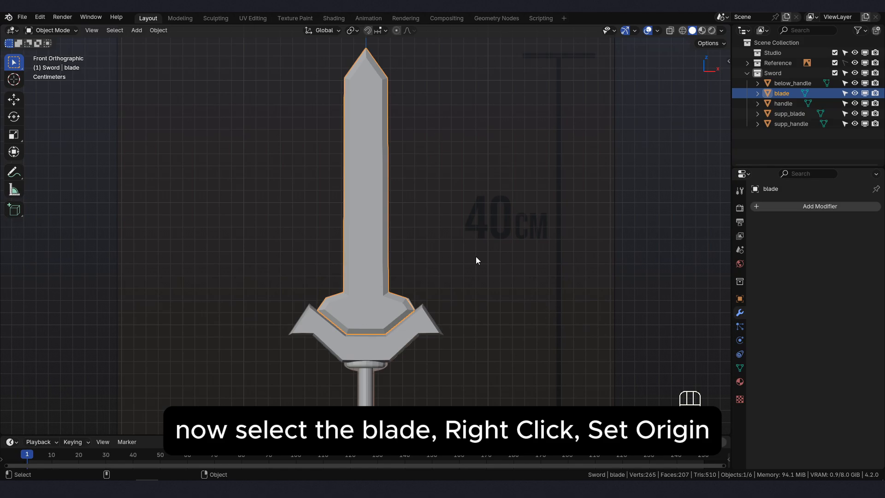
pyautogui.rightClick(456, 188)
pyautogui.moveTo(455, 188)
pyautogui.click(512, 199)
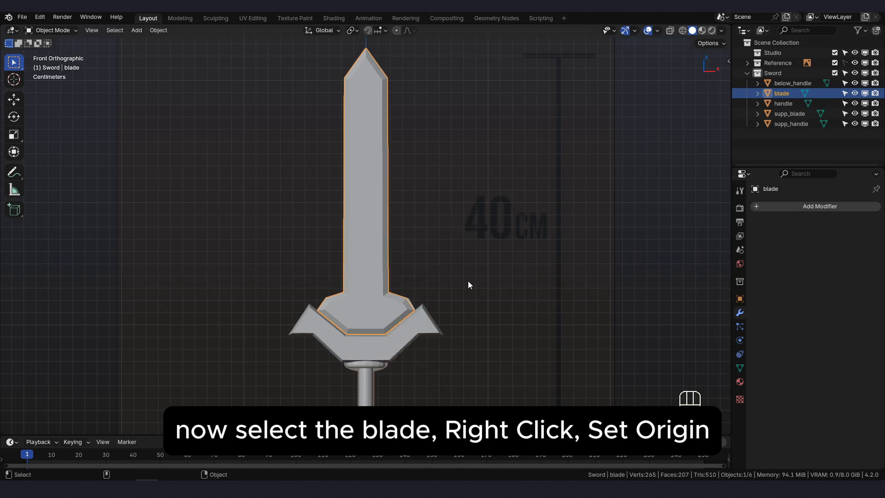
pyautogui.rightClick(477, 166)
pyautogui.moveTo(481, 234)
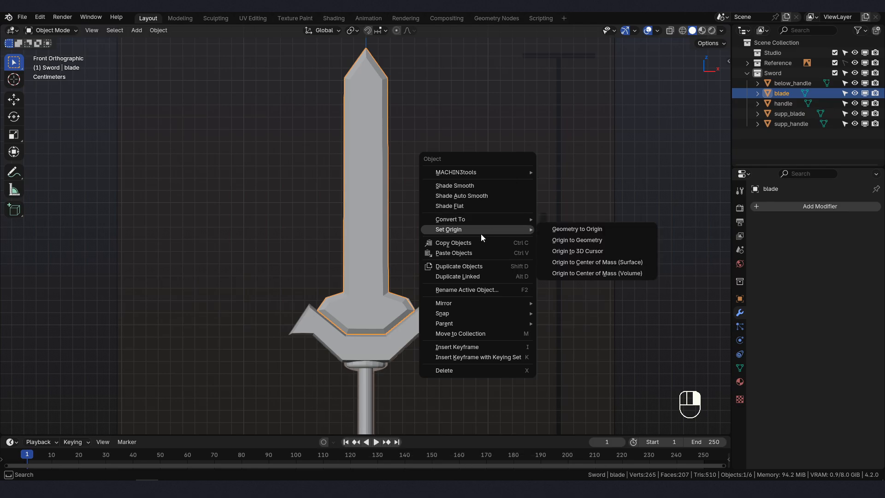
pyautogui.click(569, 239)
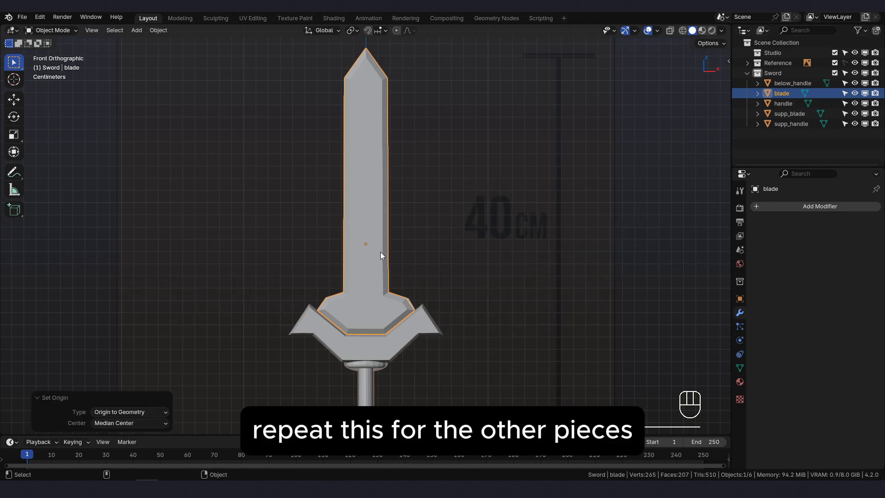
# - Select the supp_blade crossguard and set its origin with Origin to Geometry
pyautogui.keyDown('shift'); pyautogui.moveTo(399, 294); pyautogui.dragTo(399, 156, button='middle'); pyautogui.keyUp('shift')
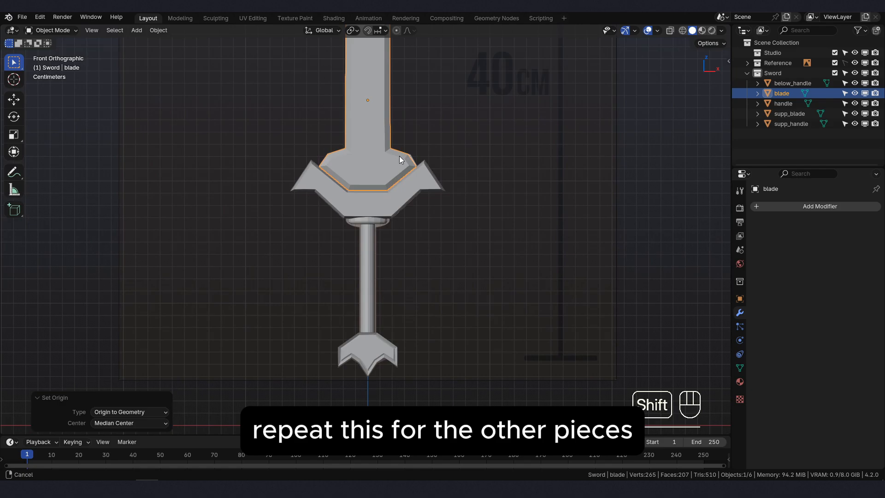
pyautogui.click(393, 205)
pyautogui.rightClick(393, 201)
pyautogui.moveTo(393, 201)
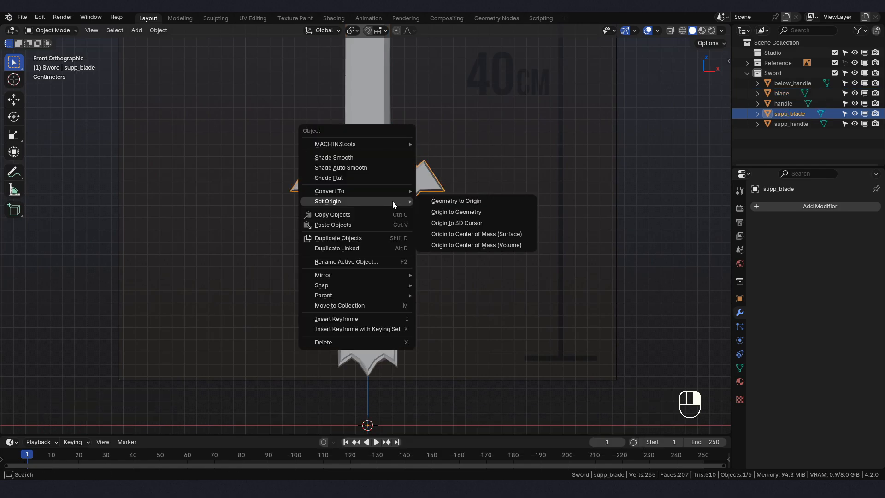
pyautogui.click(470, 211)
# - Select the handle and set its origin with Origin to Geometry
pyautogui.click(366, 286)
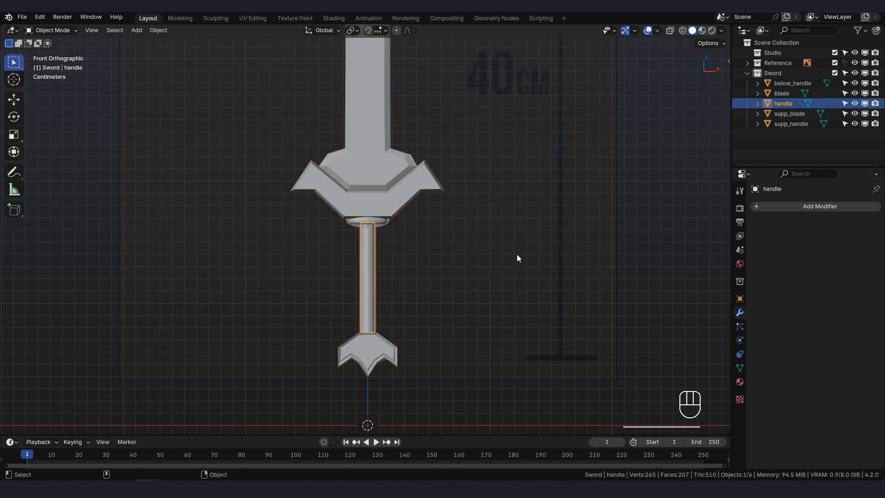
pyautogui.rightClick(517, 254)
pyautogui.moveTo(516, 254)
pyautogui.click(582, 265)
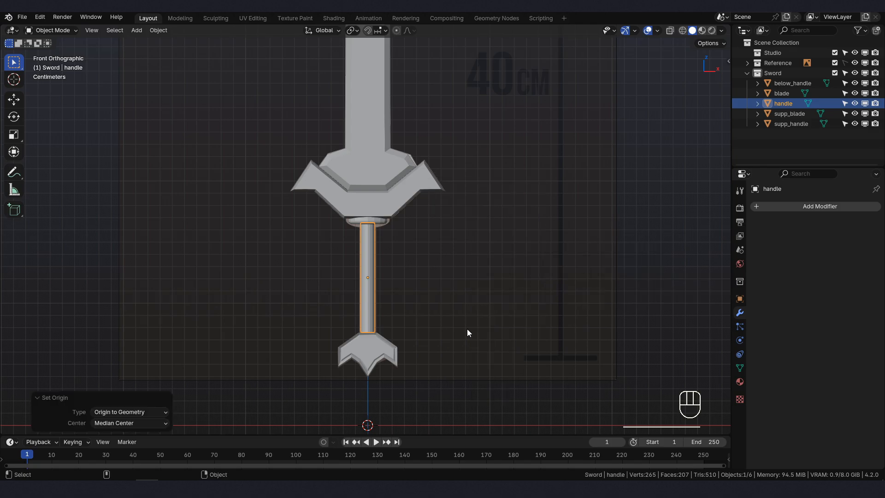
# - Select the below_handle pommel and set its origin with Origin to Geometry
pyautogui.click(377, 358)
pyautogui.rightClick(377, 328)
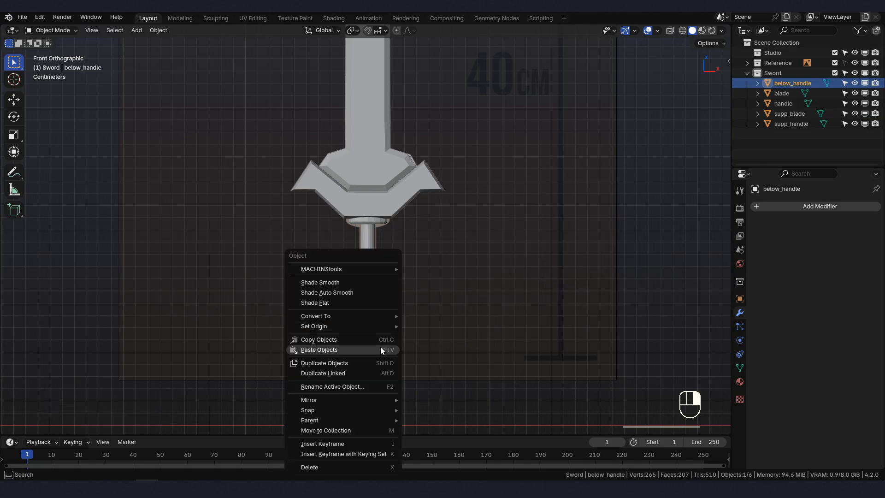
pyautogui.moveTo(377, 315)
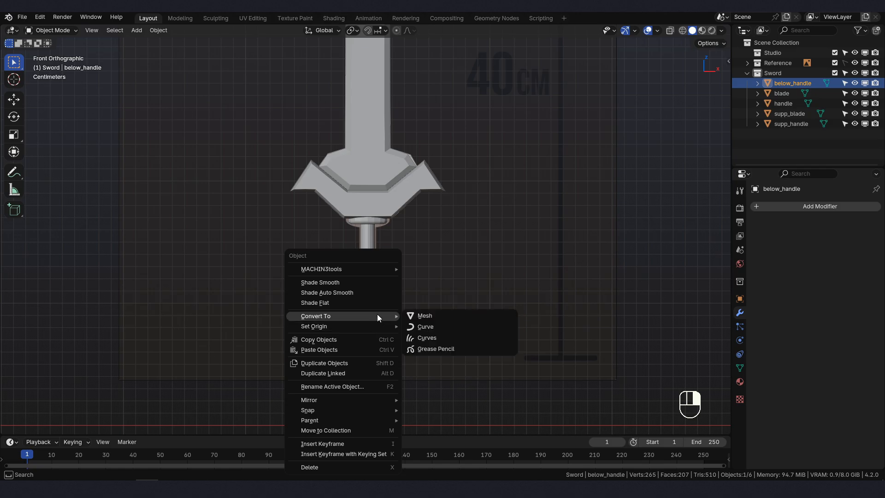
pyautogui.click(442, 334)
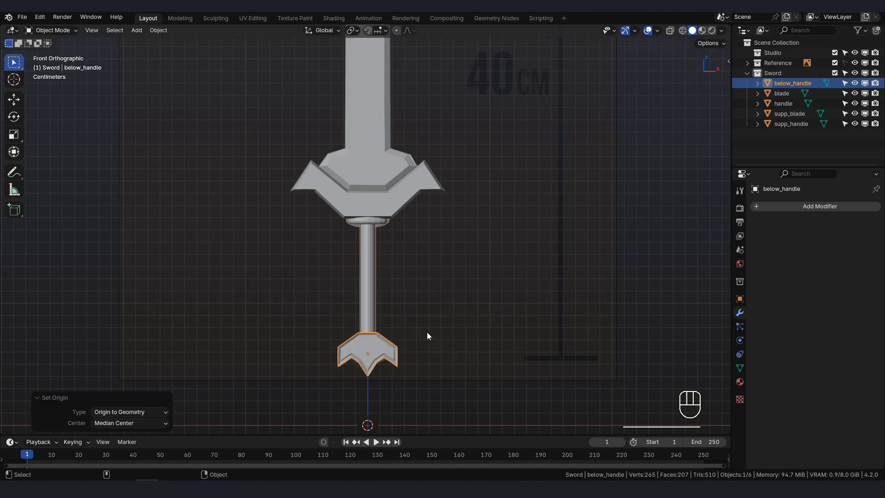
# - Select the blade, enter Edit Mode and switch to edge select mode
pyautogui.keyDown('shift'); pyautogui.moveTo(427, 332); pyautogui.dragTo(367, 259, button='middle'); pyautogui.keyUp('shift')
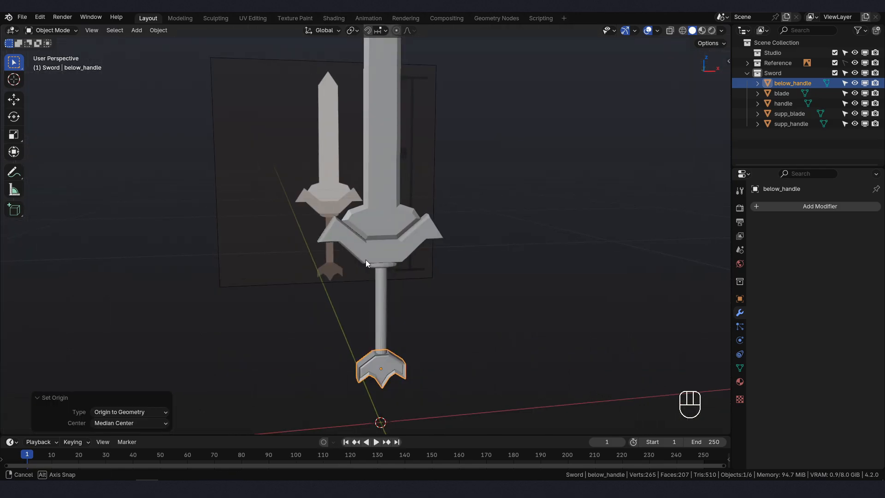
pyautogui.click(385, 181)
pyautogui.keyDown('shift'); pyautogui.moveTo(396, 157); pyautogui.dragTo(391, 216, button='middle'); pyautogui.keyUp('shift')
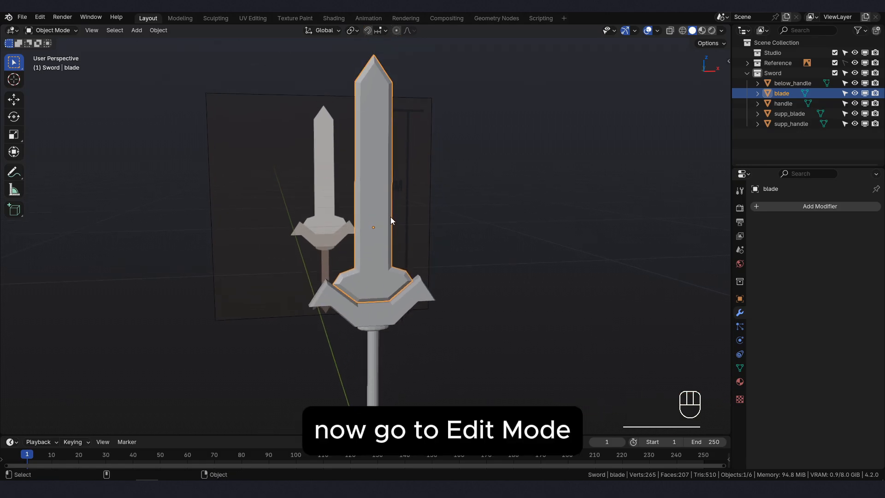
pyautogui.scroll(1, 391, 217)
pyautogui.click(42, 30)
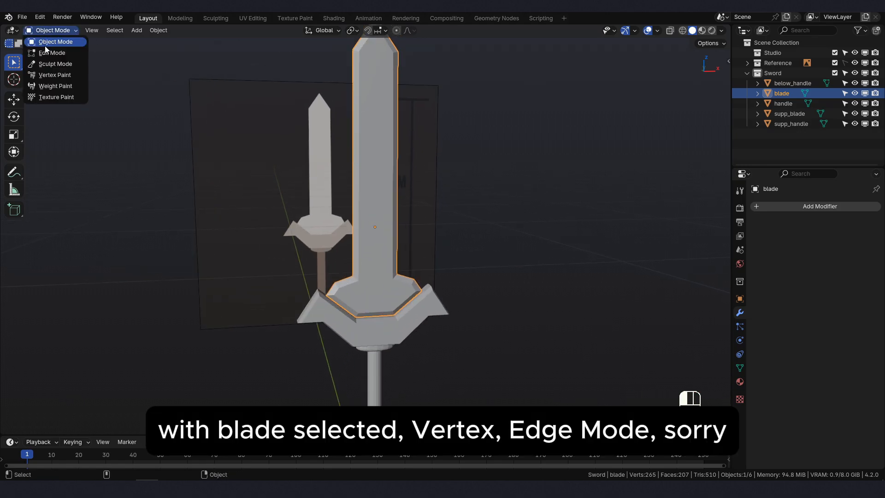
pyautogui.click(51, 54)
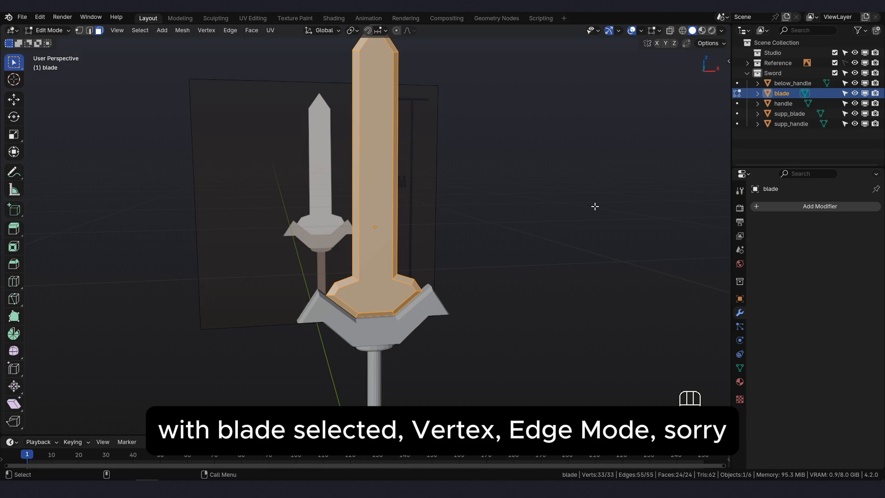
pyautogui.click(88, 32)
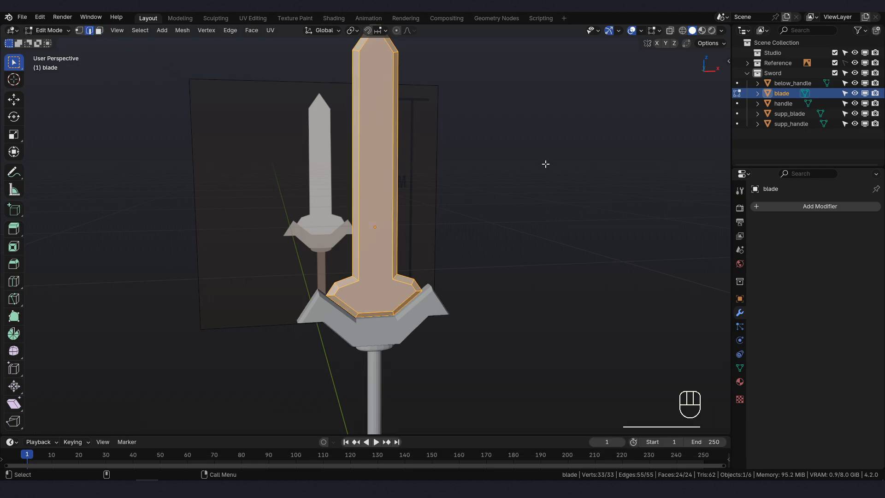
# - Clear the selection and run Select Sharp Edges on the blade with 30° sharpness
pyautogui.hotkey('alt', 'a')
pyautogui.moveTo(546, 164); pyautogui.dragTo(589, 180, button='middle')
pyautogui.press('space')
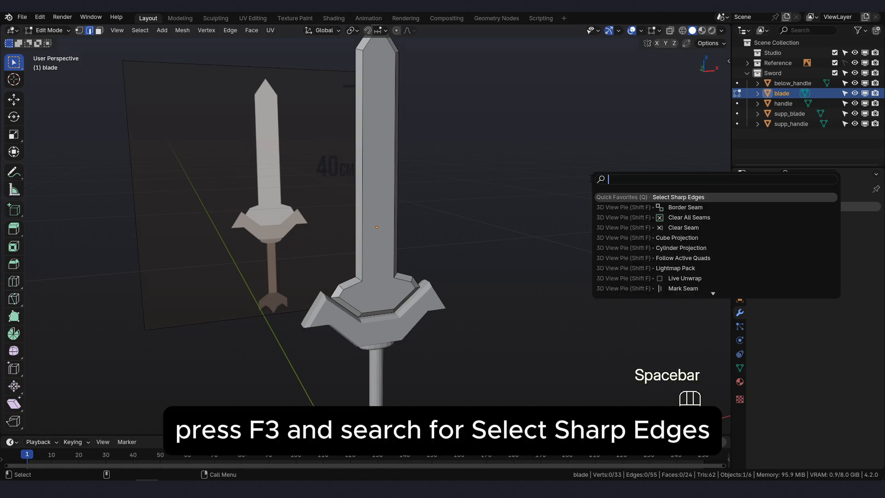
pyautogui.write('sele')
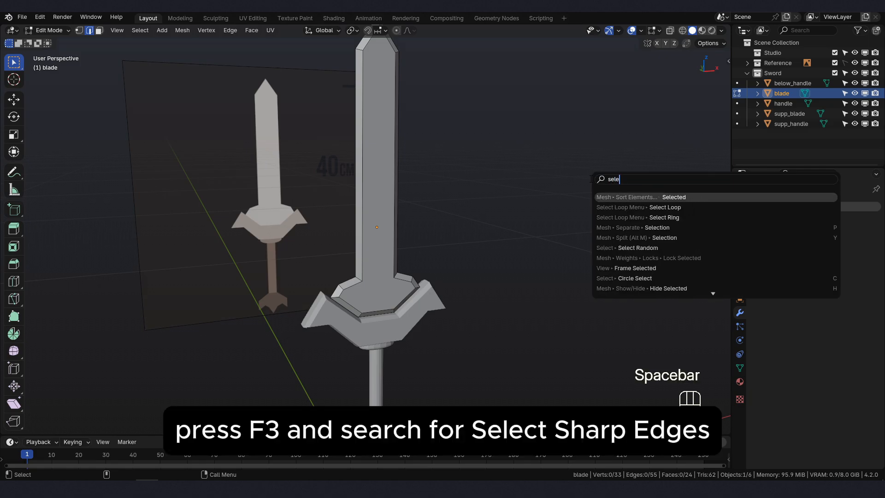
pyautogui.write('ct sh')
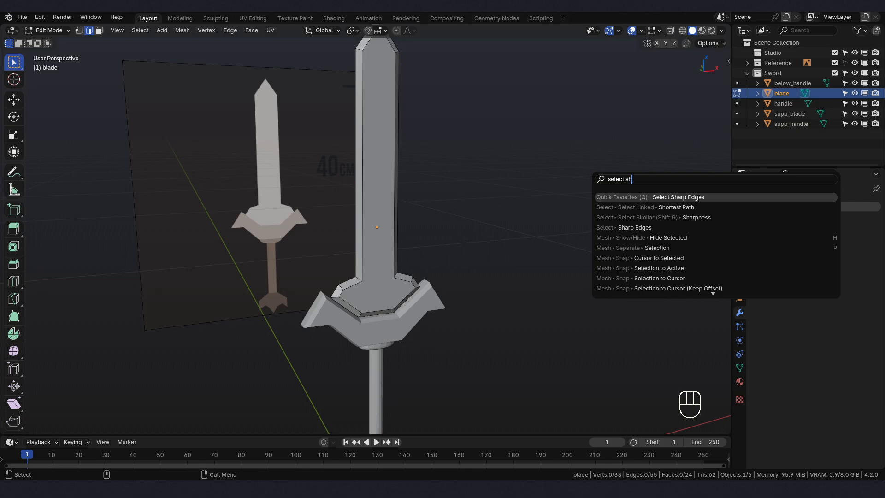
pyautogui.click(688, 196)
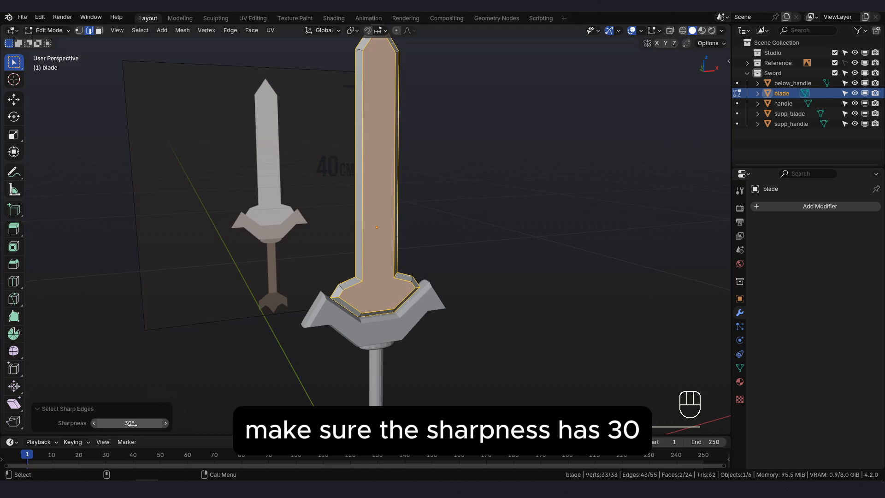
# - Add the unselected short bevel edges on one side and at the front lower corners of the blade's base to the selection
pyautogui.keyDown('shift'); pyautogui.moveTo(339, 314); pyautogui.dragTo(342, 194, button='middle'); pyautogui.keyUp('shift')
pyautogui.scroll(1, 343, 195)
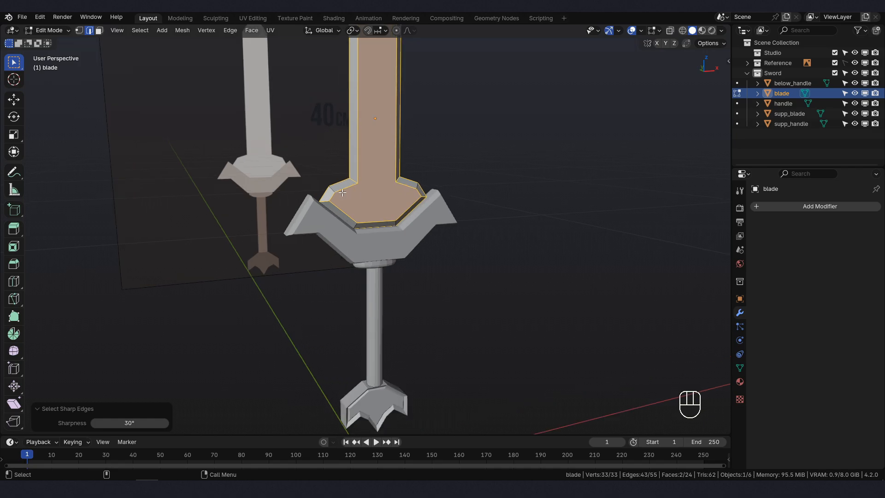
pyautogui.scroll(4, 342, 193)
pyautogui.keyDown('shift'); pyautogui.moveTo(343, 192); pyautogui.dragTo(355, 267, button='middle'); pyautogui.keyUp('shift')
pyautogui.keyDown('shift'); pyautogui.click(302, 263); pyautogui.keyUp('shift')
pyautogui.keyDown('shift'); pyautogui.click(389, 277); pyautogui.keyUp('shift')
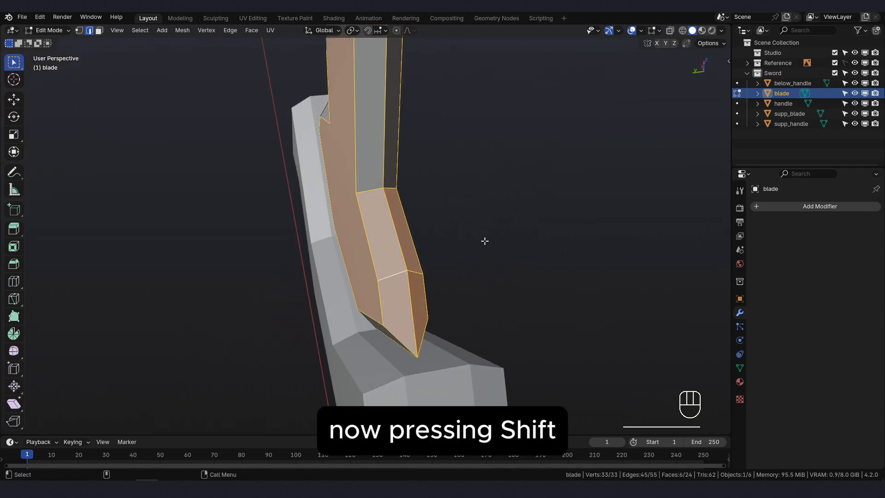
pyautogui.moveTo(484, 241); pyautogui.dragTo(329, 318, button='middle')
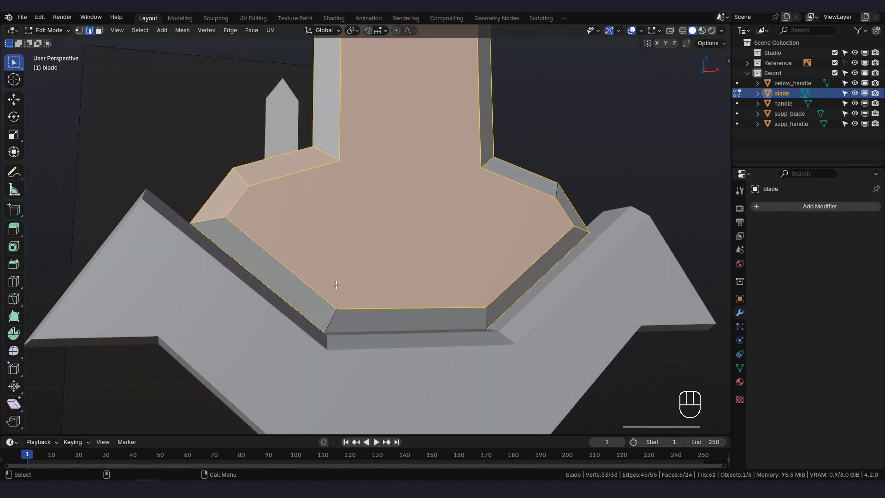
pyautogui.keyDown('shift'); pyautogui.click(329, 318); pyautogui.keyUp('shift')
pyautogui.keyDown('shift'); pyautogui.click(486, 319); pyautogui.keyUp('shift')
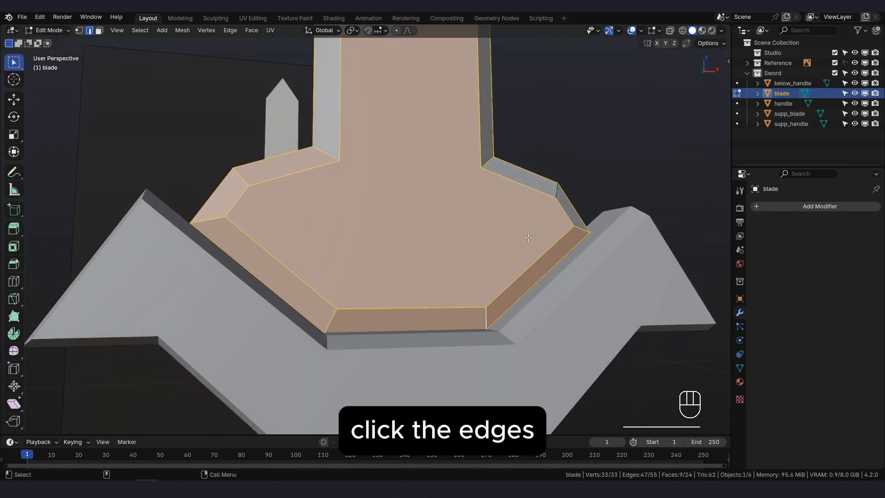
# - Add the remaining short bevel edges on the opposite side and at the back lower corners of the blade's base to the selection
pyautogui.moveTo(486, 320); pyautogui.dragTo(229, 314, button='middle')
pyautogui.keyDown('shift'); pyautogui.click(549, 250); pyautogui.keyUp('shift')
pyautogui.keyDown('shift'); pyautogui.click(190, 281); pyautogui.keyUp('shift')
pyautogui.moveTo(258, 268); pyautogui.dragTo(279, 250, button='middle')
pyautogui.keyDown('shift'); pyautogui.click(275, 335); pyautogui.keyUp('shift')
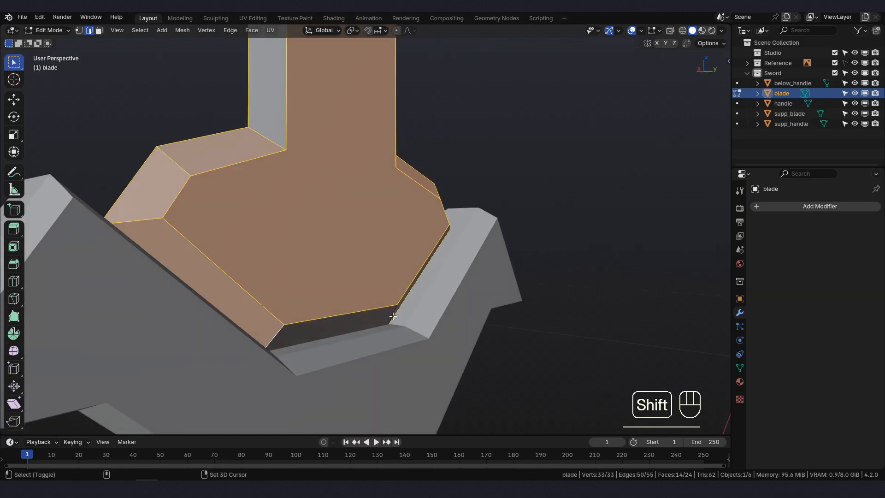
pyautogui.moveTo(393, 316); pyautogui.dragTo(346, 312, button='middle')
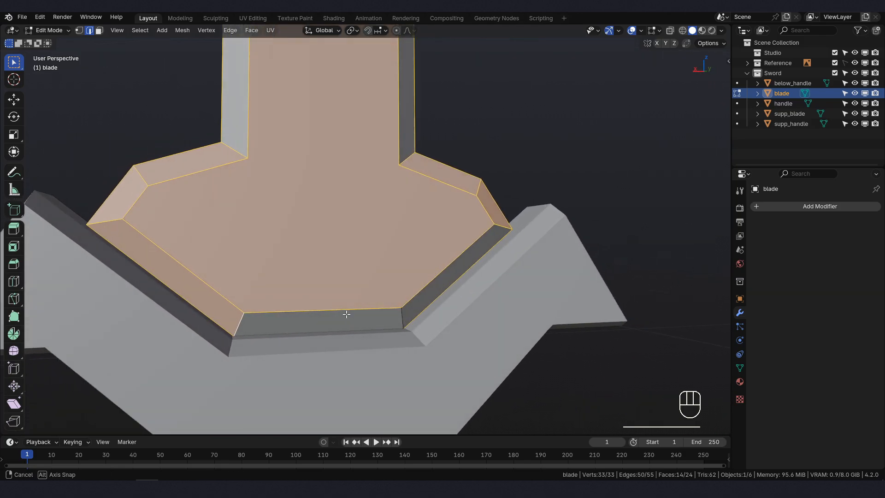
pyautogui.keyDown('shift'); pyautogui.click(403, 318); pyautogui.keyUp('shift')
# - Add the unselected short bevel edges at the shoulders below the blade's tip, front and back, to the selection
pyautogui.scroll(-6, 403, 318)
pyautogui.moveTo(402, 318); pyautogui.dragTo(447, 274, button='middle')
pyautogui.keyDown('shift'); pyautogui.moveTo(501, 132); pyautogui.dragTo(487, 355, button='middle'); pyautogui.keyUp('shift')
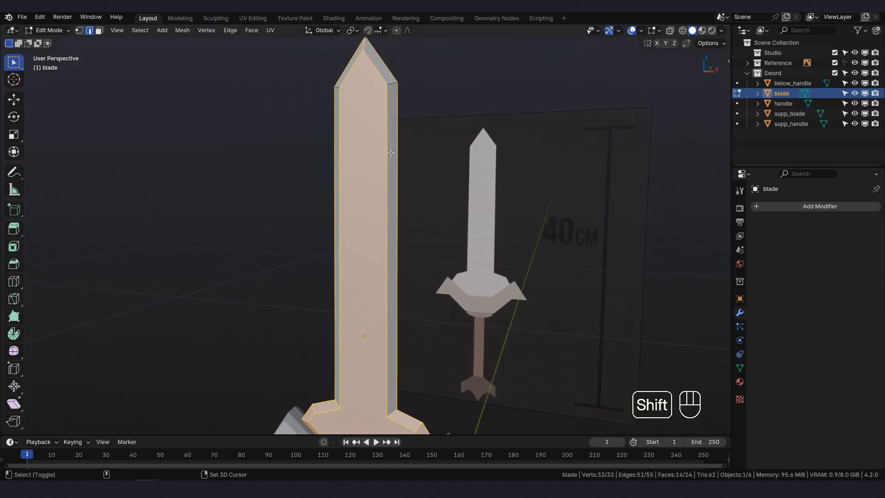
pyautogui.moveTo(391, 152); pyautogui.dragTo(480, 209, button='middle')
pyautogui.keyDown('shift'); pyautogui.click(391, 166); pyautogui.keyUp('shift')
pyautogui.keyDown('shift'); pyautogui.click(387, 156); pyautogui.keyUp('shift')
pyautogui.keyDown('shift'); pyautogui.click(393, 174); pyautogui.keyUp('shift')
pyautogui.moveTo(393, 175); pyautogui.dragTo(308, 164, button='middle')
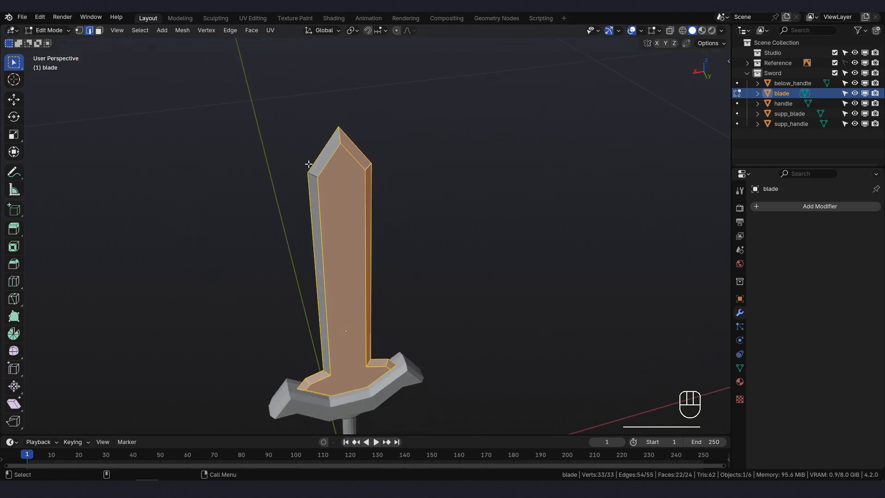
pyautogui.keyDown('shift'); pyautogui.click(312, 176); pyautogui.keyUp('shift')
pyautogui.moveTo(411, 202); pyautogui.dragTo(176, 193, button='middle')
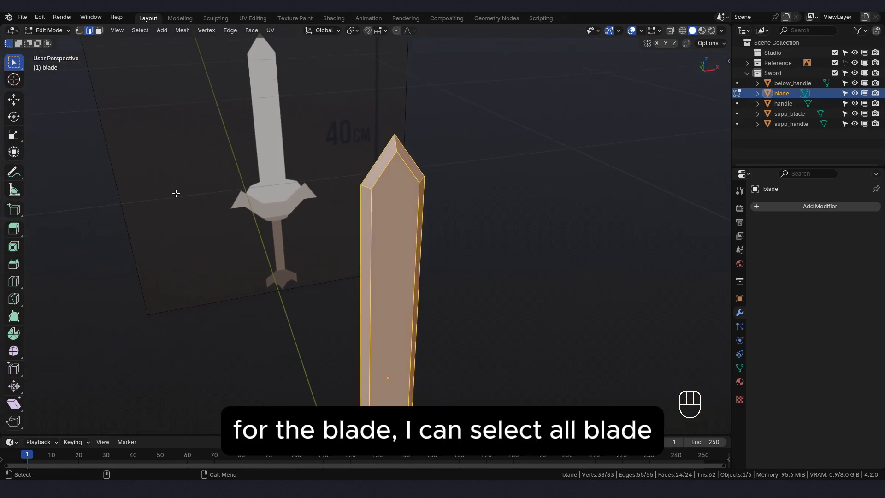
# - Mark all the selected blade edges as sharp with Mark Sharp
pyautogui.keyDown('shift'); pyautogui.moveTo(319, 290); pyautogui.dragTo(289, 176, button='middle'); pyautogui.keyUp('shift')
pyautogui.scroll(-2, 330, 234)
pyautogui.moveTo(370, 246); pyautogui.dragTo(370, 241, button='middle')
pyautogui.hotkey('ctrl', 'e')
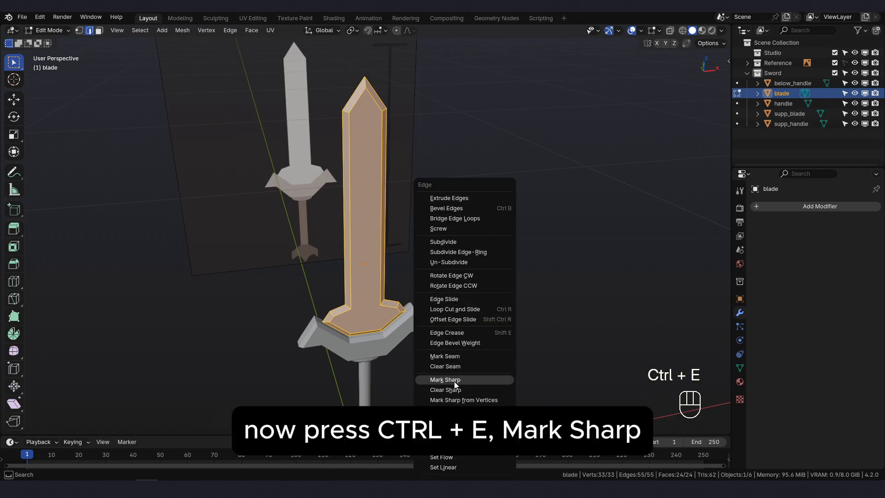
# - Return to Object Mode and apply Shade Auto Smooth to the blade with a 30° angle
pyautogui.click(59, 31)
pyautogui.click(55, 42)
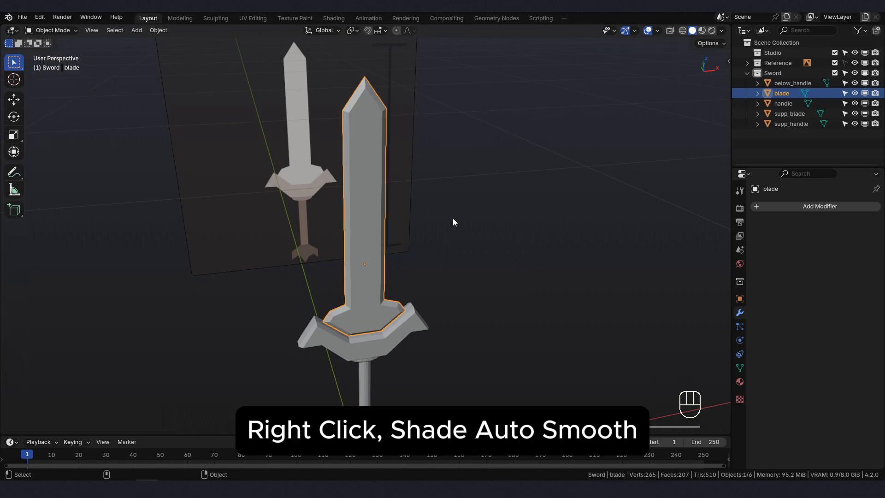
pyautogui.rightClick(500, 219)
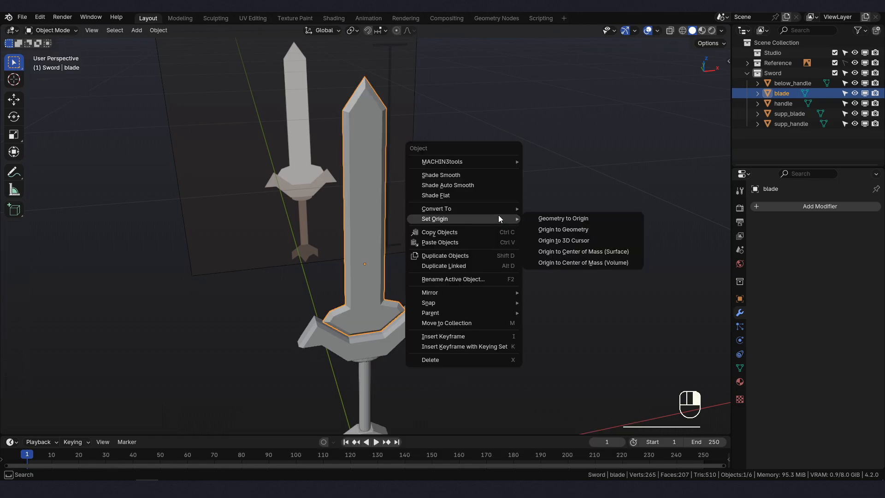
pyautogui.click(469, 185)
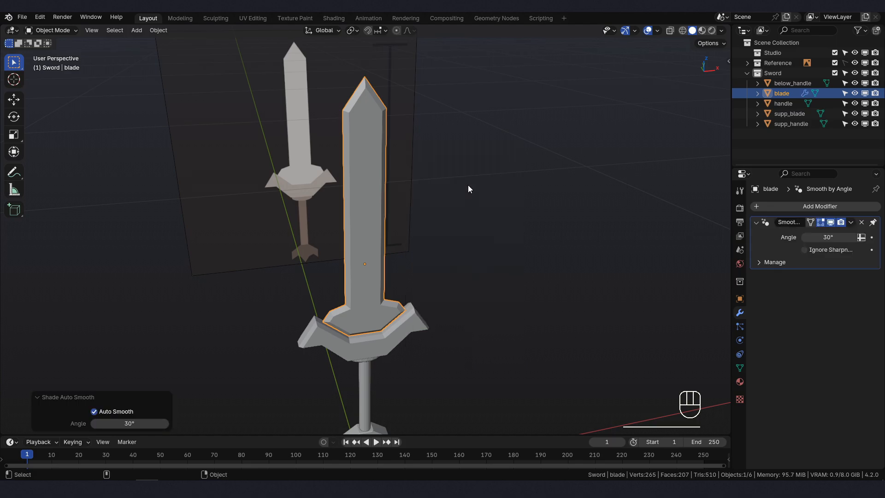
pyautogui.scroll(2, 412, 206)
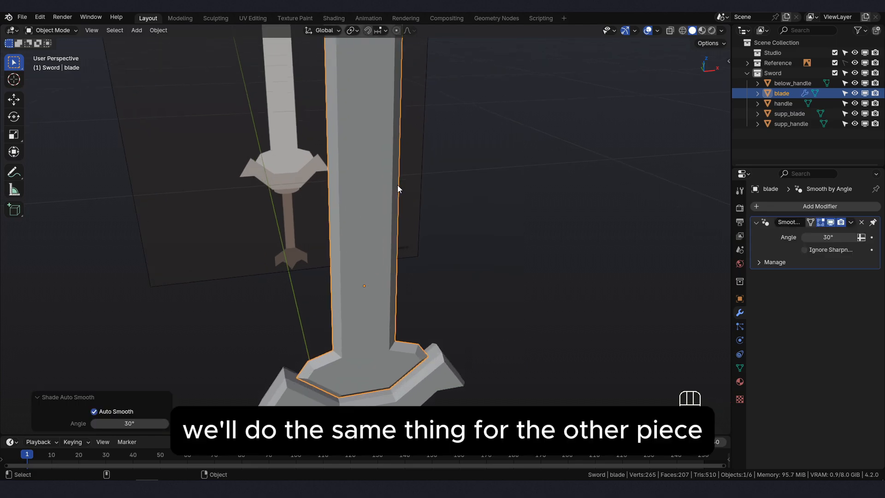
pyautogui.keyDown('shift'); pyautogui.moveTo(427, 181); pyautogui.dragTo(448, 237, button='middle'); pyautogui.keyUp('shift')
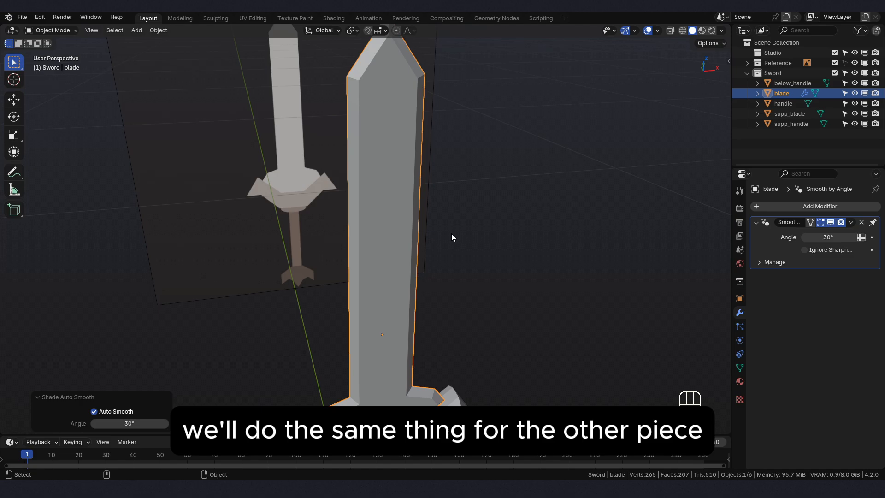
# - Switch the blade's Auto Smooth option off and on to compare the shading, leaving it enabled
pyautogui.click(757, 223)
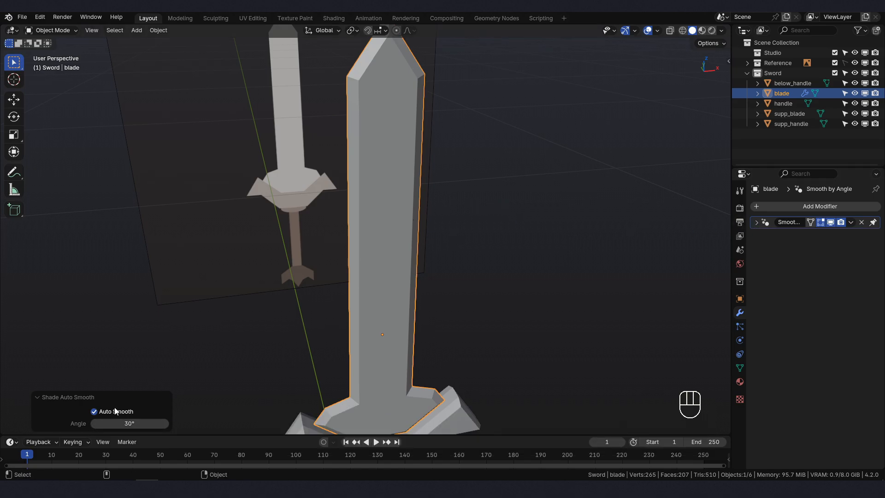
pyautogui.click(93, 411)
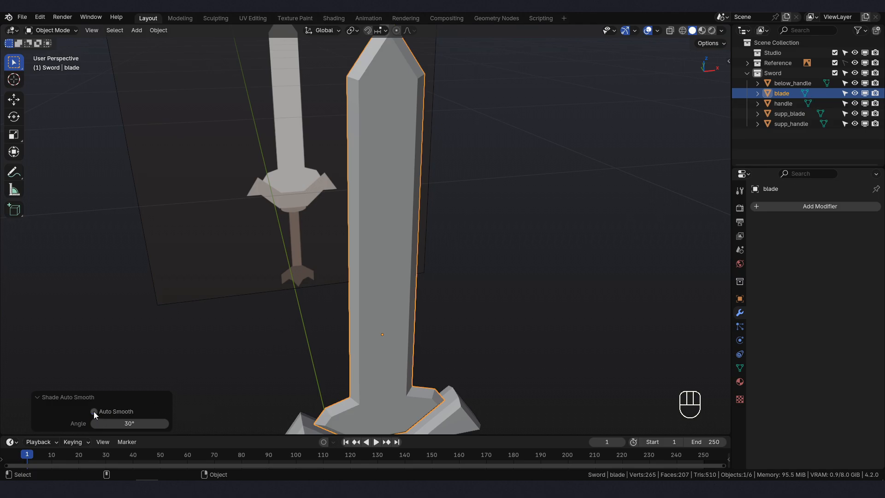
pyautogui.click(93, 411)
pyautogui.click(94, 411)
pyautogui.click(94, 411)
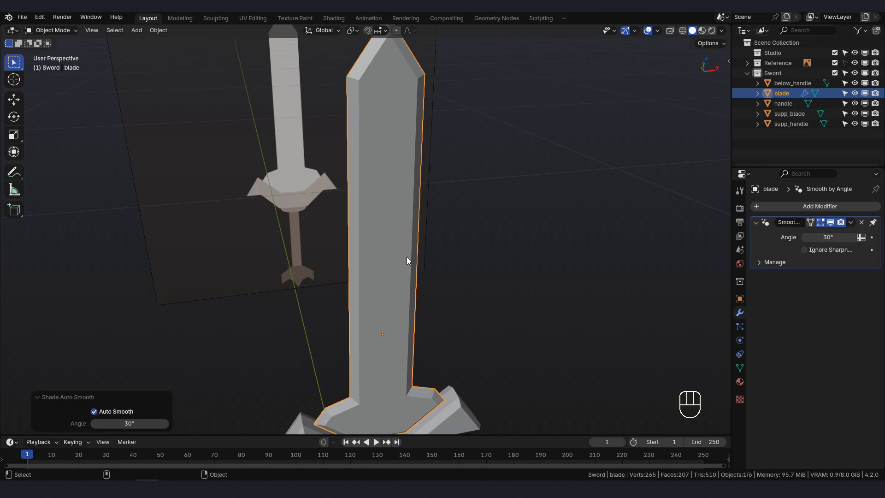
pyautogui.rightClick(541, 209)
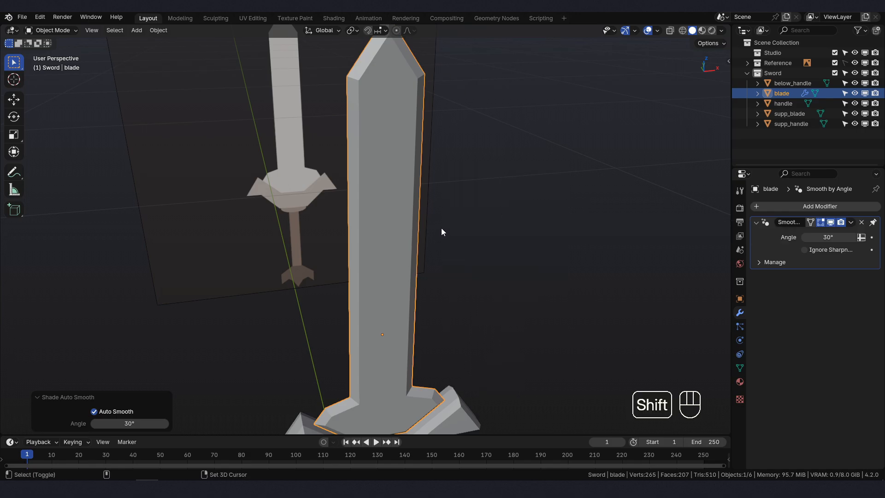
# - Select the supp_blade crossguard and enter Edit Mode
pyautogui.keyDown('shift'); pyautogui.moveTo(441, 234); pyautogui.dragTo(429, 278, button='middle'); pyautogui.keyUp('shift')
pyautogui.press('KP_1')
pyautogui.keyDown('shift'); pyautogui.moveTo(421, 342); pyautogui.dragTo(417, 122, button='middle'); pyautogui.keyUp('shift')
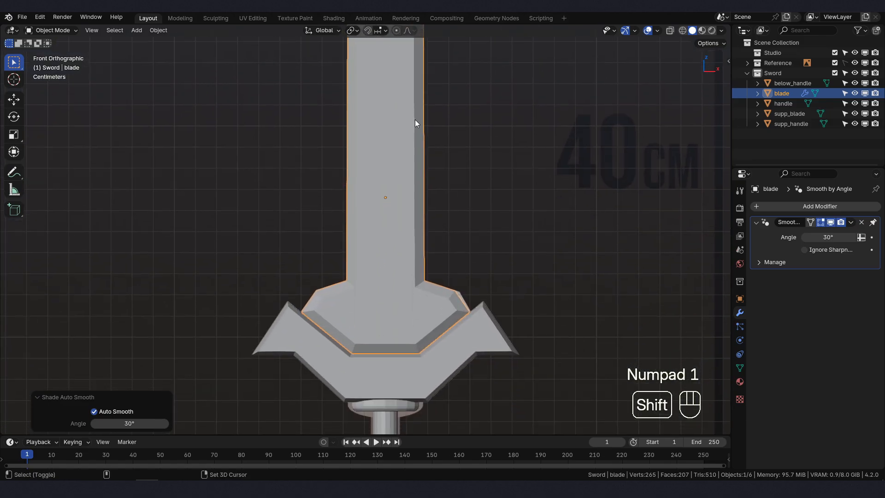
pyautogui.keyDown('shift'); pyautogui.moveTo(422, 339); pyautogui.dragTo(412, 293, button='middle'); pyautogui.keyUp('shift')
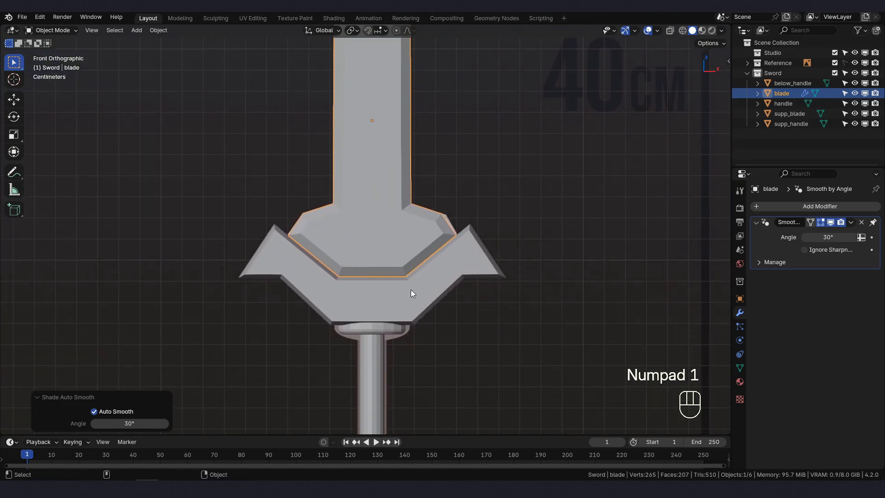
pyautogui.click(412, 293)
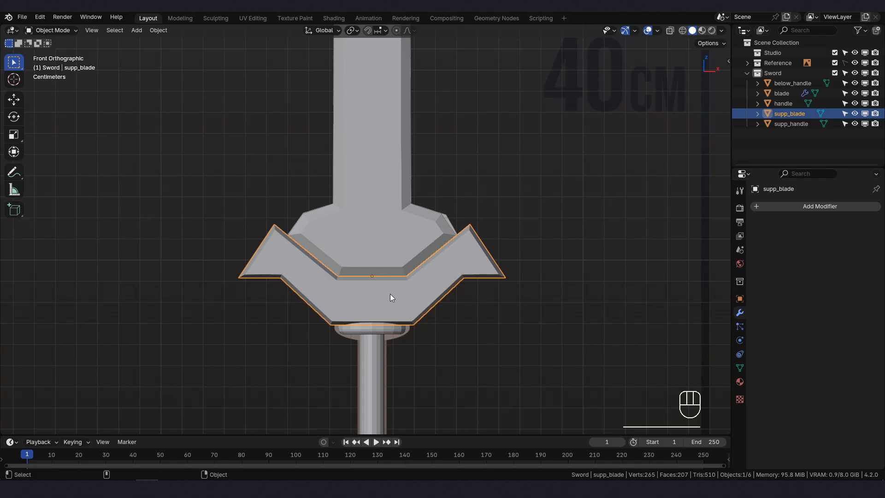
pyautogui.moveTo(390, 295); pyautogui.dragTo(407, 318, button='middle')
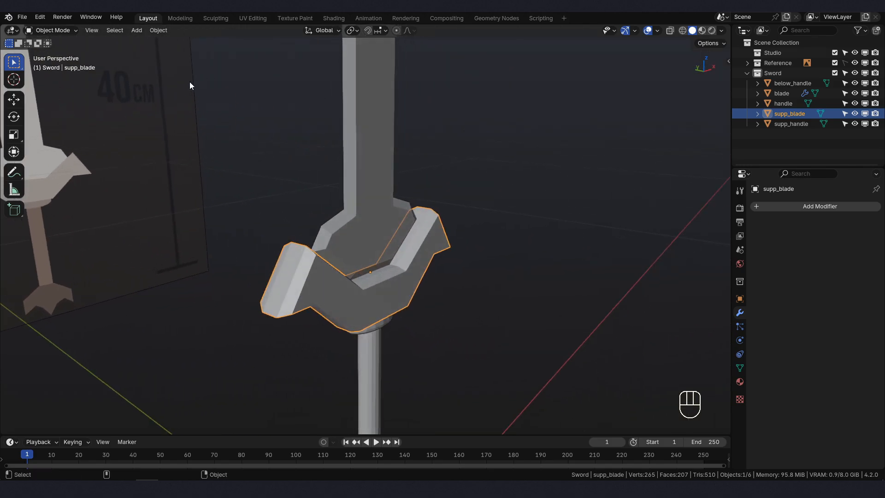
pyautogui.click(68, 30)
pyautogui.click(63, 50)
pyautogui.keyDown('shift'); pyautogui.moveTo(316, 266); pyautogui.dragTo(330, 245, button='middle'); pyautogui.keyUp('shift')
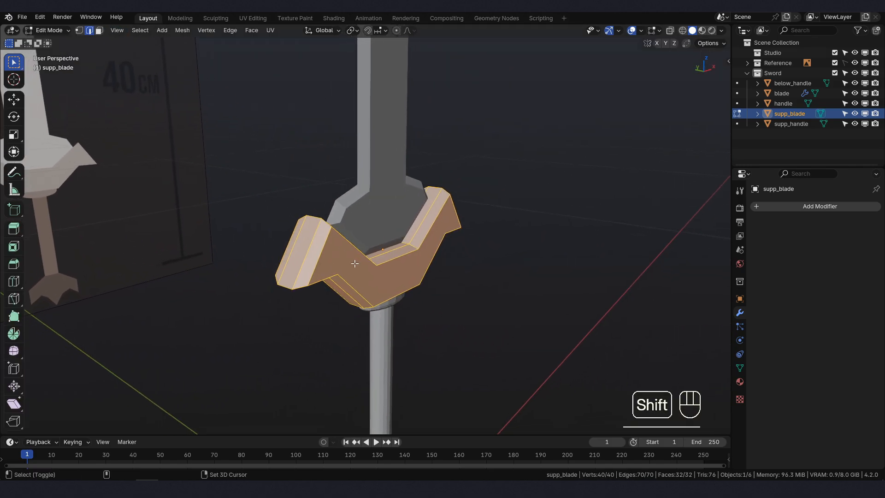
# - Clear the selection, select the crossguard's sharp edges at 30° sharpness and mark them as sharp
pyautogui.click(567, 209)
pyautogui.press('space')
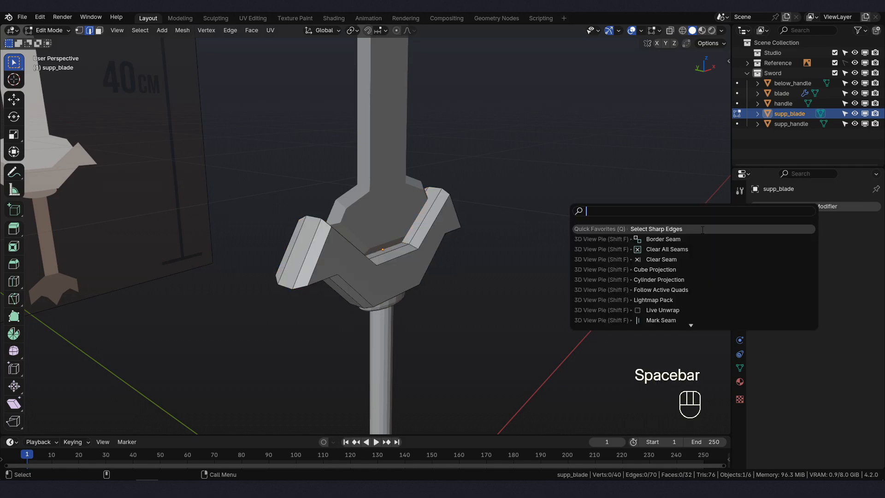
pyautogui.click(683, 229)
pyautogui.moveTo(436, 289); pyautogui.dragTo(471, 252, button='middle')
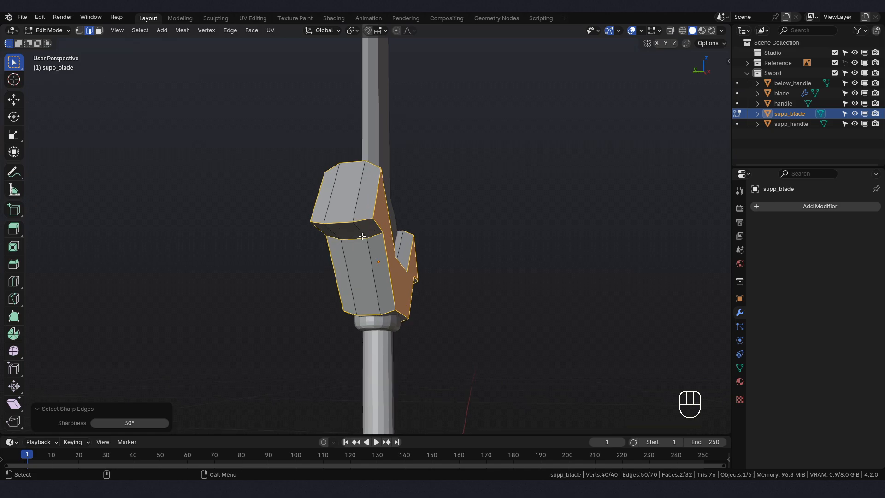
pyautogui.moveTo(363, 236); pyautogui.dragTo(364, 259, button='middle')
pyautogui.hotkey('ctrl', 'e')
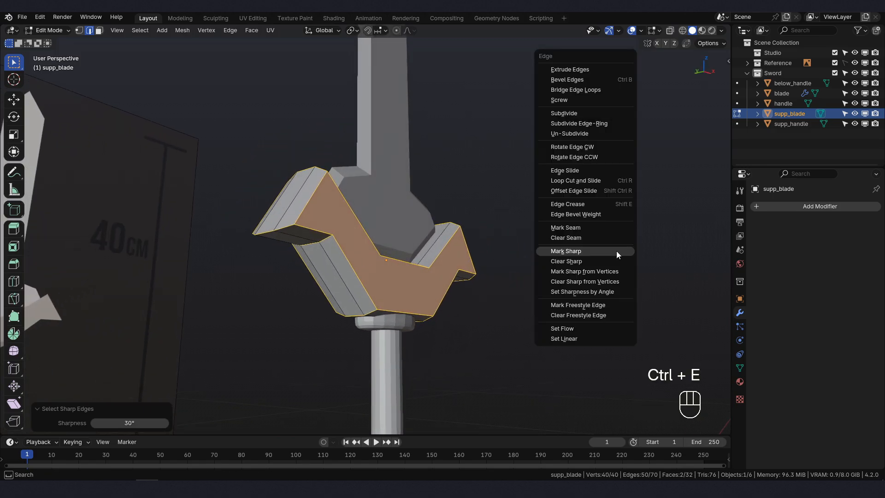
pyautogui.click(616, 251)
pyautogui.moveTo(616, 251); pyautogui.dragTo(519, 288, button='middle')
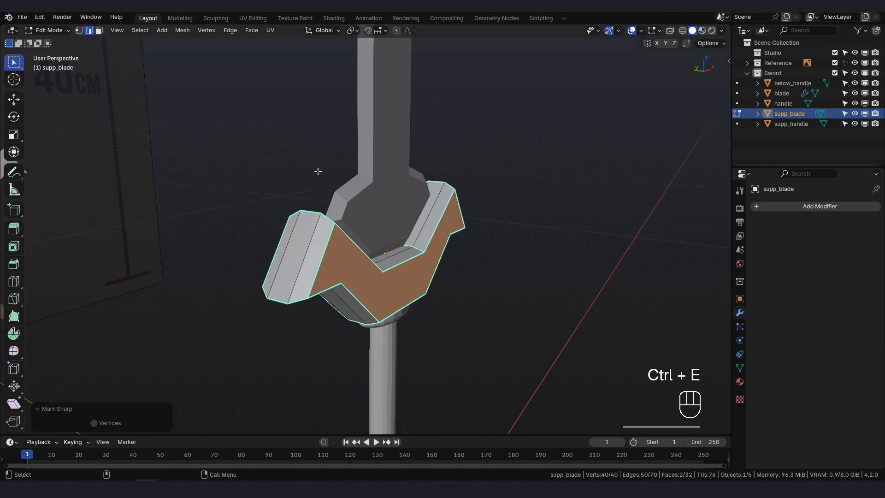
# - Return to Object Mode and apply Shade Auto Smooth to the crossguard with a 30° angle
pyautogui.click(53, 29)
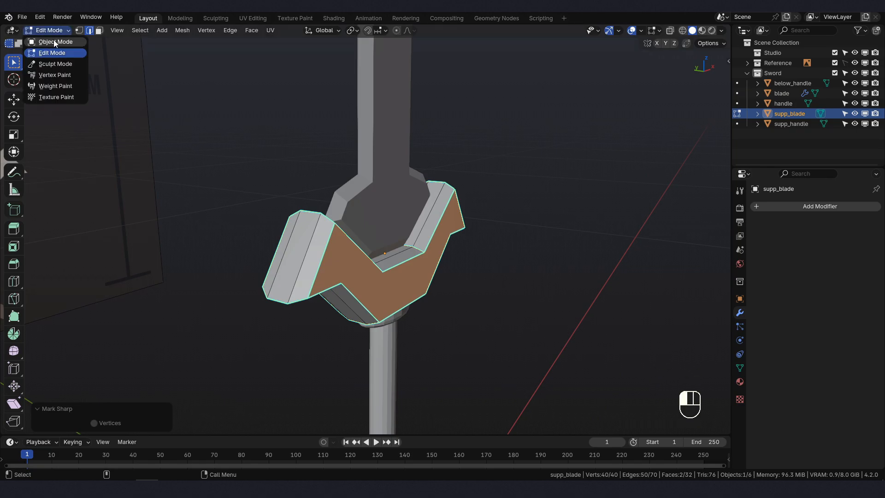
pyautogui.click(54, 41)
pyautogui.rightClick(382, 280)
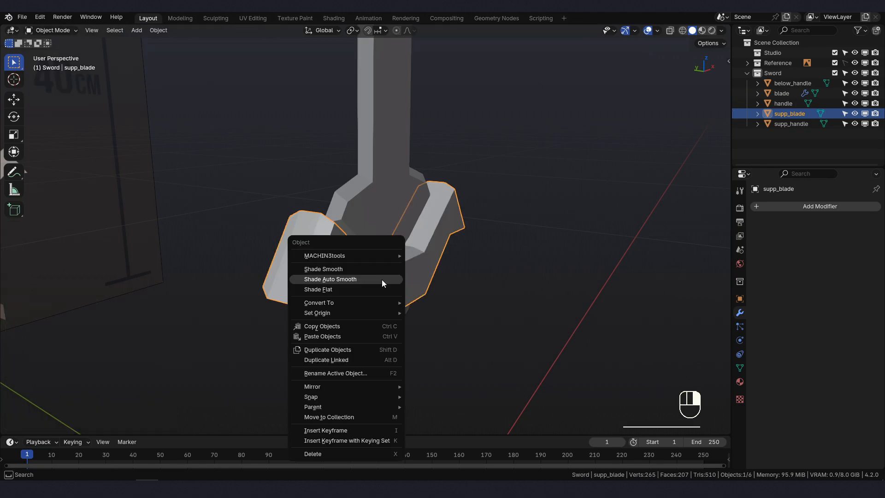
pyautogui.click(381, 280)
pyautogui.moveTo(400, 253); pyautogui.dragTo(349, 200, button='middle')
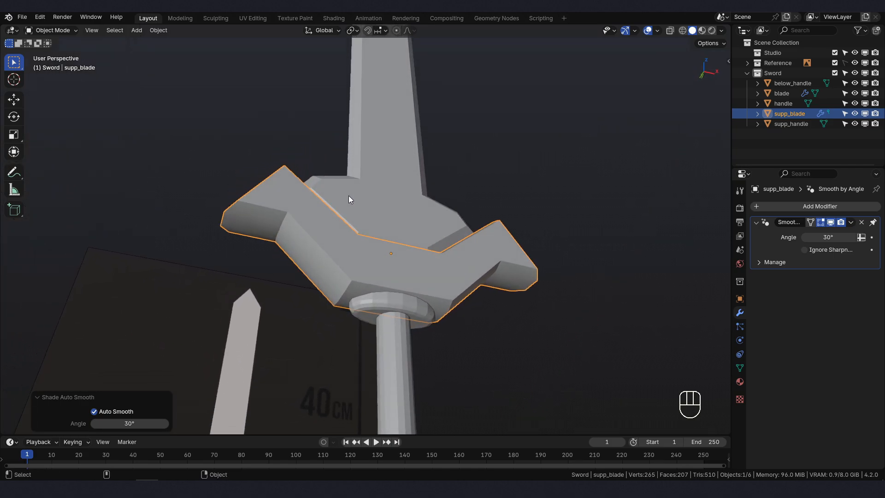
# - Set the crossguard's Shade Auto Smooth angle to 180°
pyautogui.click(126, 422)
pyautogui.write('1')
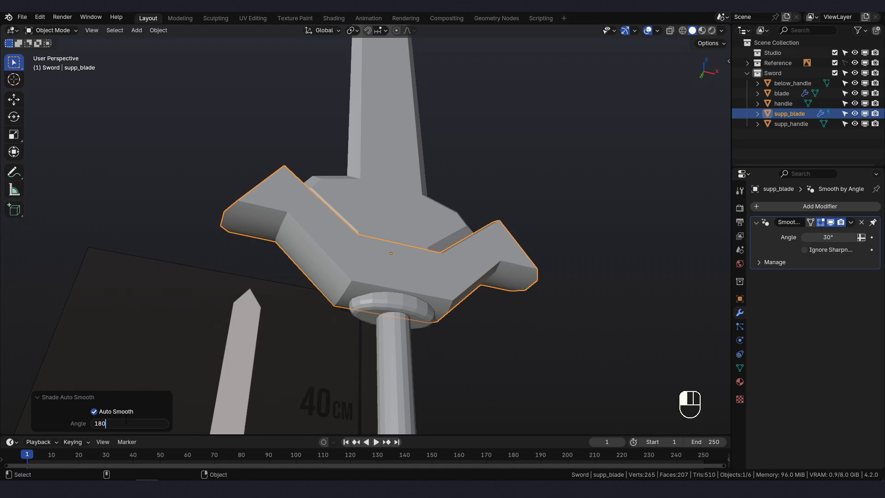
pyautogui.write('80')
pyautogui.press('Return')
pyautogui.moveTo(396, 254); pyautogui.dragTo(484, 295, button='middle')
# - Switch the crossguard's Ignore Sharpness option on and back off to compare the shading
pyautogui.click(805, 251)
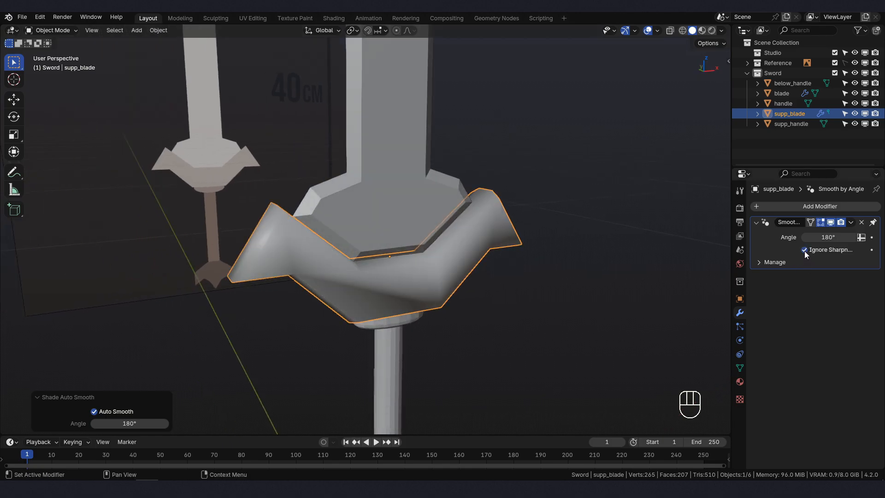
pyautogui.moveTo(340, 302); pyautogui.dragTo(411, 310, button='middle')
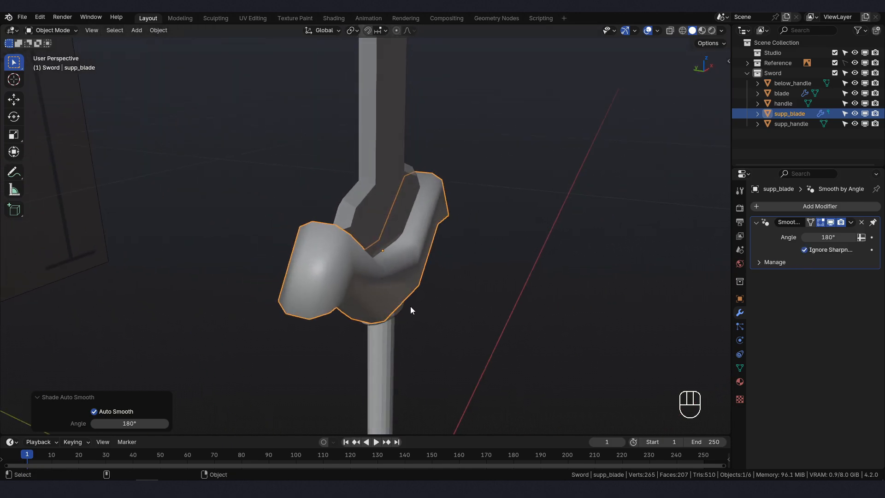
pyautogui.click(804, 250)
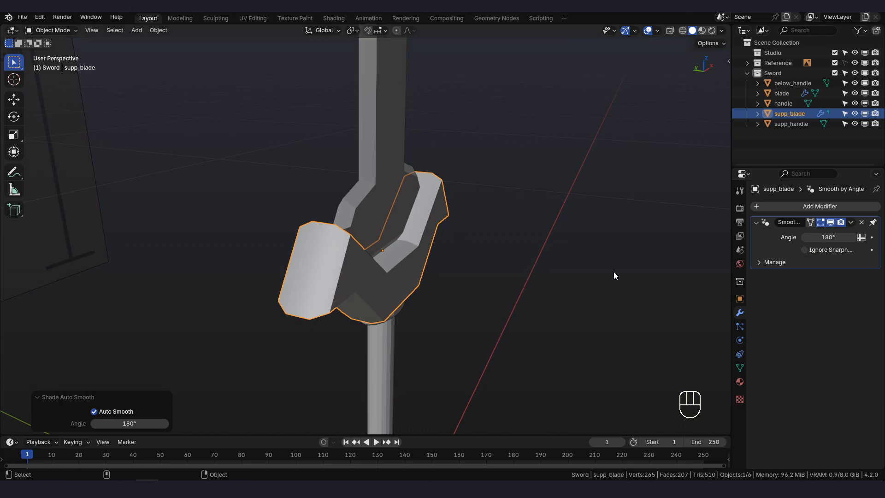
# - Select the supp_handle collar below the crossguard from the front view and isolate it in Local View
pyautogui.moveTo(613, 276); pyautogui.dragTo(437, 282, button='middle')
pyautogui.press('KP_1')
pyautogui.keyDown('shift'); pyautogui.moveTo(415, 330); pyautogui.dragTo(426, 253, button='middle'); pyautogui.keyUp('shift')
pyautogui.click(420, 255)
pyautogui.scroll(1, 425, 254)
pyautogui.scroll(-2, 416, 245)
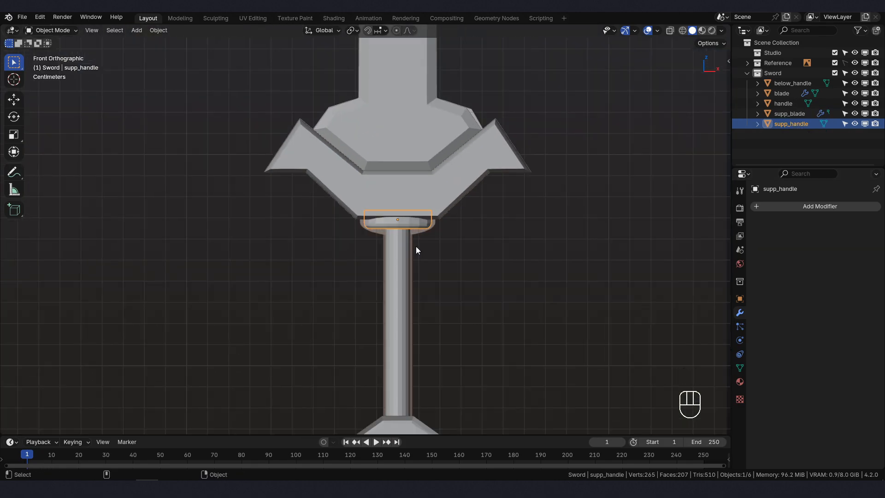
pyautogui.press('KP_Divide')
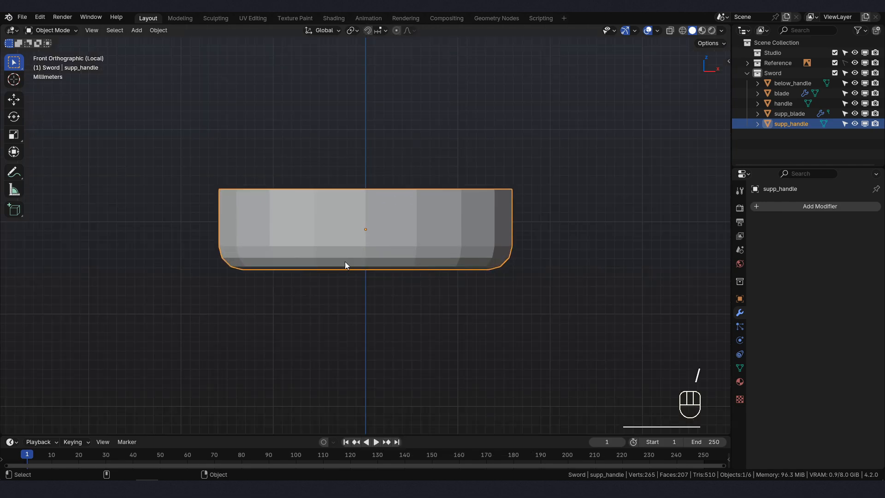
pyautogui.moveTo(345, 262); pyautogui.dragTo(369, 295, button='middle')
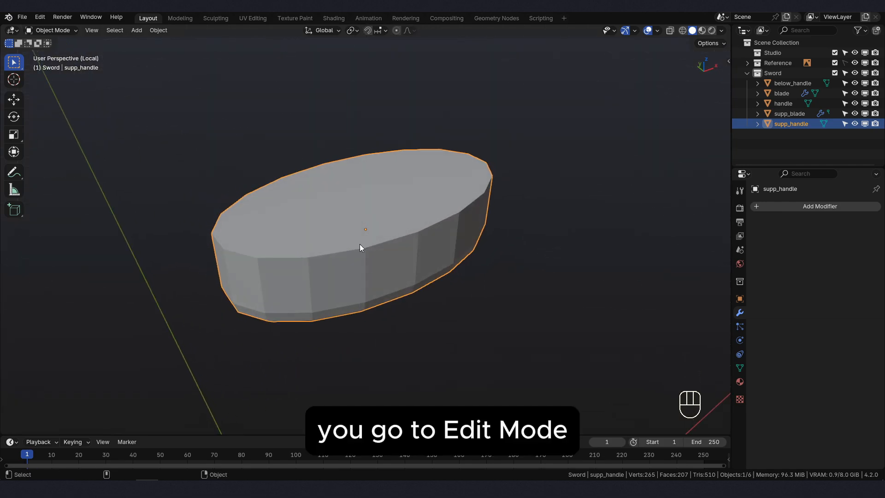
# - Enter Edit Mode on the supp_handle collar and delete its large top face in face selection mode
pyautogui.click(48, 31)
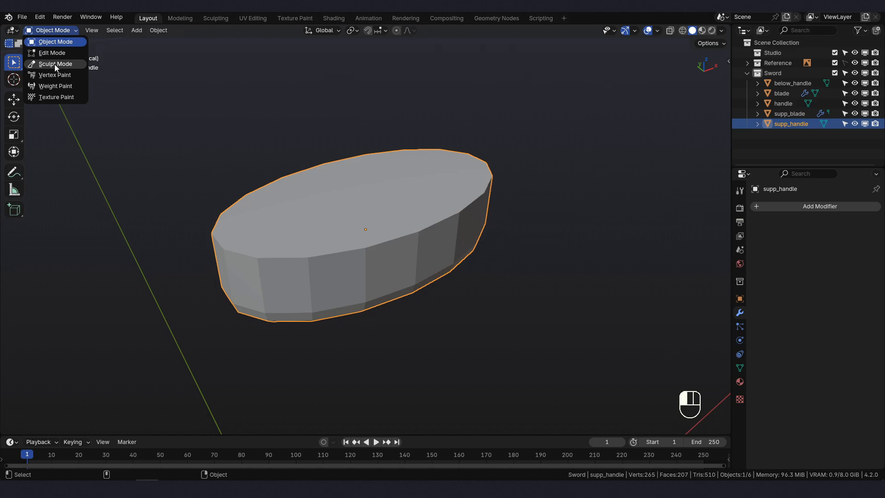
pyautogui.click(56, 53)
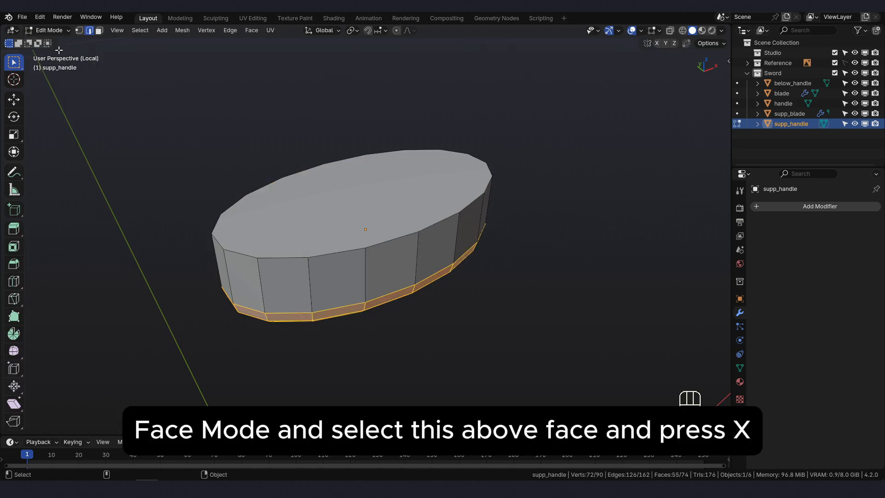
pyautogui.click(99, 30)
pyautogui.click(330, 212)
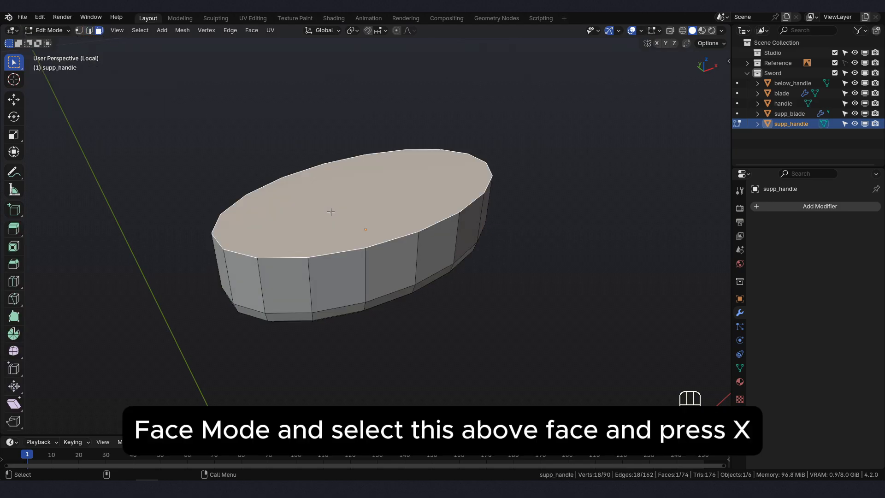
pyautogui.moveTo(448, 195); pyautogui.dragTo(525, 201, button='middle')
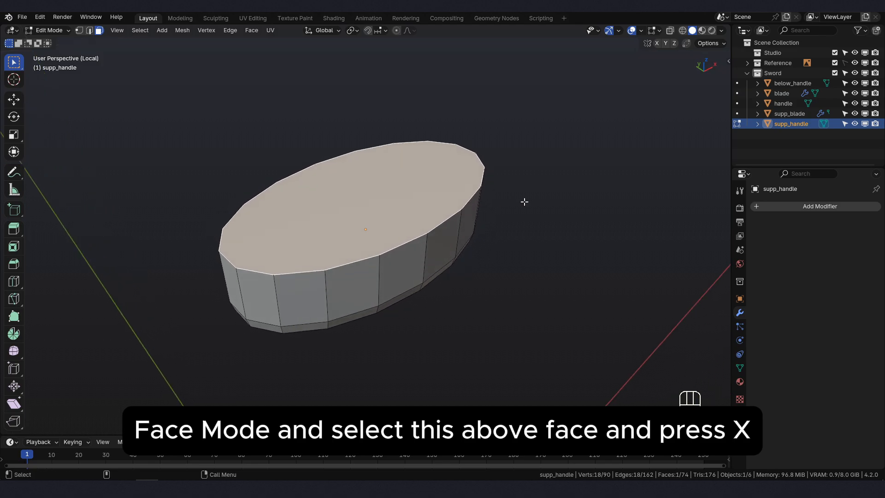
pyautogui.press('x')
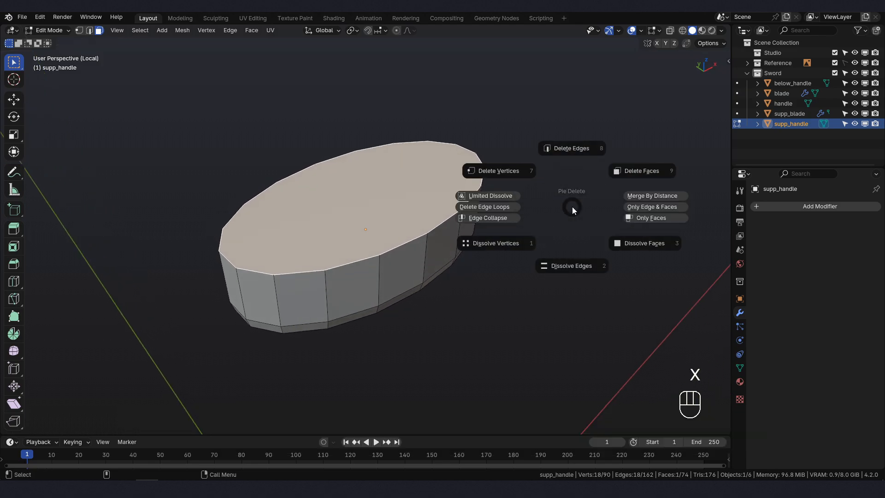
pyautogui.click(641, 173)
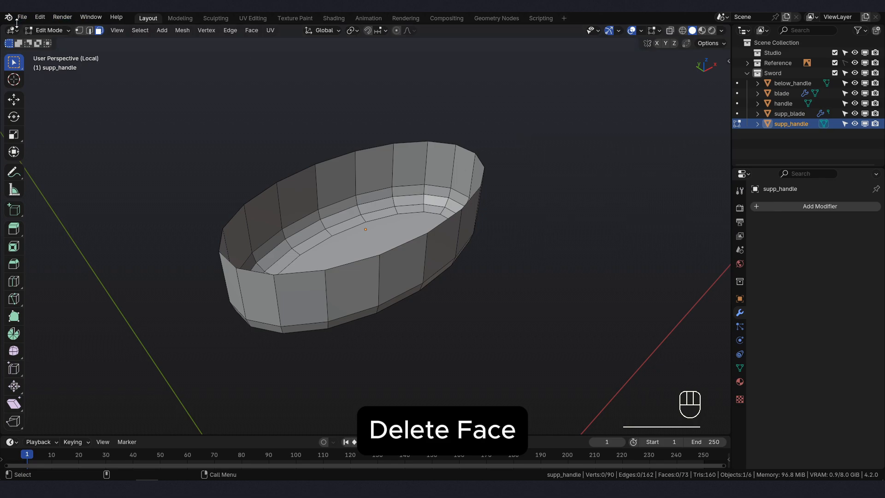
# - Return to Object Mode and apply Shade Auto Smooth to the supp_handle collar
pyautogui.click(50, 30)
pyautogui.click(47, 41)
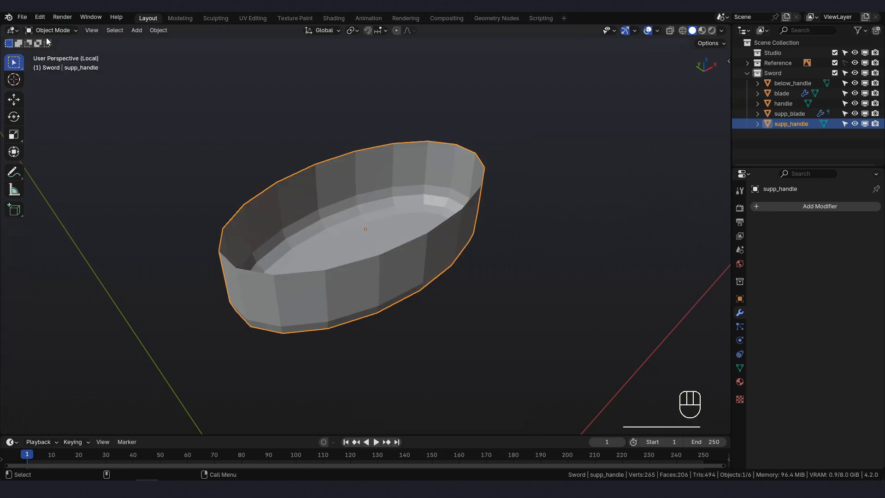
pyautogui.moveTo(452, 266); pyautogui.dragTo(412, 176, button='middle')
pyautogui.rightClick(397, 192)
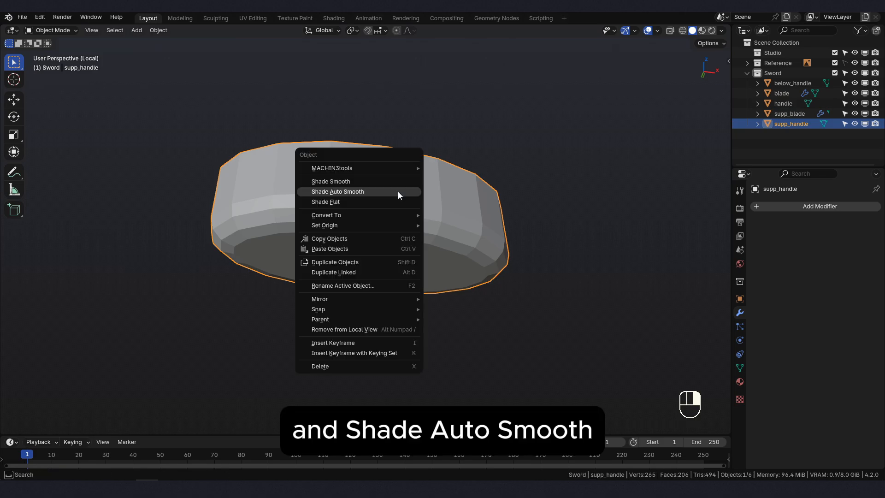
pyautogui.click(398, 192)
pyautogui.moveTo(397, 192)
pyautogui.mouseDown(button='middle')
pyautogui.moveTo(410, 168)
pyautogui.moveTo(395, 156)
pyautogui.moveTo(337, 187)
pyautogui.mouseUp(button='middle')
# - Leave the collar's Local View, then select the handle and isolate it in Local View
pyautogui.press('/')
pyautogui.press('/')
pyautogui.press('/')
pyautogui.click(391, 275)
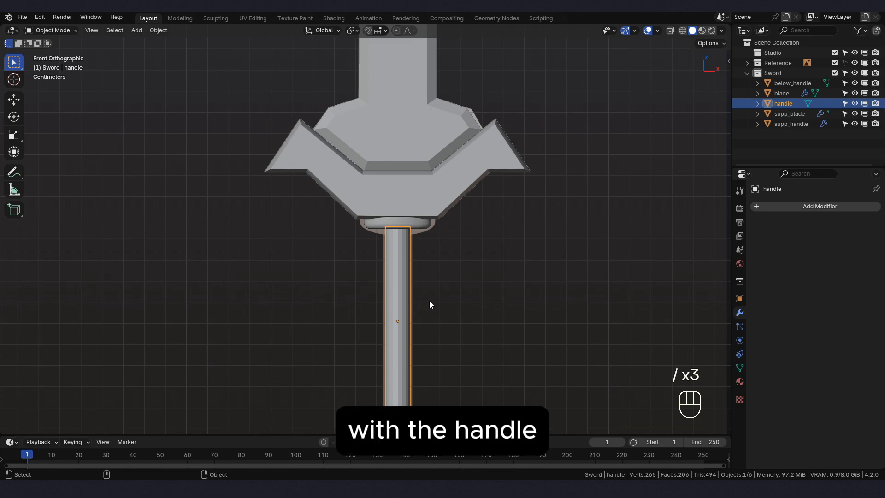
pyautogui.scroll(-3, 435, 295)
pyautogui.press('/')
pyautogui.moveTo(436, 295); pyautogui.dragTo(396, 256, button='middle')
# - Enter Edit Mode on the handle and delete both its top and bottom cap faces
pyautogui.press('Tab')
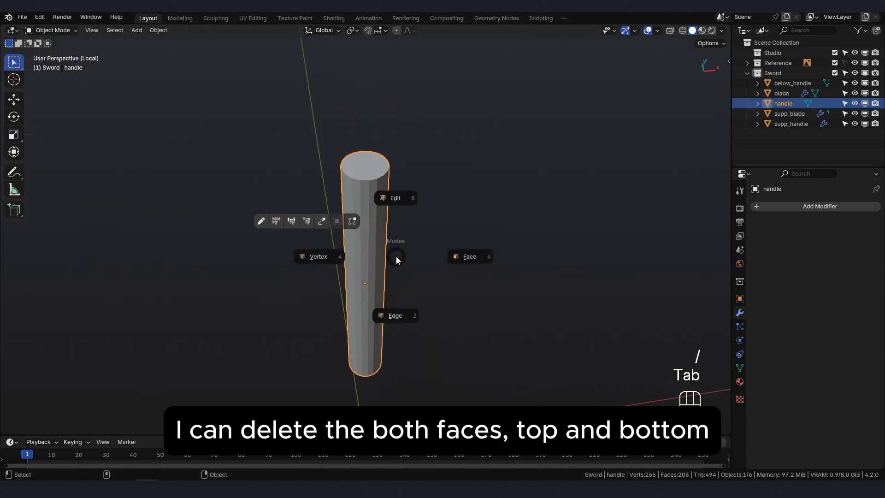
pyautogui.click(64, 28)
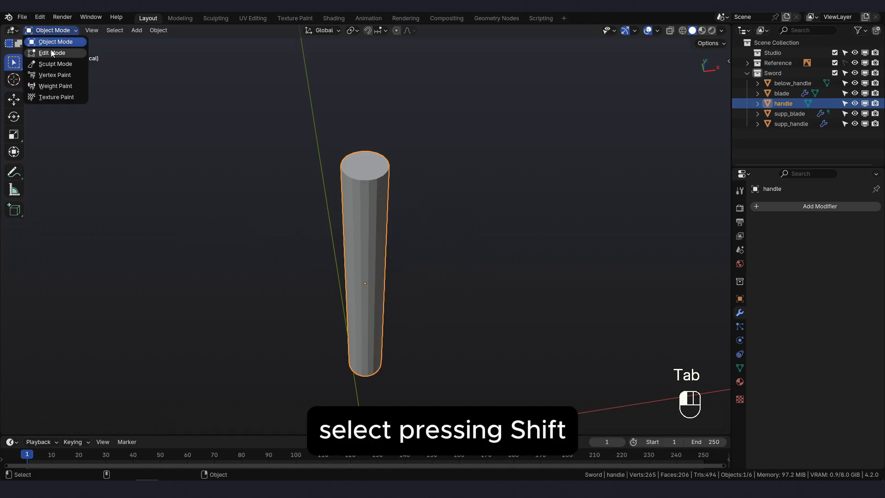
pyautogui.click(52, 54)
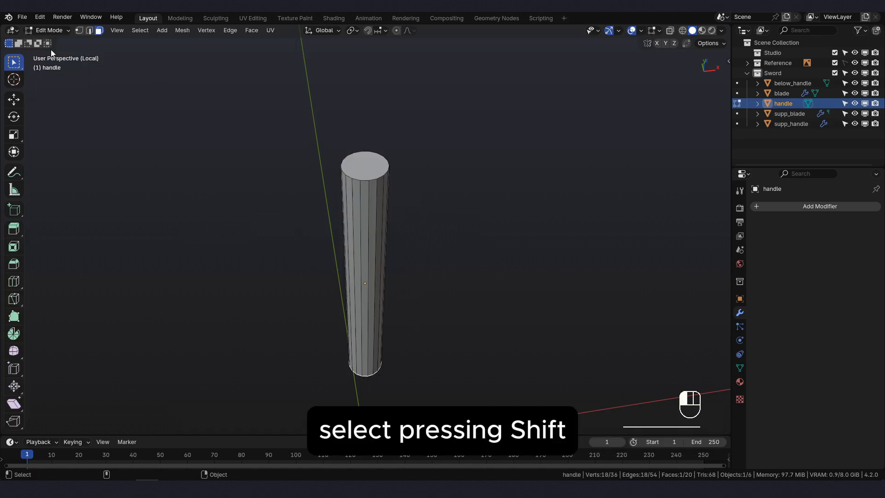
pyautogui.click(365, 162)
pyautogui.moveTo(409, 356); pyautogui.dragTo(403, 241, button='middle')
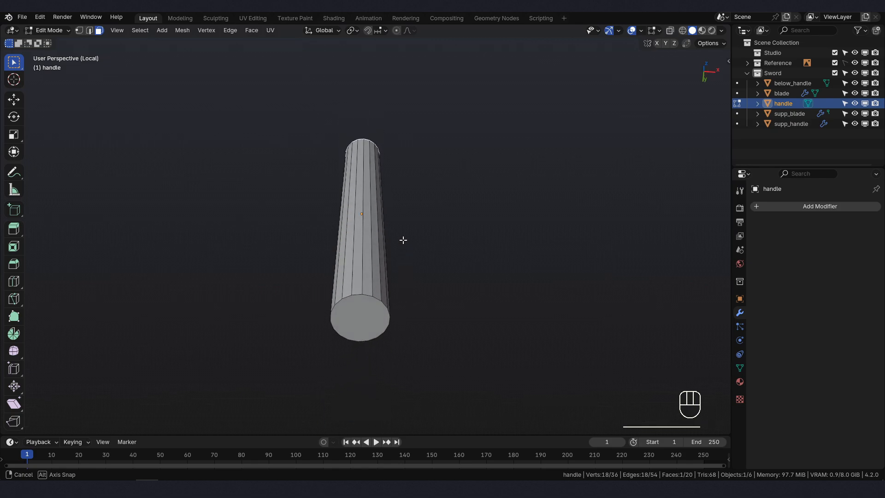
pyautogui.keyDown('shift'); pyautogui.click(354, 318); pyautogui.keyUp('shift')
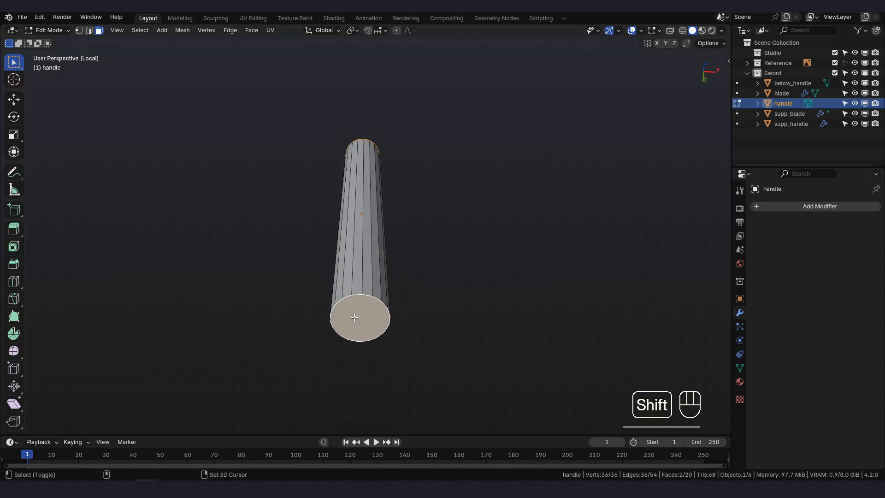
pyautogui.press('x')
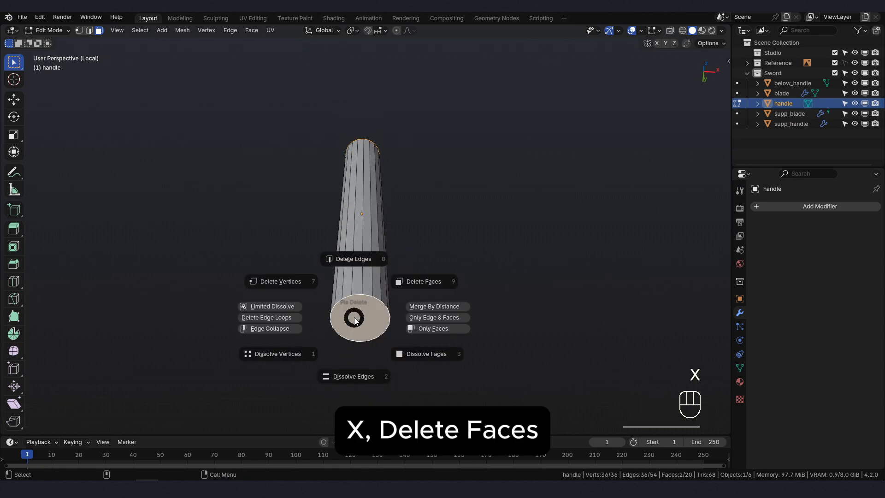
pyautogui.click(417, 286)
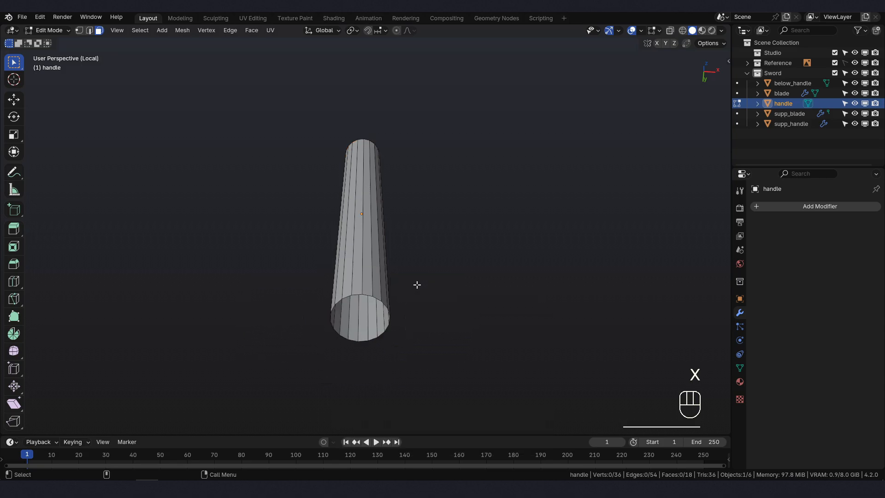
# - Apply Shade Auto Smooth at 180° to the handle in Object Mode and exit Local View
pyautogui.moveTo(417, 285); pyautogui.dragTo(403, 334, button='middle')
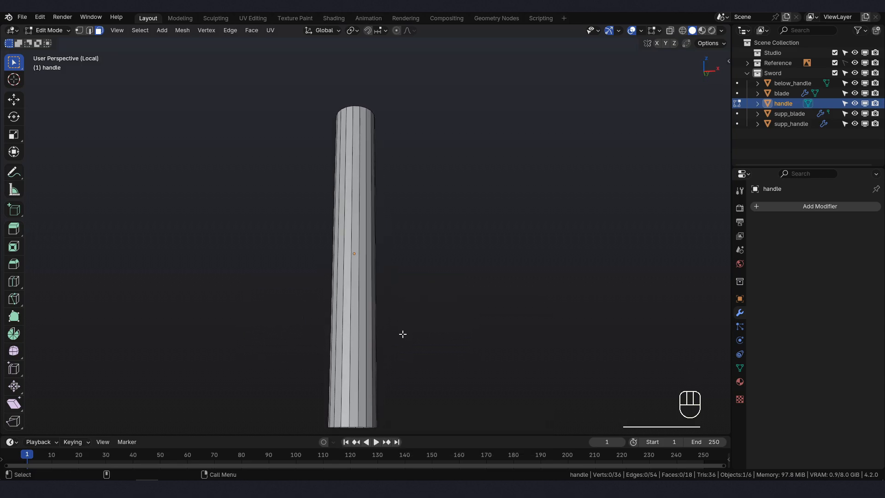
pyautogui.click(49, 30)
pyautogui.click(54, 42)
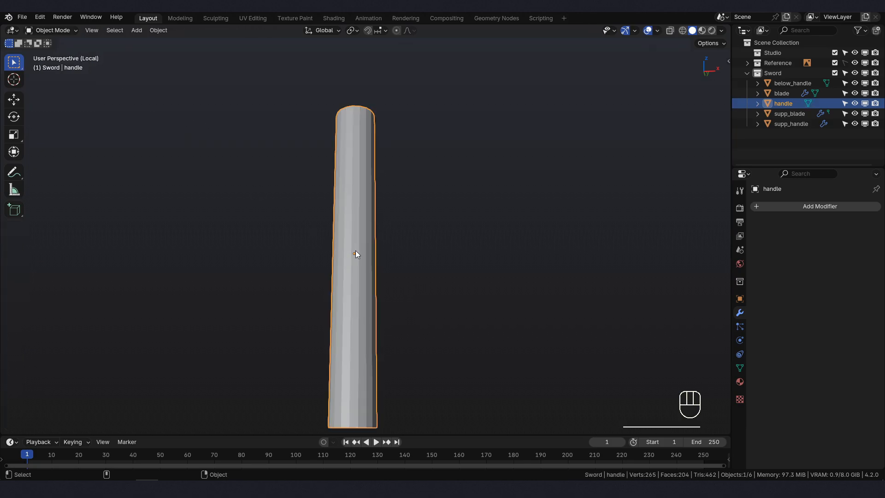
pyautogui.rightClick(356, 250)
pyautogui.click(356, 251)
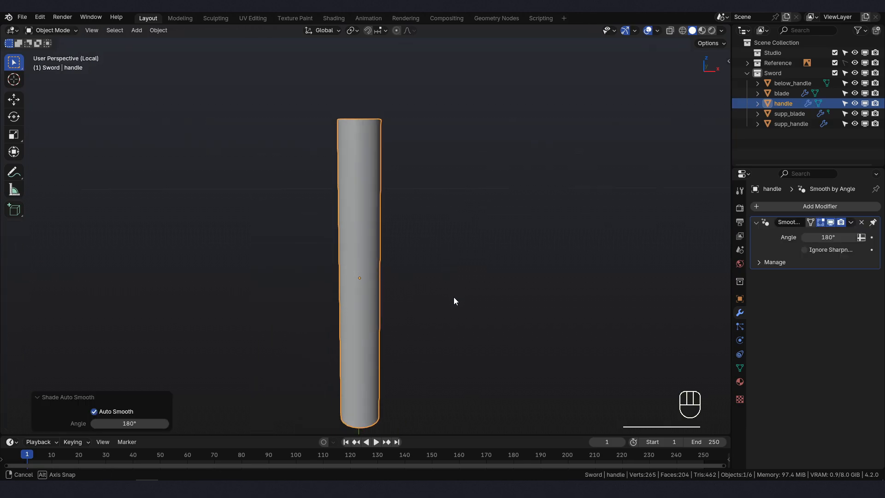
pyautogui.moveTo(453, 298); pyautogui.dragTo(402, 289, button='middle')
pyautogui.press('KP_Divide')
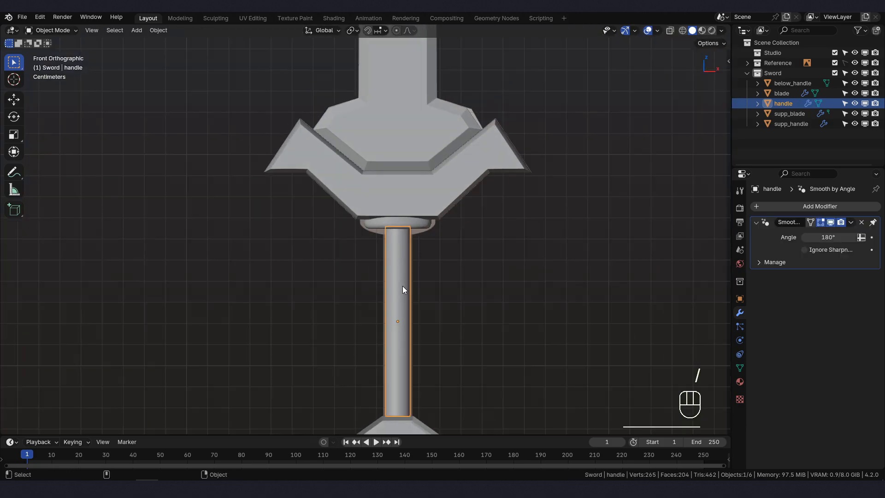
# - Select the below_handle pommel at the bottom of the sword and enter Edit Mode
pyautogui.keyDown('shift'); pyautogui.moveTo(433, 372); pyautogui.dragTo(405, 210, button='middle'); pyautogui.keyUp('shift')
pyautogui.click(377, 286)
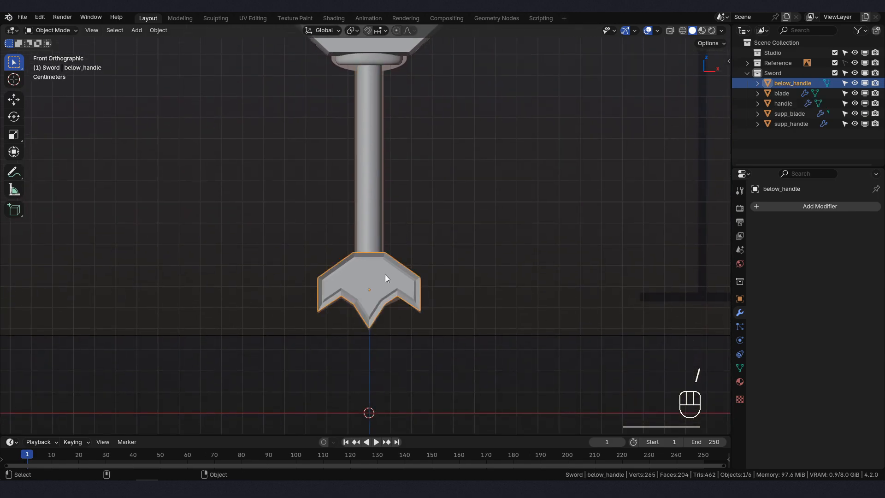
pyautogui.moveTo(386, 274)
pyautogui.mouseDown(button='middle')
pyautogui.moveTo(414, 306)
pyautogui.moveTo(397, 265)
pyautogui.mouseUp(button='middle')
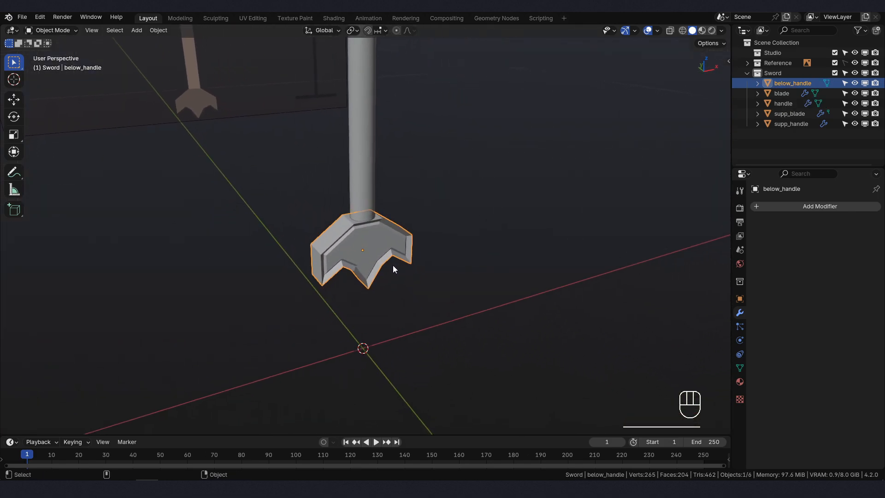
pyautogui.scroll(2, 392, 265)
pyautogui.click(75, 30)
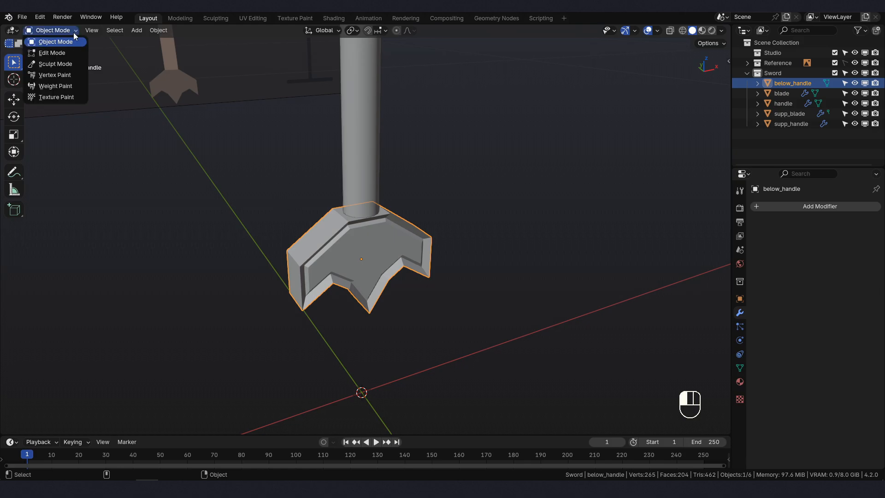
pyautogui.click(46, 53)
# - Select the pommel's entire linked mesh and mark all its edges as sharp
pyautogui.scroll(2, 405, 292)
pyautogui.press('l')
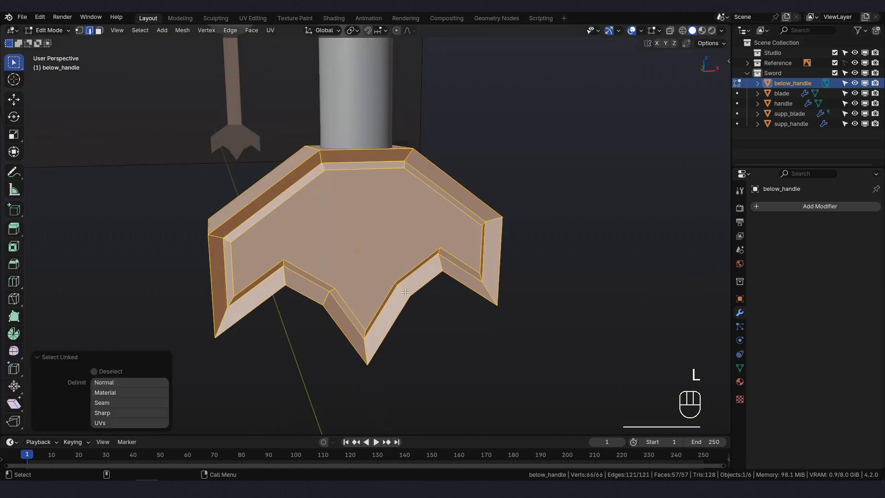
pyautogui.hotkey('ctrl', 'e')
pyautogui.click(594, 233)
pyautogui.moveTo(467, 263); pyautogui.dragTo(465, 273, button='middle')
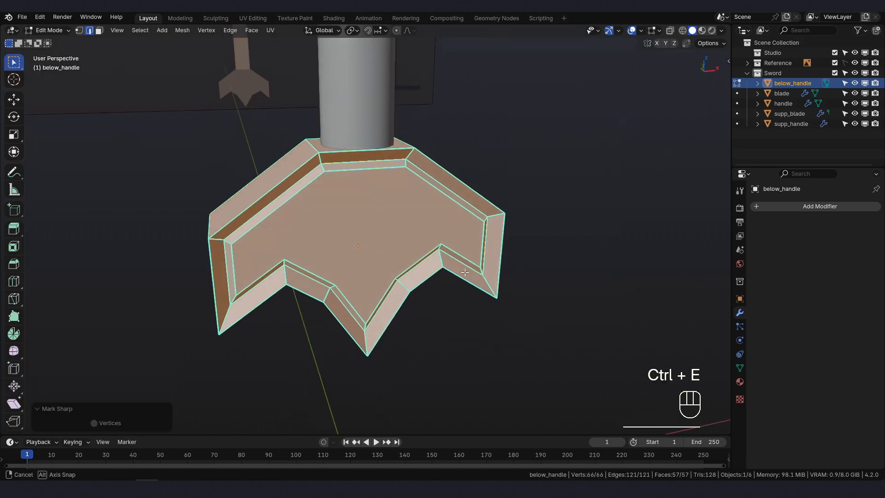
# - Return to Object Mode and apply Shade Auto Smooth to the pommel with a 180° angle
pyautogui.click(50, 31)
pyautogui.click(46, 43)
pyautogui.rightClick(402, 231)
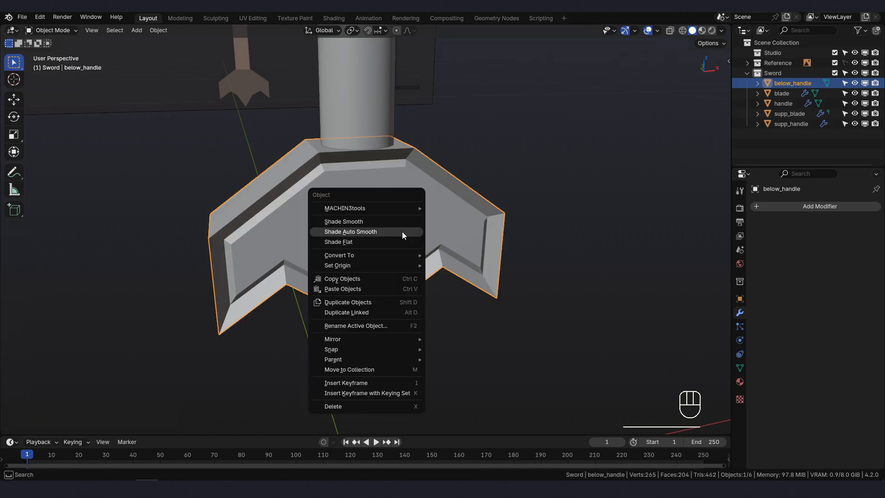
pyautogui.click(402, 231)
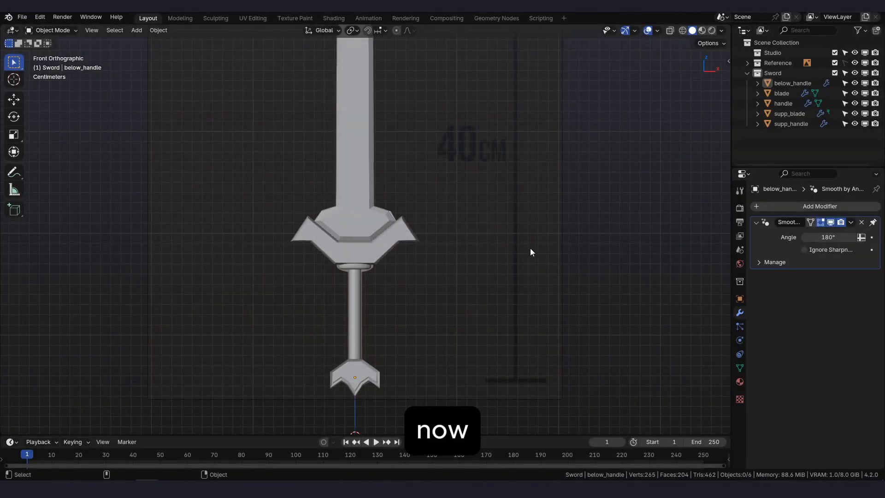
pyautogui.scroll(1, 461, 210)
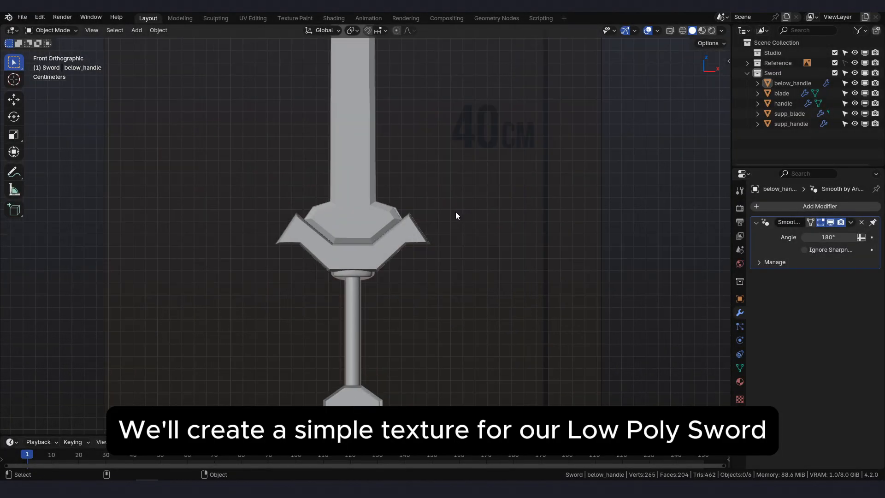
# - Select the sword's blade object and create a new material for it
pyautogui.scroll(-2, 454, 211)
pyautogui.keyDown('shift'); pyautogui.moveTo(450, 209); pyautogui.dragTo(455, 228, button='middle'); pyautogui.keyUp('shift')
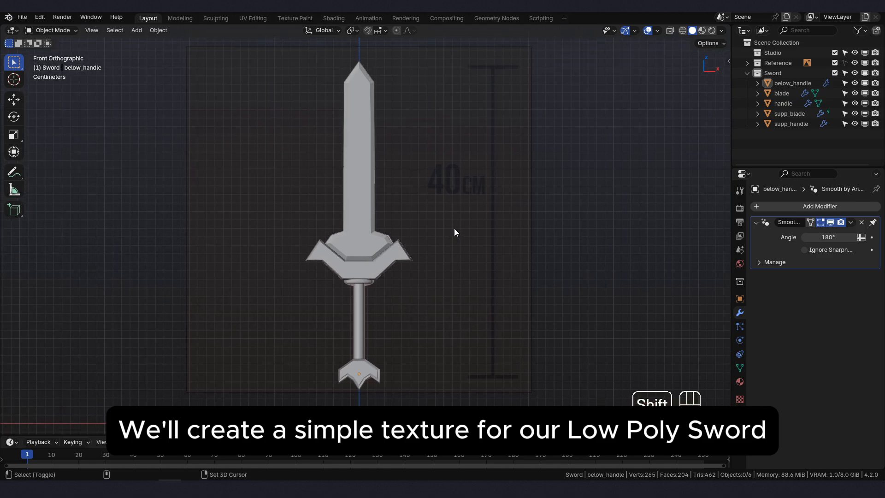
pyautogui.click(360, 236)
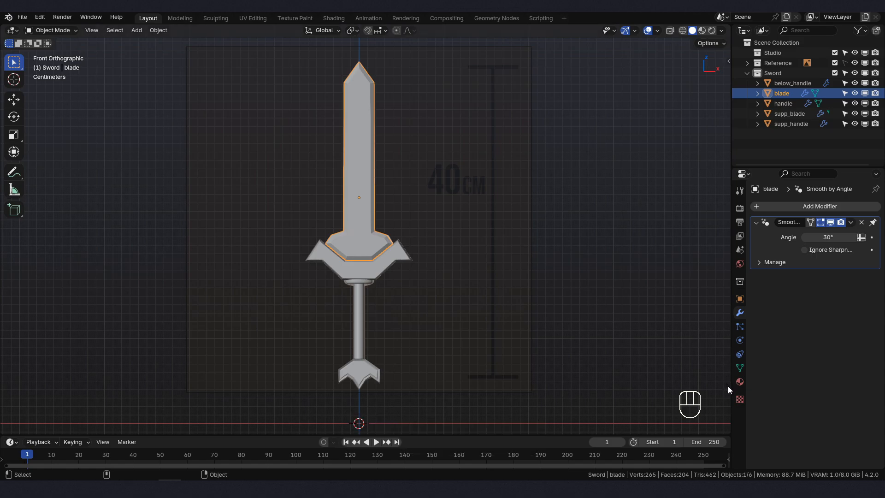
pyautogui.click(740, 383)
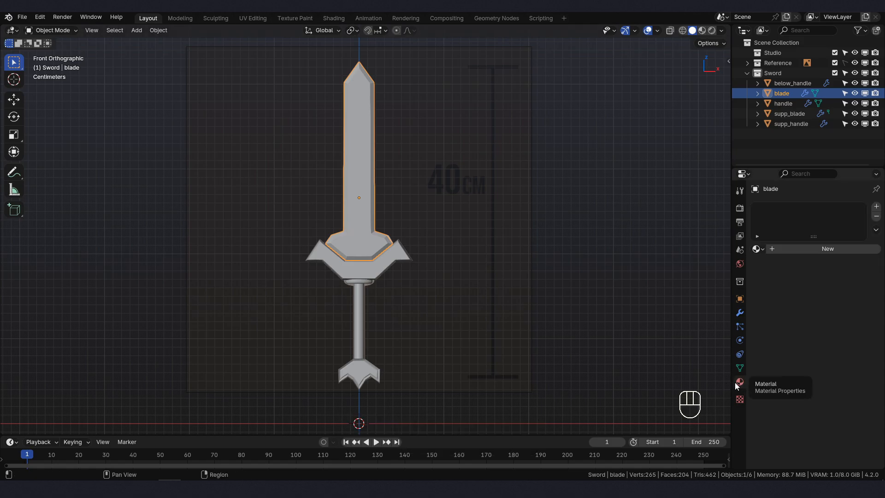
pyautogui.click(834, 250)
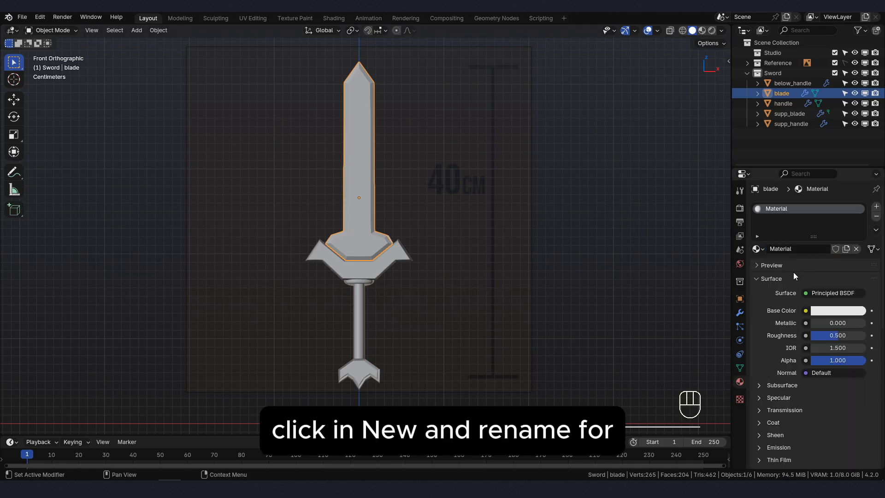
# - Rename the blade's material as sword_m
pyautogui.click(788, 249)
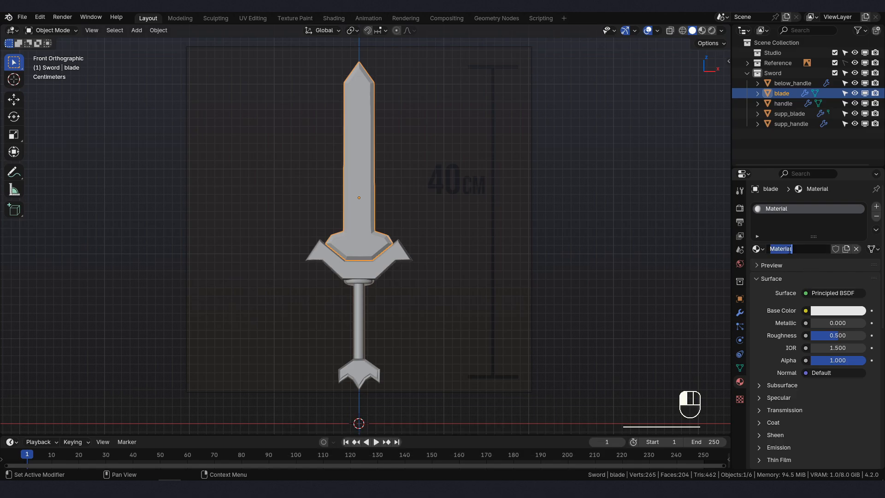
pyautogui.press('BackSpace')
pyautogui.write('sword')
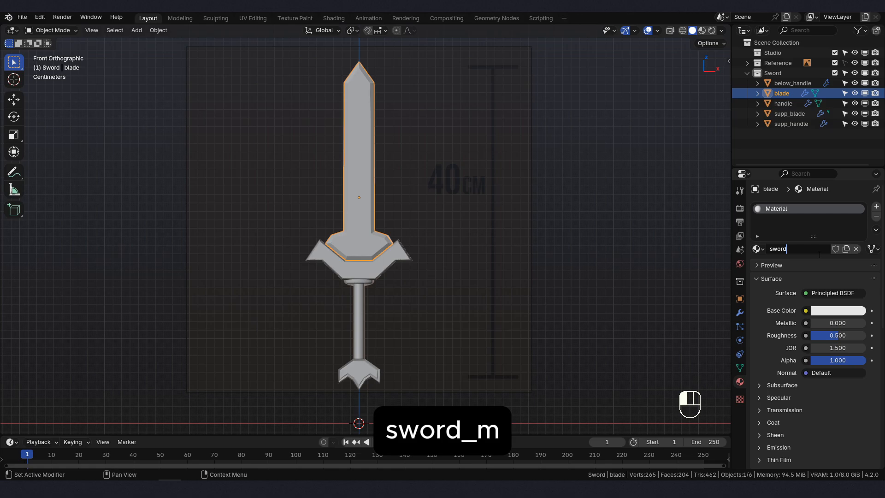
pyautogui.write('_')
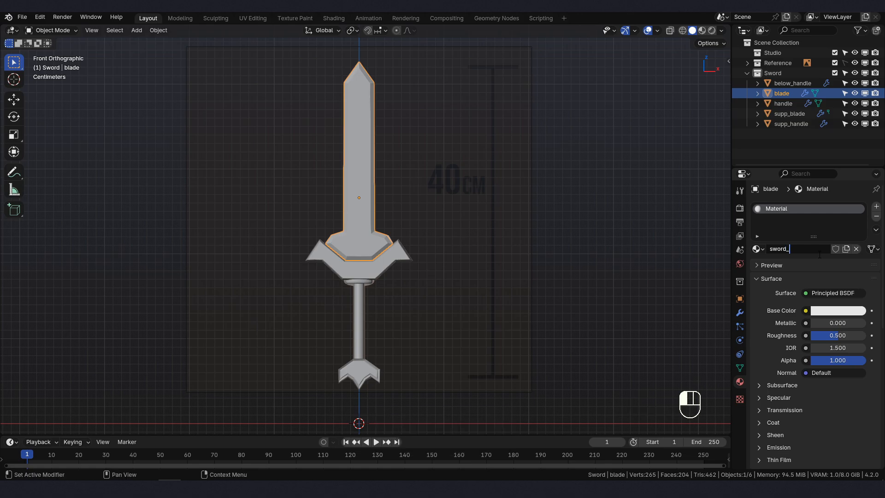
pyautogui.write('m')
pyautogui.click(820, 254)
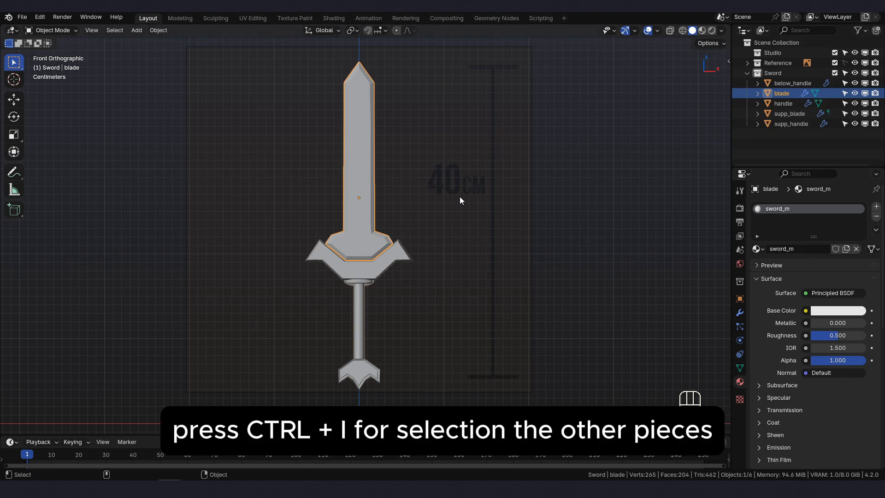
# - Select all other sword pieces with the blade as the active object and link its material to them
pyautogui.hotkey('ctrl', 'i')
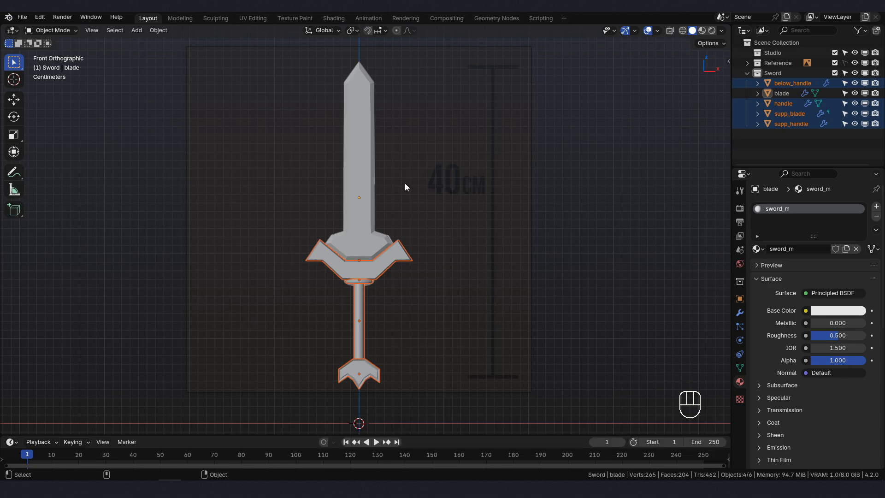
pyautogui.keyDown('shift'); pyautogui.click(363, 149); pyautogui.keyUp('shift')
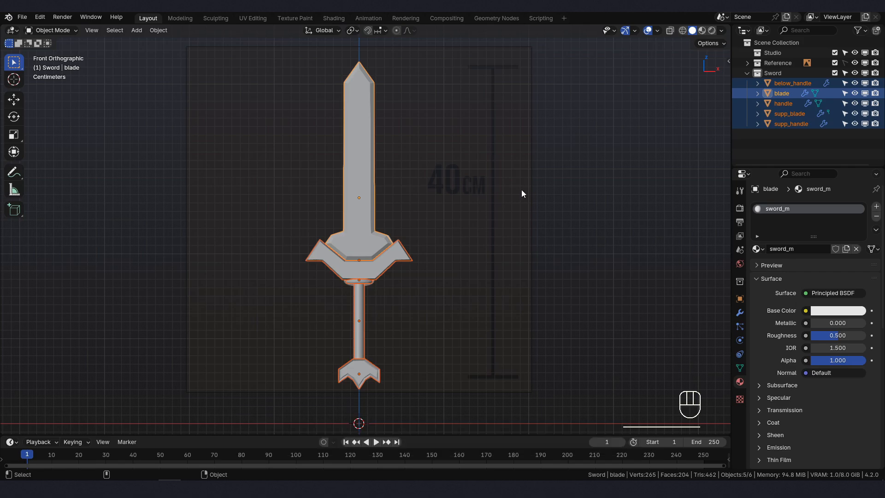
pyautogui.press('Left')
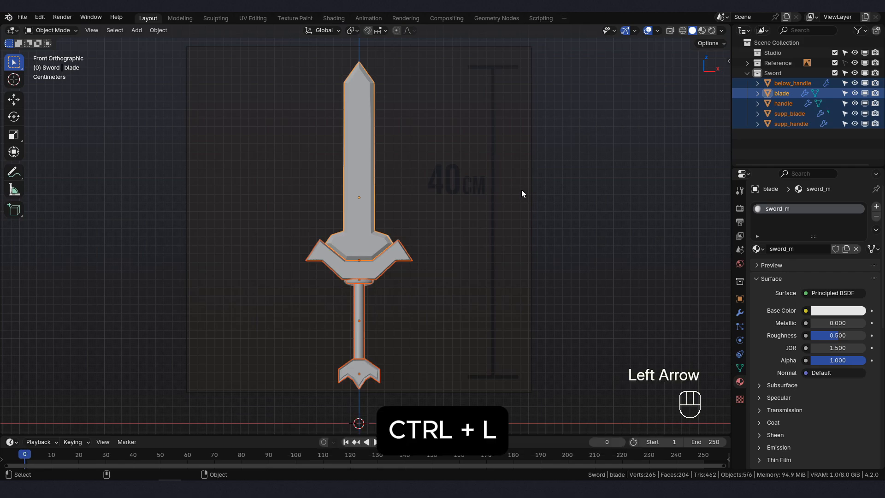
pyautogui.hotkey('ctrl', 'l')
pyautogui.moveTo(521, 190)
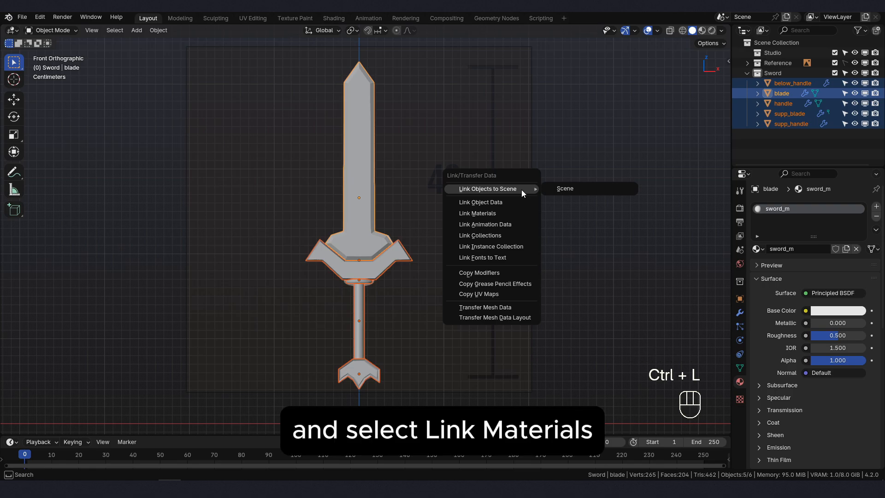
pyautogui.click(498, 216)
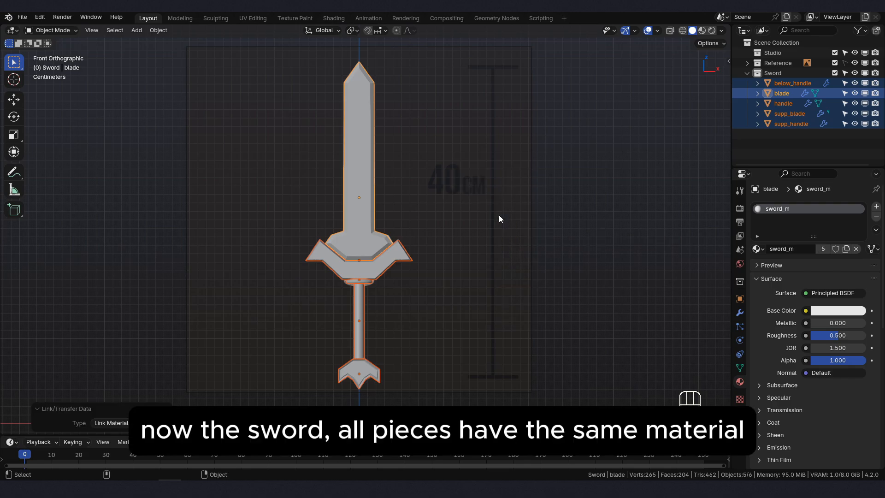
pyautogui.press('Right')
pyautogui.press('Right')
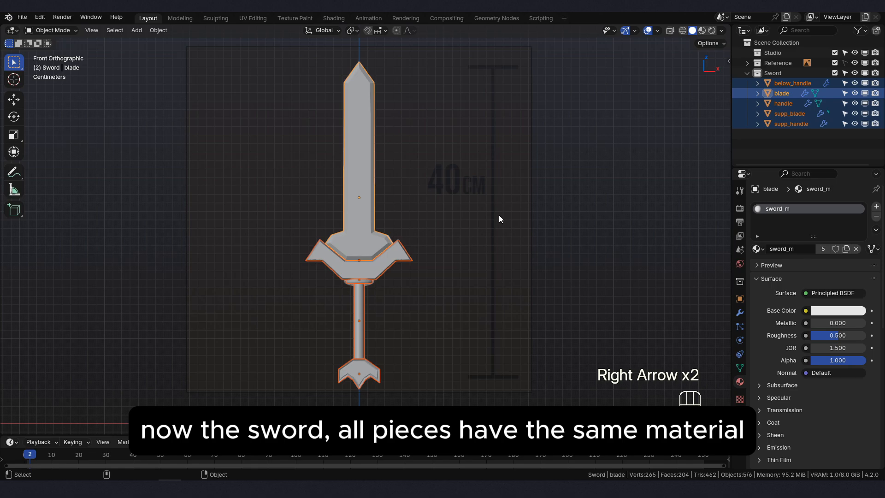
# - Check the assigned material on the guard, the collar below it, the handle and the pommel by selecting each piece
pyautogui.click(369, 276)
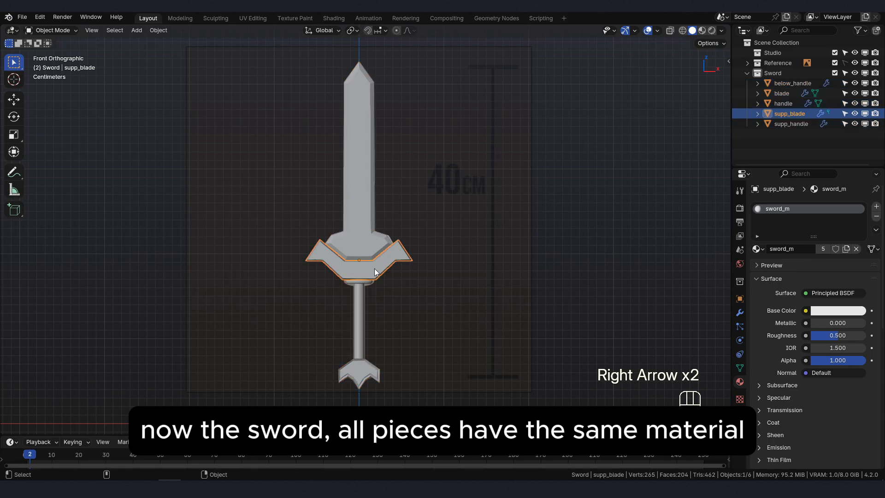
pyautogui.click(366, 286)
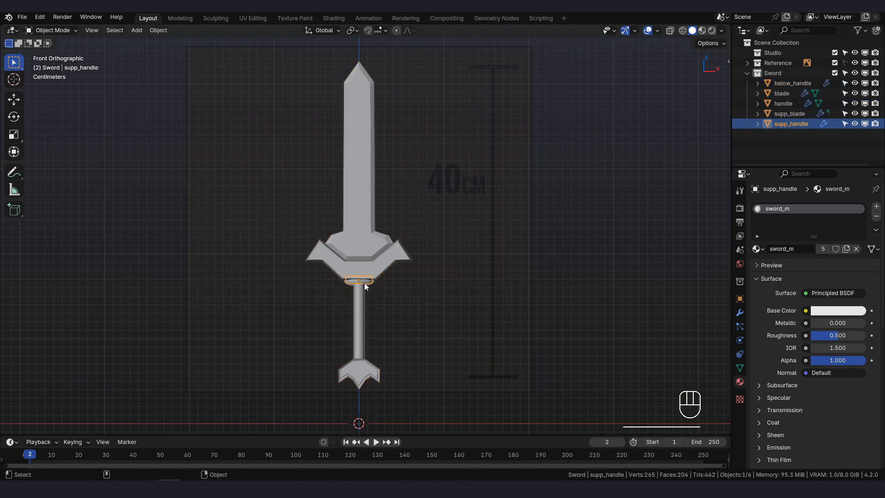
pyautogui.click(365, 323)
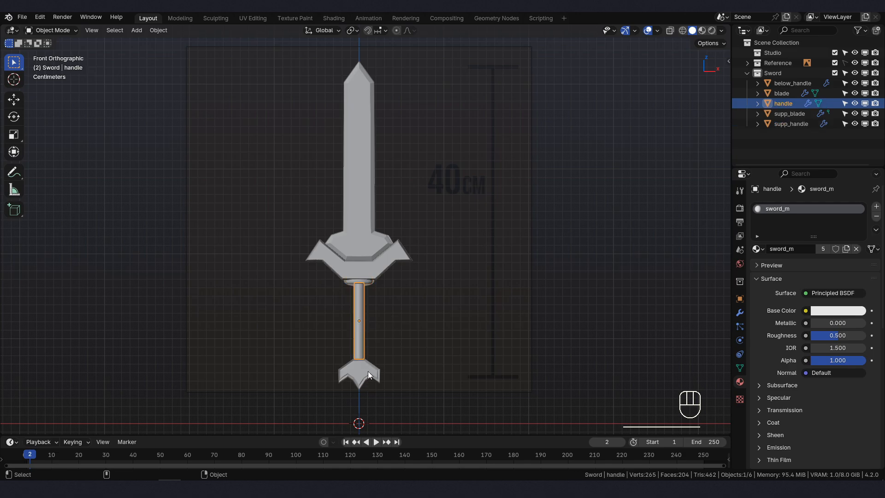
pyautogui.click(368, 372)
pyautogui.click(364, 332)
# - Select the blade, switch to the UV Editing workspace and set its 3D viewport to Object Mode in front view
pyautogui.click(373, 211)
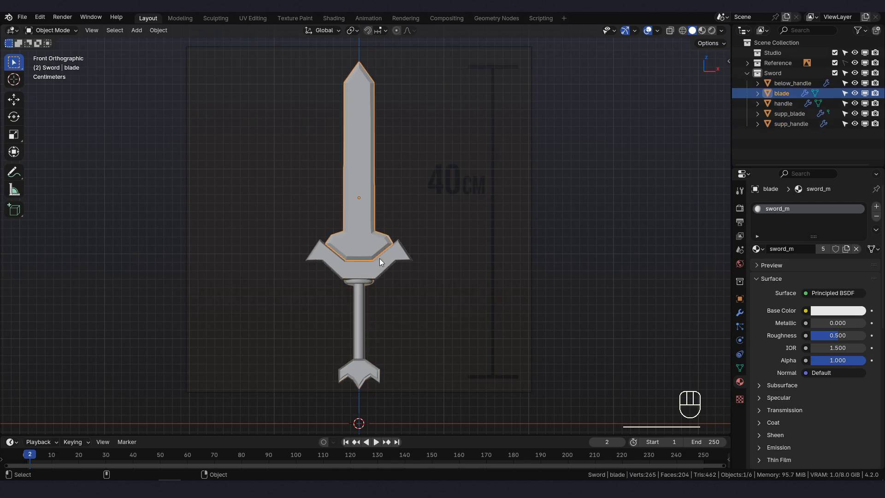
pyautogui.click(252, 18)
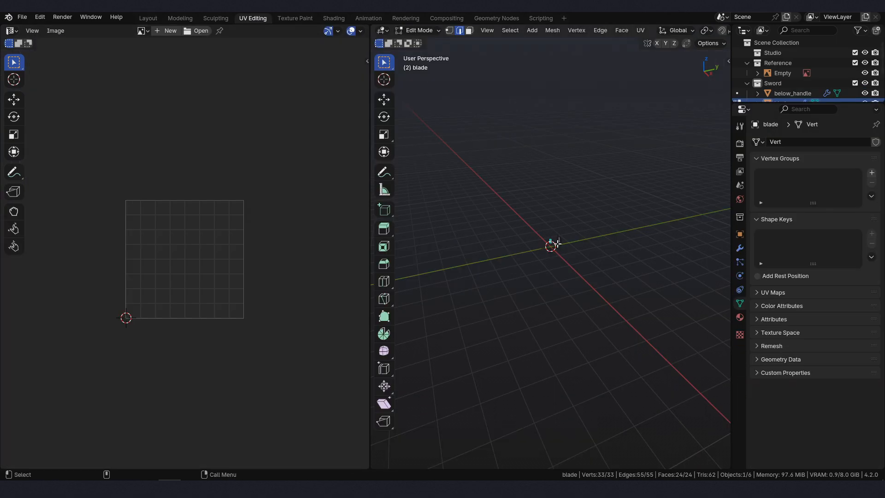
pyautogui.scroll(8, 554, 245)
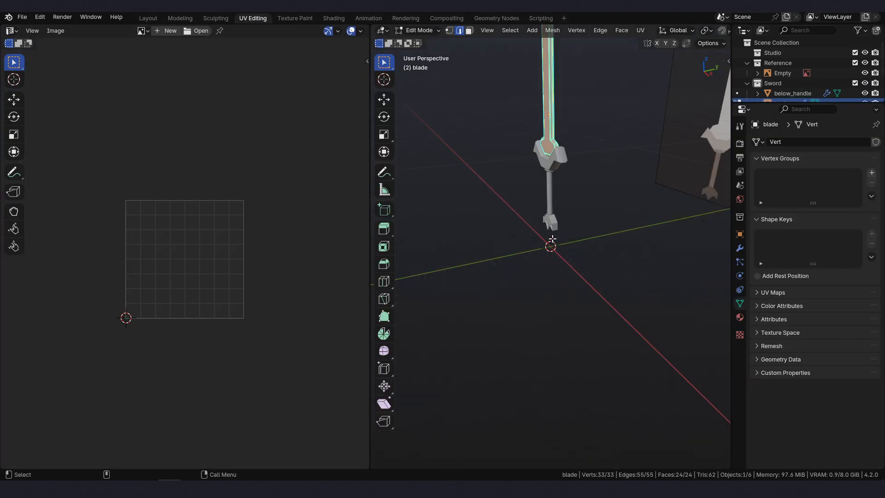
pyautogui.moveTo(554, 240); pyautogui.dragTo(628, 225, button='middle')
pyautogui.keyDown('shift'); pyautogui.moveTo(595, 214); pyautogui.dragTo(577, 264, button='middle'); pyautogui.keyUp('shift')
pyautogui.press('Tab')
pyautogui.click(580, 222)
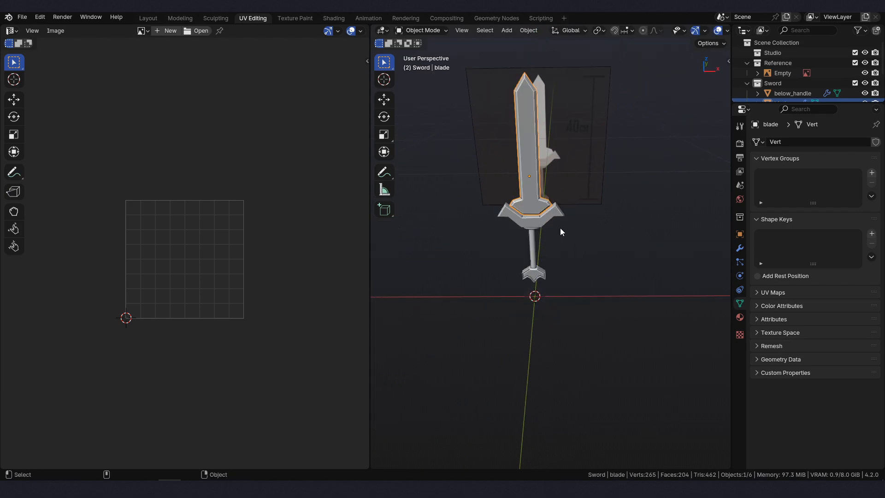
pyautogui.press('KP_1')
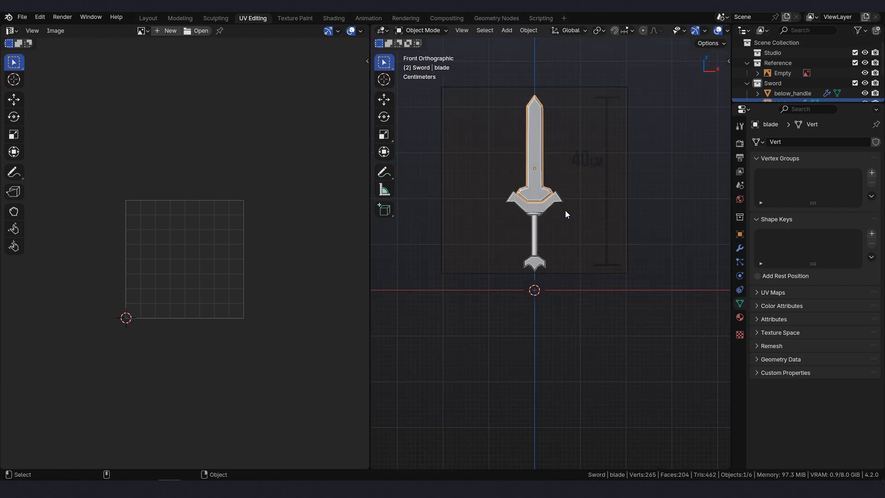
# - Switch the 3D viewport's shading to Material Preview
pyautogui.click(728, 31)
pyautogui.click(727, 31)
pyautogui.scroll(-4, 726, 32)
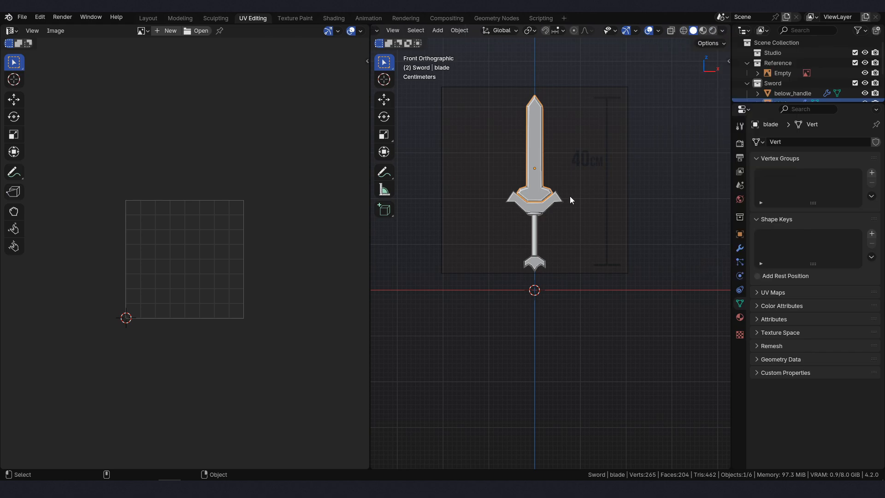
pyautogui.scroll(2, 520, 172)
pyautogui.keyDown('shift'); pyautogui.moveTo(532, 177); pyautogui.dragTo(537, 243, button='middle'); pyautogui.keyUp('shift')
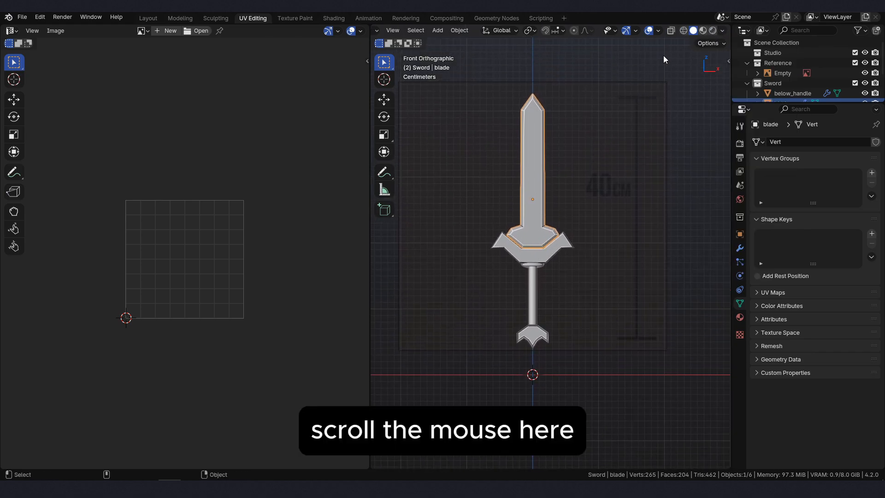
pyautogui.scroll(4, 649, 31)
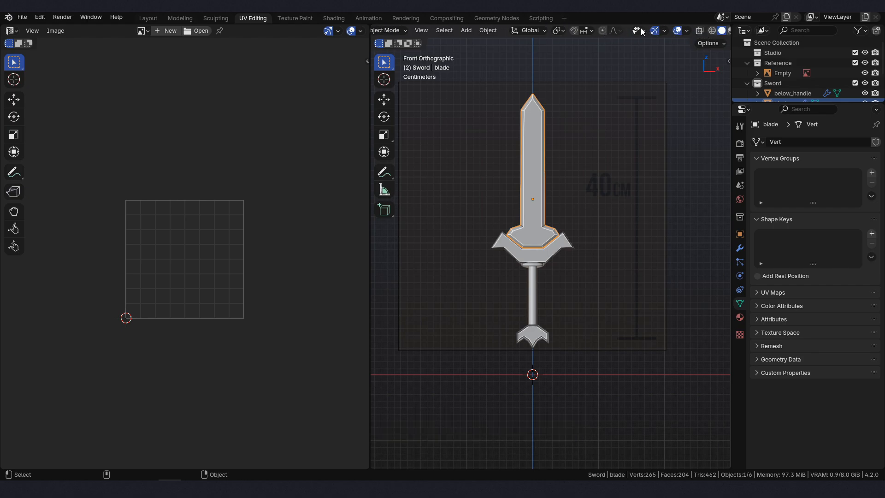
pyautogui.scroll(-4, 639, 32)
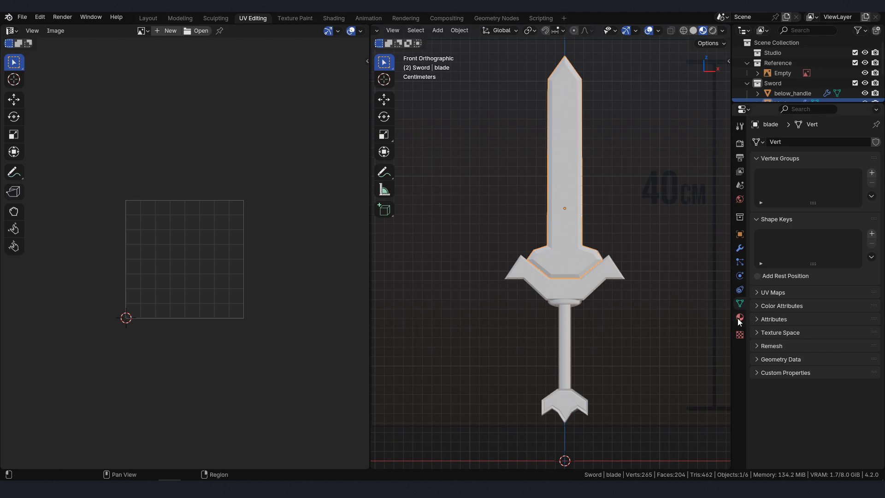
# - Set the Base Color of the sword_m material to an Image Texture
pyautogui.click(740, 317)
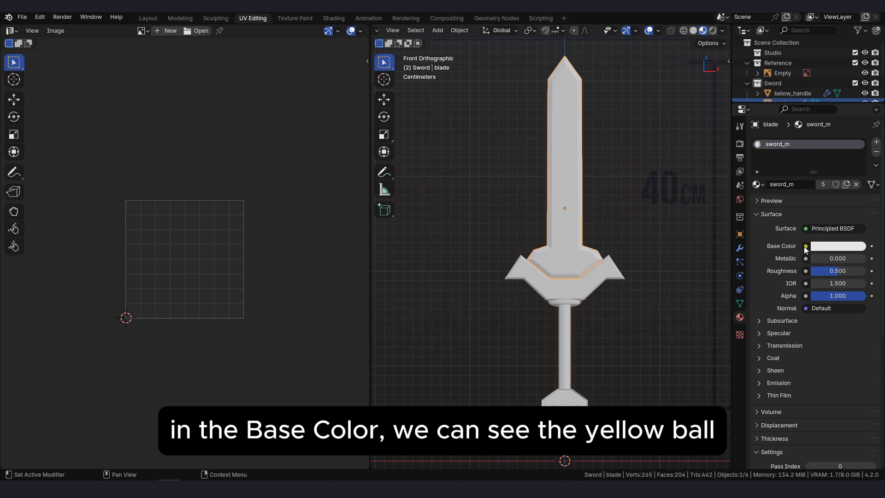
pyautogui.click(806, 247)
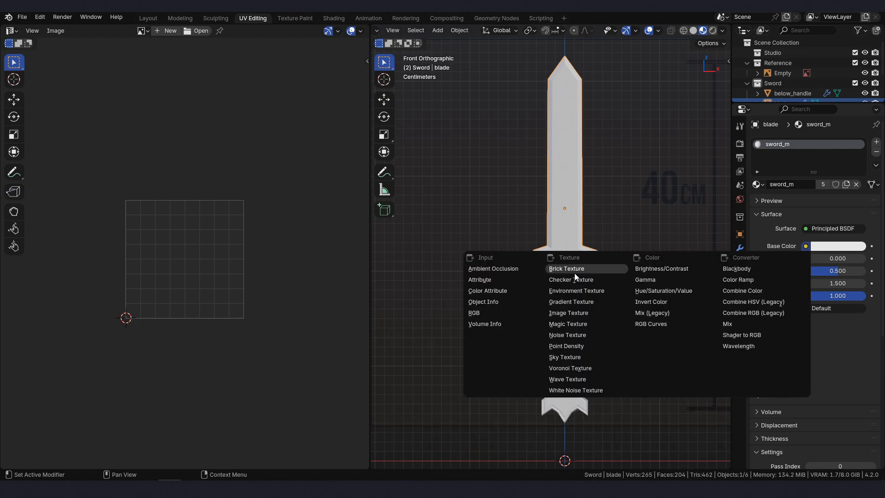
pyautogui.click(582, 313)
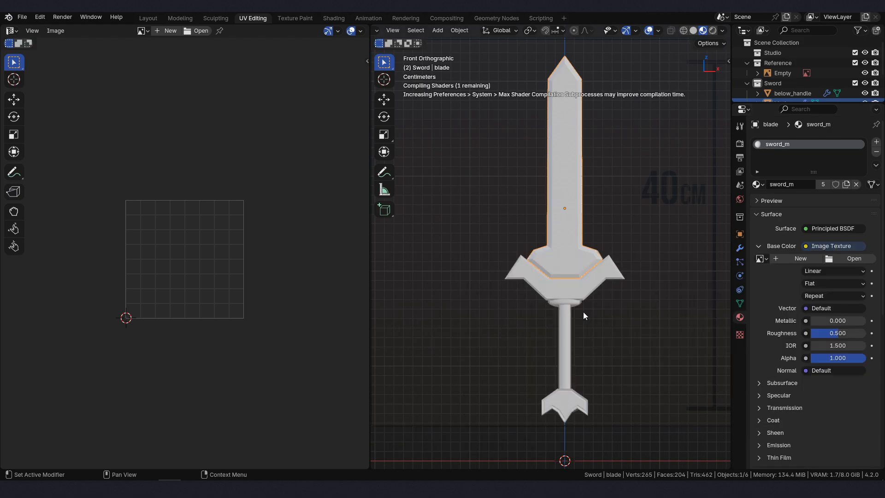
# - Load Simple Palette Color.png from the Texture folder of Low Poly Sword Asset as the Base Color image
pyautogui.click(847, 261)
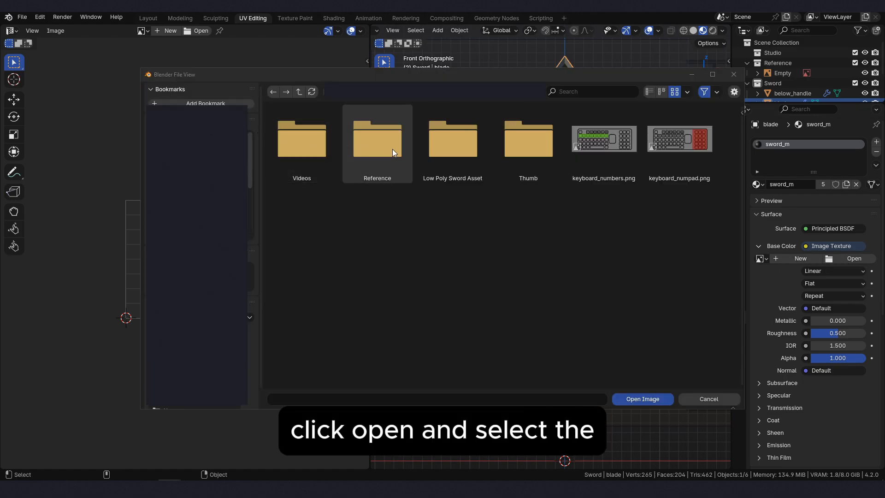
pyautogui.doubleClick(482, 151)
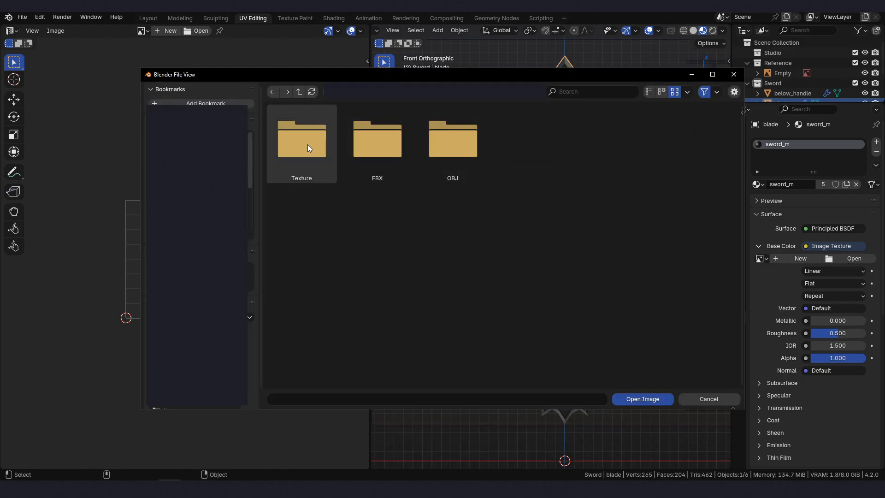
pyautogui.doubleClick(292, 149)
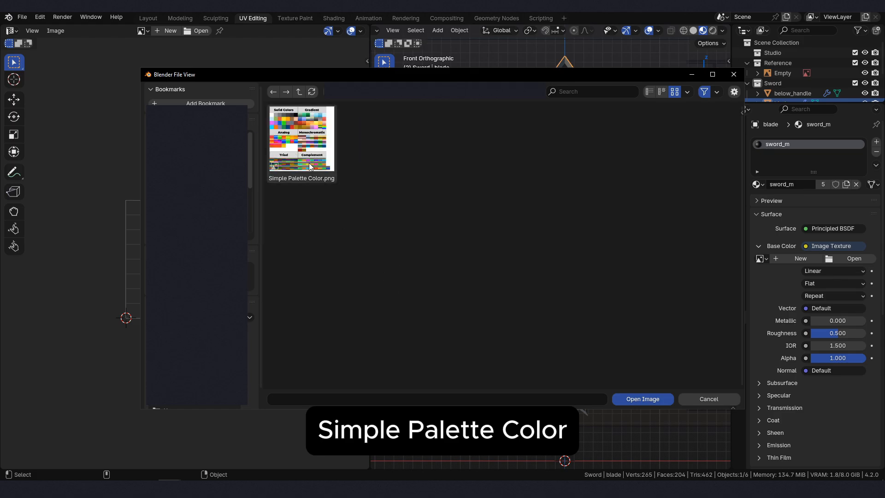
pyautogui.doubleClick(302, 141)
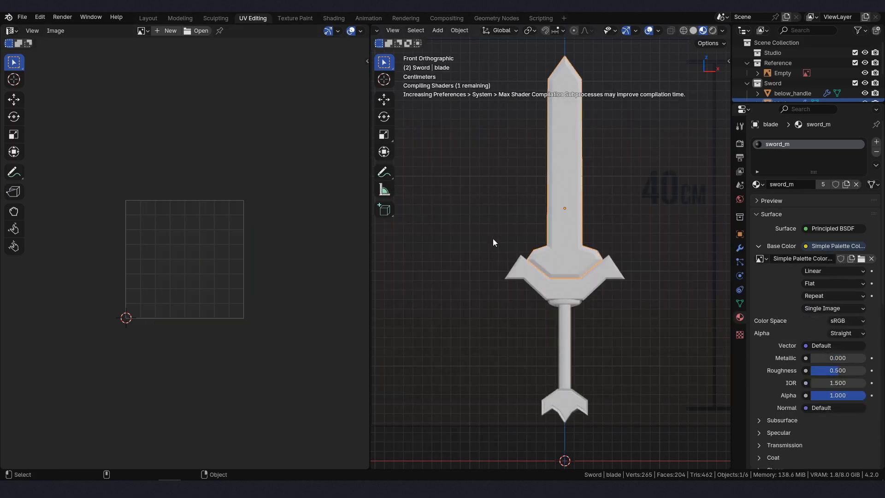
# - Display Simple Palette Color.png in the UV editor
pyautogui.keyDown('shift'); pyautogui.moveTo(595, 242); pyautogui.dragTo(576, 244, button='middle'); pyautogui.keyUp('shift')
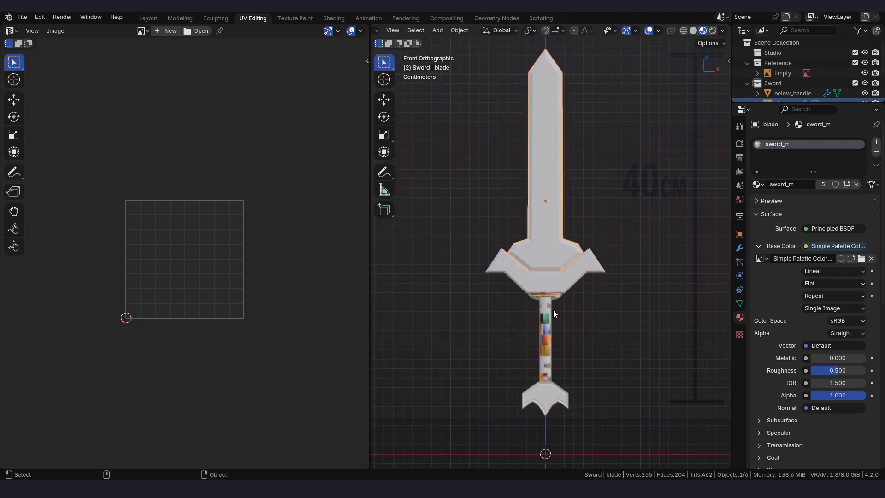
pyautogui.click(143, 32)
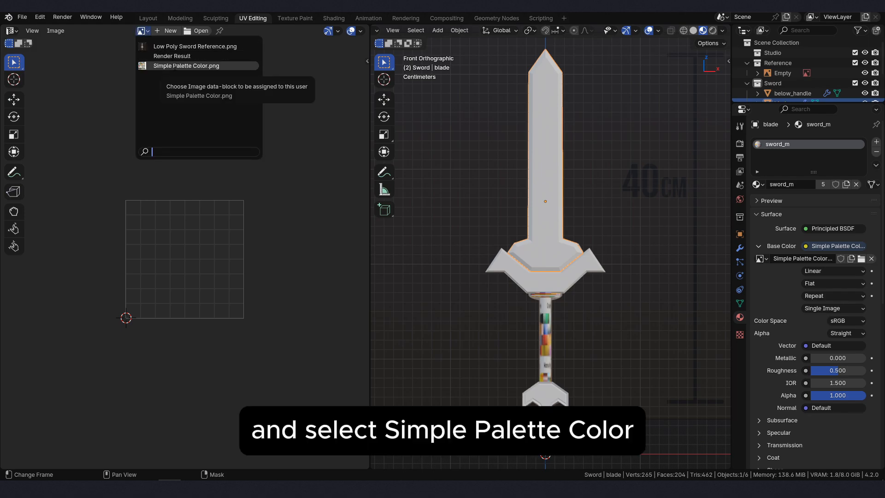
pyautogui.click(176, 66)
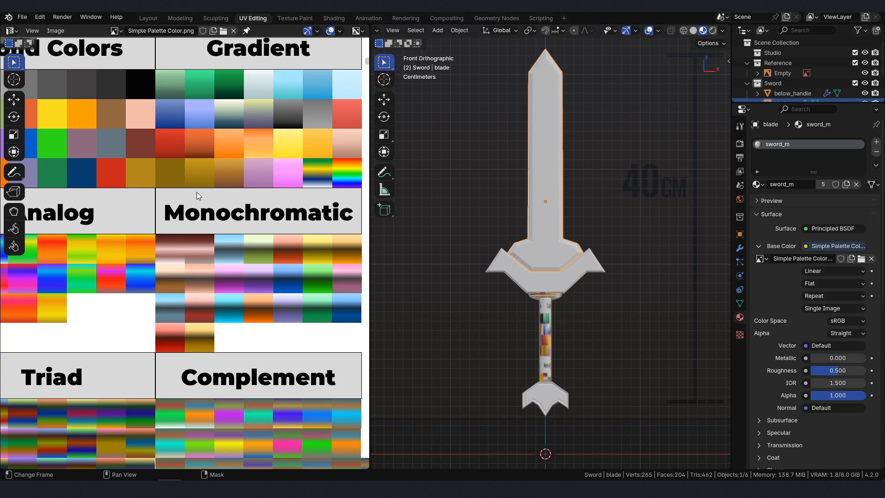
pyautogui.scroll(-3, 196, 192)
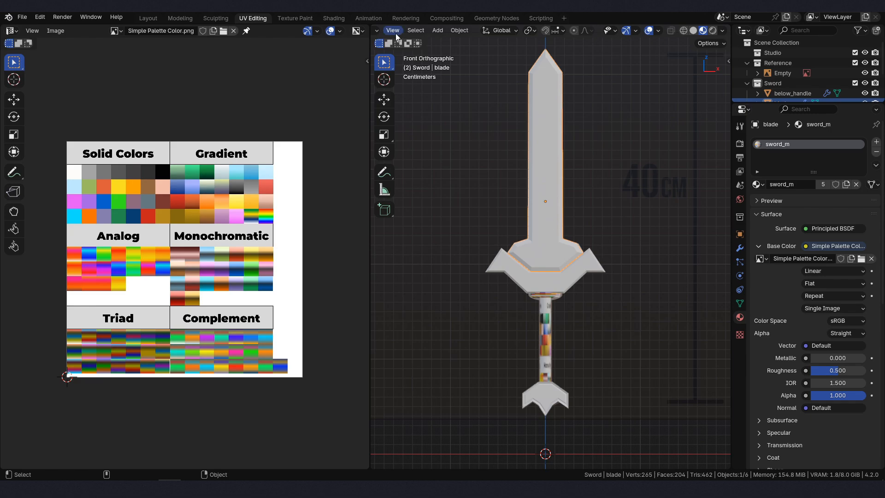
# - Enter Edit Mode on the blade, select all its faces and unwrap them with Project from View
pyautogui.scroll(3, 433, 35)
pyautogui.click(439, 31)
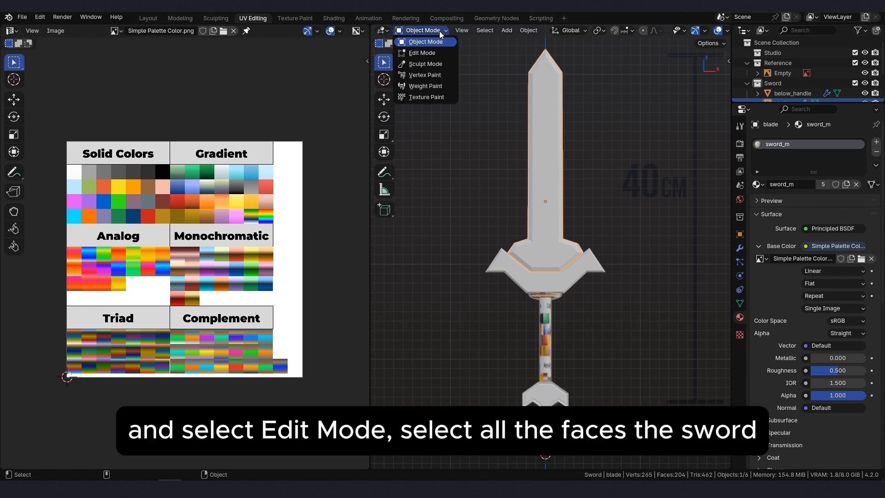
pyautogui.click(424, 53)
pyautogui.press('a')
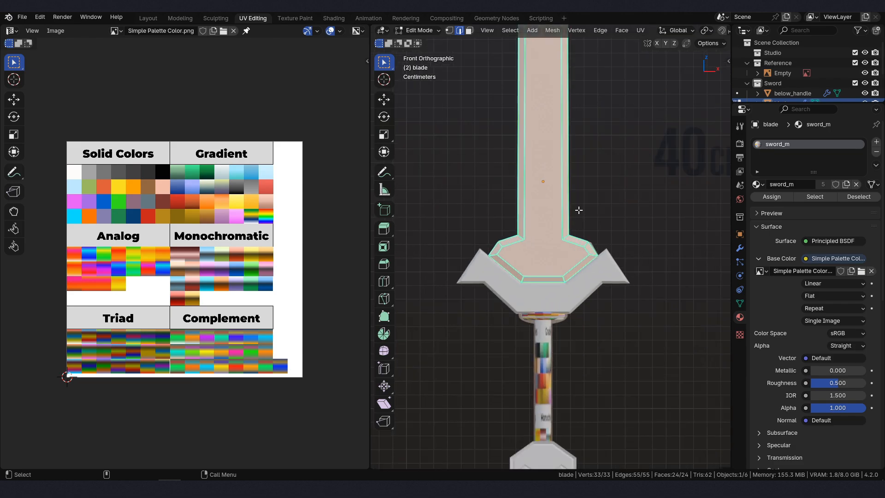
pyautogui.press('u')
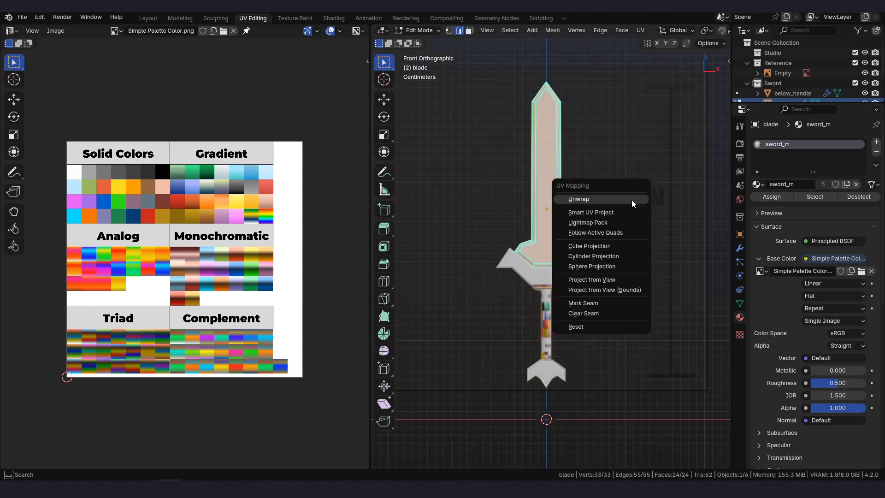
pyautogui.click(627, 281)
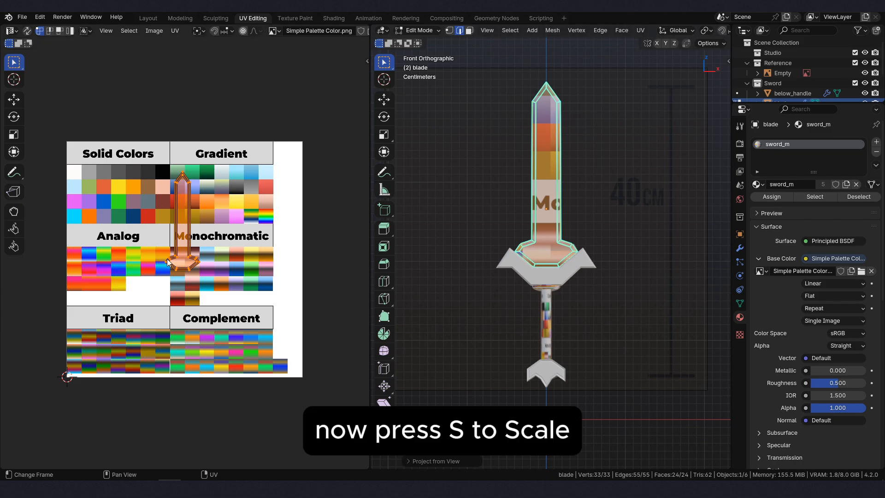
# - Scale down the blade's UV island and move it onto the dark grey-to-black swatch of the Gradient palette
pyautogui.scroll(3, 185, 262)
pyautogui.press('s')
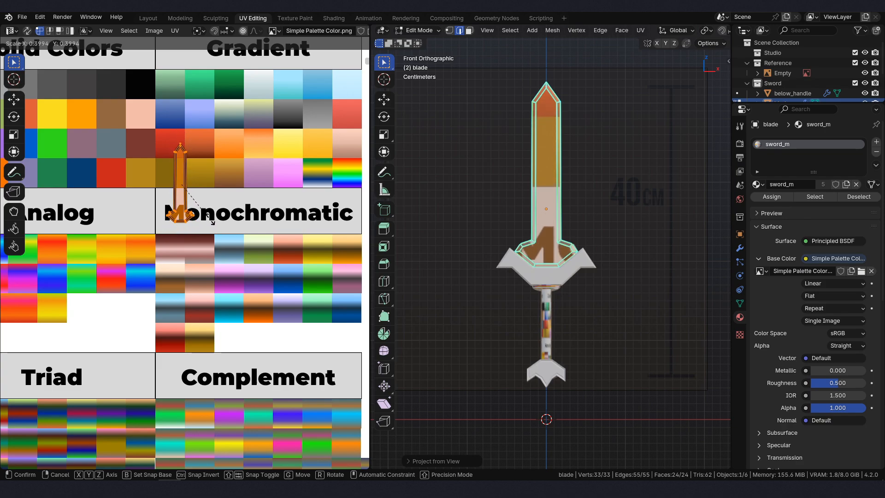
pyautogui.click(185, 194)
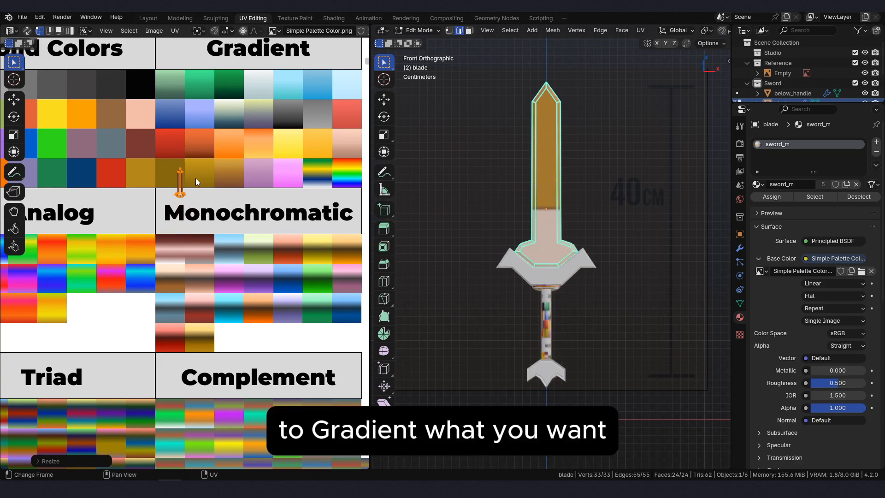
pyautogui.moveTo(184, 193); pyautogui.dragTo(181, 256, button='middle')
pyautogui.press('g')
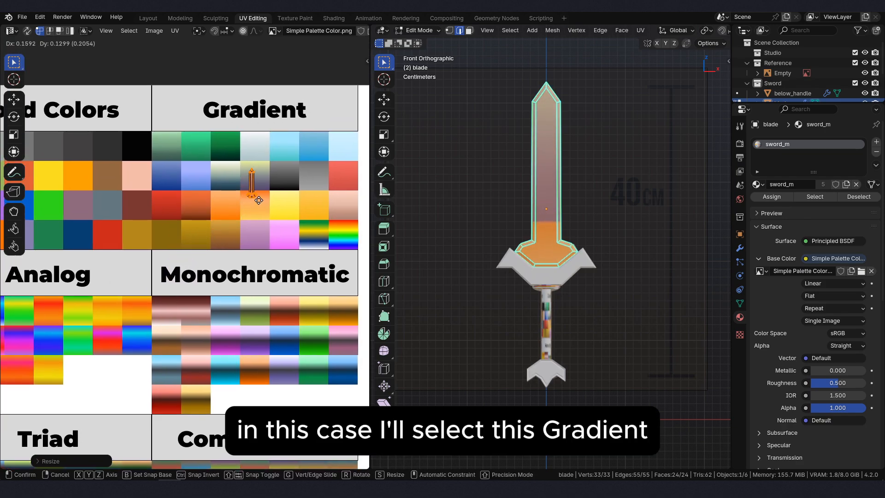
pyautogui.click(291, 192)
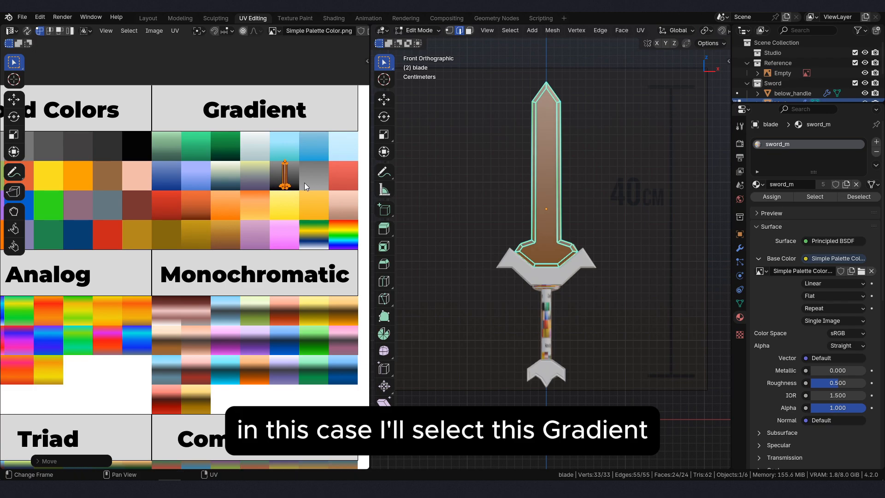
# - Fine-tune the blade's UV island inside the grey-to-black swatch, widen it along X and return to Object Mode
pyautogui.scroll(5, 306, 179)
pyautogui.scroll(-3, 276, 148)
pyautogui.moveTo(321, 152); pyautogui.dragTo(264, 186, button='middle')
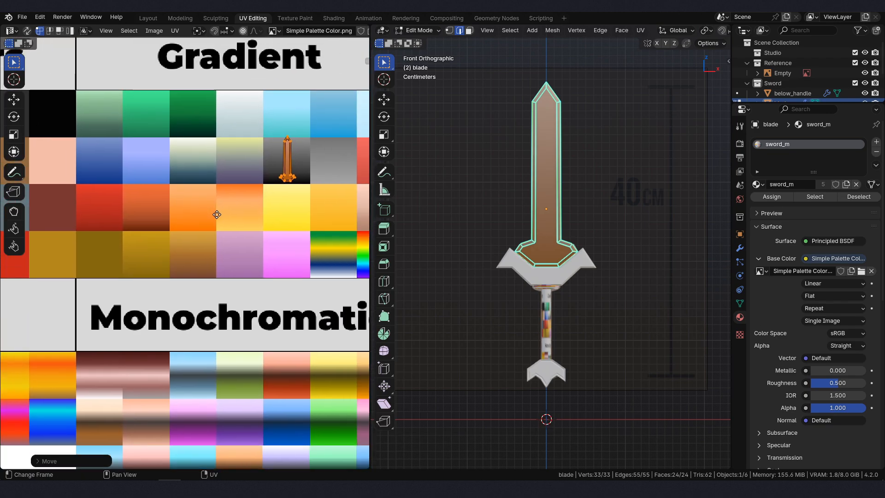
pyautogui.scroll(3, 259, 207)
pyautogui.press('g')
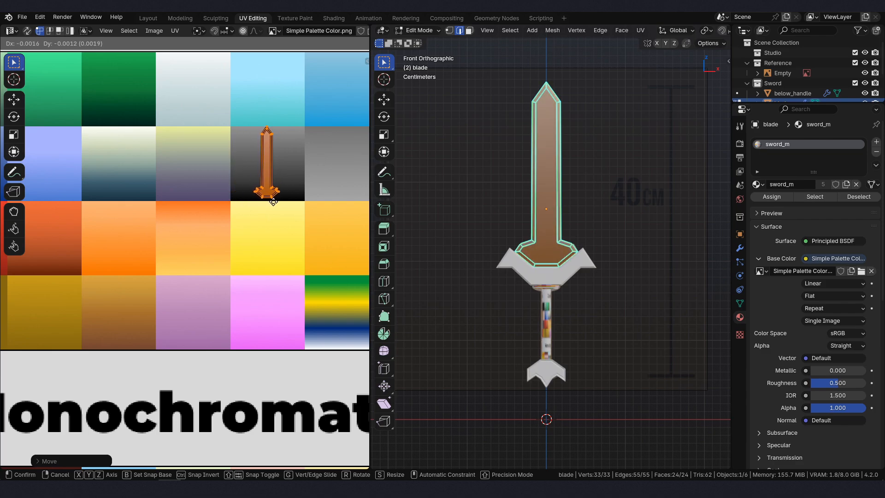
pyautogui.click(273, 204)
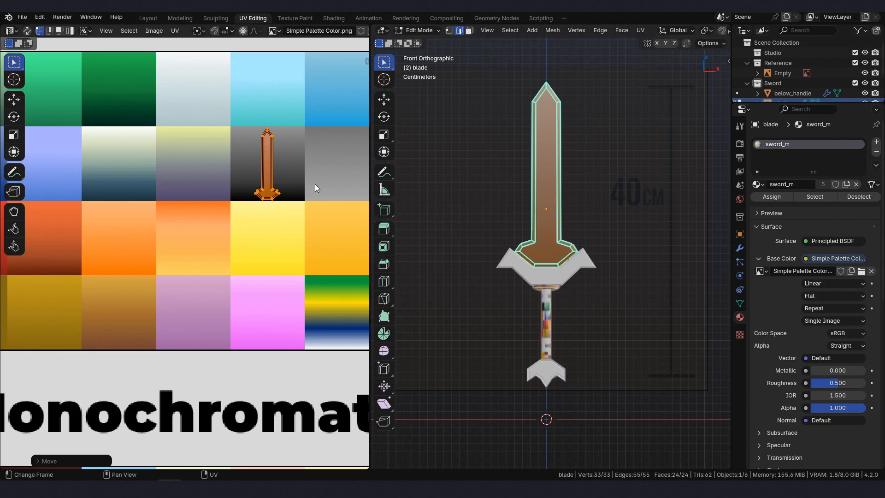
pyautogui.press('s')
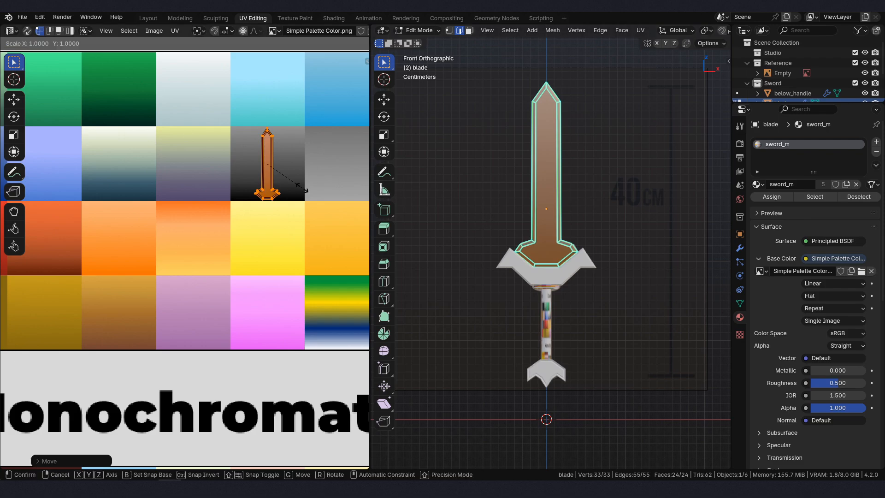
pyautogui.press('x')
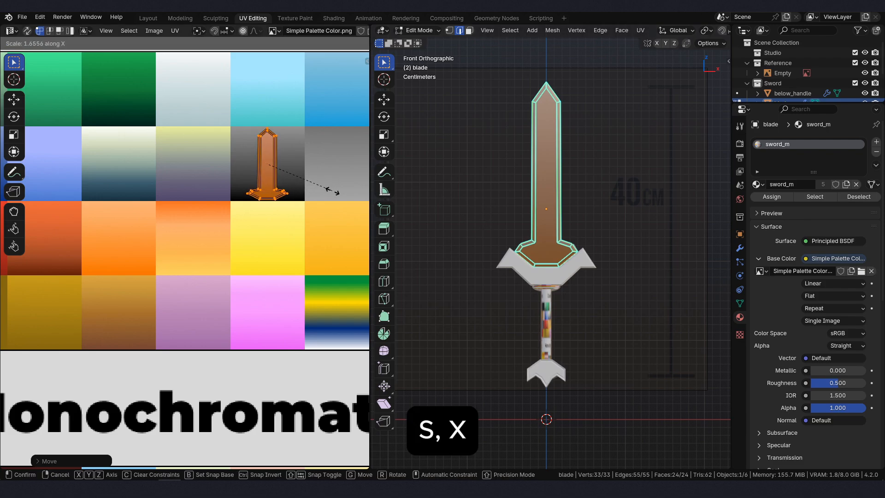
pyautogui.click(340, 192)
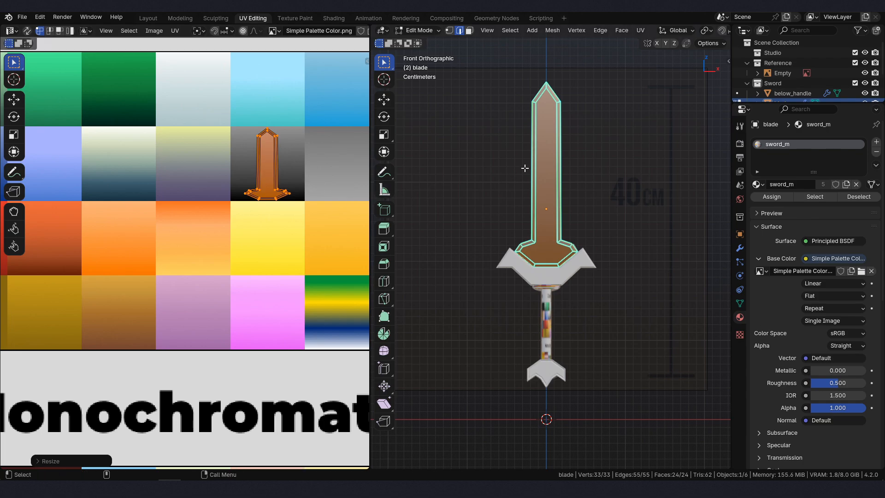
pyautogui.click(415, 31)
pyautogui.click(416, 41)
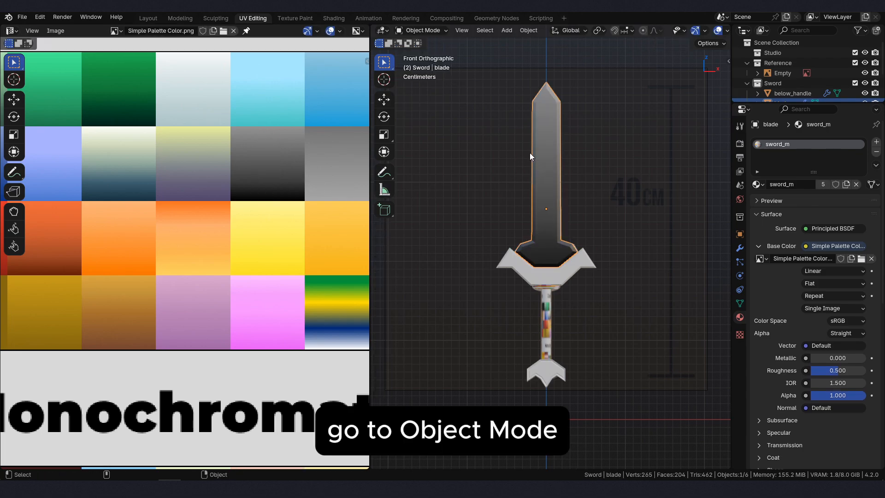
# - Select supp_blade, enter Edit Mode, select all its linked faces and unwrap them from the front with Project from View
pyautogui.scroll(3, 561, 171)
pyautogui.moveTo(561, 171); pyautogui.dragTo(566, 281, button='middle')
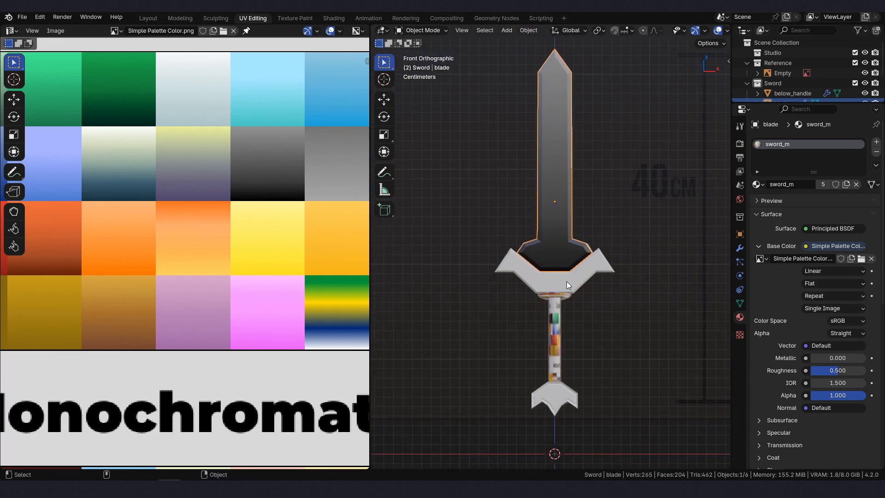
pyautogui.moveTo(765, 103); pyautogui.dragTo(766, 173)
pyautogui.click(562, 284)
pyautogui.scroll(-2, 550, 276)
pyautogui.click(421, 31)
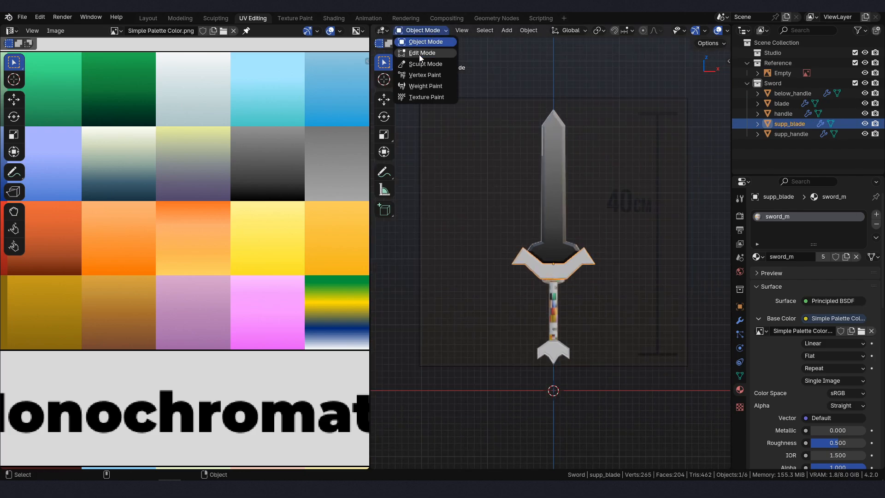
pyautogui.click(420, 54)
pyautogui.scroll(3, 537, 280)
pyautogui.moveTo(537, 281); pyautogui.dragTo(577, 283, button='middle')
pyautogui.press('l')
pyautogui.press('KP_1')
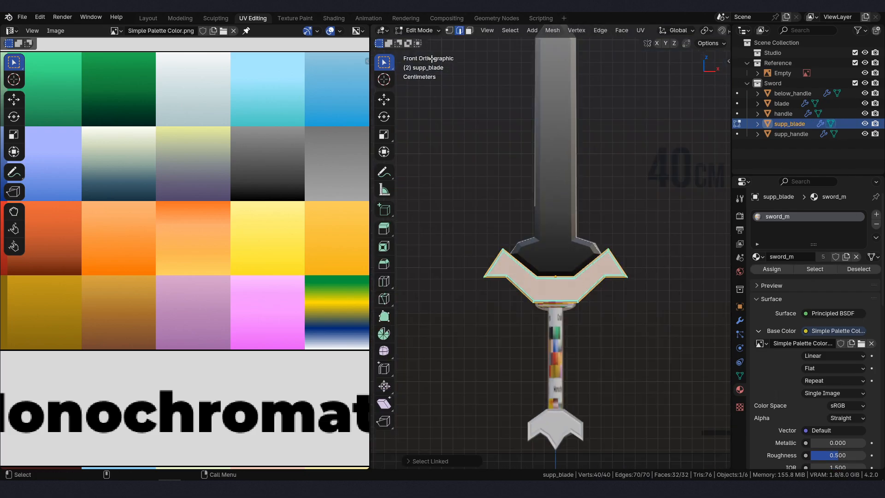
pyautogui.press('u')
pyautogui.click(666, 237)
# - Scale down the supp_blade UV island and fit it onto the yellow-to-purple swatch of the Gradient palette
pyautogui.scroll(-2, 221, 368)
pyautogui.press('s')
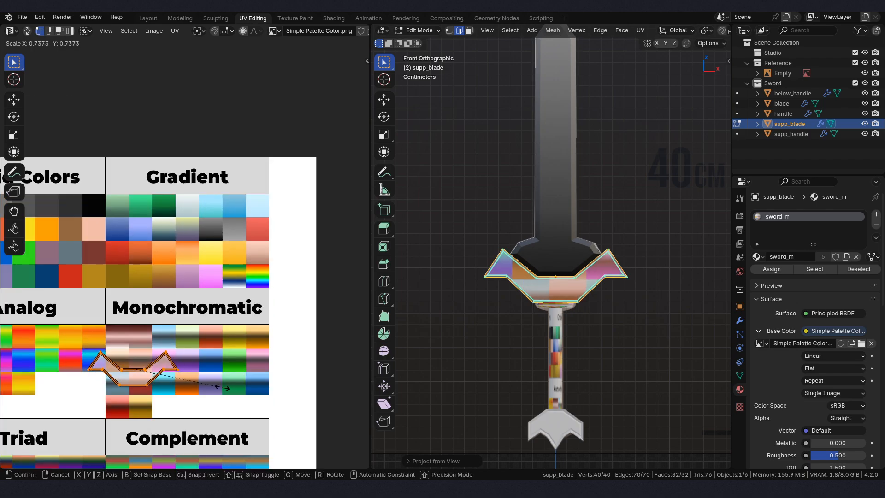
pyautogui.click(167, 378)
pyautogui.scroll(2, 161, 380)
pyautogui.press('g')
pyautogui.click(243, 163)
pyautogui.scroll(4, 259, 198)
pyautogui.press('s')
pyautogui.click(254, 181)
pyautogui.press('g')
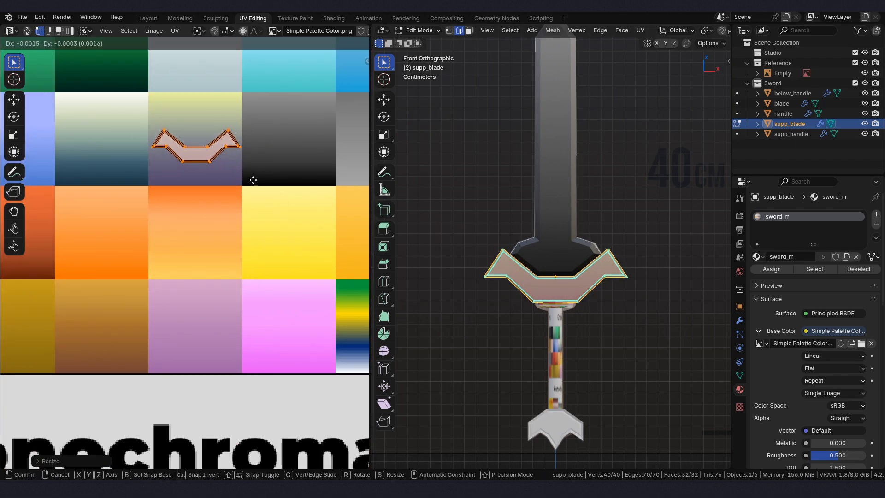
pyautogui.click(254, 180)
# - Stretch the supp_blade UV island along Y, centre it in the yellow-to-purple swatch and return to Object Mode
pyautogui.press('s')
pyautogui.press('y')
pyautogui.click(312, 232)
pyautogui.press('g')
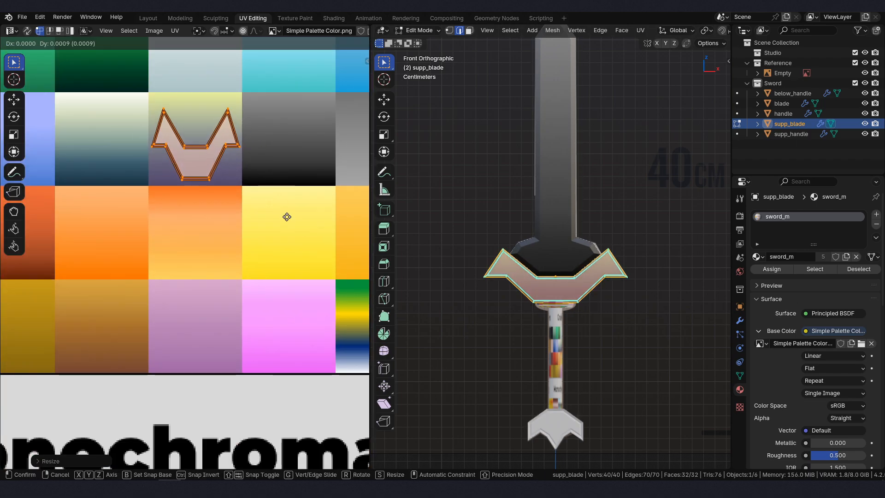
pyautogui.click(287, 216)
pyautogui.press('Tab')
# - Select below_handle, enter Edit Mode and unwrap its faces from the front with Project from View
pyautogui.moveTo(522, 119); pyautogui.dragTo(544, 266, button='middle')
pyautogui.press('KP_1')
pyautogui.scroll(2, 544, 267)
pyautogui.scroll(-2, 544, 266)
pyautogui.click(539, 359)
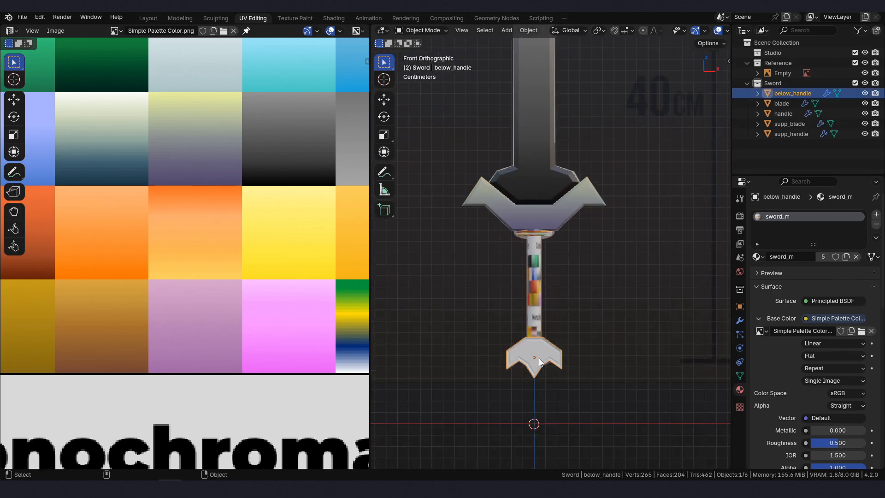
pyautogui.scroll(-1, 564, 343)
pyautogui.press('Tab')
pyautogui.scroll(1, 571, 334)
pyautogui.moveTo(564, 343); pyautogui.dragTo(567, 278, button='middle')
pyautogui.scroll(2, 568, 296)
pyautogui.press('KP_1')
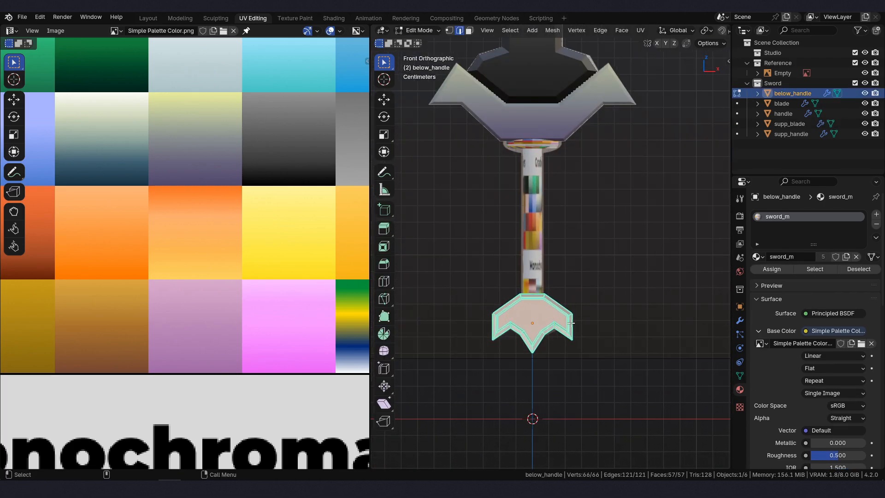
pyautogui.press('u')
pyautogui.click(571, 323)
# - Move the below_handle UV island onto the yellow-to-purple Gradient swatch and scale it to fit inside
pyautogui.scroll(-6, 235, 332)
pyautogui.press('g')
pyautogui.click(286, 253)
pyautogui.scroll(4, 287, 253)
pyautogui.press('s')
pyautogui.click(190, 215)
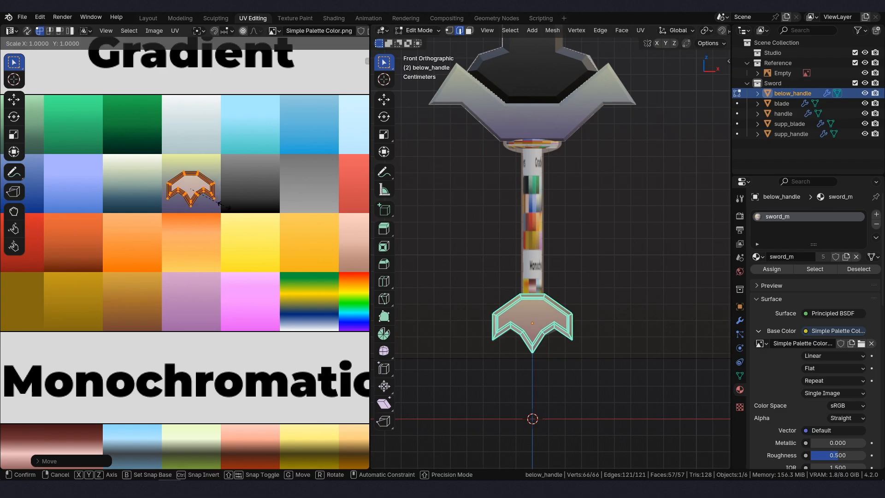
pyautogui.click(229, 210)
# - Stretch the below_handle UV island along Y, centre it in its swatch and return to Object Mode
pyautogui.press('s')
pyautogui.press('y')
pyautogui.click(241, 215)
pyautogui.press('g')
pyautogui.click(243, 212)
pyautogui.press('Tab')
# - Select the handle, enter Edit Mode, select its linked faces and unwrap them in front view with Project from View
pyautogui.click(561, 202)
pyautogui.moveTo(561, 203); pyautogui.dragTo(599, 255, button='middle')
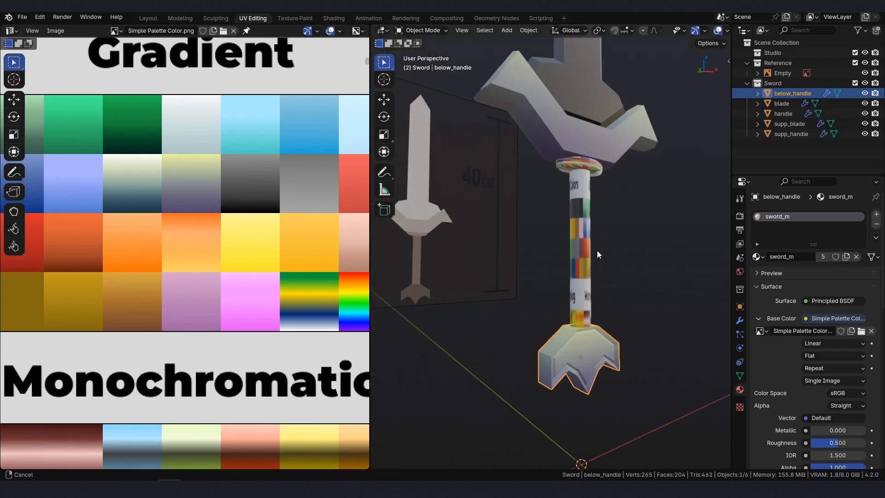
pyautogui.click(578, 258)
pyautogui.press('KP_1')
pyautogui.press('Tab')
pyautogui.press('l')
pyautogui.press('u')
pyautogui.click(523, 272)
# - Scale the handle's UV island, fit it onto the orange-to-brown Gradient swatch and return to Object Mode
pyautogui.scroll(-5, 185, 259)
pyautogui.press('s')
pyautogui.click(128, 345)
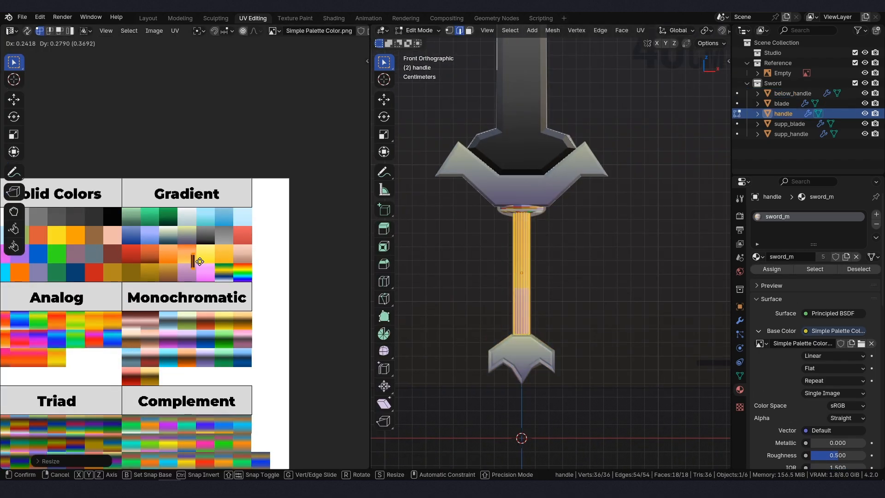
pyautogui.click(199, 261)
pyautogui.scroll(4, 199, 261)
pyautogui.press('s')
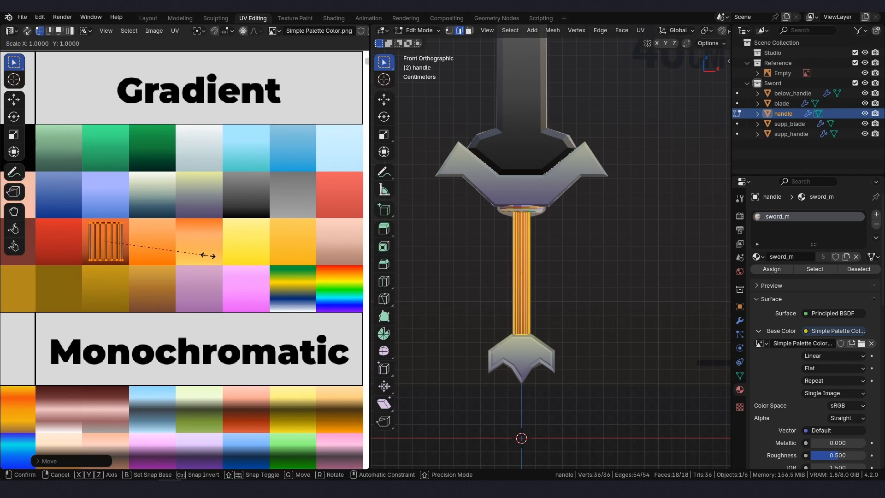
pyautogui.click(231, 258)
pyautogui.press('Tab')
# - Select supp_handle, enter Edit Mode, select its linked faces and unwrap them from the front with Project from View
pyautogui.moveTo(514, 276); pyautogui.dragTo(535, 217, button='middle')
pyautogui.click(538, 172)
pyautogui.press('KP_1')
pyautogui.press('Tab')
pyautogui.press('l')
pyautogui.press('u')
pyautogui.click(523, 226)
# - Select all supp_handle UVs, scale them down and move them onto the cream-to-dark-blue Gradient swatch
pyautogui.scroll(-3, 98, 329)
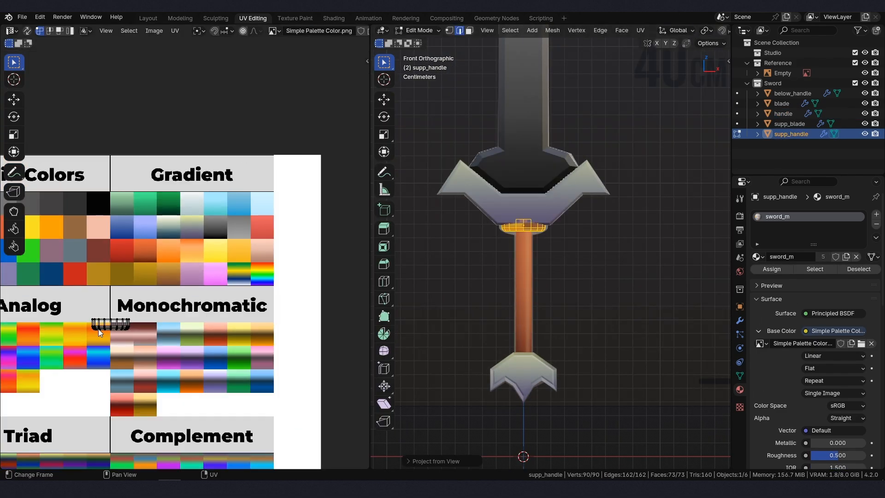
pyautogui.press('a')
pyautogui.press('s')
pyautogui.click(138, 325)
pyautogui.press('g')
pyautogui.click(197, 227)
pyautogui.scroll(3, 198, 227)
pyautogui.press('s')
pyautogui.click(236, 241)
# - Stretch the supp_handle UV island along Y within its swatch and return to Object Mode
pyautogui.press('s')
pyautogui.press('y')
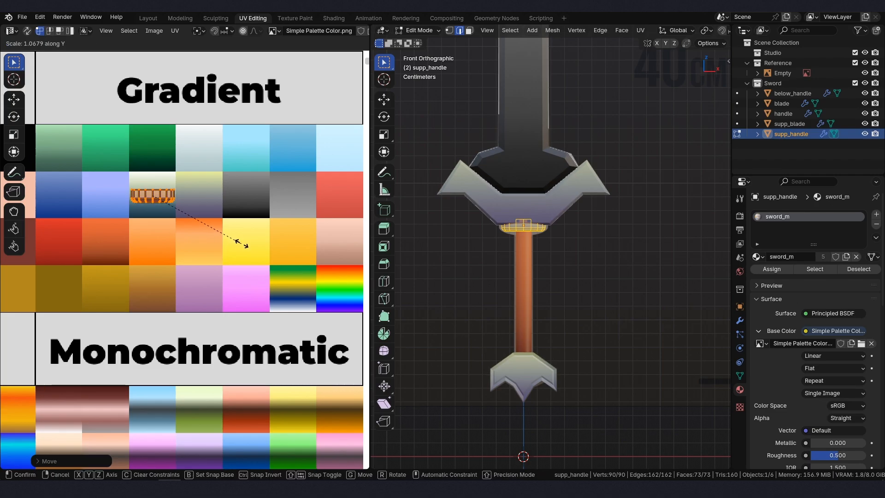
pyautogui.click(75, 298)
pyautogui.press('Tab')
# - Deselect all objects and switch to the Layout workspace to view the textured sword
pyautogui.click(618, 263)
pyautogui.moveTo(618, 263)
pyautogui.mouseDown(button='middle')
pyautogui.moveTo(643, 220)
pyautogui.moveTo(625, 284)
pyautogui.moveTo(618, 258)
pyautogui.mouseUp(button='middle')
pyautogui.scroll(-2, 618, 258)
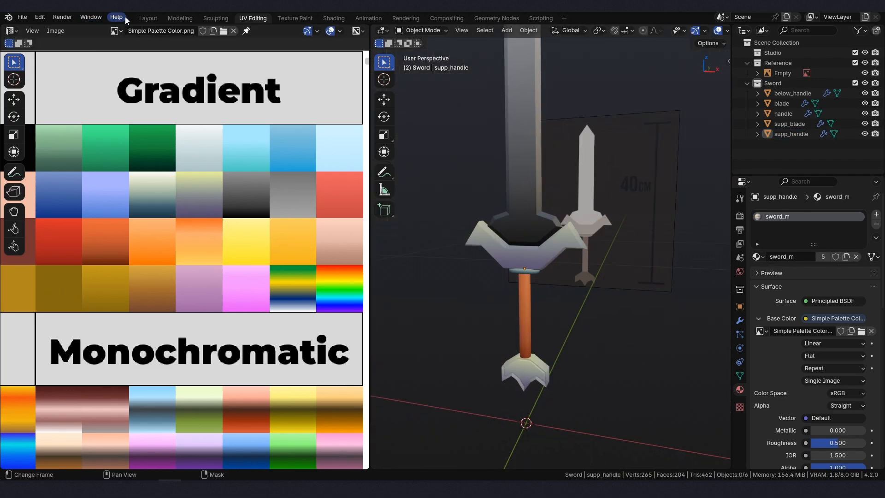
pyautogui.click(148, 18)
pyautogui.scroll(3, 428, 262)
pyautogui.moveTo(427, 262); pyautogui.dragTo(484, 292, button='middle')
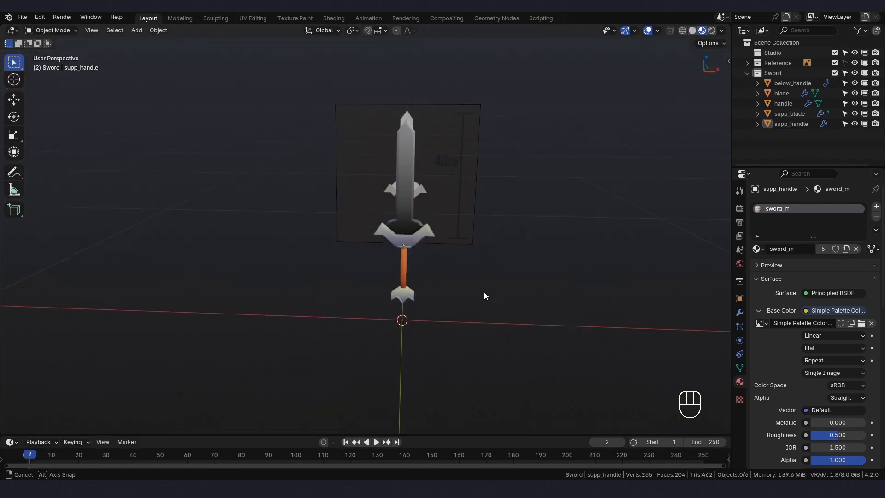
# - Save the file in front view and add a Triangulate modifier to the blade with Quad Method set to Beauty
pyautogui.press('KP_1')
pyautogui.hotkey('ctrl', 's')
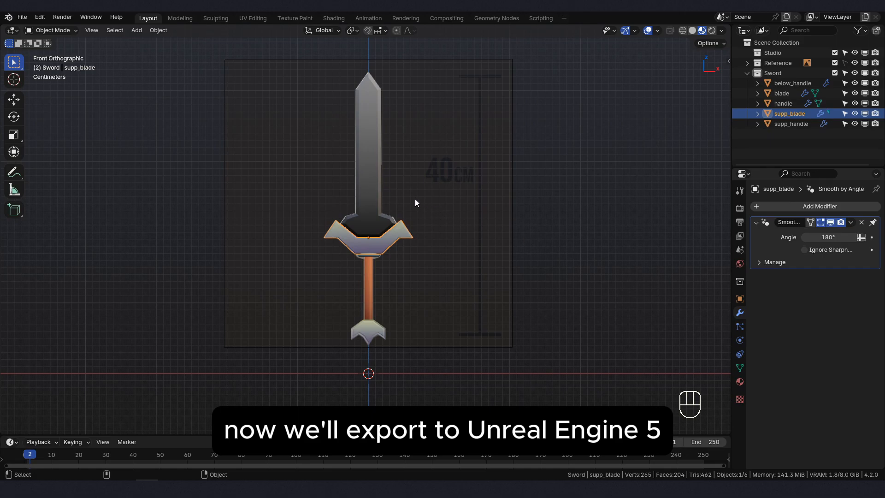
pyautogui.click(373, 182)
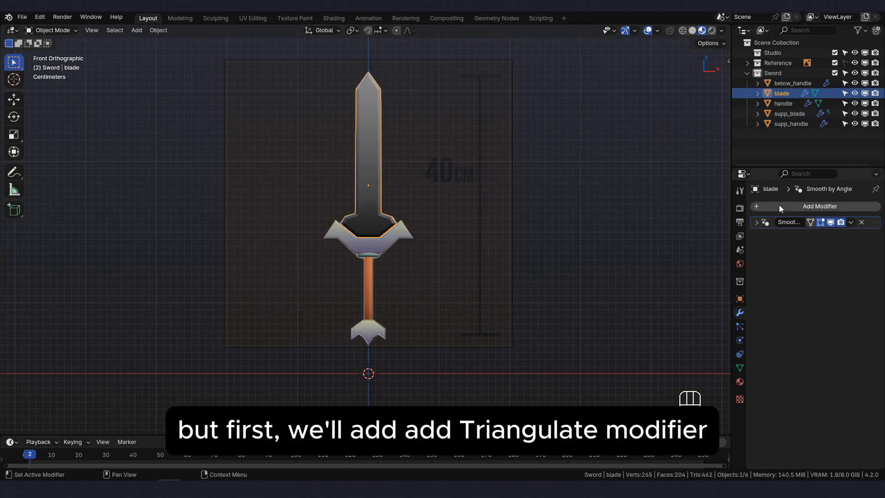
pyautogui.click(767, 206)
pyautogui.click(767, 206)
pyautogui.click(707, 226)
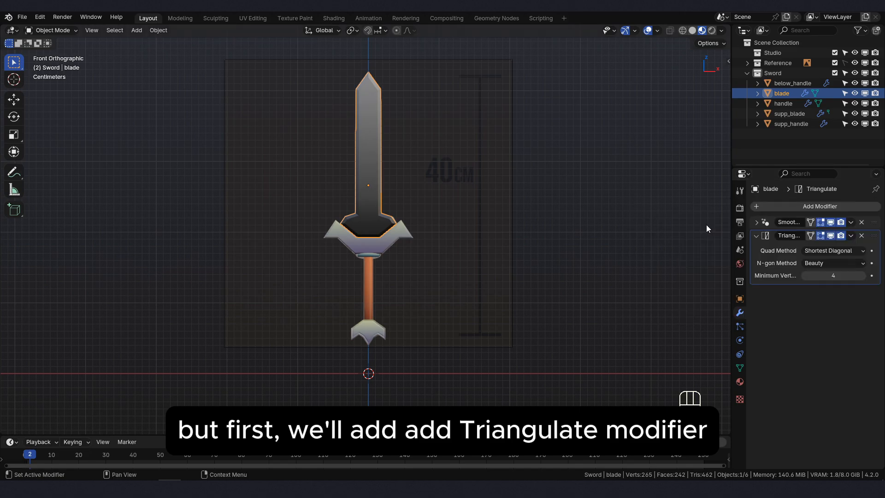
pyautogui.click(817, 253)
pyautogui.click(840, 261)
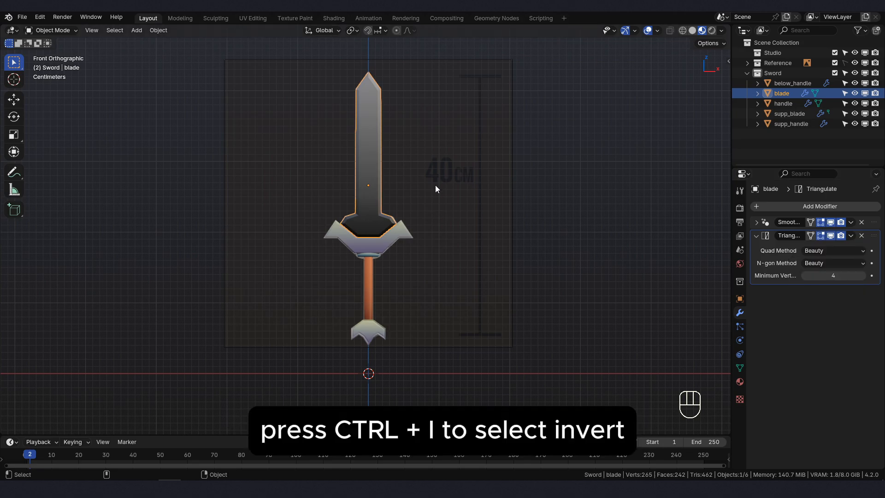
# - Select all the other sword parts with the blade as the active object and copy the blade's modifiers to them
pyautogui.hotkey('ctrl', 'i')
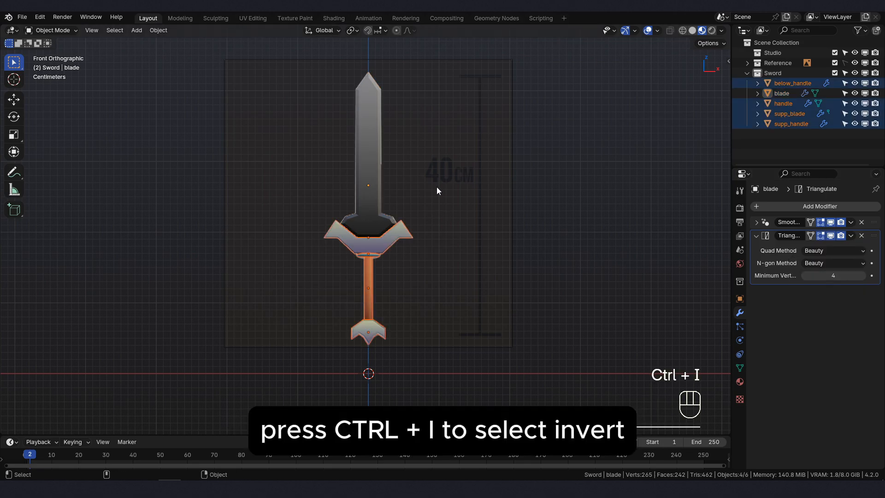
pyautogui.keyDown('shift'); pyautogui.click(366, 186); pyautogui.keyUp('shift')
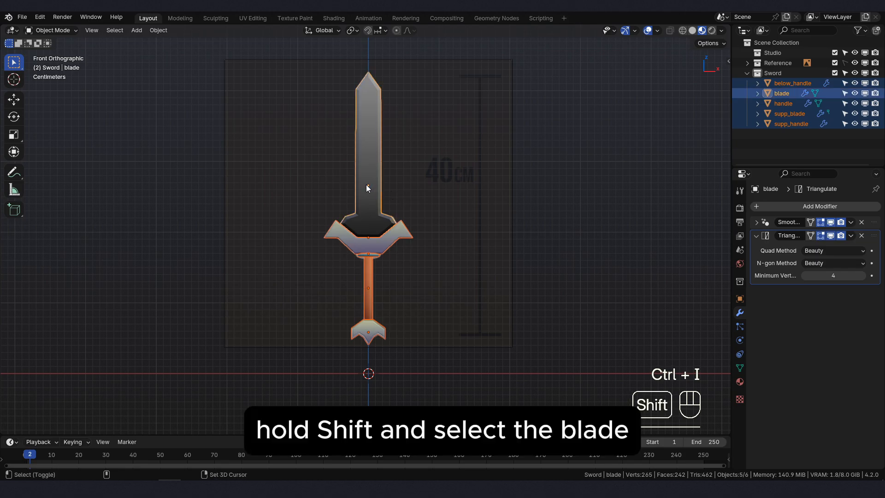
pyautogui.hotkey('ctrl', 'l')
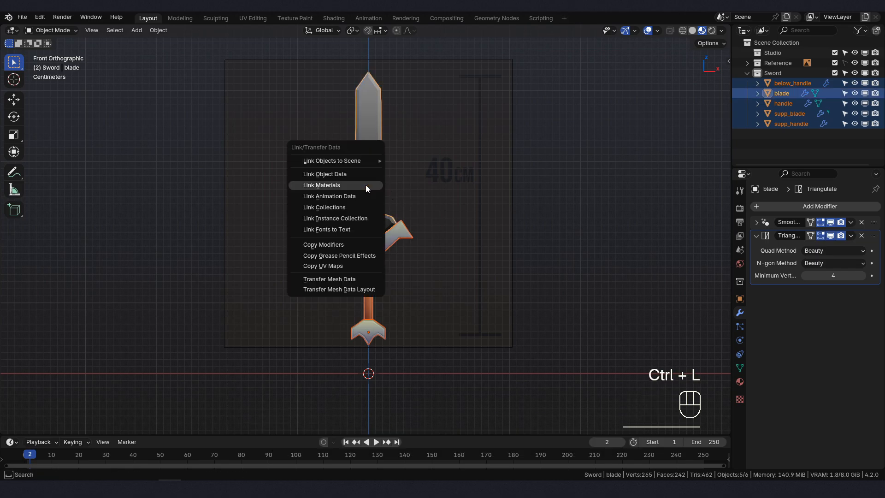
pyautogui.click(358, 246)
# - Check the modifier stack of each sword part for the Smooth by Angle and Triangulate modifiers, and deselect everything
pyautogui.scroll(4, 376, 207)
pyautogui.click(379, 208)
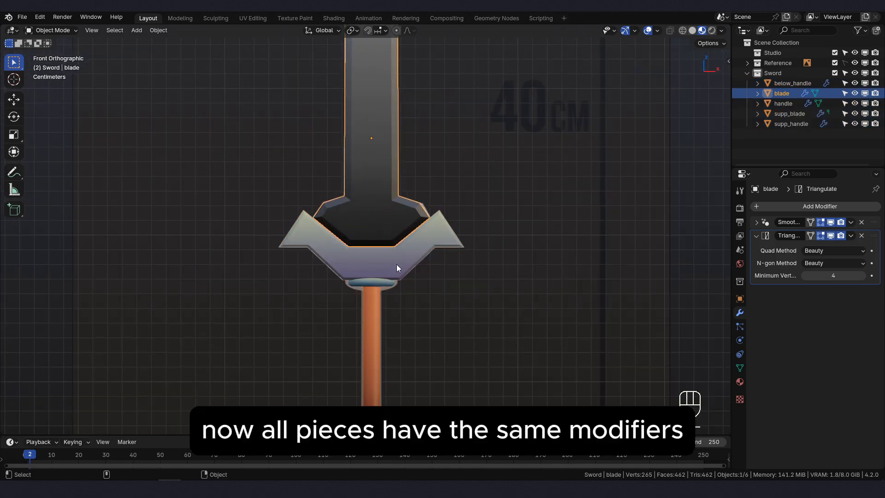
pyautogui.click(396, 264)
pyautogui.keyDown('shift'); pyautogui.moveTo(389, 296); pyautogui.dragTo(366, 198, button='middle'); pyautogui.keyUp('shift')
pyautogui.click(366, 197)
pyautogui.click(363, 268)
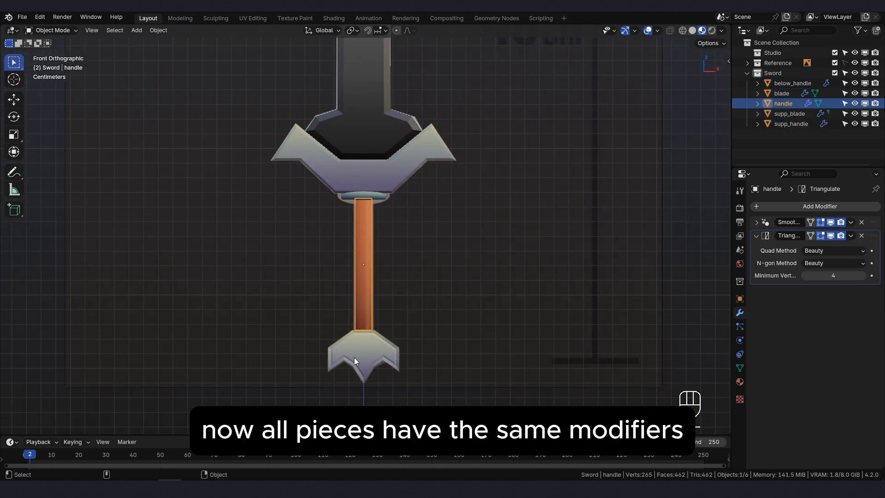
pyautogui.click(384, 352)
pyautogui.scroll(-3, 399, 276)
pyautogui.keyDown('shift'); pyautogui.moveTo(406, 243); pyautogui.dragTo(408, 267, button='middle'); pyautogui.keyUp('shift')
pyautogui.scroll(1, 408, 270)
pyautogui.click(649, 72)
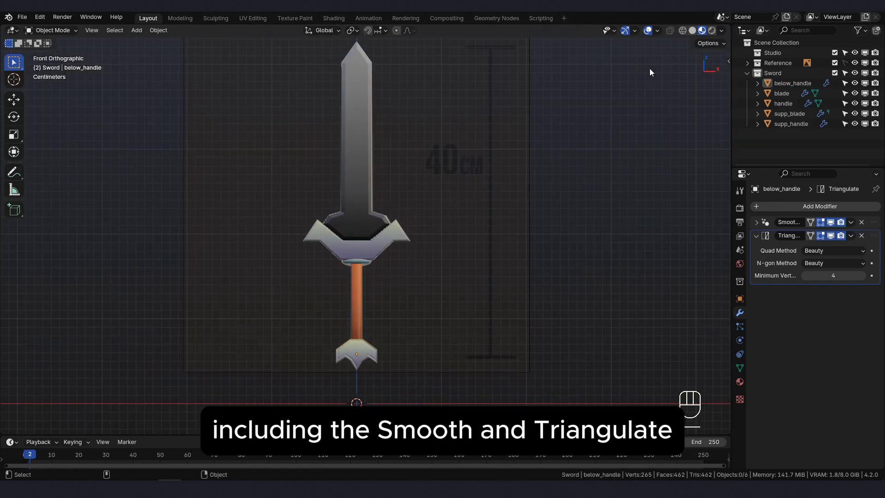
# - Turn on the Wireframe overlay, examine the triangulation of the sword parts from several angles, and turn the overlay off again
pyautogui.click(658, 30)
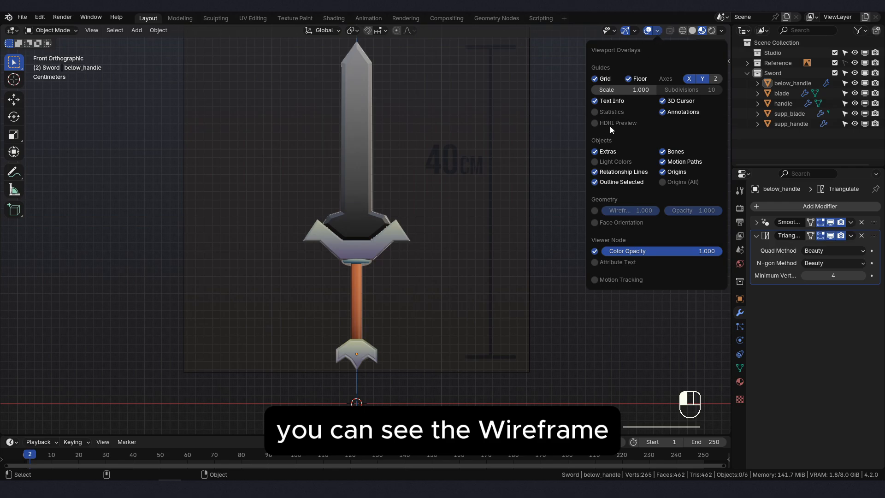
pyautogui.click(595, 210)
pyautogui.scroll(2, 328, 179)
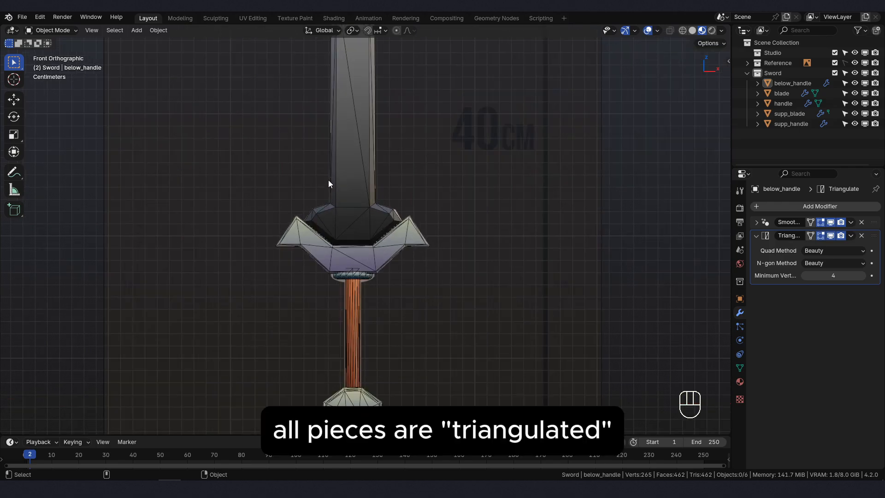
pyautogui.moveTo(328, 180)
pyautogui.mouseDown(button='middle')
pyautogui.moveTo(406, 199)
pyautogui.moveTo(386, 218)
pyautogui.moveTo(433, 179)
pyautogui.moveTo(407, 214)
pyautogui.moveTo(473, 222)
pyautogui.moveTo(483, 233)
pyautogui.moveTo(379, 254)
pyautogui.mouseUp(button='middle')
pyautogui.scroll(-3, 379, 253)
pyautogui.keyDown('shift'); pyautogui.moveTo(406, 281); pyautogui.dragTo(385, 240, button='middle'); pyautogui.keyUp('shift')
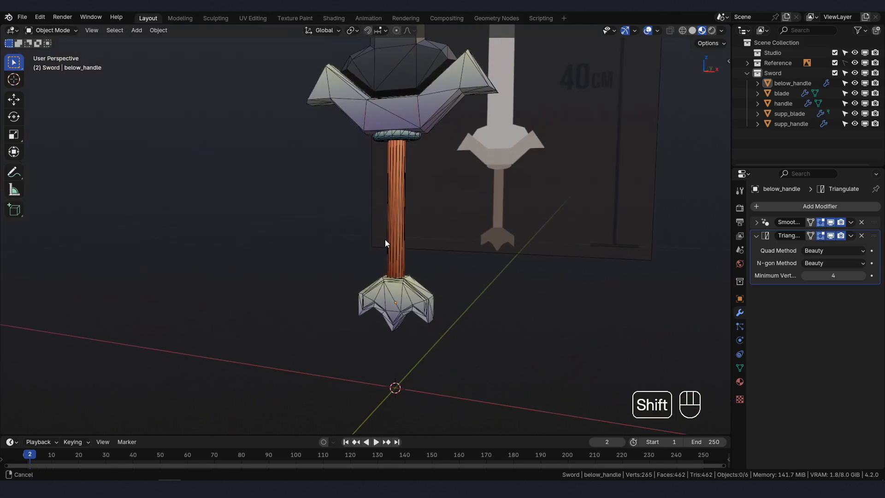
pyautogui.keyDown('shift'); pyautogui.moveTo(398, 181); pyautogui.dragTo(420, 204, button='middle'); pyautogui.keyUp('shift')
pyautogui.press('KP_1')
pyautogui.click(657, 30)
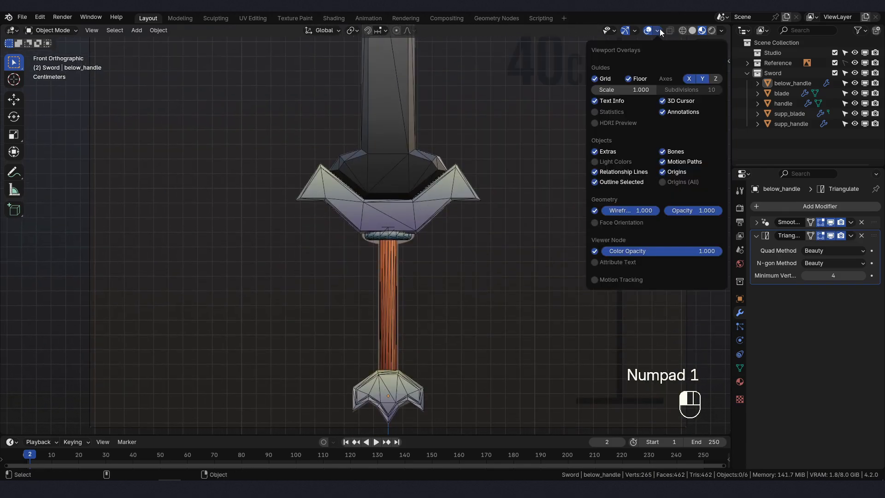
pyautogui.click(595, 211)
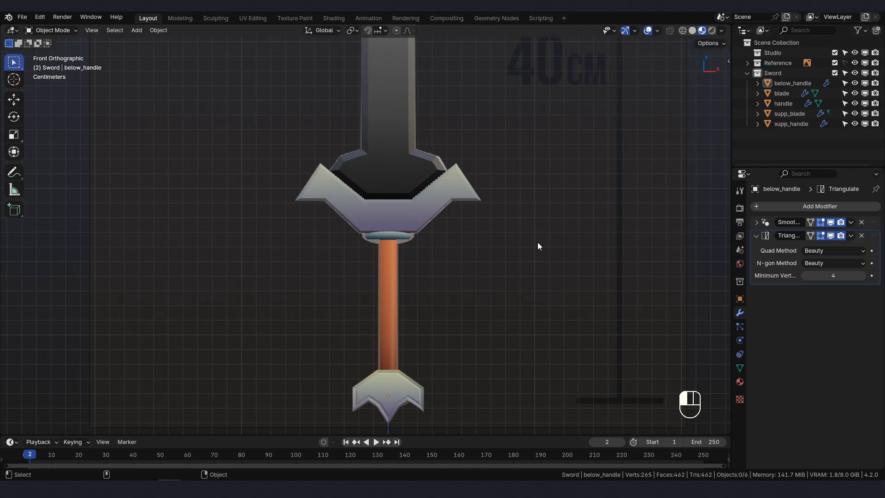
# - Select all five sword parts and open the FBX export dialog
pyautogui.scroll(-5, 433, 241)
pyautogui.keyDown('shift'); pyautogui.moveTo(446, 199); pyautogui.dragTo(444, 208, button='middle'); pyautogui.keyUp('shift')
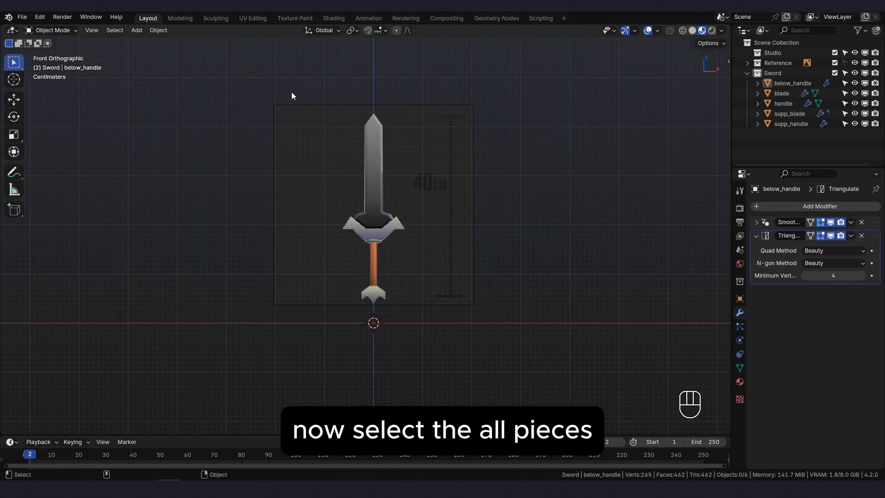
pyautogui.moveTo(290, 74); pyautogui.dragTo(491, 324)
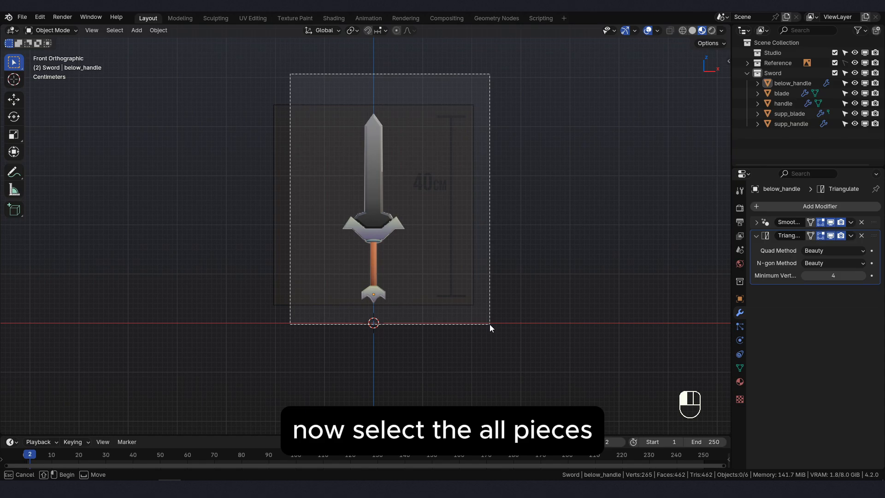
pyautogui.moveTo(489, 325); pyautogui.dragTo(490, 324)
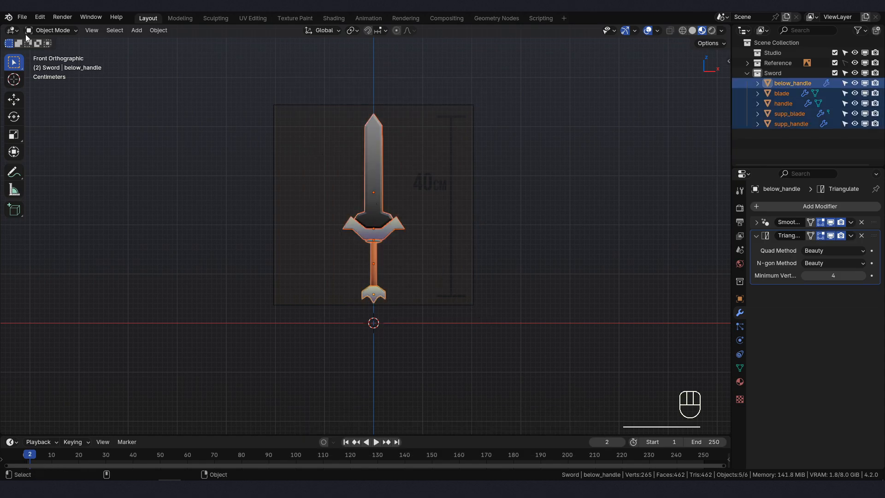
pyautogui.click(22, 17)
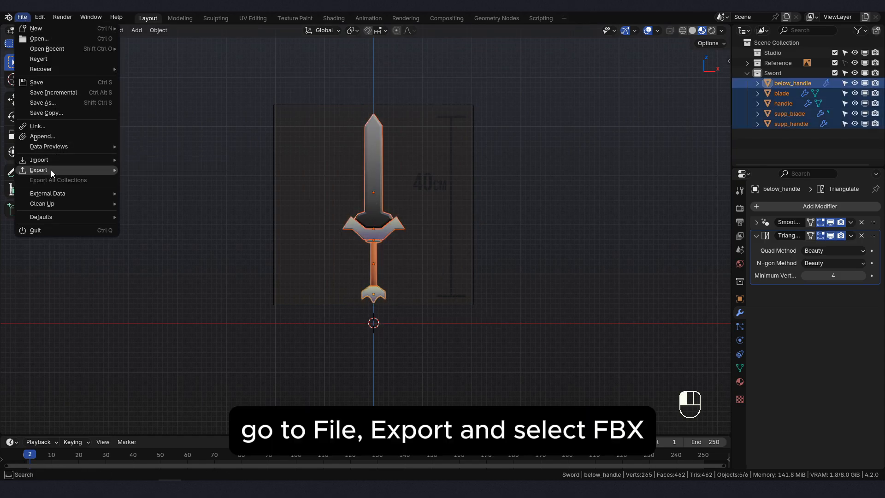
pyautogui.moveTo(50, 169)
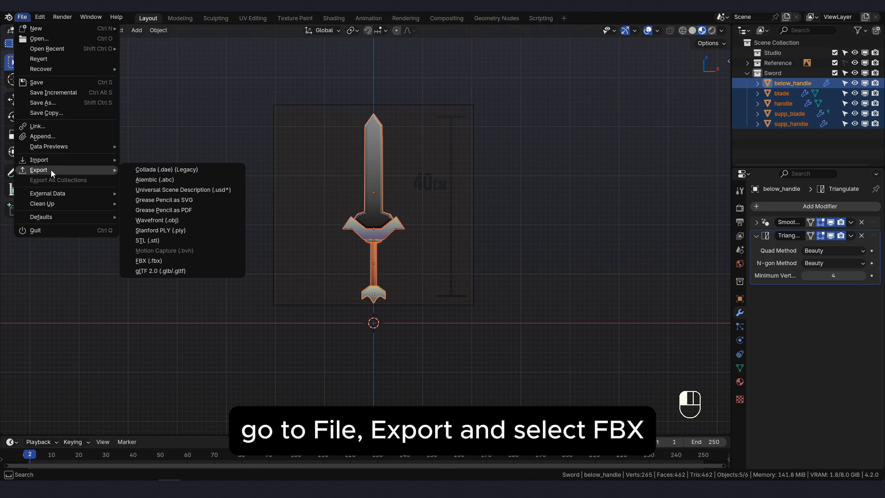
pyautogui.click(173, 261)
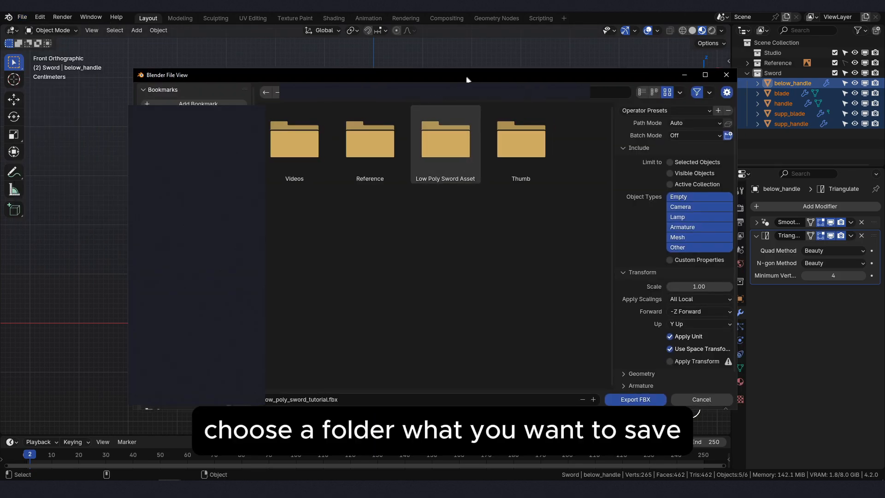
pyautogui.moveTo(466, 76); pyautogui.dragTo(452, 80)
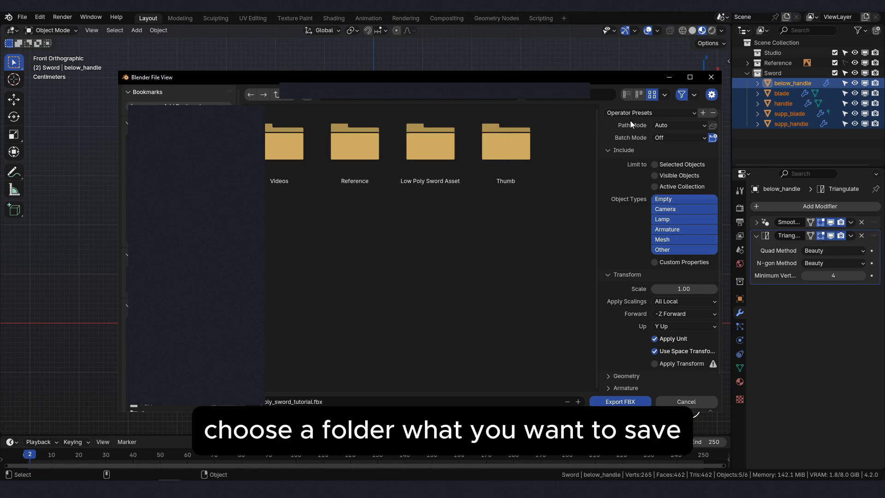
# - Export the sword as low_poly_sword.fbx, limited to Selected Objects and with only the Mesh object type included
pyautogui.doubleClick(282, 402)
pyautogui.hotkey('ctrl', 'a')
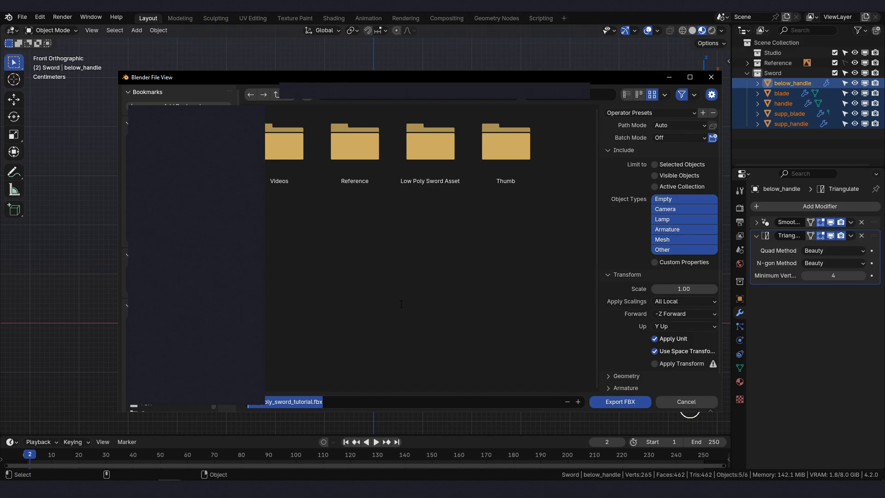
pyautogui.press('BackSpace')
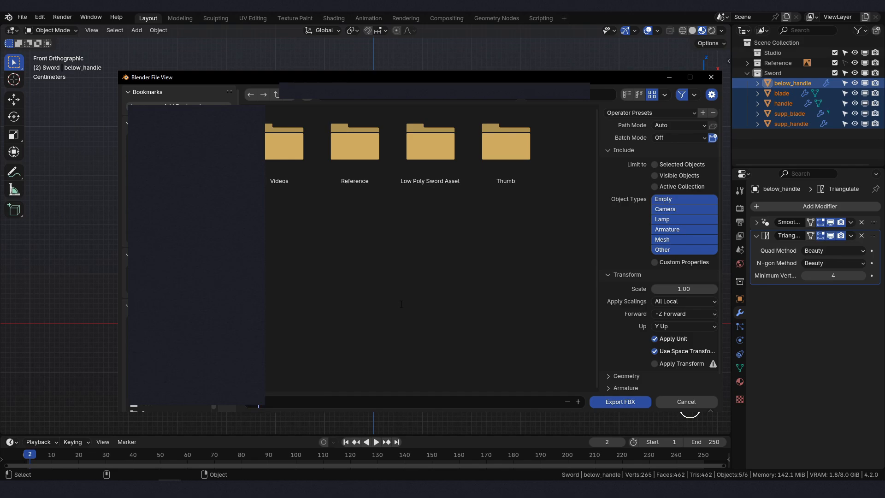
pyautogui.write('poly_d')
pyautogui.press('BackSpace')
pyautogui.write('sword')
pyautogui.press('Return')
pyautogui.click(668, 240)
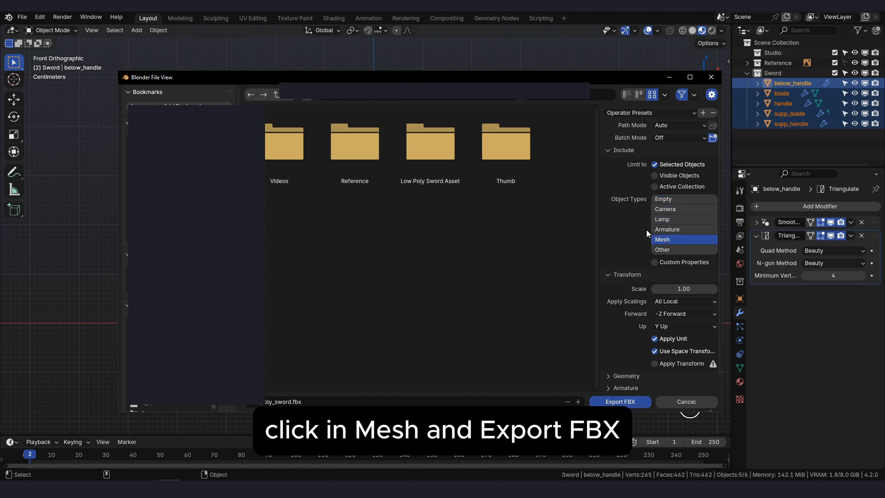
pyautogui.click(621, 403)
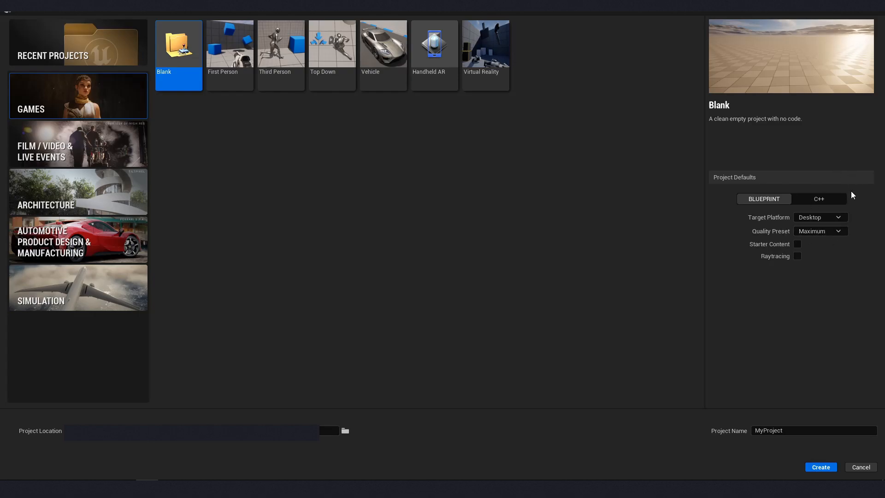
# - Switch to Unreal Engine and create a Blank Games project with the Blueprint default, named Low_Poly_Sword
pyautogui.doubleClick(769, 431)
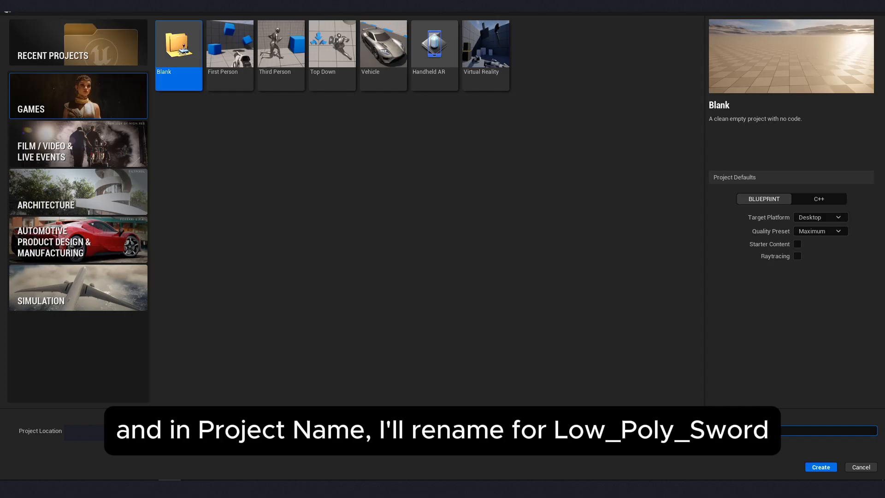
pyautogui.press('BackSpace')
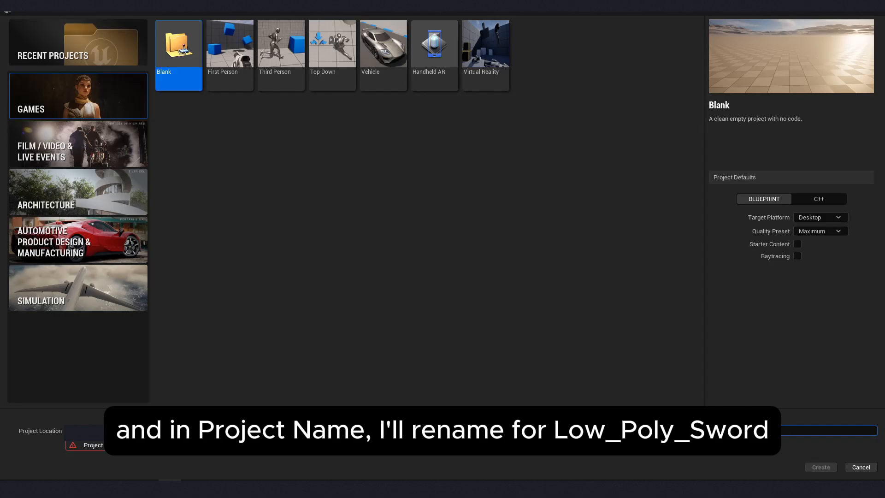
pyautogui.write('L')
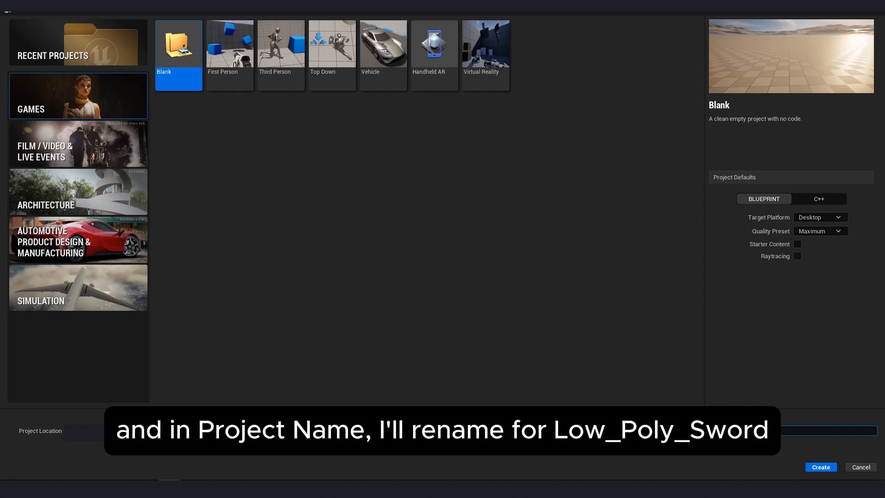
pyautogui.write('Sword')
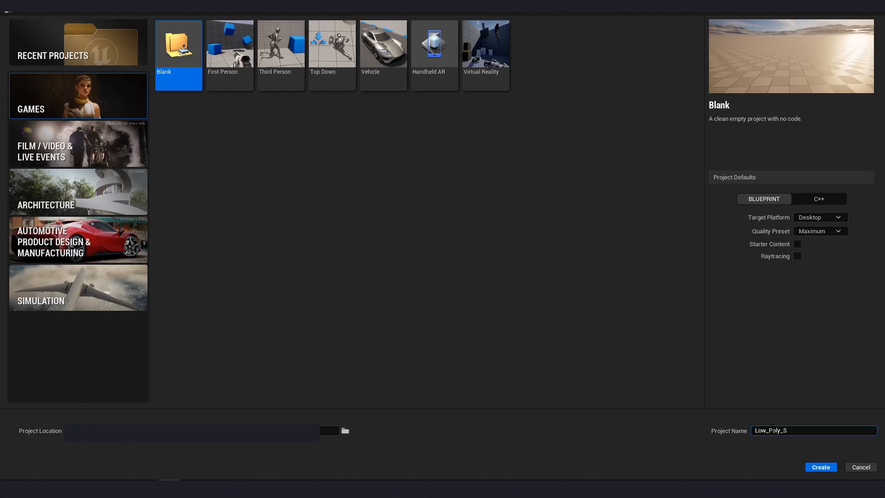
pyautogui.click(824, 468)
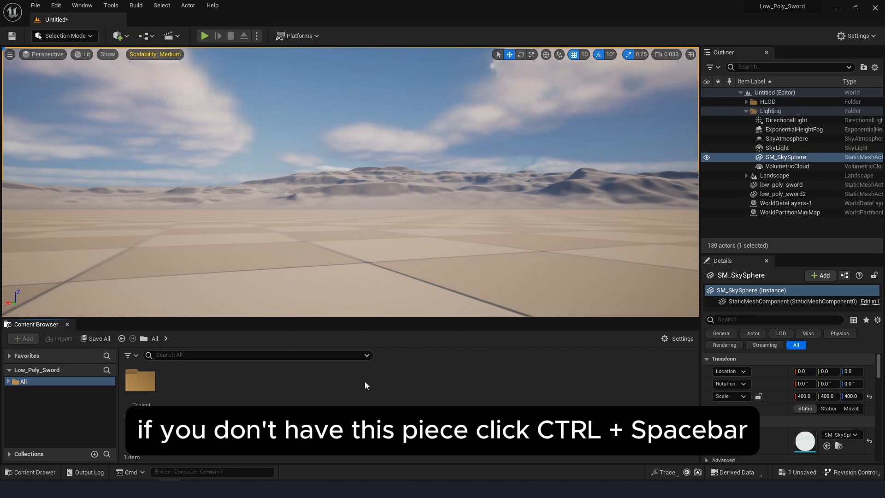
# - Open the Content Drawer and close it again
pyautogui.hotkey('ctrl', 'space')
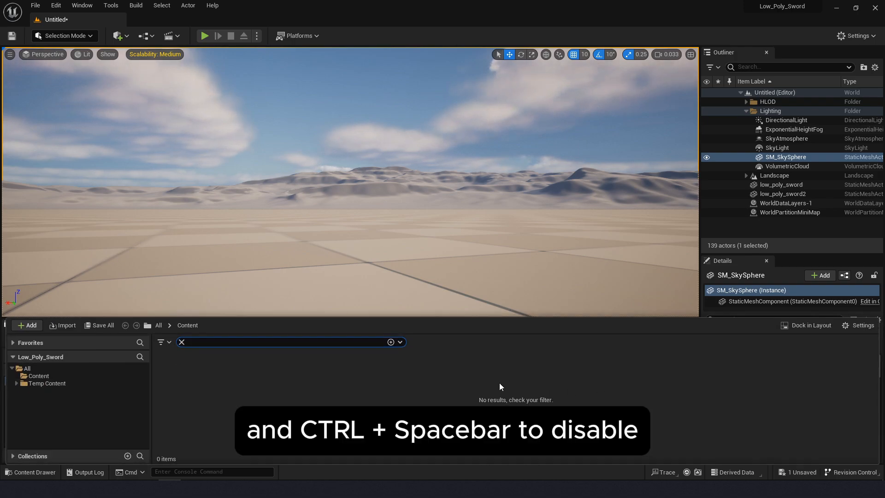
pyautogui.hotkey('ctrl', 'space')
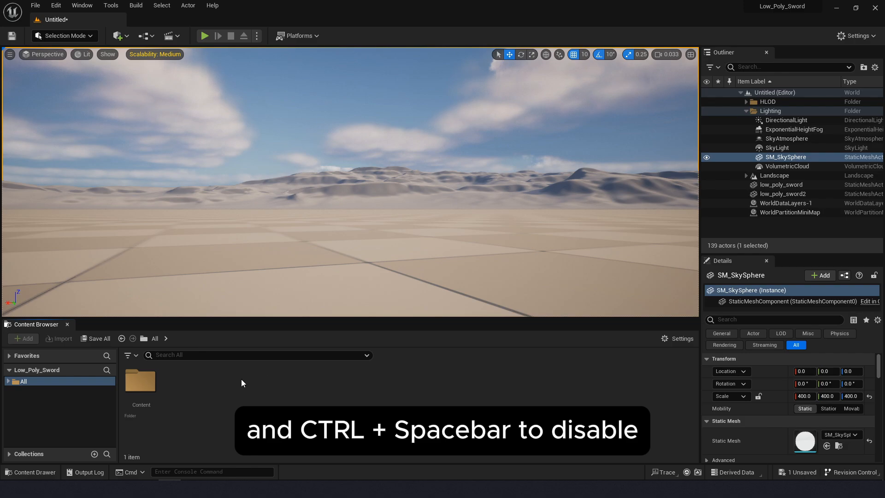
# - Create a folder named Sword inside the project's Content folder and open it
pyautogui.click(133, 388)
pyautogui.doubleClick(140, 395)
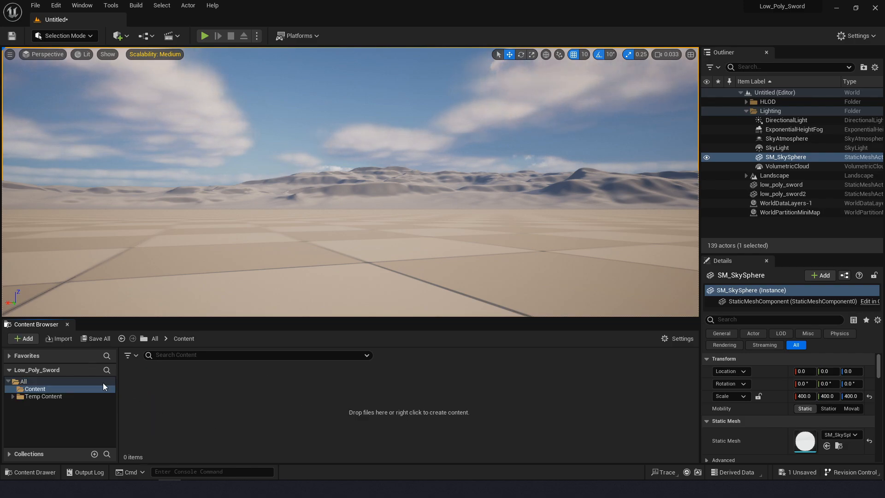
pyautogui.rightClick(263, 393)
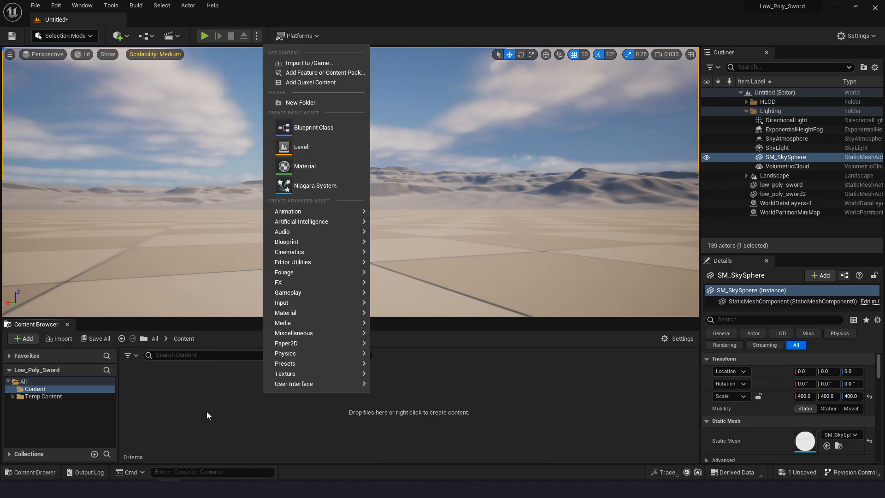
pyautogui.click(322, 103)
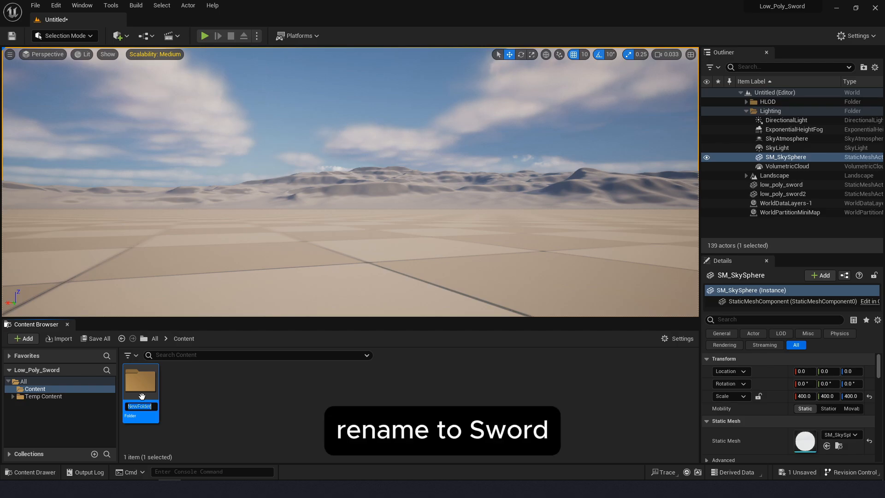
pyautogui.write('Sword')
pyautogui.press('Return')
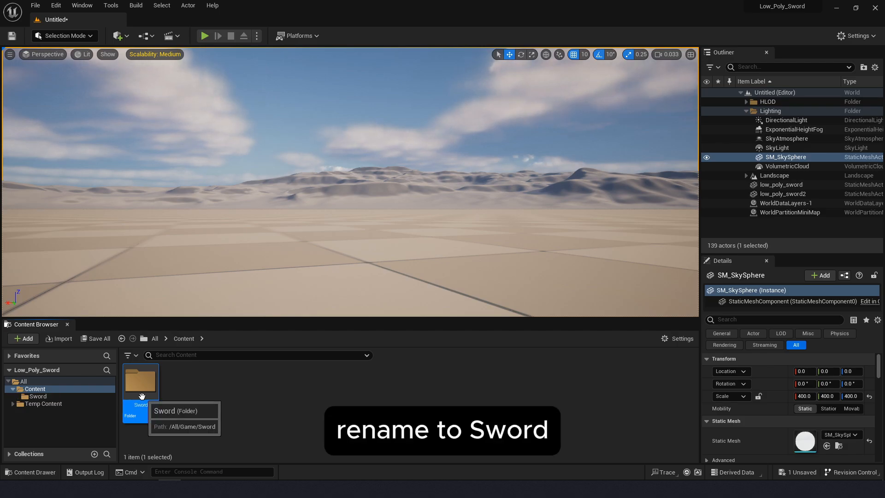
pyautogui.doubleClick(141, 389)
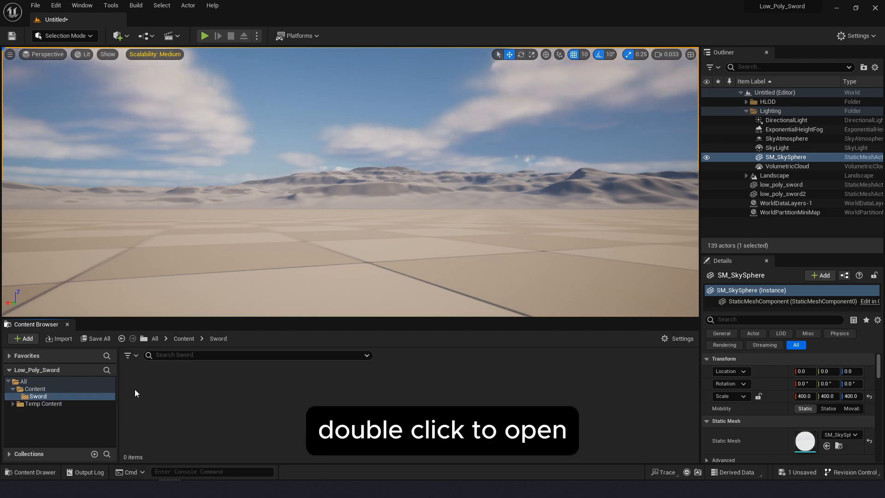
# - Import all of low_poly_sword.fbx from the Low Poly Sword folder in File Explorer into the Sword folder, with Combine Meshes enabled
pyautogui.click(57, 489)
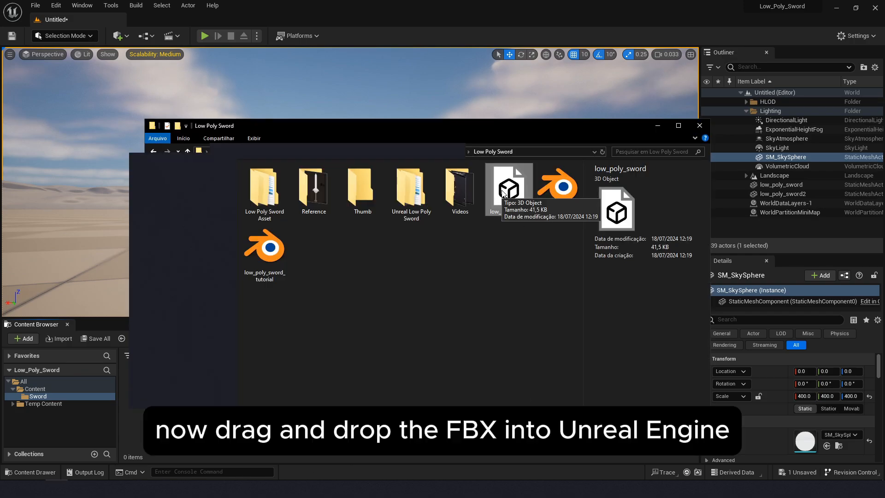
pyautogui.moveTo(516, 201); pyautogui.dragTo(394, 459)
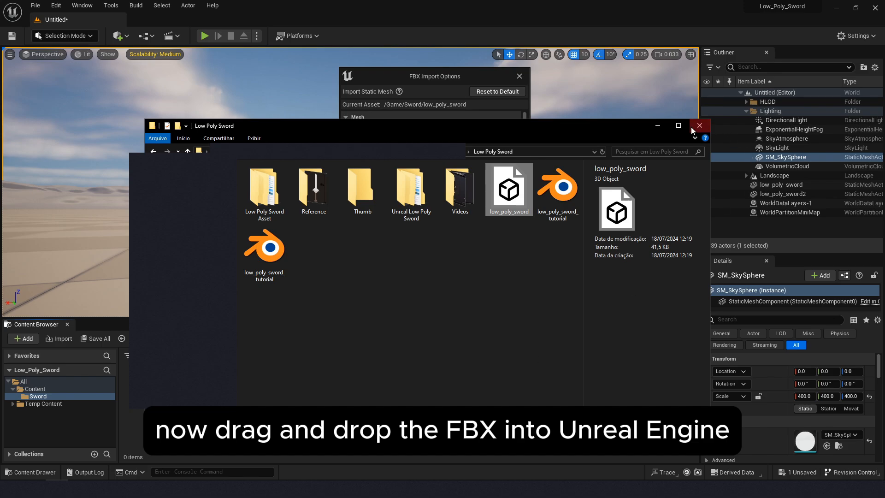
pyautogui.click(658, 126)
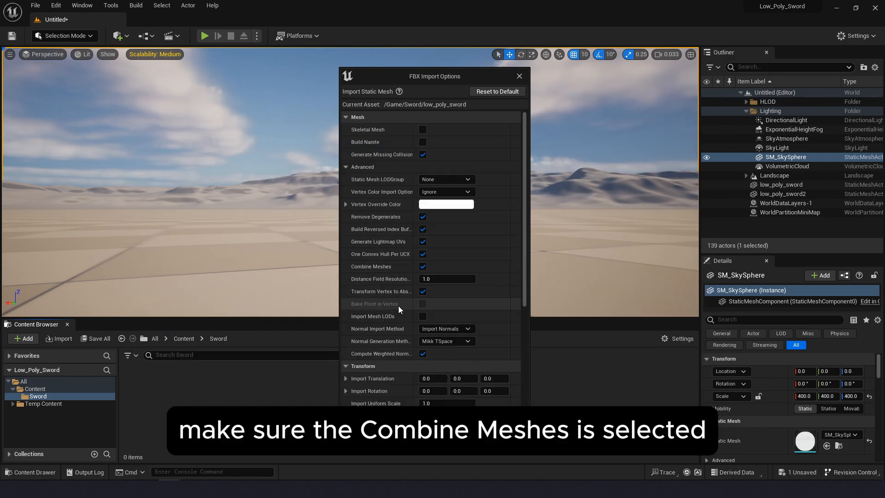
pyautogui.click(423, 267)
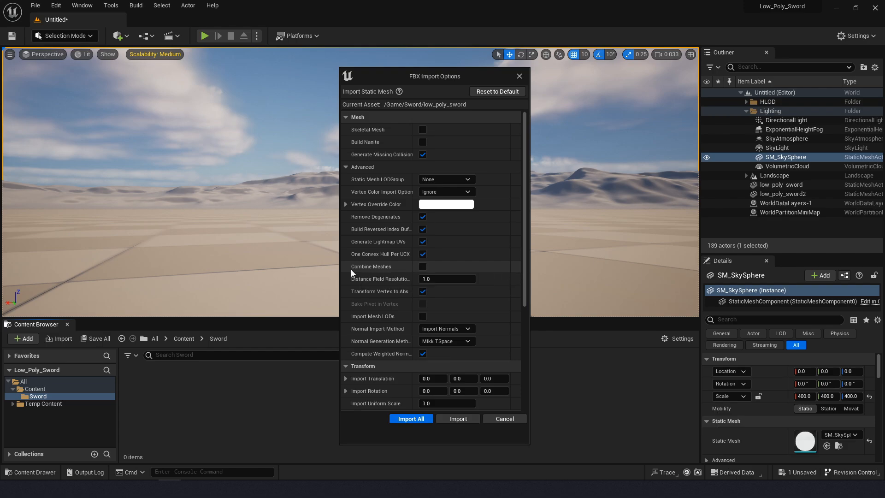
pyautogui.click(422, 267)
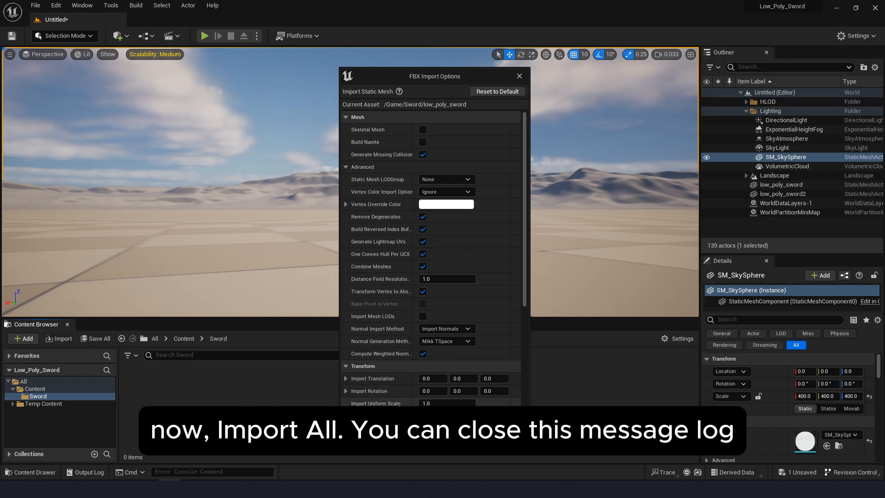
pyautogui.click(423, 423)
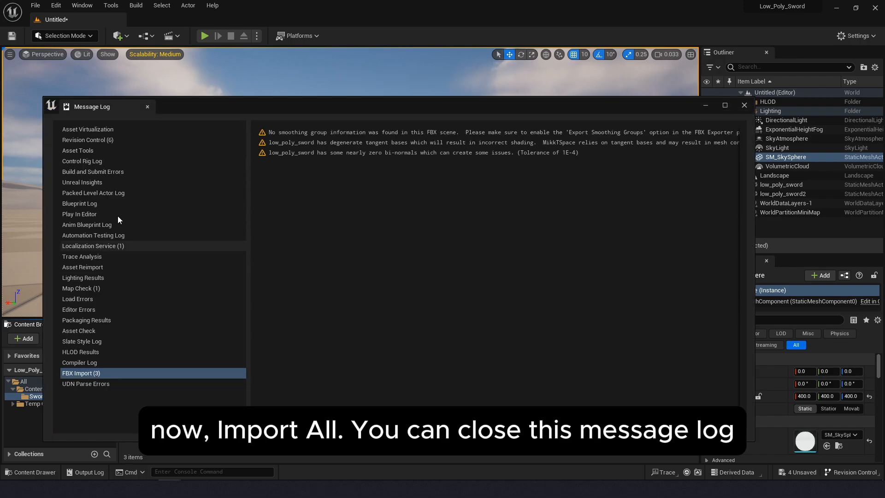
pyautogui.click(744, 105)
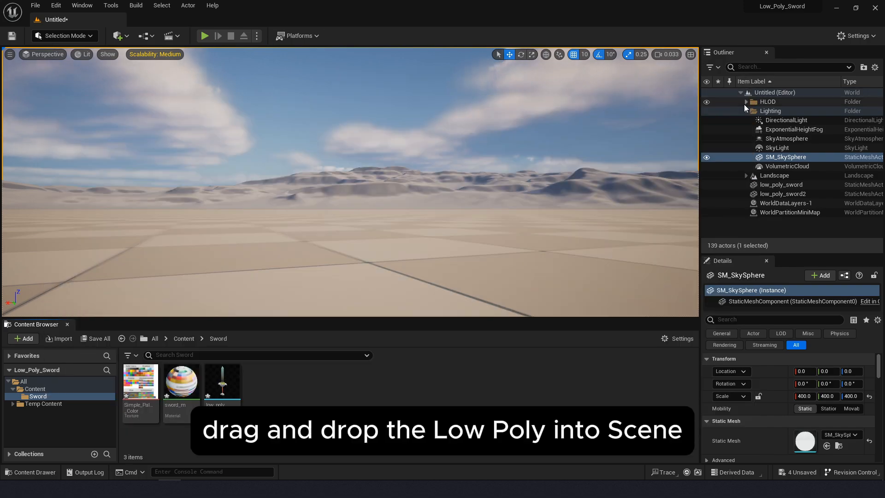
# - Place the imported low_poly_sword static mesh on the ground in the middle of the level
pyautogui.click(226, 385)
pyautogui.moveTo(226, 385); pyautogui.dragTo(355, 247)
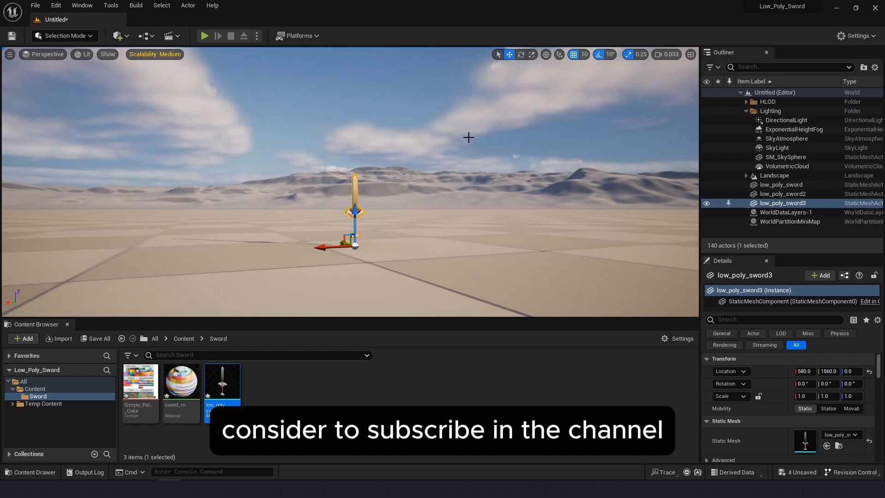
# - Examine the placed sword's shape and colours up close from different angles in a fullscreen viewport
pyautogui.press('f')
pyautogui.moveTo(417, 243); pyautogui.dragTo(380, 239, button='right')
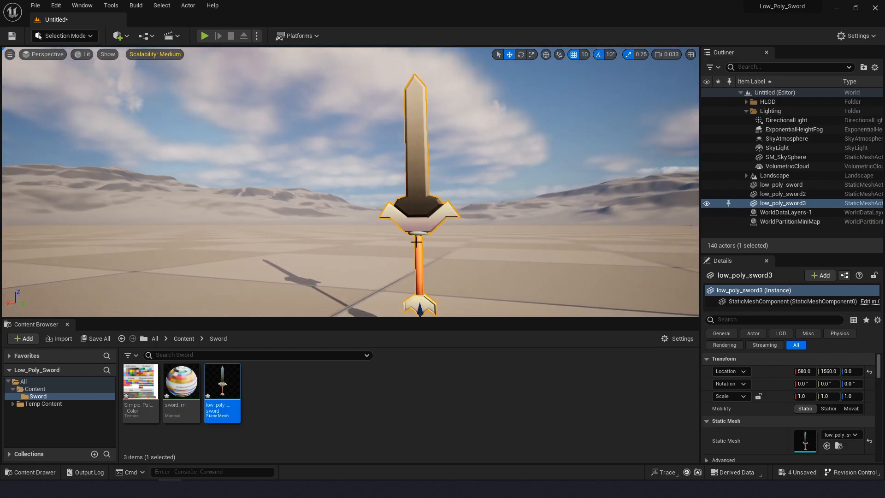
pyautogui.press('F11')
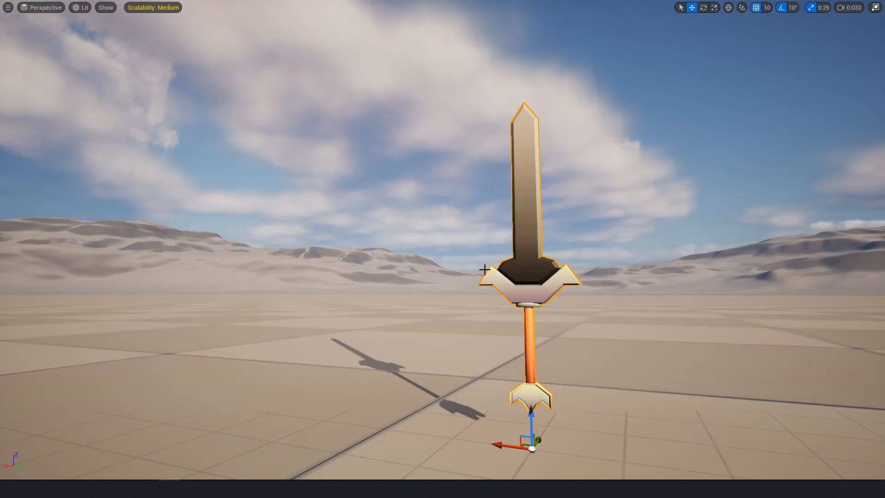
pyautogui.press('d')
pyautogui.moveTo(381, 239); pyautogui.dragTo(363, 233, button='right')
pyautogui.press('w')
pyautogui.press('a')
pyautogui.press('d')
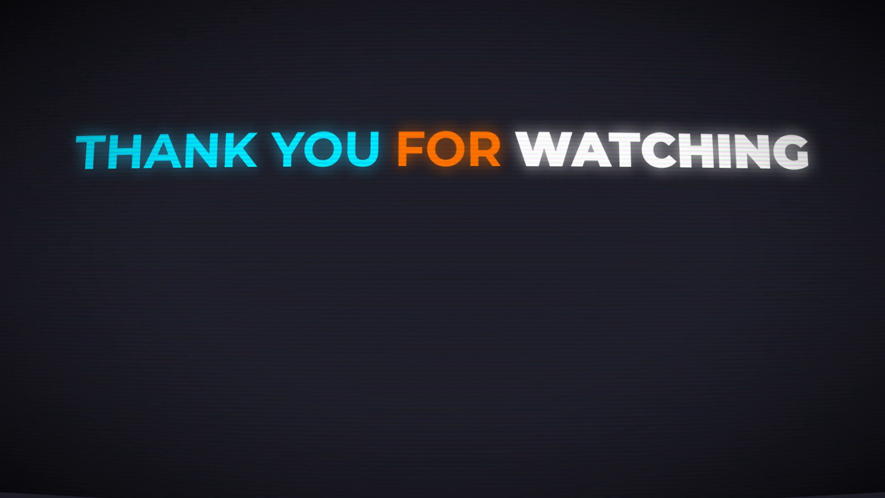